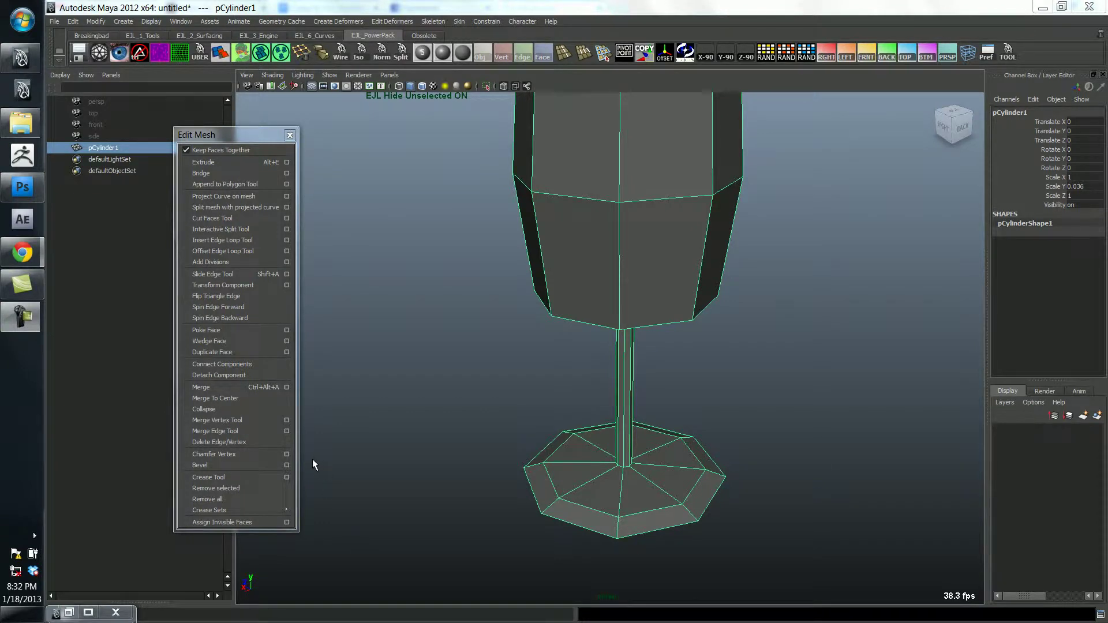
Insert four concentric edge loops across the top of the goblet's foot with the Insert Edge Loop Tool
{"action": "left_click", "coordinate": [257, 240]}
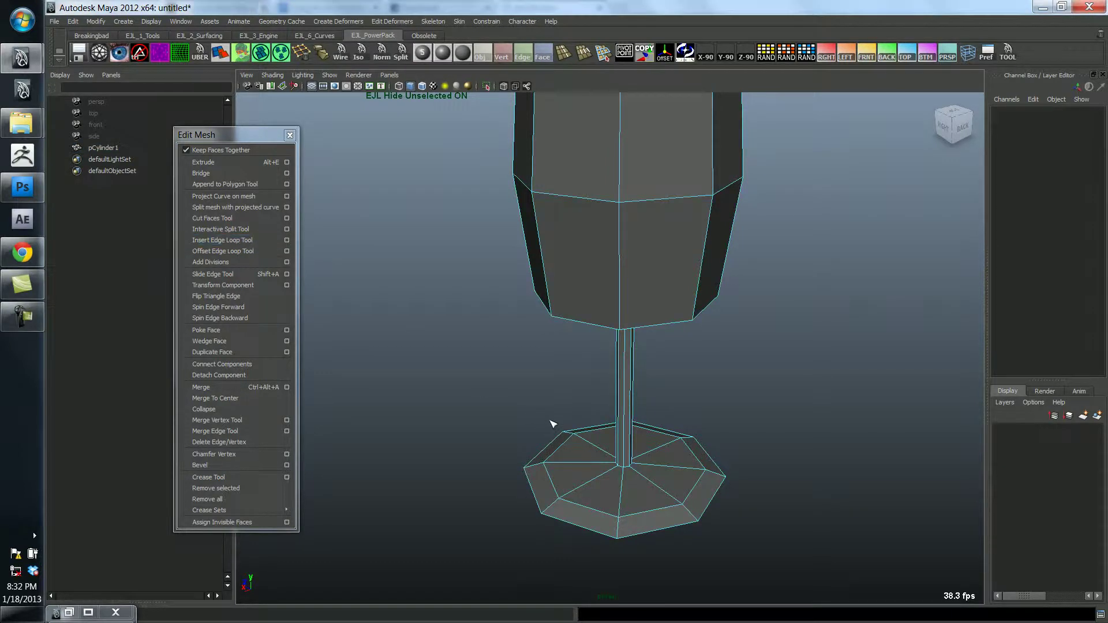
{"action": "left_click_drag", "start_coordinate": [569, 468], "coordinate": [669, 385], "text": "alt"}
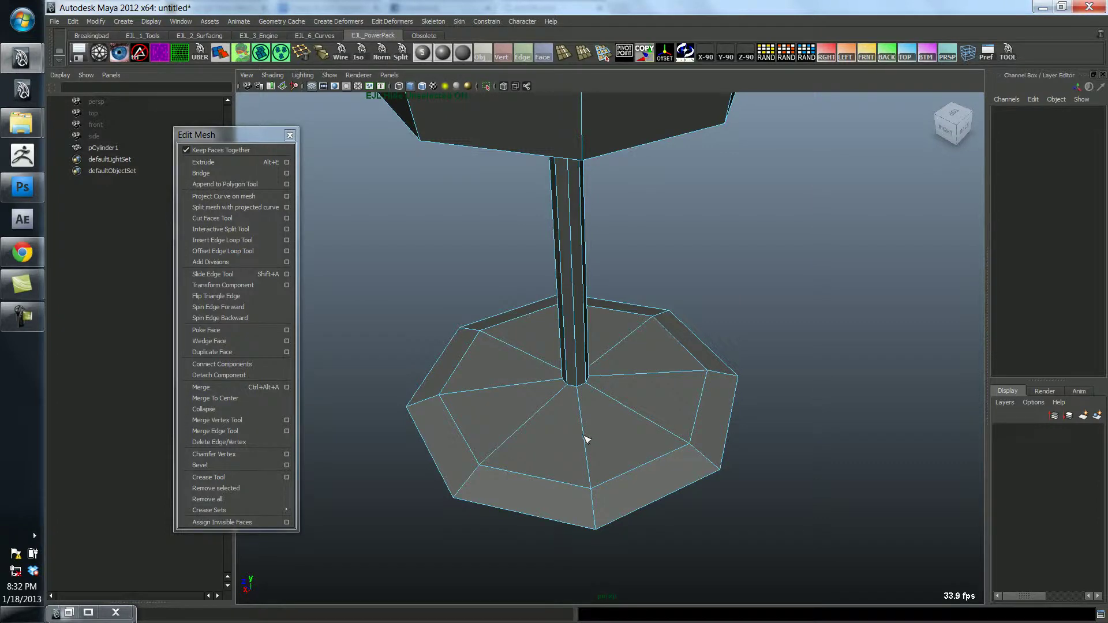
{"action": "left_click_drag", "start_coordinate": [585, 439], "coordinate": [540, 422]}
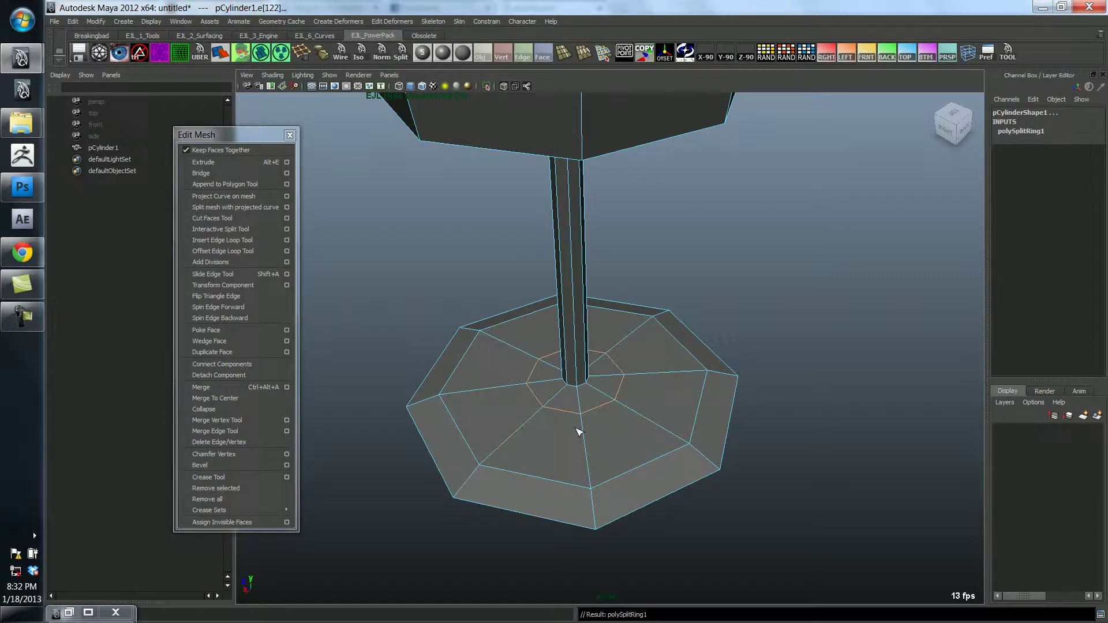
{"action": "left_click", "coordinate": [529, 427]}
{"action": "left_click", "coordinate": [516, 445]}
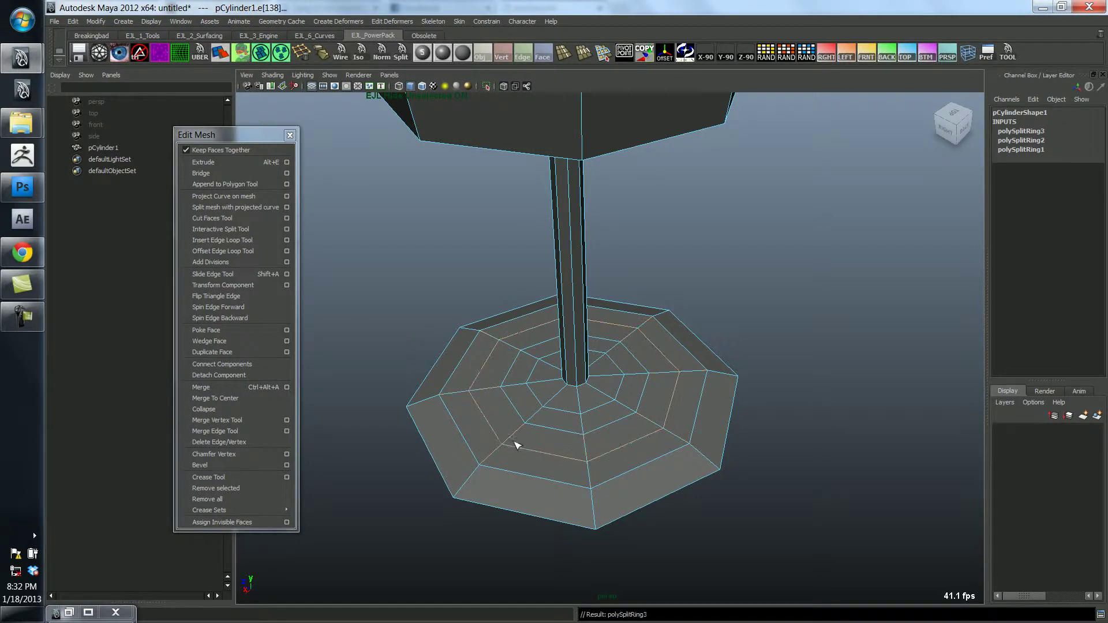
{"action": "left_click", "coordinate": [480, 474]}
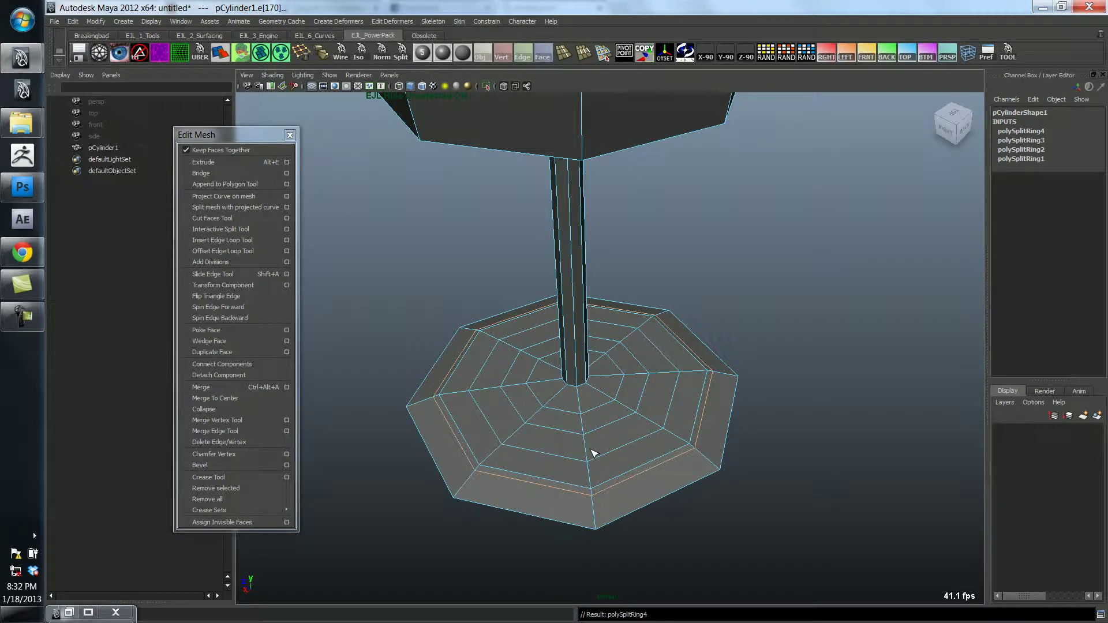
Undo the four concentric edge loops on the goblet's foot
{"action": "key", "text": "ctrl+z"}
{"action": "key", "text": "ctrl+z"}
{"action": "key", "text": "ctrl+z"}
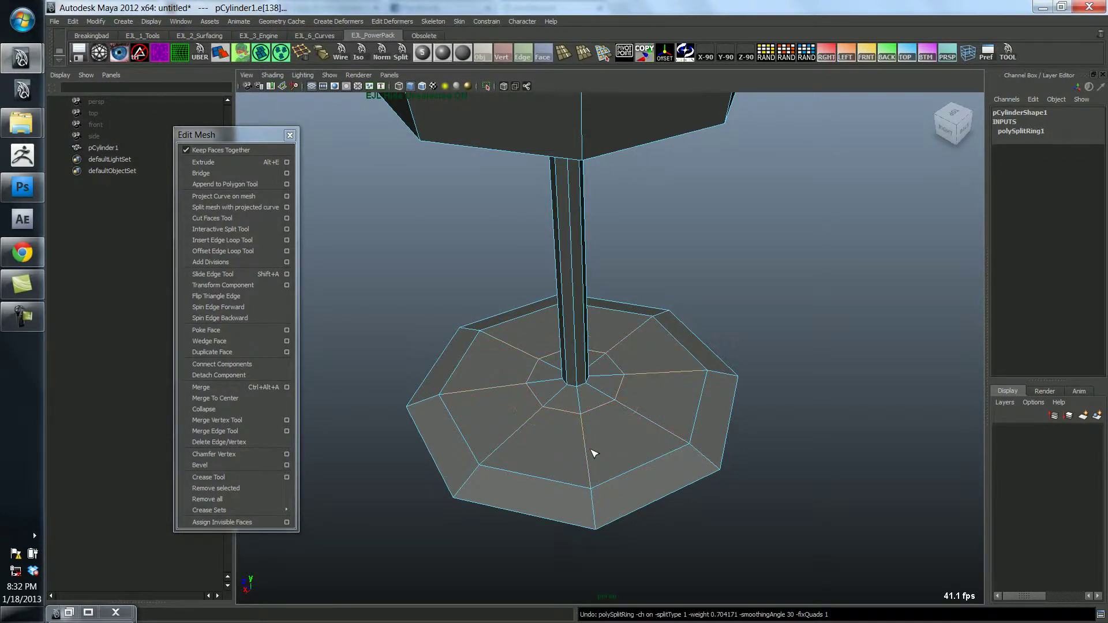
{"action": "key", "text": "ctrl+z"}
Insert a vertical edge loop running through the bowl, stem and foot, and undo it
{"action": "left_click_drag", "start_coordinate": [586, 450], "coordinate": [637, 431], "text": "alt"}
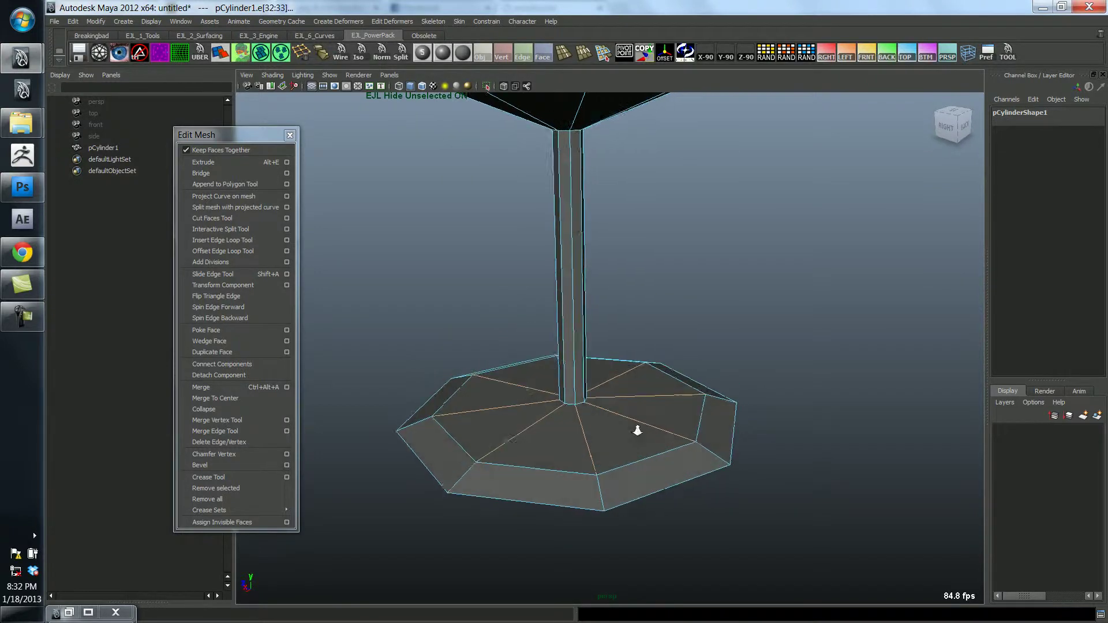
{"action": "right_click_drag", "start_coordinate": [637, 431], "coordinate": [648, 429], "text": "alt"}
{"action": "left_click_drag", "start_coordinate": [583, 428], "coordinate": [515, 416], "text": "alt"}
{"action": "right_click_drag", "start_coordinate": [514, 416], "coordinate": [495, 440], "text": "alt"}
{"action": "left_click_drag", "start_coordinate": [494, 440], "coordinate": [598, 304], "text": "alt"}
{"action": "left_click", "coordinate": [595, 261]}
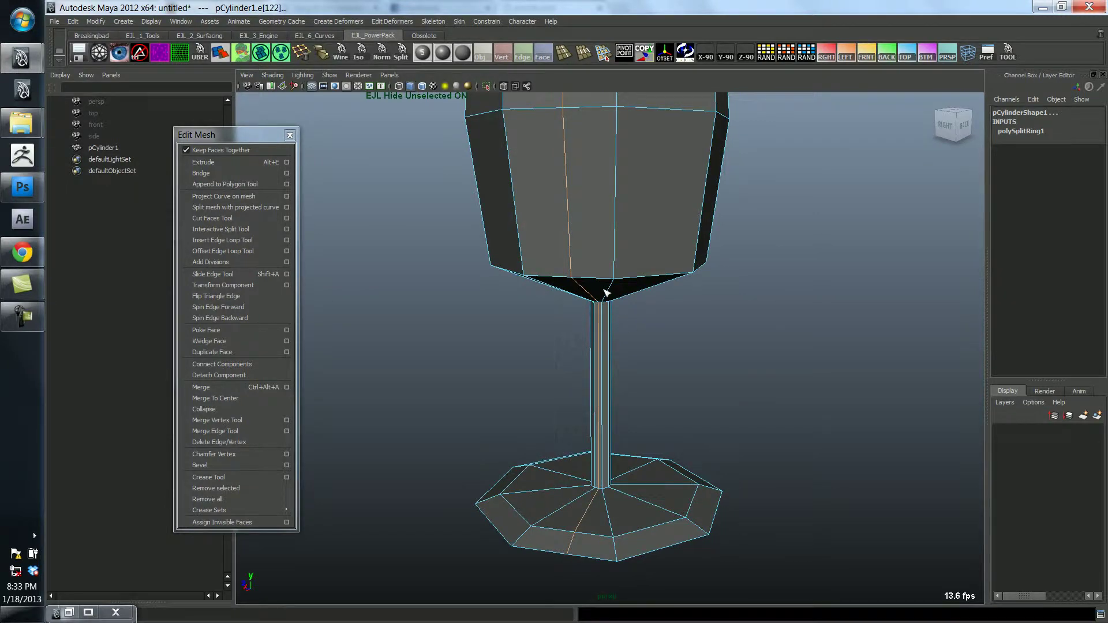
{"action": "key", "text": "ctrl+z"}
Insert one edge loop on the foot close around the stem and another on the stem just above the joint
{"action": "middle_click_drag", "start_coordinate": [653, 384], "coordinate": [672, 288], "text": "alt"}
{"action": "right_click_drag", "start_coordinate": [672, 289], "coordinate": [744, 362], "text": "alt"}
{"action": "middle_click_drag", "start_coordinate": [752, 320], "coordinate": [758, 262], "text": "alt"}
{"action": "right_click_drag", "start_coordinate": [627, 353], "coordinate": [697, 369], "text": "alt"}
{"action": "left_click_drag", "start_coordinate": [697, 369], "coordinate": [703, 416], "text": "alt"}
{"action": "right_click_drag", "start_coordinate": [702, 416], "coordinate": [733, 426], "text": "alt"}
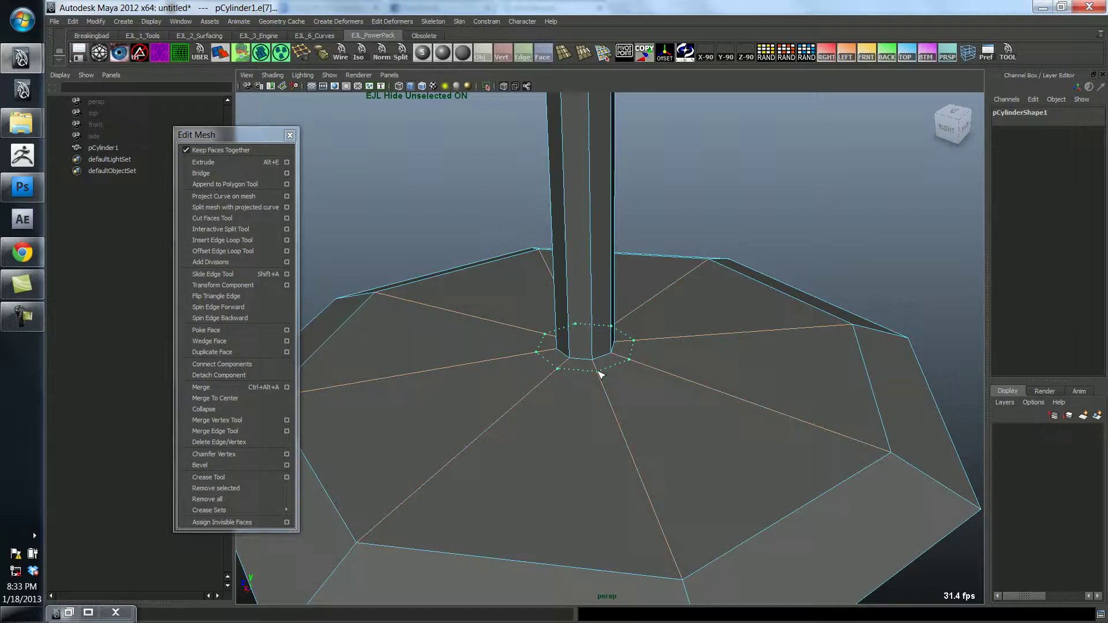
{"action": "left_click", "coordinate": [598, 368]}
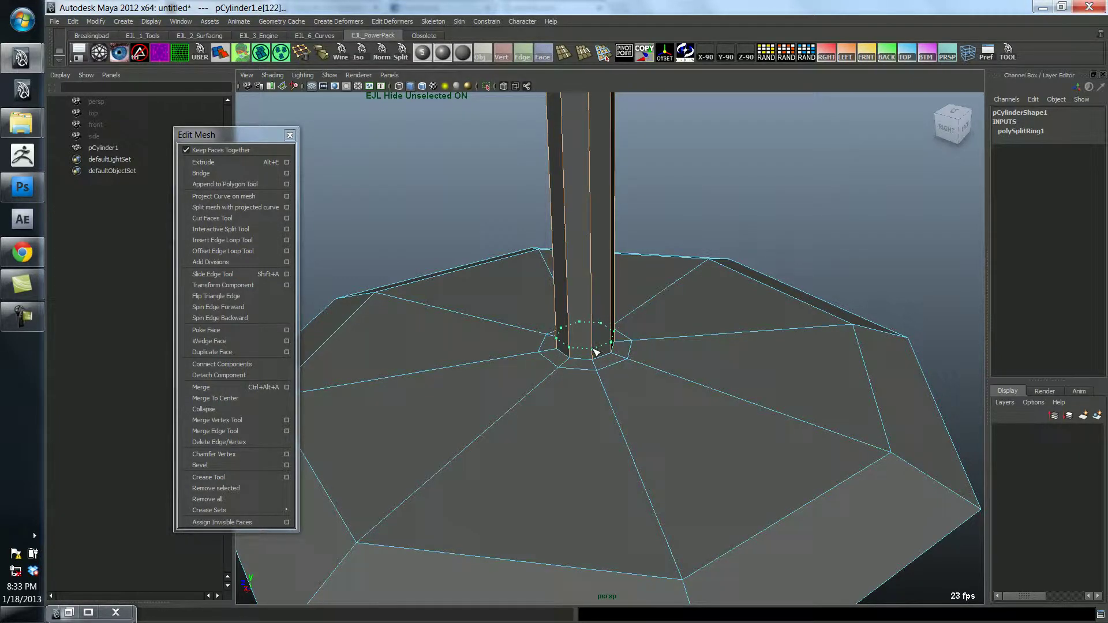
{"action": "left_click", "coordinate": [596, 351]}
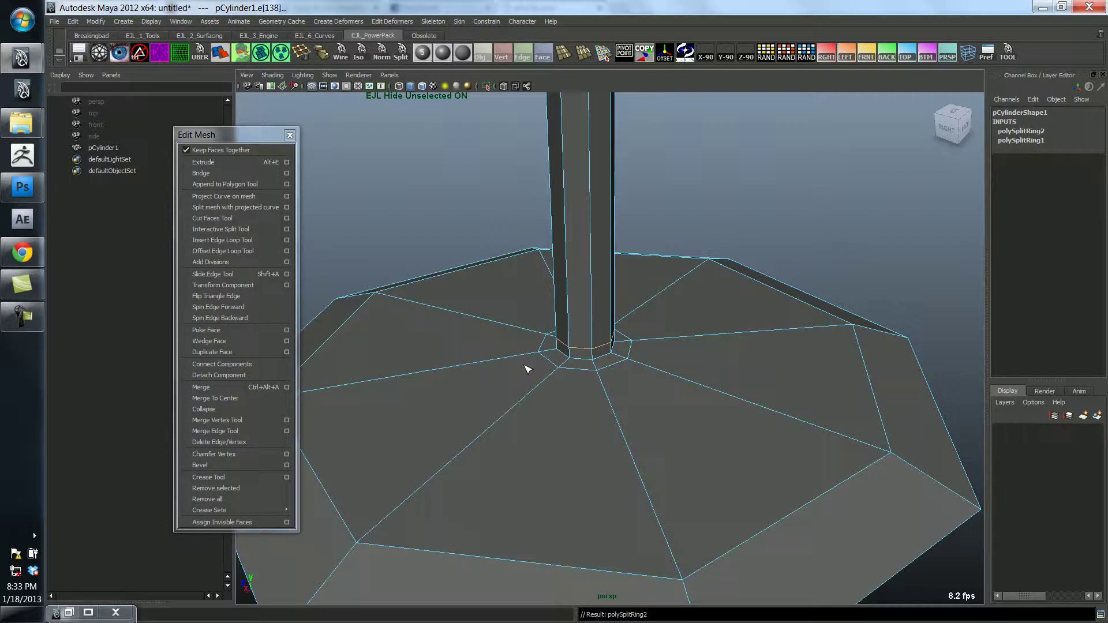
Leave the edge loop tool, return to object mode and select the whole goblet
{"action": "key", "text": "w"}
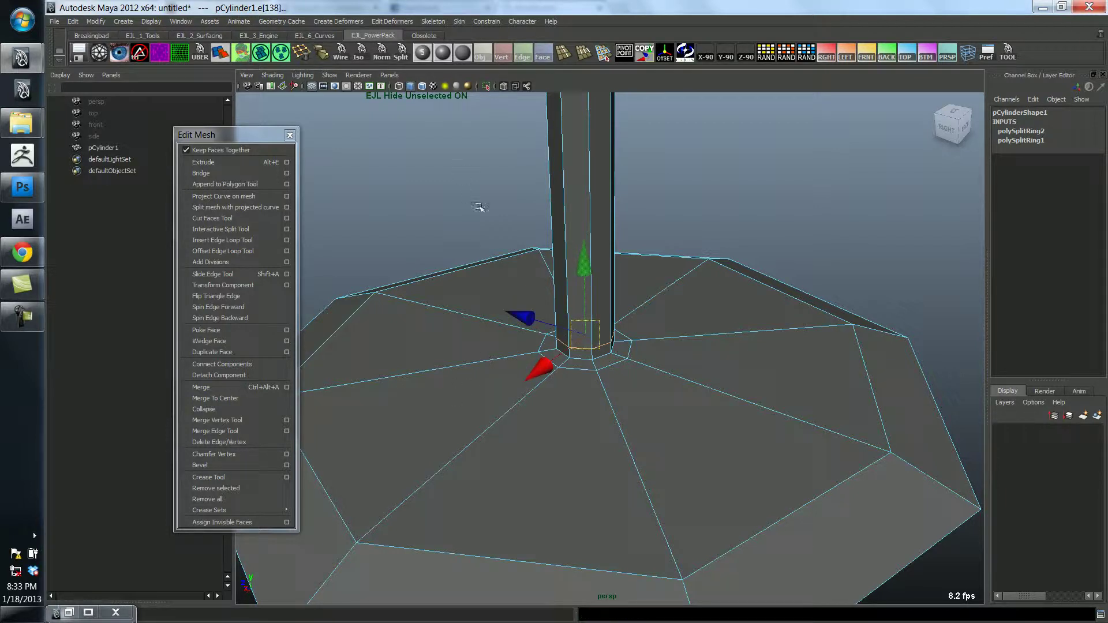
{"action": "left_click", "coordinate": [483, 210]}
{"action": "right_click_drag", "start_coordinate": [487, 359], "coordinate": [500, 321]}
{"action": "left_click", "coordinate": [465, 338]}
{"action": "left_click", "coordinate": [458, 226]}
{"action": "left_click", "coordinate": [516, 321]}
{"action": "scroll", "coordinate": [516, 321], "scroll_direction": "down", "scroll_amount": 5}
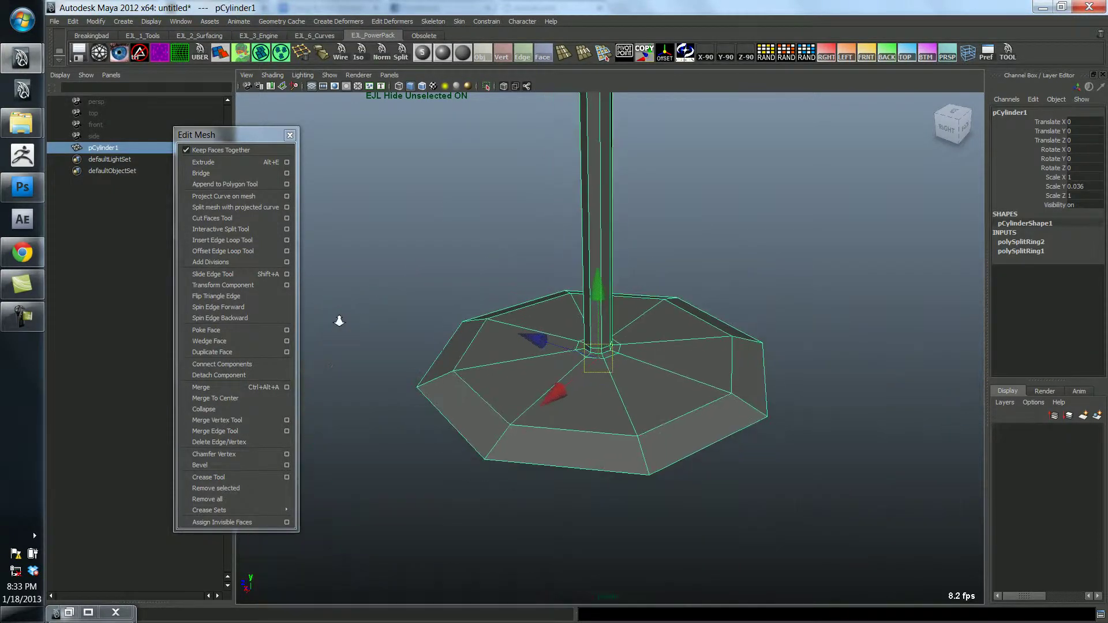
Preview the goblet smoothed, examine the joint between stem and foot, and return to the unsmoothed display
{"action": "key", "text": "3"}
{"action": "left_click", "coordinate": [540, 275]}
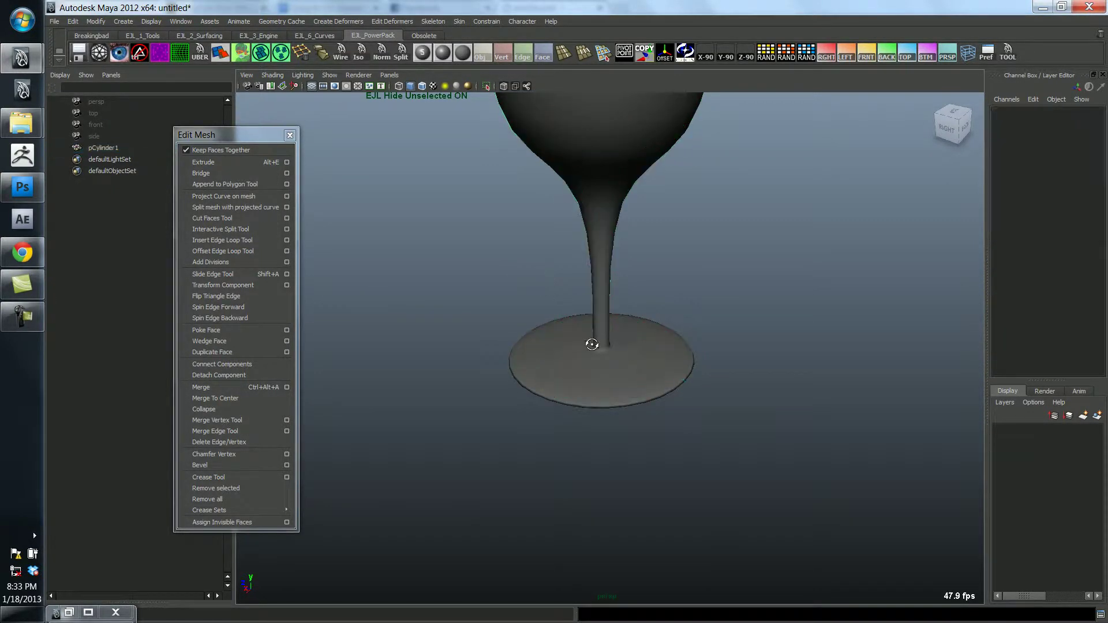
{"action": "mouse_move", "coordinate": [592, 344]}
{"action": "left_mouse_down", "text": "alt"}
{"action": "mouse_move", "coordinate": [581, 317]}
{"action": "mouse_move", "coordinate": [588, 335]}
{"action": "left_mouse_up", "text": "alt"}
{"action": "right_click_drag", "start_coordinate": [588, 335], "coordinate": [831, 397], "text": "alt"}
{"action": "left_click_drag", "start_coordinate": [831, 397], "coordinate": [719, 394], "text": "alt"}
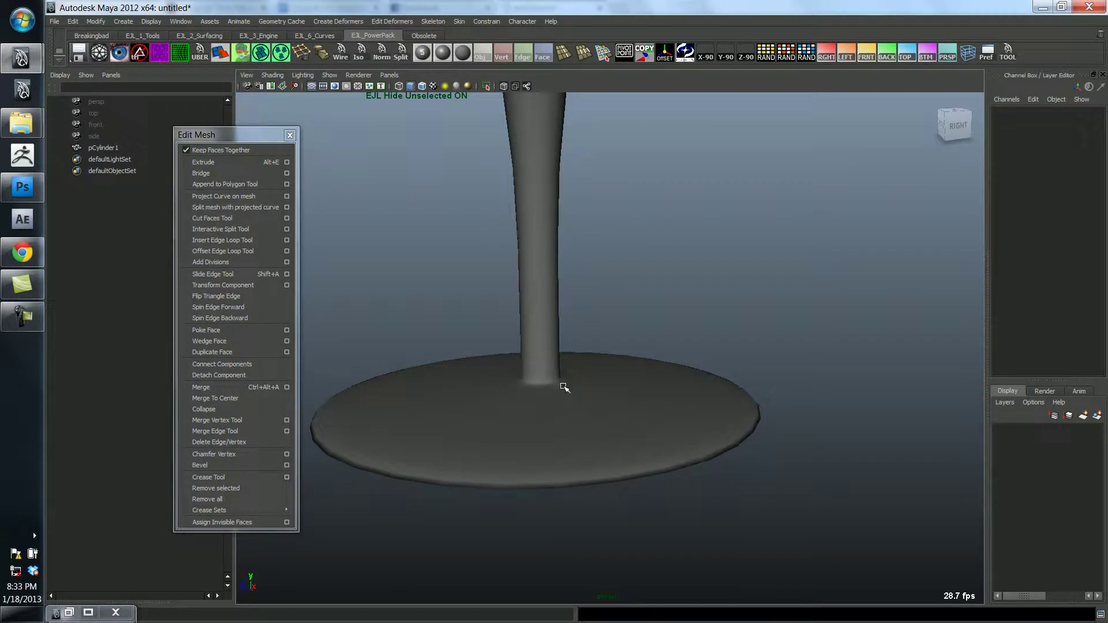
{"action": "left_click", "coordinate": [590, 397]}
{"action": "key", "text": "1"}
{"action": "left_click", "coordinate": [622, 302]}
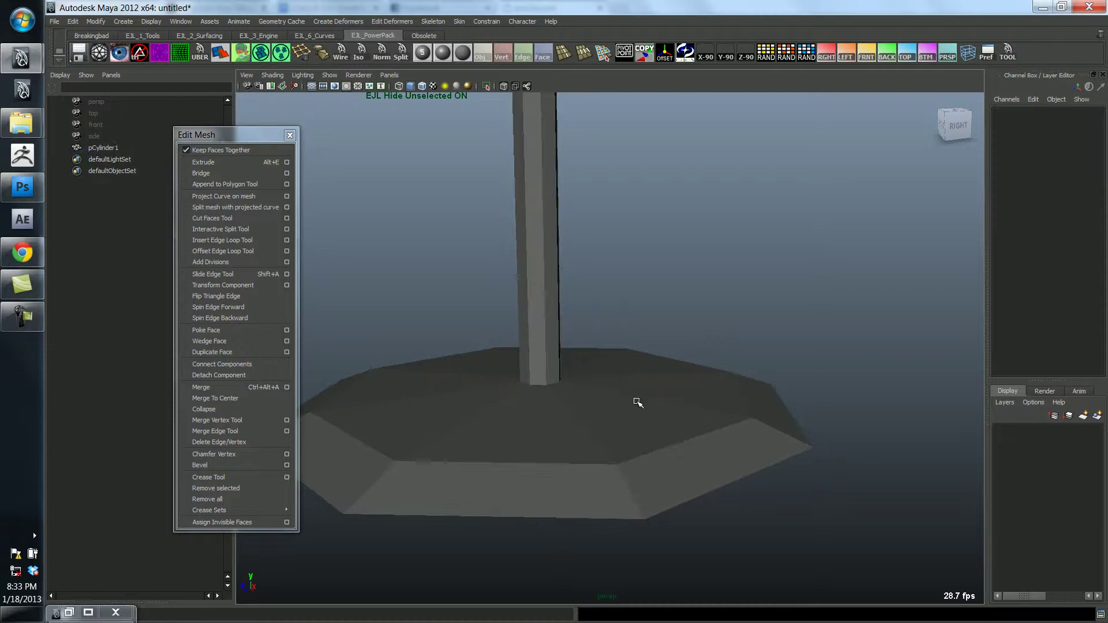
Insert an edge loop on the foot's sloped side, close to its outer bottom edge
{"action": "left_click_drag", "start_coordinate": [636, 402], "coordinate": [693, 404], "text": "alt"}
{"action": "left_click", "coordinate": [687, 429]}
{"action": "key", "text": "F10"}
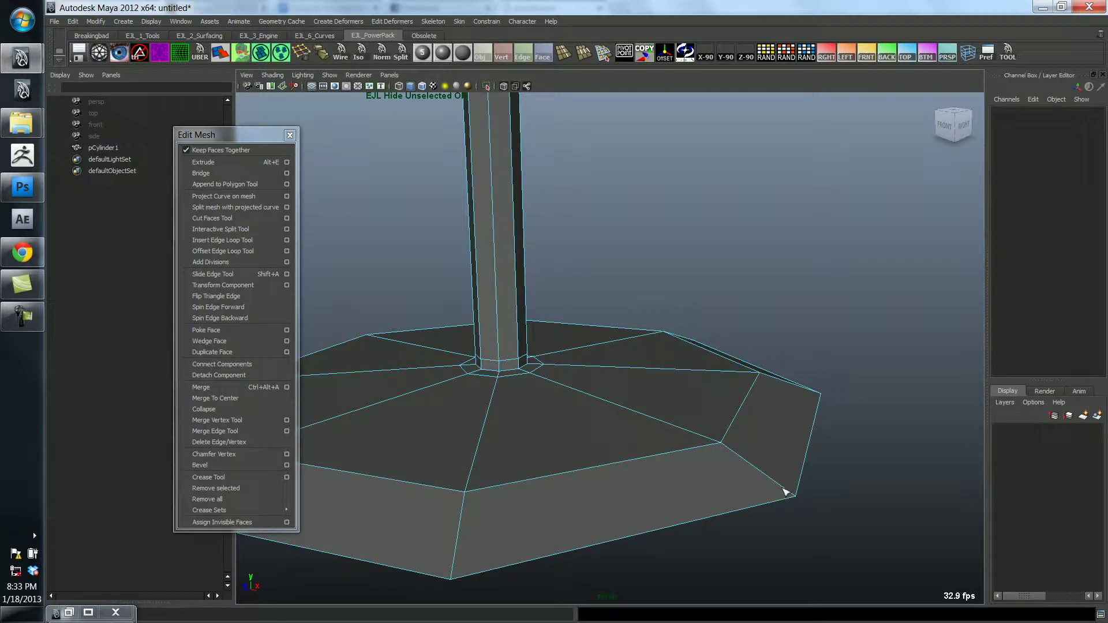
{"action": "left_click", "coordinate": [796, 495]}
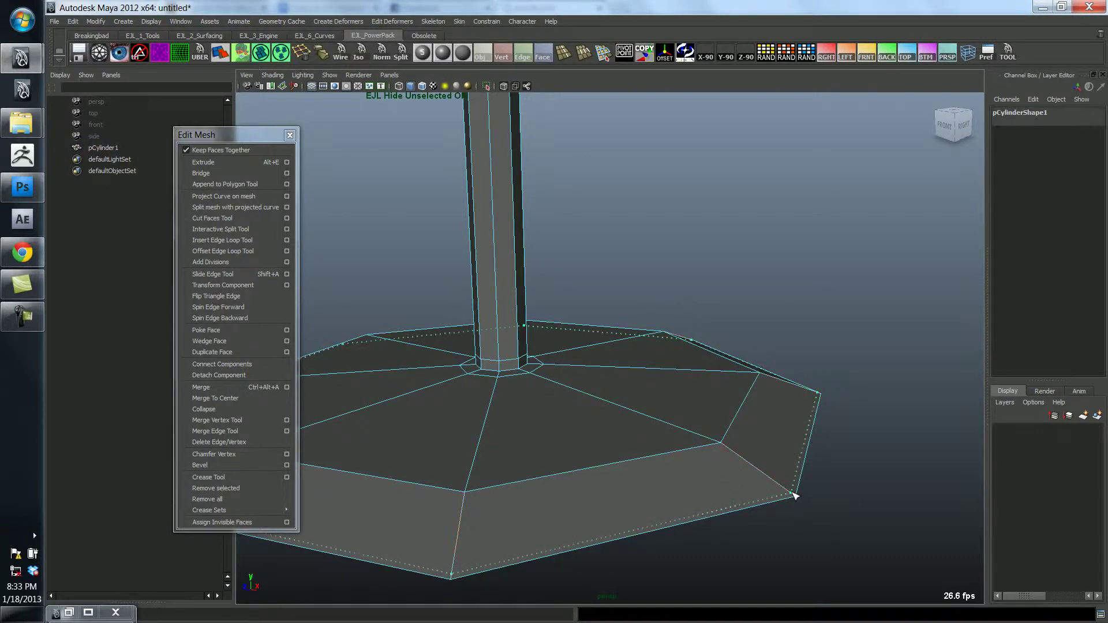
Try to insert an edge loop across the triangular faces on the underside of the foot
{"action": "left_click_drag", "start_coordinate": [781, 470], "coordinate": [679, 292], "text": "alt"}
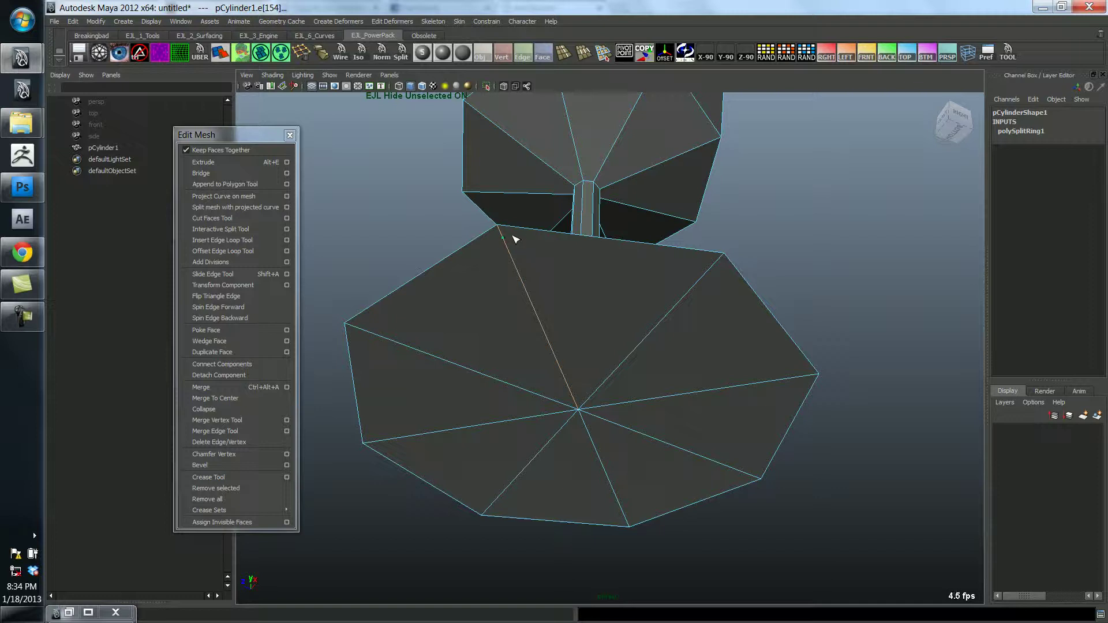
{"action": "left_click", "coordinate": [529, 299]}
{"action": "key", "text": "ctrl+z"}
Select all eight triangular faces on the underside of the foot
{"action": "key", "text": "F9"}
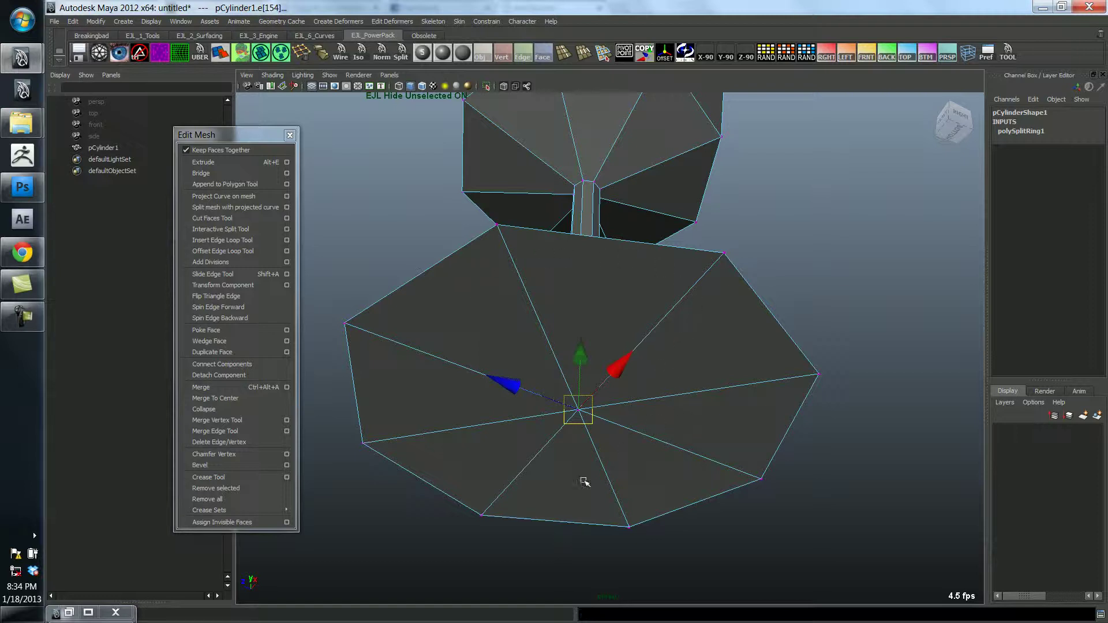
{"action": "key", "text": "F11"}
{"action": "left_click", "coordinate": [655, 429]}
{"action": "left_click", "coordinate": [632, 463], "text": "shift"}
{"action": "left_click", "coordinate": [535, 464], "text": "shift"}
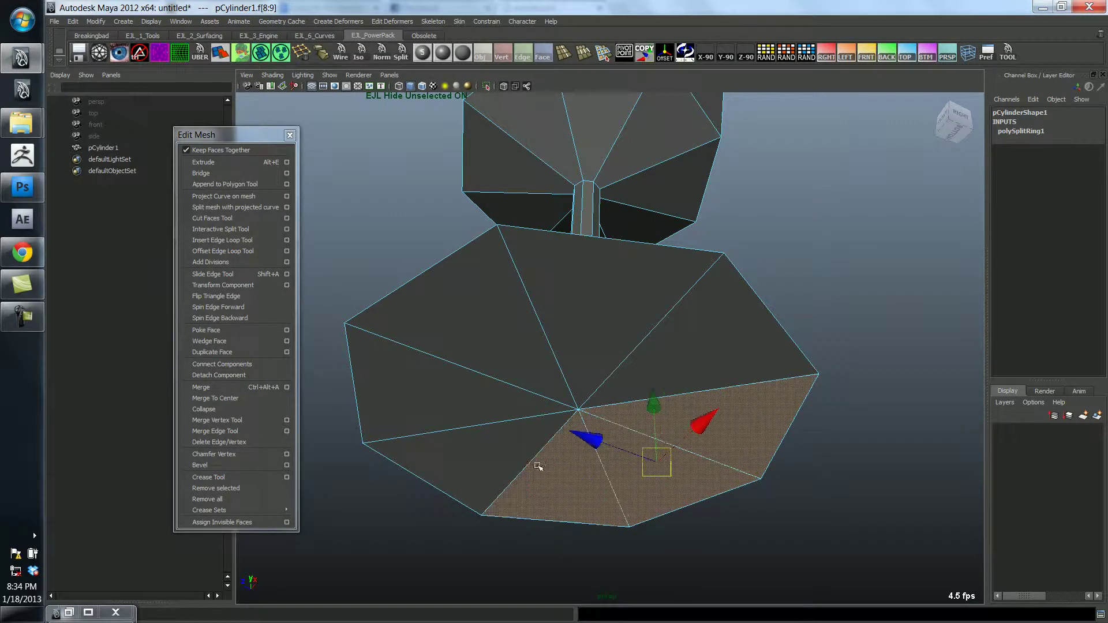
{"action": "left_click", "coordinate": [487, 431], "text": "shift"}
{"action": "left_click", "coordinate": [475, 411], "text": "shift"}
{"action": "left_click", "coordinate": [481, 328], "text": "shift"}
{"action": "left_click", "coordinate": [563, 297], "text": "shift"}
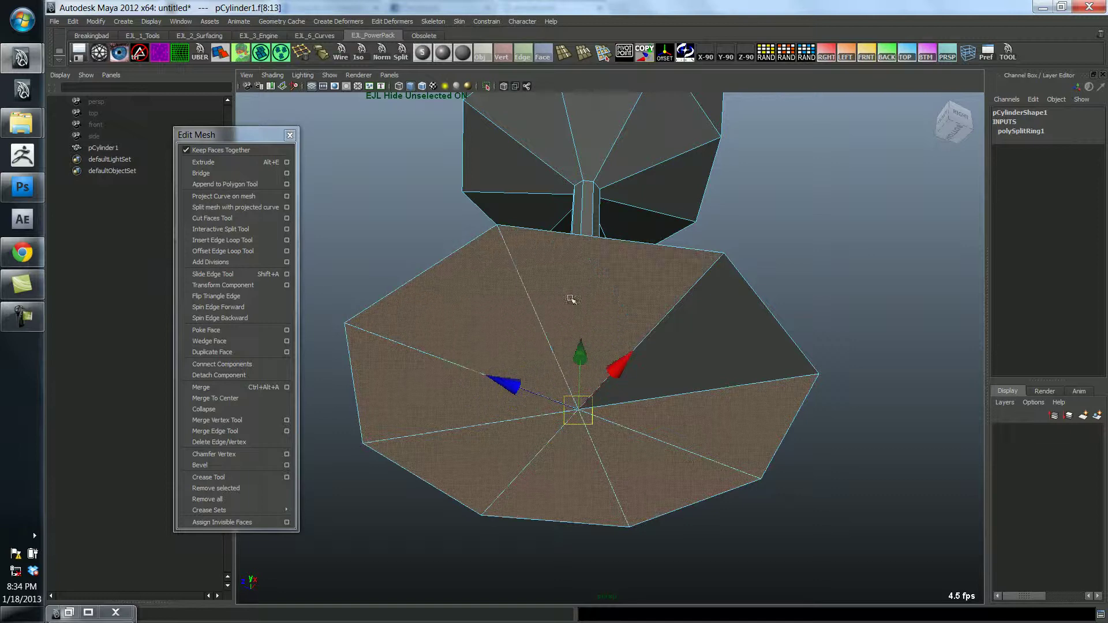
{"action": "left_click", "coordinate": [698, 339], "text": "shift"}
{"action": "left_click_drag", "start_coordinate": [595, 337], "coordinate": [710, 329], "text": "alt"}
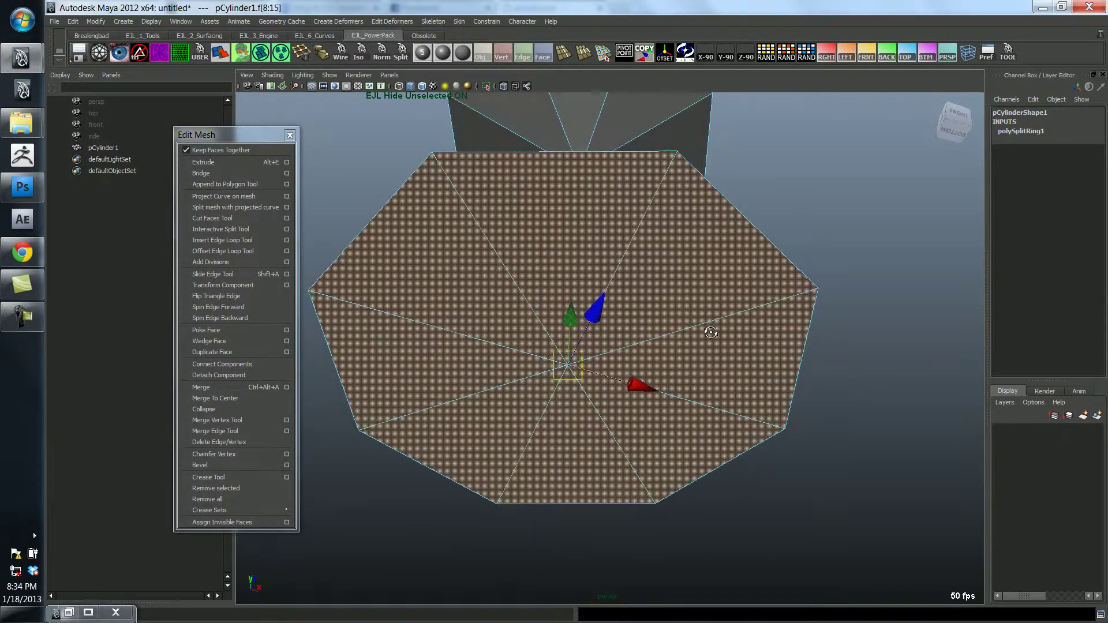
Extrude the selected underside faces and scale them slightly inward to leave a narrow border along the foot's outer edge
{"action": "key", "text": "alt+e"}
{"action": "key", "text": "r"}
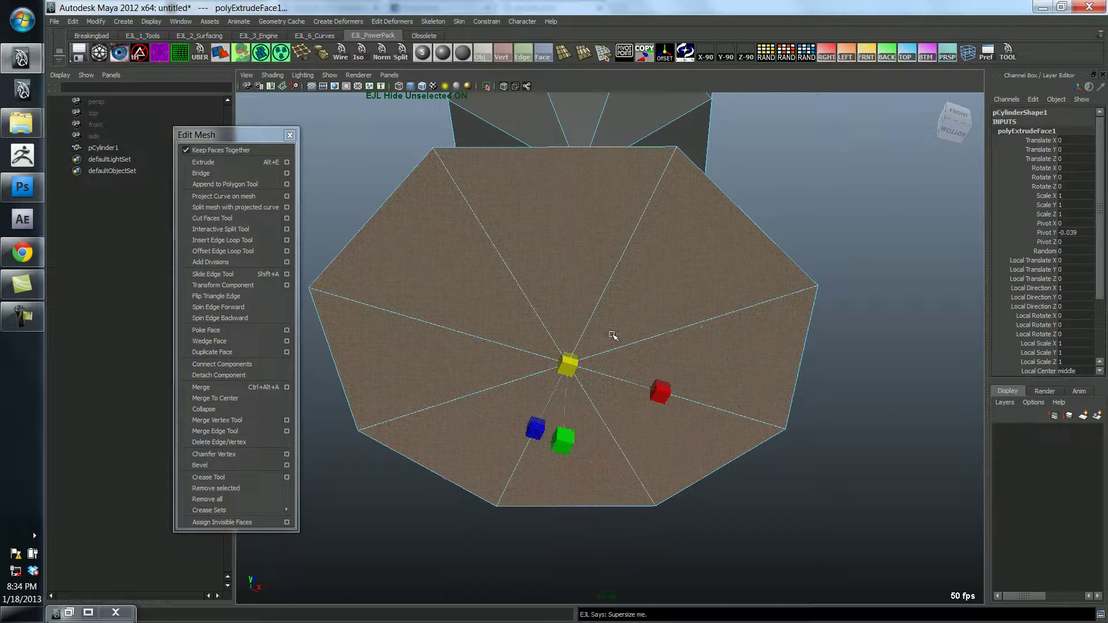
{"action": "middle_click_drag", "start_coordinate": [628, 411], "coordinate": [614, 410]}
{"action": "left_click_drag", "start_coordinate": [617, 383], "coordinate": [612, 321], "text": "alt"}
{"action": "mouse_move", "coordinate": [612, 320]}
{"action": "middle_mouse_down"}
{"action": "mouse_move", "coordinate": [594, 320]}
{"action": "mouse_move", "coordinate": [621, 321]}
{"action": "mouse_move", "coordinate": [607, 317]}
{"action": "middle_mouse_up"}
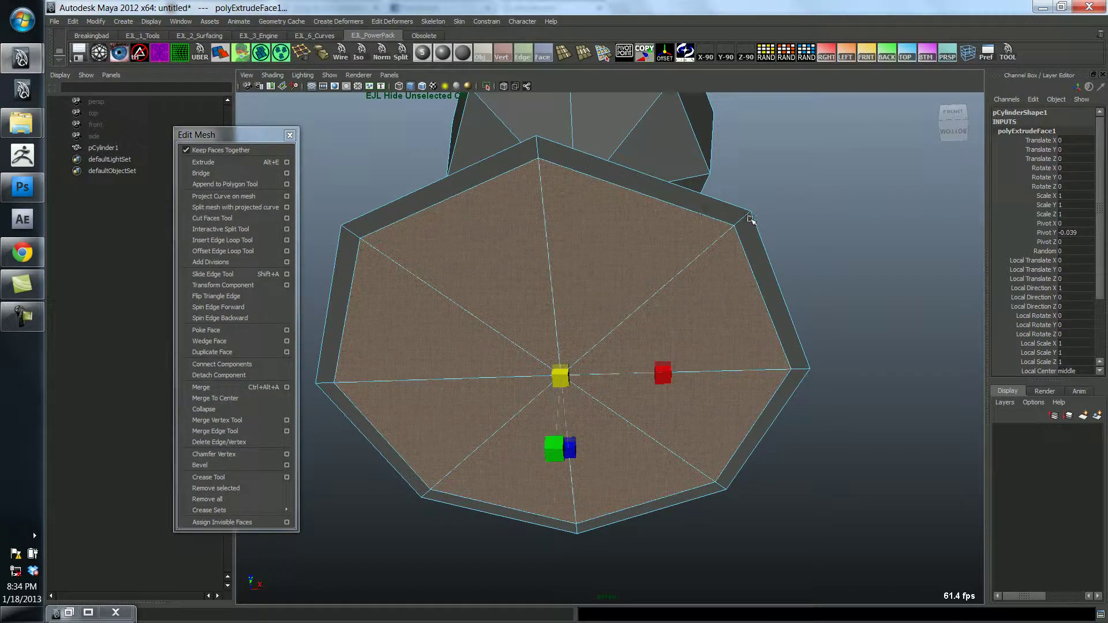
{"action": "middle_click_drag", "start_coordinate": [690, 239], "coordinate": [703, 243]}
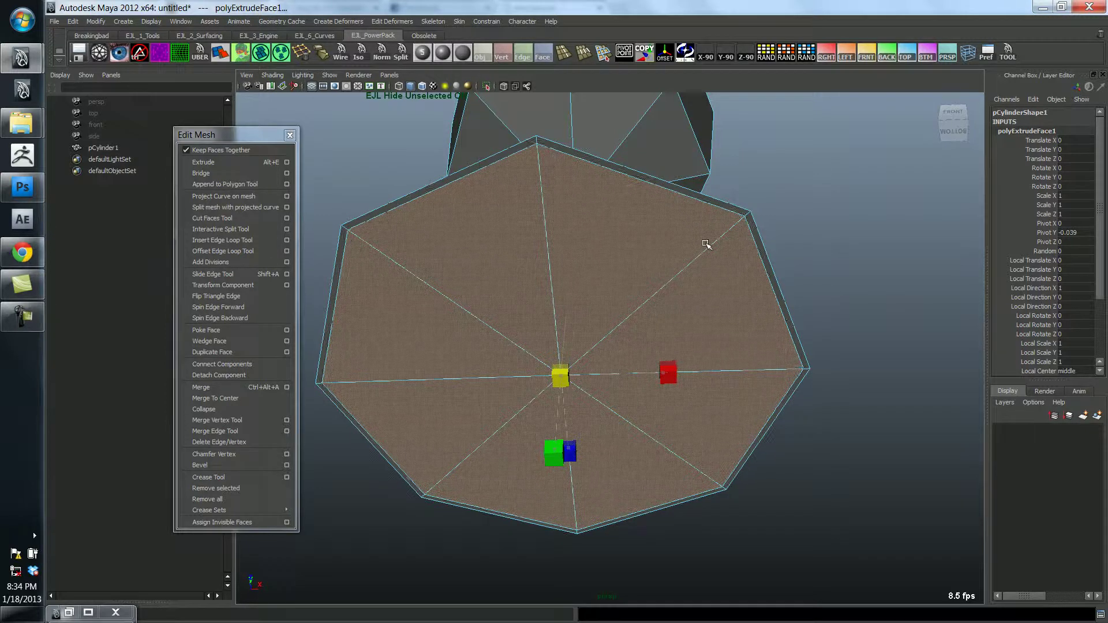
Examine the closely spaced edges along the foot's outer rim from the side and from below
{"action": "left_click_drag", "start_coordinate": [705, 242], "coordinate": [785, 223], "text": "alt"}
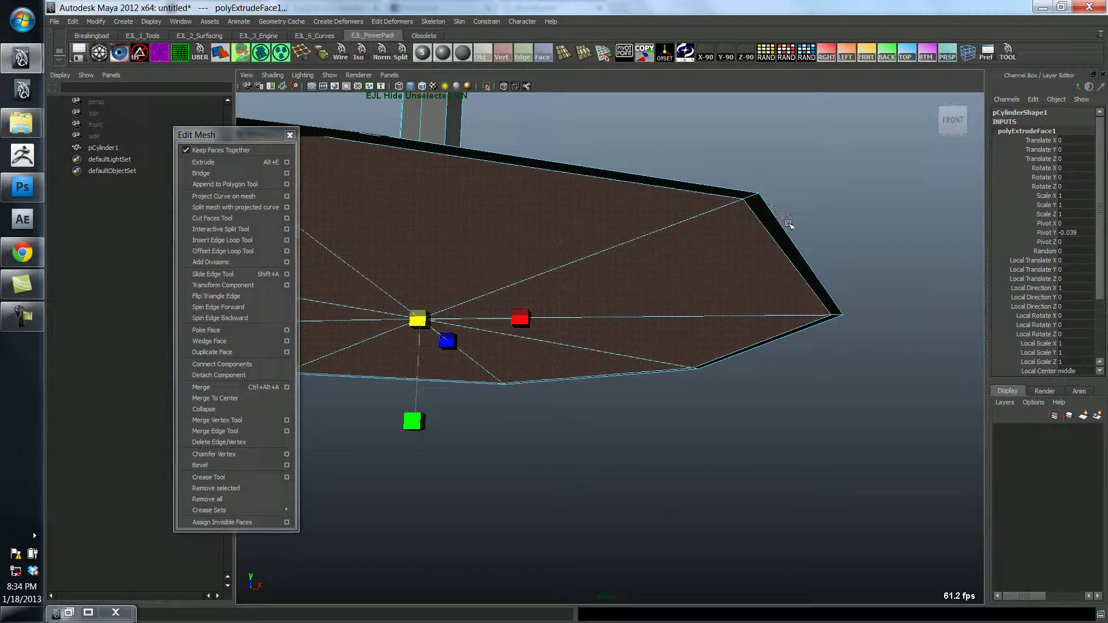
{"action": "left_click_drag", "start_coordinate": [762, 240], "coordinate": [757, 272], "text": "alt"}
{"action": "key", "text": "F8"}
{"action": "left_click", "coordinate": [770, 414]}
{"action": "key", "text": "F10"}
{"action": "left_click", "coordinate": [772, 417]}
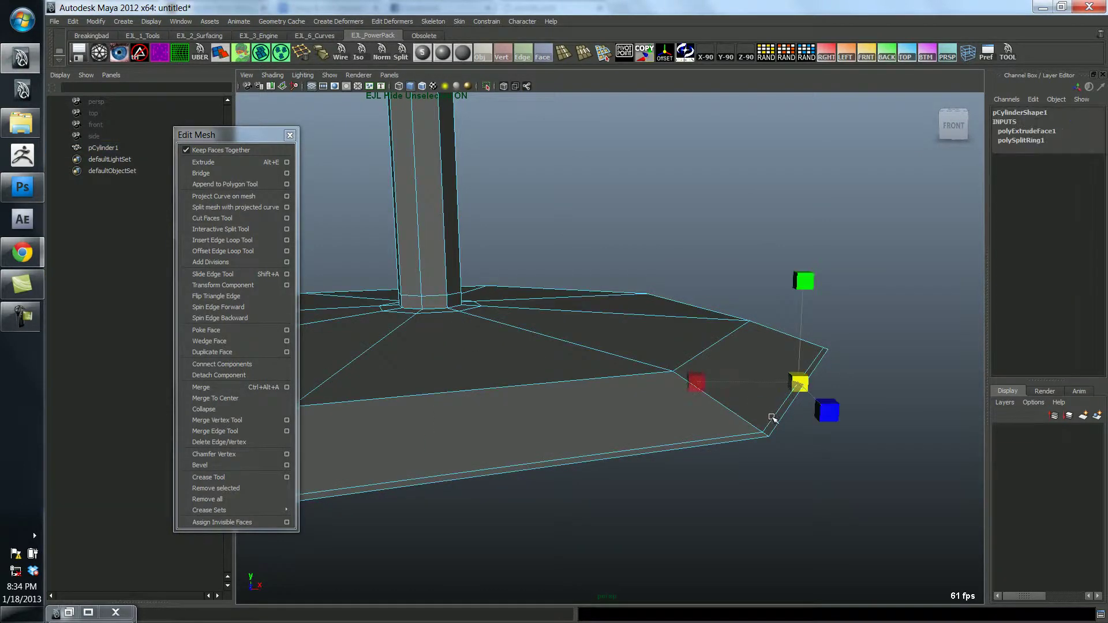
{"action": "left_click", "coordinate": [772, 417]}
{"action": "left_click_drag", "start_coordinate": [774, 421], "coordinate": [784, 309], "text": "alt"}
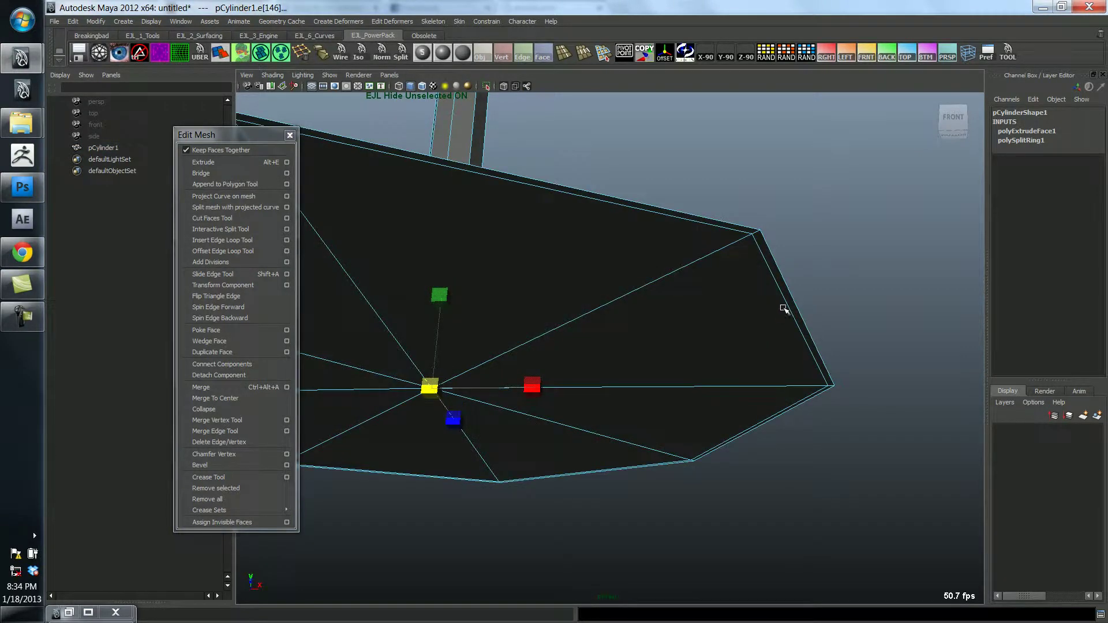
{"action": "left_click_drag", "start_coordinate": [747, 267], "coordinate": [742, 392], "text": "alt"}
Select the edge loop around the top of the foot where it meets the sloped side
{"action": "key", "text": "F8"}
{"action": "right_click_drag", "start_coordinate": [742, 392], "coordinate": [616, 364], "text": "alt"}
{"action": "left_click_drag", "start_coordinate": [616, 364], "coordinate": [662, 398], "text": "alt"}
{"action": "right_click_drag", "start_coordinate": [662, 399], "coordinate": [665, 378]}
{"action": "mouse_move", "coordinate": [665, 378]}
{"action": "left_mouse_down", "text": "alt"}
{"action": "mouse_move", "coordinate": [678, 383]}
{"action": "mouse_move", "coordinate": [661, 368]}
{"action": "mouse_move", "coordinate": [733, 384]}
{"action": "mouse_move", "coordinate": [656, 390]}
{"action": "mouse_move", "coordinate": [666, 391]}
{"action": "mouse_move", "coordinate": [648, 347]}
{"action": "mouse_move", "coordinate": [655, 376]}
{"action": "left_mouse_up", "text": "alt"}
{"action": "double_click", "coordinate": [662, 369]}
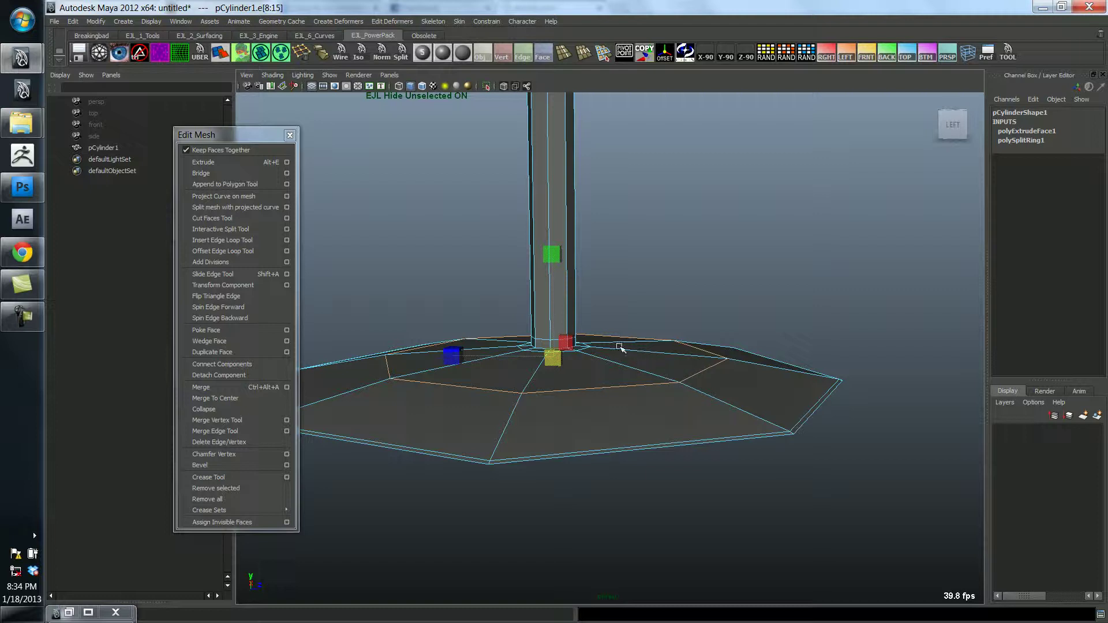
Return to object mode, preview the whole goblet smoothed to examine the foot, and restore the unsmoothed display
{"action": "right_click_drag", "start_coordinate": [693, 386], "coordinate": [708, 373]}
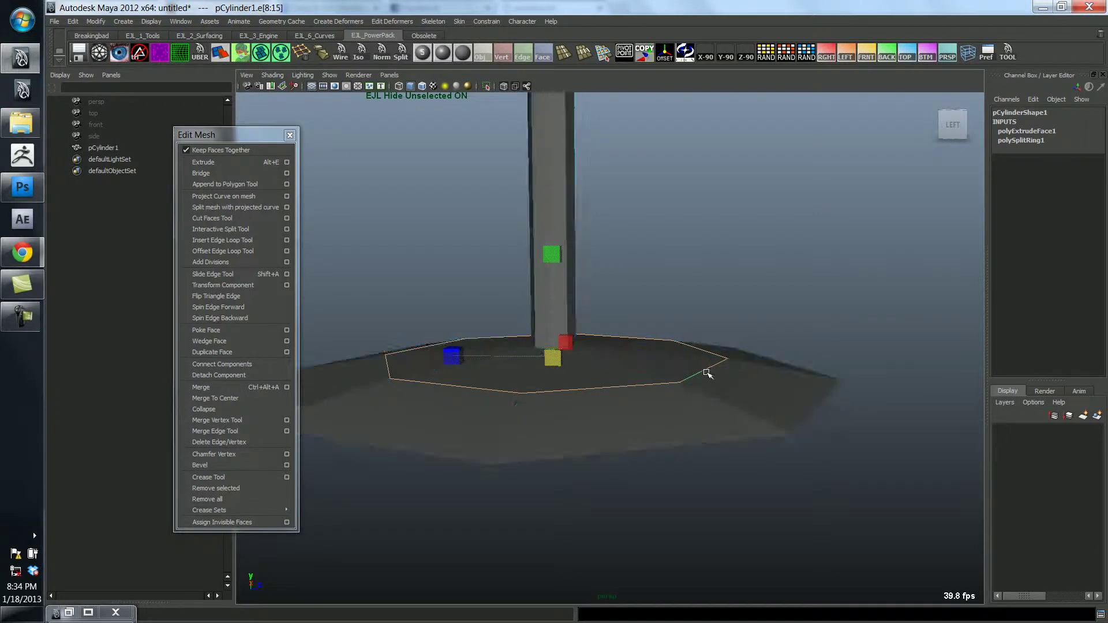
{"action": "left_click", "coordinate": [707, 373]}
{"action": "left_click", "coordinate": [744, 343]}
{"action": "left_click", "coordinate": [733, 395]}
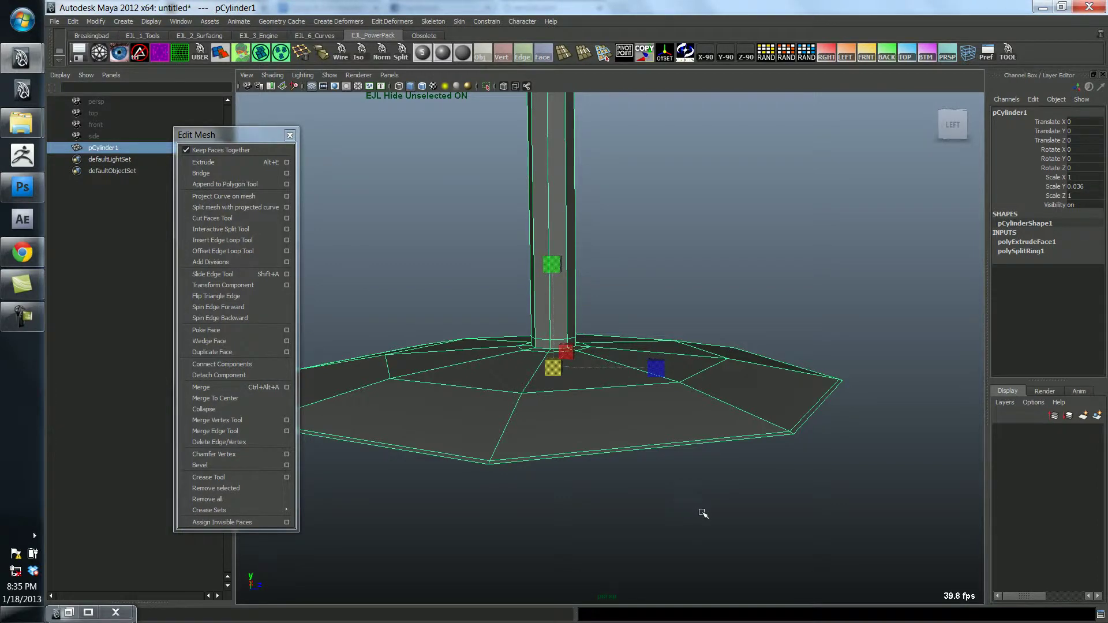
{"action": "key", "text": "3"}
{"action": "left_click", "coordinate": [725, 518]}
{"action": "left_click_drag", "start_coordinate": [725, 518], "coordinate": [710, 540], "text": "alt"}
{"action": "right_click_drag", "start_coordinate": [710, 539], "coordinate": [567, 518], "text": "alt"}
{"action": "left_click_drag", "start_coordinate": [566, 517], "coordinate": [591, 455], "text": "alt"}
{"action": "left_click", "coordinate": [586, 400]}
{"action": "key", "text": "1"}
Insert edge loops just above and just below the joint between the bowl and the stem
{"action": "right_click_drag", "start_coordinate": [658, 401], "coordinate": [557, 379], "text": "alt"}
{"action": "middle_click_drag", "start_coordinate": [557, 379], "coordinate": [576, 439], "text": "alt"}
{"action": "right_click_drag", "start_coordinate": [576, 439], "coordinate": [615, 449], "text": "alt"}
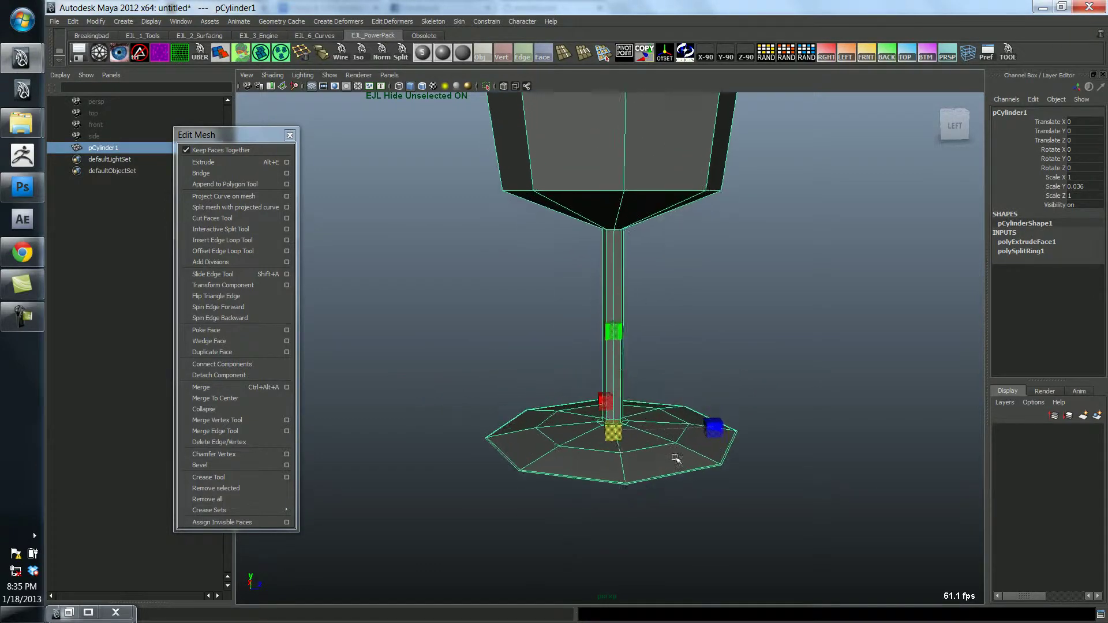
{"action": "middle_click_drag", "start_coordinate": [670, 370], "coordinate": [678, 441], "text": "alt"}
{"action": "left_click_drag", "start_coordinate": [678, 441], "coordinate": [648, 413], "text": "alt"}
{"action": "middle_click_drag", "start_coordinate": [648, 413], "coordinate": [669, 466], "text": "alt"}
{"action": "right_click_drag", "start_coordinate": [669, 467], "coordinate": [628, 433], "text": "alt"}
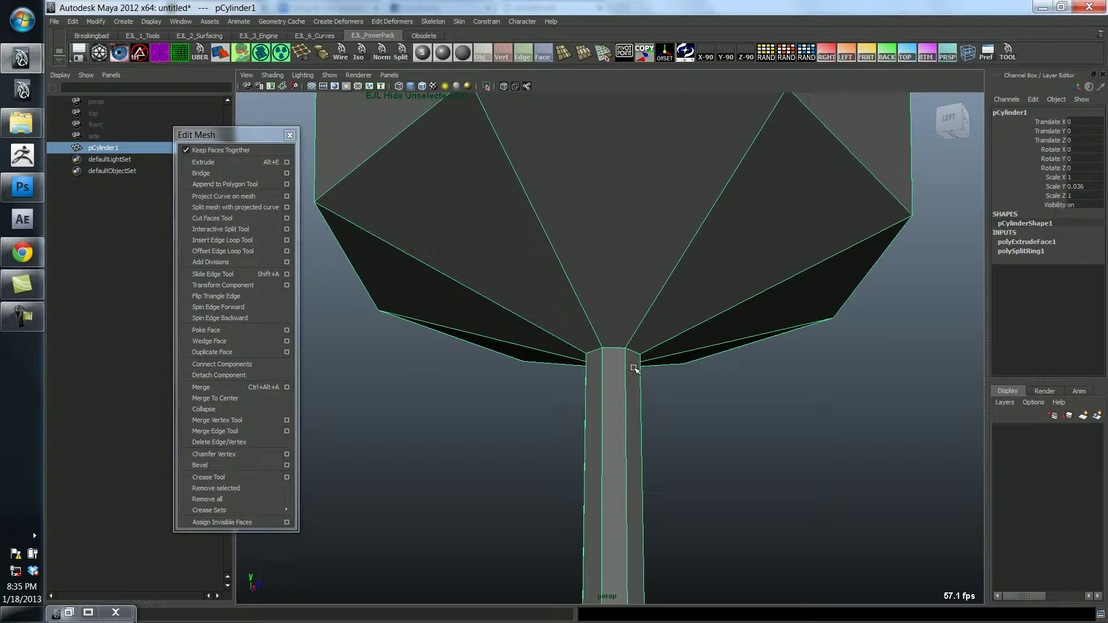
{"action": "right_click_drag", "start_coordinate": [634, 369], "coordinate": [619, 331]}
{"action": "left_click", "coordinate": [630, 349]}
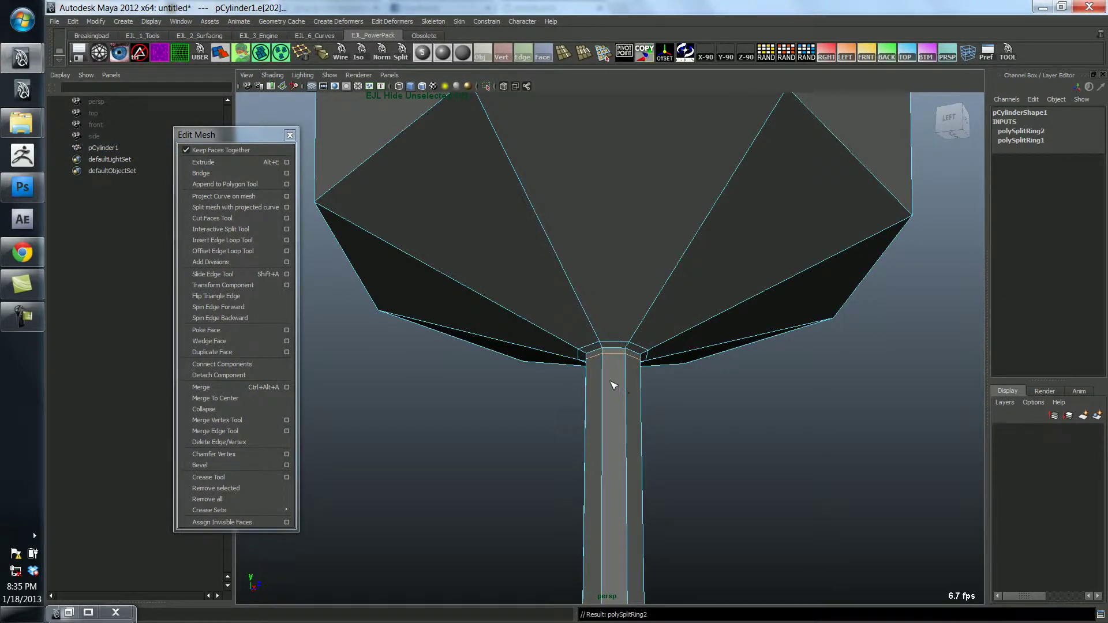
Select the edge loops around the joint between the bowl and stem to examine their spacing, and clear the selection
{"action": "key", "text": "w"}
{"action": "left_click_drag", "start_coordinate": [613, 385], "coordinate": [617, 392], "text": "alt"}
{"action": "right_click_drag", "start_coordinate": [617, 392], "coordinate": [572, 367], "text": "alt"}
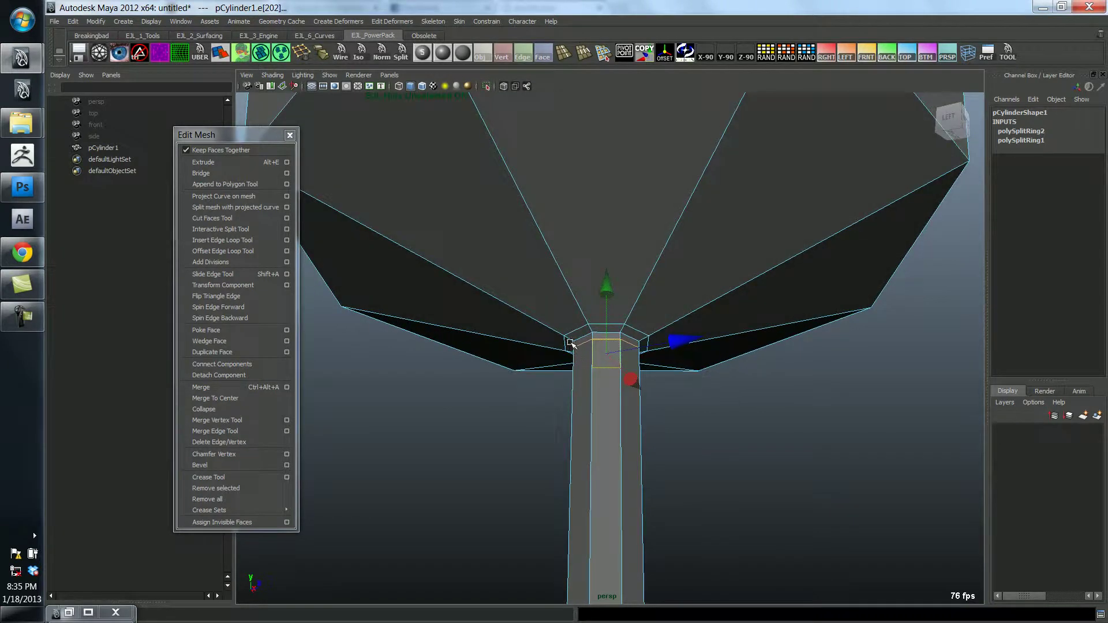
{"action": "double_click", "coordinate": [579, 332]}
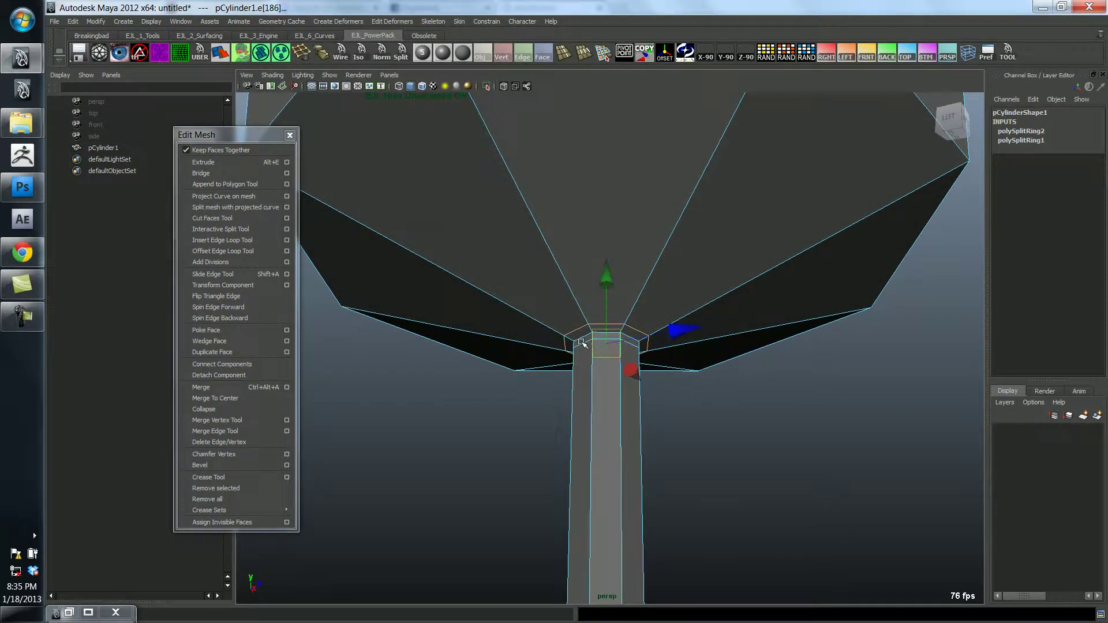
{"action": "double_click", "coordinate": [582, 343], "text": "shift"}
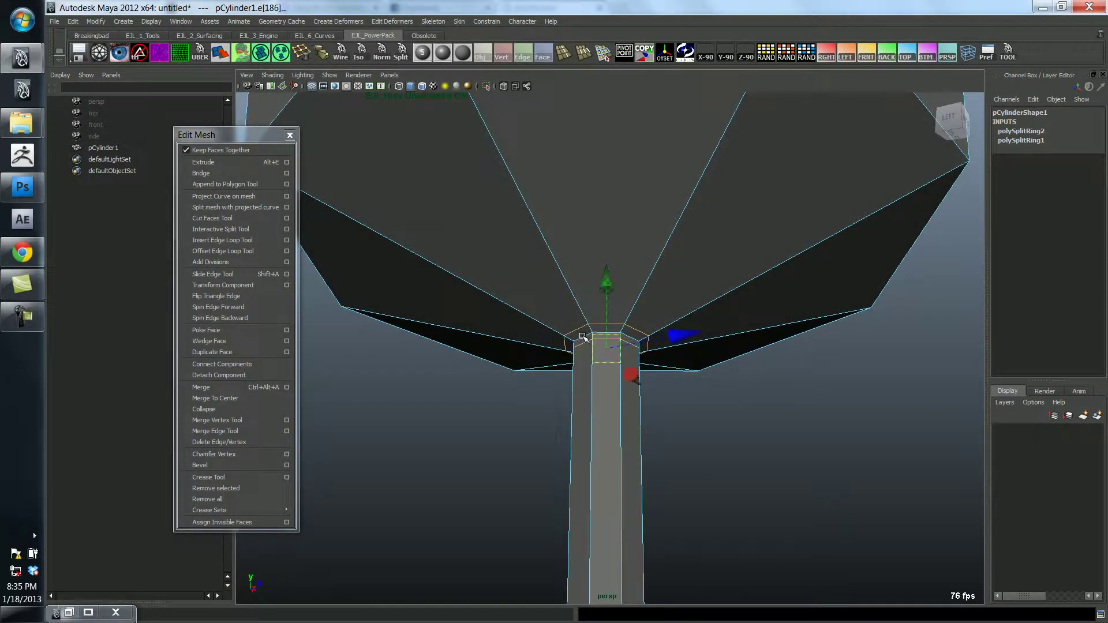
{"action": "mouse_move", "coordinate": [613, 362]}
{"action": "left_mouse_down", "text": "alt"}
{"action": "mouse_move", "coordinate": [653, 351]}
{"action": "mouse_move", "coordinate": [630, 364]}
{"action": "left_mouse_up", "text": "alt"}
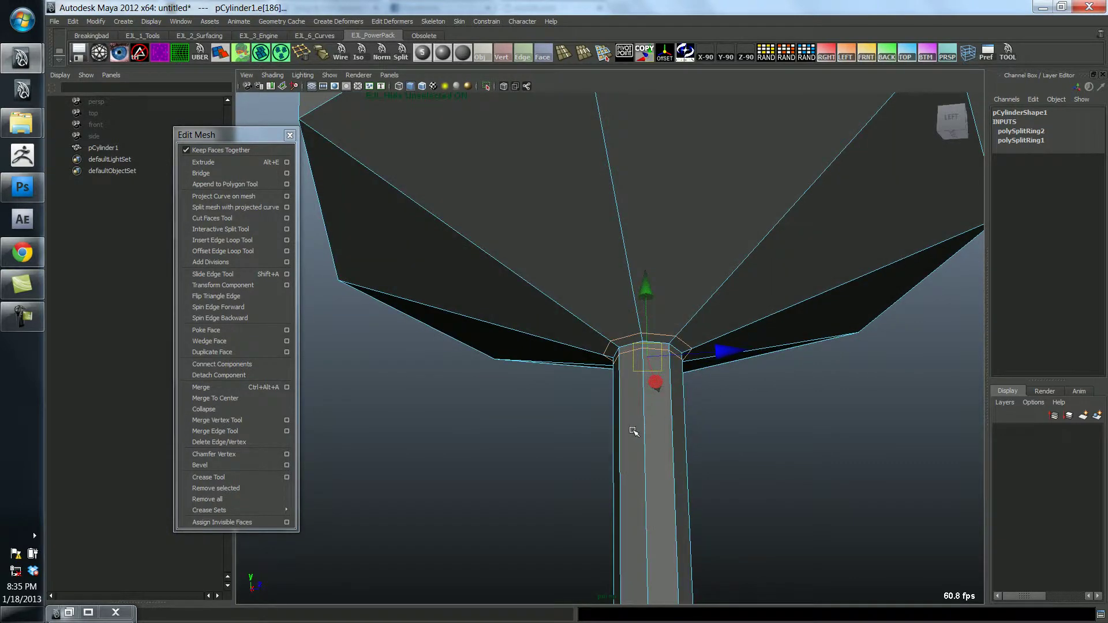
{"action": "left_click", "coordinate": [641, 457]}
Return to object mode, preview the goblet smoothed to examine the bowl and stem joint, and restore the unsmoothed display
{"action": "right_click_drag", "start_coordinate": [640, 461], "coordinate": [647, 399], "text": "alt"}
{"action": "key", "text": "F8"}
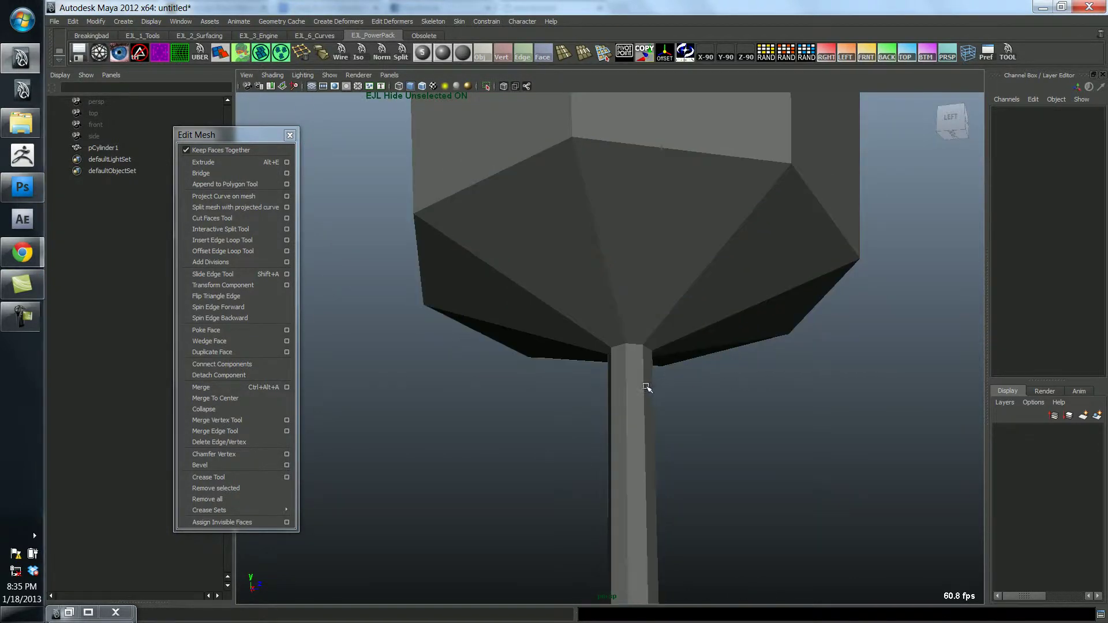
{"action": "left_click", "coordinate": [646, 388]}
{"action": "left_click_drag", "start_coordinate": [647, 388], "coordinate": [703, 431], "text": "alt"}
{"action": "key", "text": "3"}
{"action": "left_click", "coordinate": [768, 453]}
{"action": "right_click_drag", "start_coordinate": [767, 452], "coordinate": [303, 437], "text": "alt"}
{"action": "left_click_drag", "start_coordinate": [450, 453], "coordinate": [593, 400], "text": "alt"}
{"action": "left_click", "coordinate": [615, 360]}
{"action": "key", "text": "1"}
Select the vertices at both the upper and lower ends of the stem, working in wireframe display
{"action": "right_click_drag", "start_coordinate": [612, 433], "coordinate": [571, 315], "text": "alt"}
{"action": "left_click_drag", "start_coordinate": [570, 255], "coordinate": [646, 328]}
{"action": "middle_click_drag", "start_coordinate": [650, 353], "coordinate": [646, 267], "text": "alt"}
{"action": "left_click_drag", "start_coordinate": [614, 424], "coordinate": [608, 381], "text": "alt"}
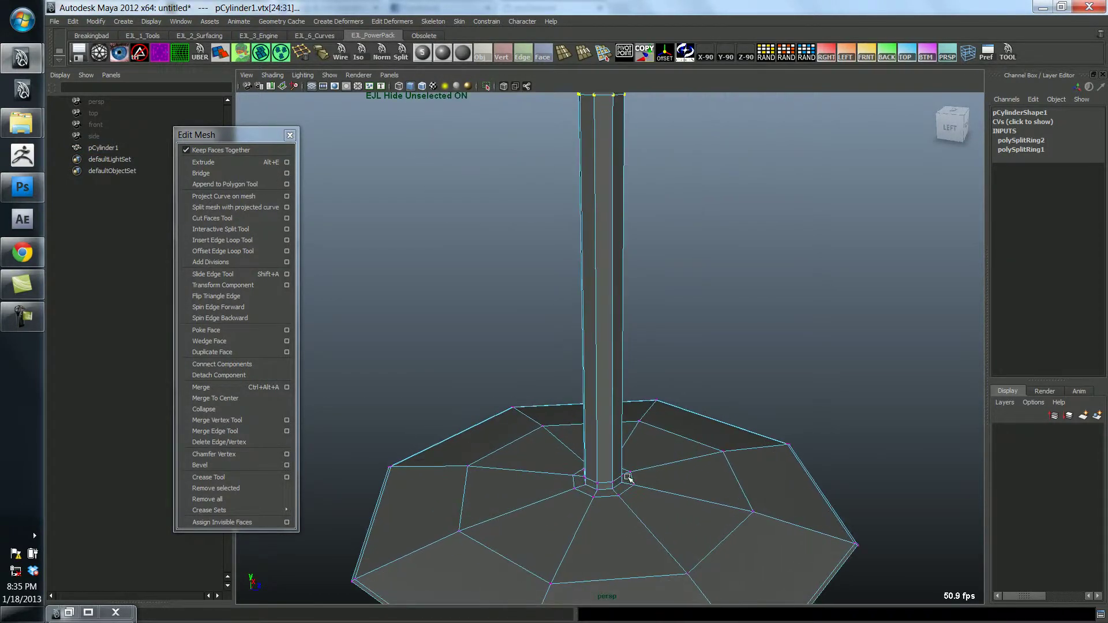
{"action": "mouse_move", "coordinate": [663, 510]}
{"action": "left_mouse_down", "text": "alt"}
{"action": "mouse_move", "coordinate": [627, 434]}
{"action": "mouse_move", "coordinate": [593, 453]}
{"action": "mouse_move", "coordinate": [507, 448]}
{"action": "mouse_move", "coordinate": [617, 429]}
{"action": "mouse_move", "coordinate": [573, 416]}
{"action": "mouse_move", "coordinate": [560, 424]}
{"action": "mouse_move", "coordinate": [594, 433]}
{"action": "mouse_move", "coordinate": [660, 389]}
{"action": "mouse_move", "coordinate": [515, 406]}
{"action": "mouse_move", "coordinate": [563, 319]}
{"action": "left_mouse_up", "text": "alt"}
{"action": "key", "text": "4"}
{"action": "key", "text": "5"}
{"action": "key", "text": "4"}
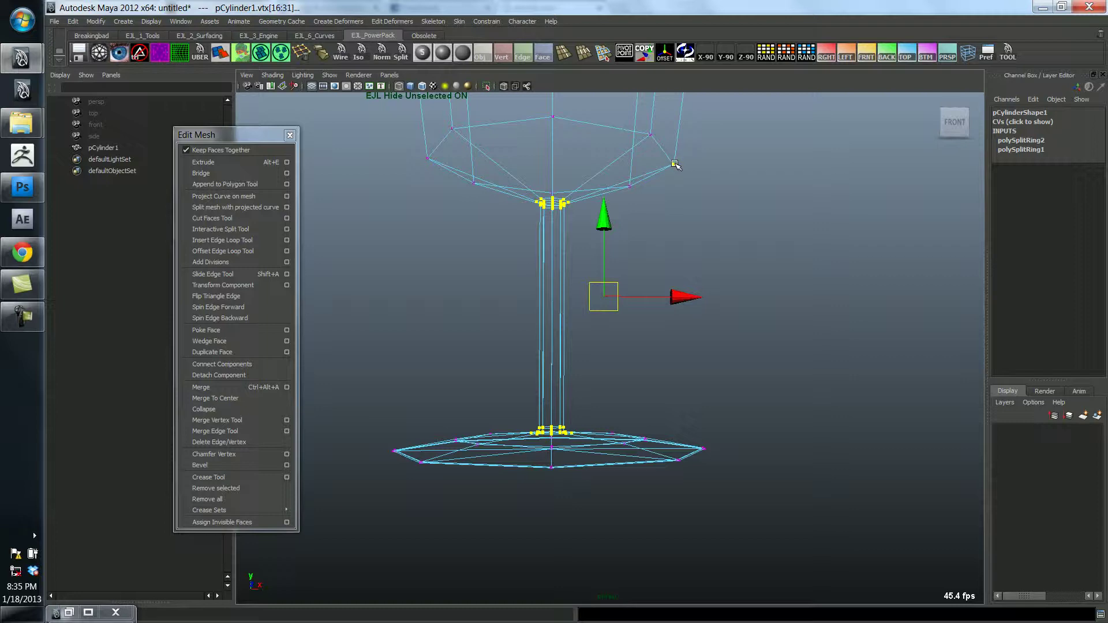
Try to scale the selected stem vertices horizontally, and undo the scaling
{"action": "left_click_drag", "start_coordinate": [672, 181], "coordinate": [610, 258], "text": "alt"}
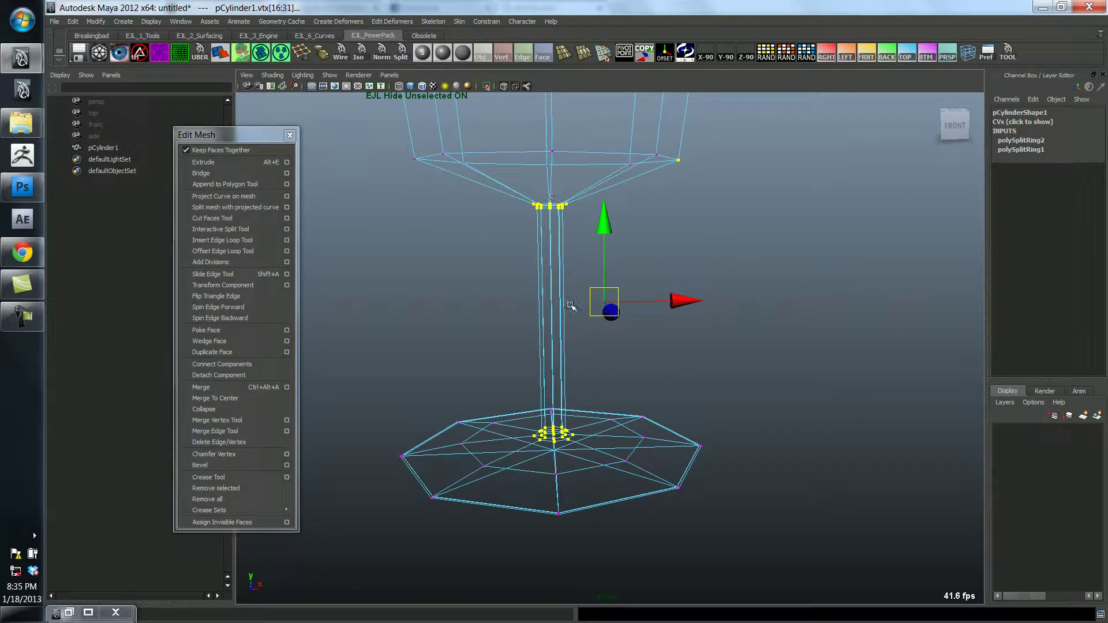
{"action": "left_click_drag", "start_coordinate": [571, 305], "coordinate": [612, 302], "text": "alt"}
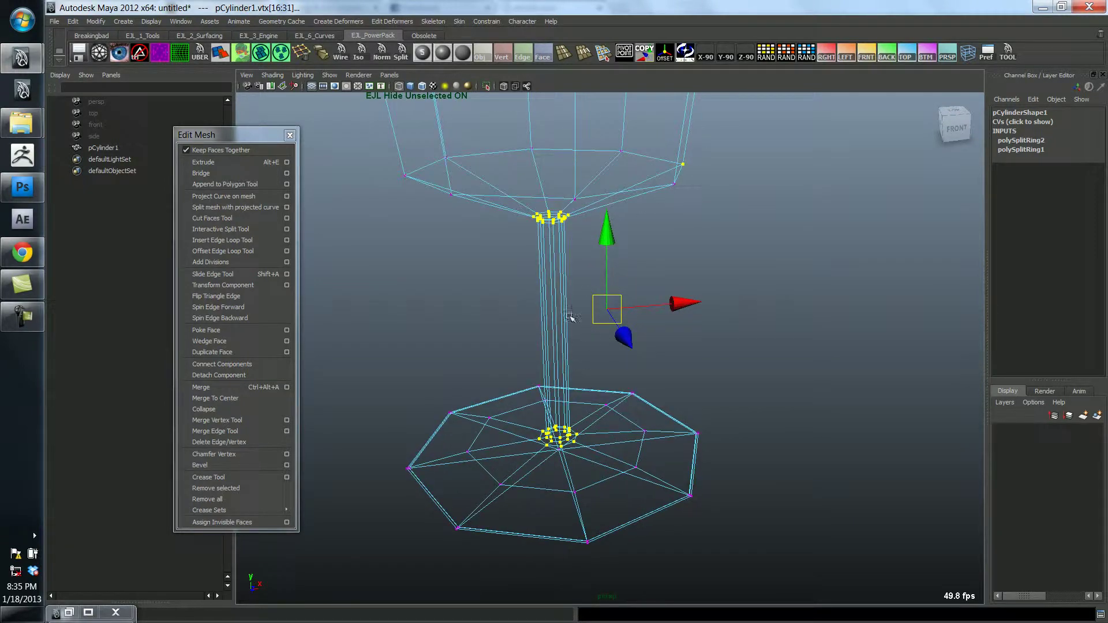
{"action": "mouse_move", "coordinate": [607, 312]}
{"action": "left_mouse_down", "text": "alt"}
{"action": "mouse_move", "coordinate": [508, 314]}
{"action": "mouse_move", "coordinate": [591, 302]}
{"action": "left_mouse_up", "text": "alt"}
{"action": "key", "text": "r"}
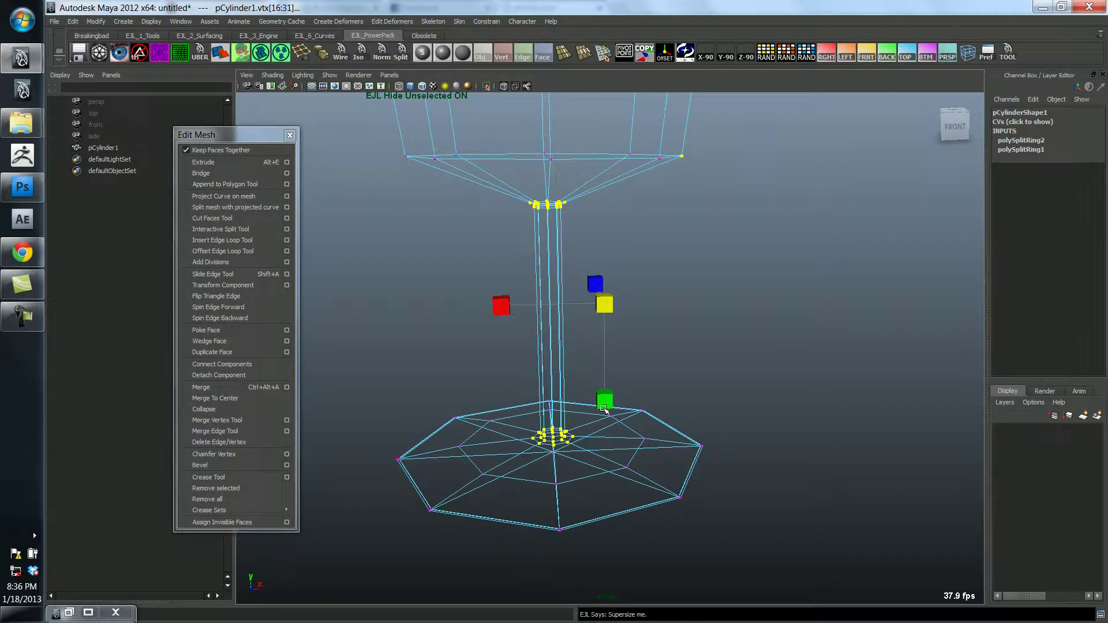
{"action": "left_click_drag", "start_coordinate": [603, 407], "coordinate": [651, 198], "text": "ctrl"}
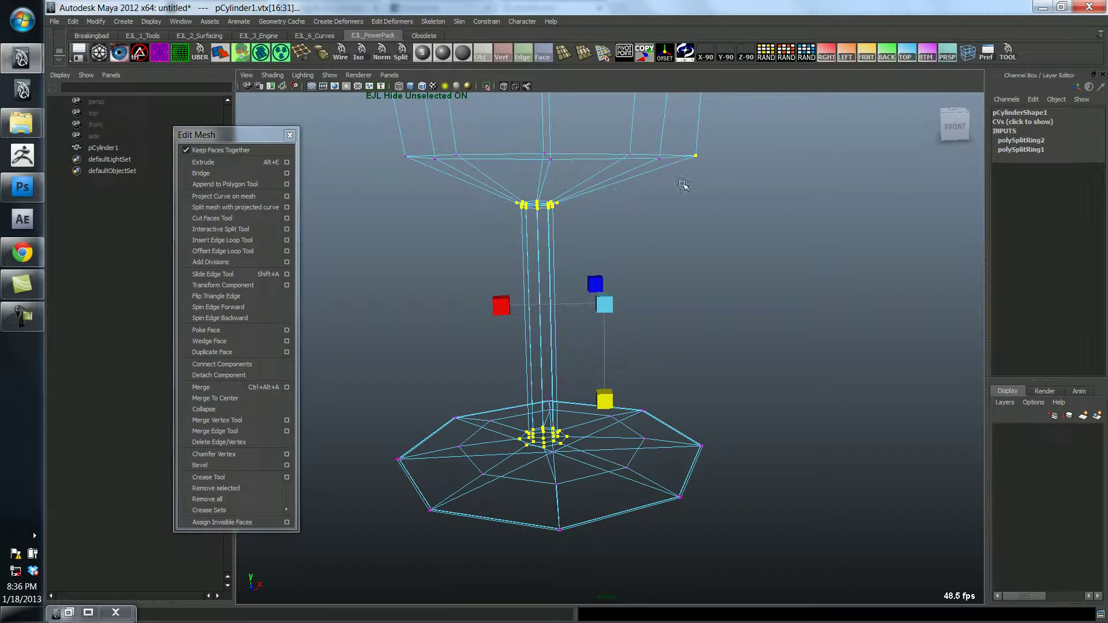
{"action": "left_click_drag", "start_coordinate": [672, 252], "coordinate": [598, 264], "text": "alt"}
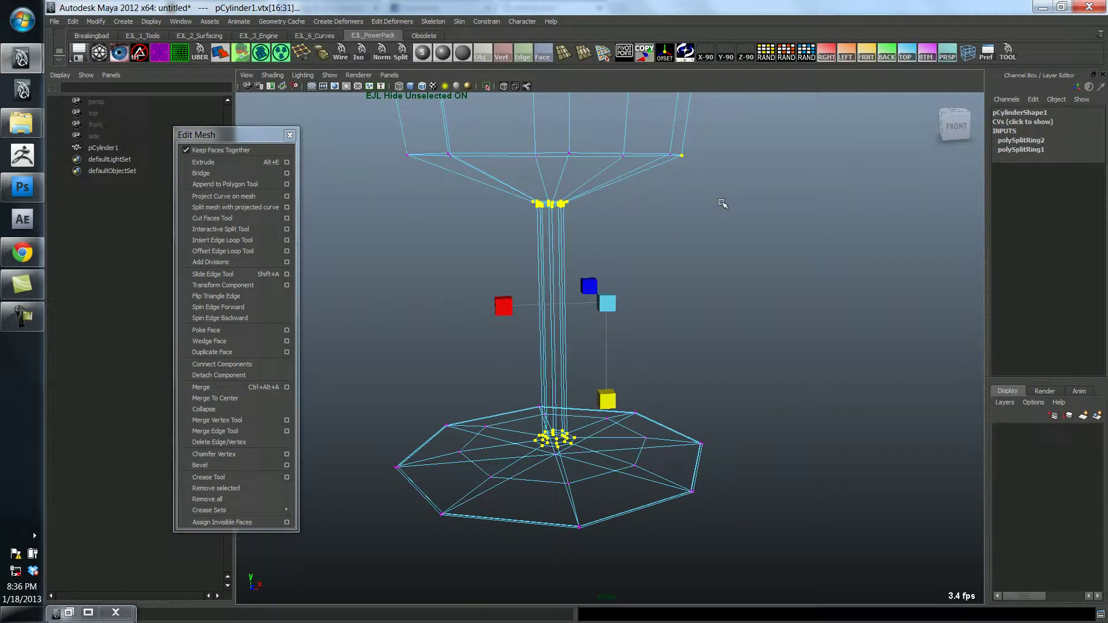
{"action": "key", "text": "ctrl+z"}
Thin the stem by scaling only its end vertices inward horizontally, and return to shaded object mode
{"action": "left_click_drag", "start_coordinate": [654, 249], "coordinate": [698, 250], "text": "alt"}
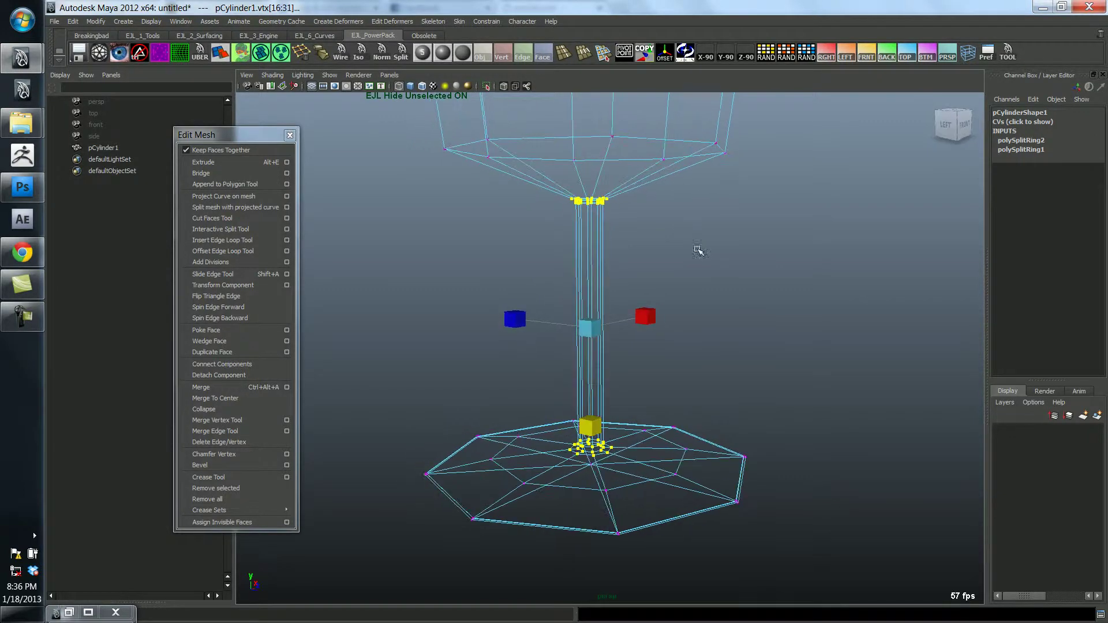
{"action": "left_click_drag", "start_coordinate": [593, 436], "coordinate": [579, 391], "text": "alt"}
{"action": "key", "text": "5"}
{"action": "mouse_move", "coordinate": [517, 314]}
{"action": "left_mouse_down", "text": "alt"}
{"action": "mouse_move", "coordinate": [554, 302]}
{"action": "mouse_move", "coordinate": [547, 296]}
{"action": "left_mouse_up", "text": "alt"}
{"action": "left_click_drag", "start_coordinate": [611, 426], "coordinate": [623, 445], "text": "ctrl"}
{"action": "right_click_drag", "start_coordinate": [606, 298], "coordinate": [624, 263]}
{"action": "left_click", "coordinate": [668, 264]}
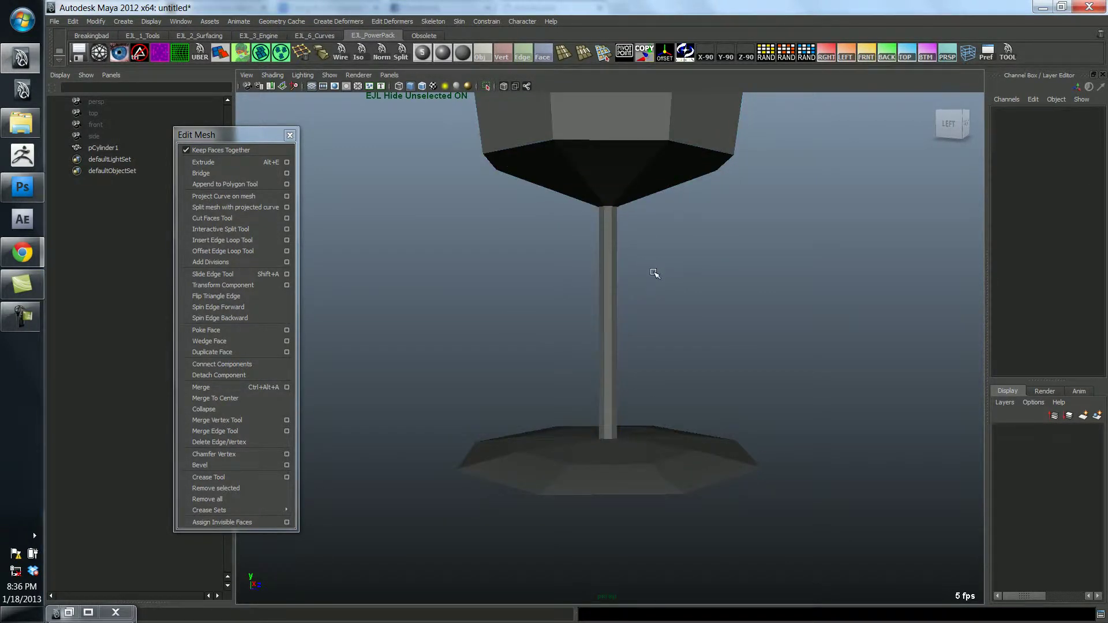
Preview the goblet smoothed to examine the thinner stem, and restore the unsmoothed display
{"action": "left_click_drag", "start_coordinate": [653, 272], "coordinate": [668, 286], "text": "alt"}
{"action": "left_click", "coordinate": [604, 280]}
{"action": "key", "text": "3"}
{"action": "left_click", "coordinate": [686, 313]}
{"action": "right_click_drag", "start_coordinate": [685, 312], "coordinate": [570, 304], "text": "alt"}
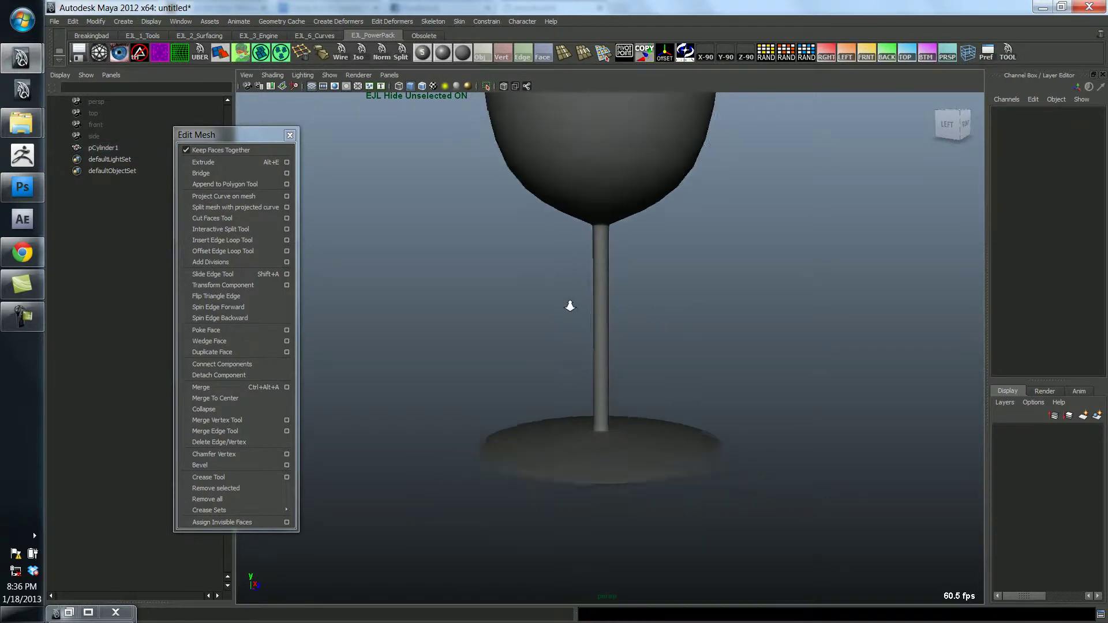
{"action": "left_click_drag", "start_coordinate": [570, 304], "coordinate": [601, 310], "text": "alt"}
{"action": "right_click_drag", "start_coordinate": [601, 311], "coordinate": [671, 317], "text": "alt"}
{"action": "left_click", "coordinate": [599, 297]}
{"action": "key", "text": "1"}
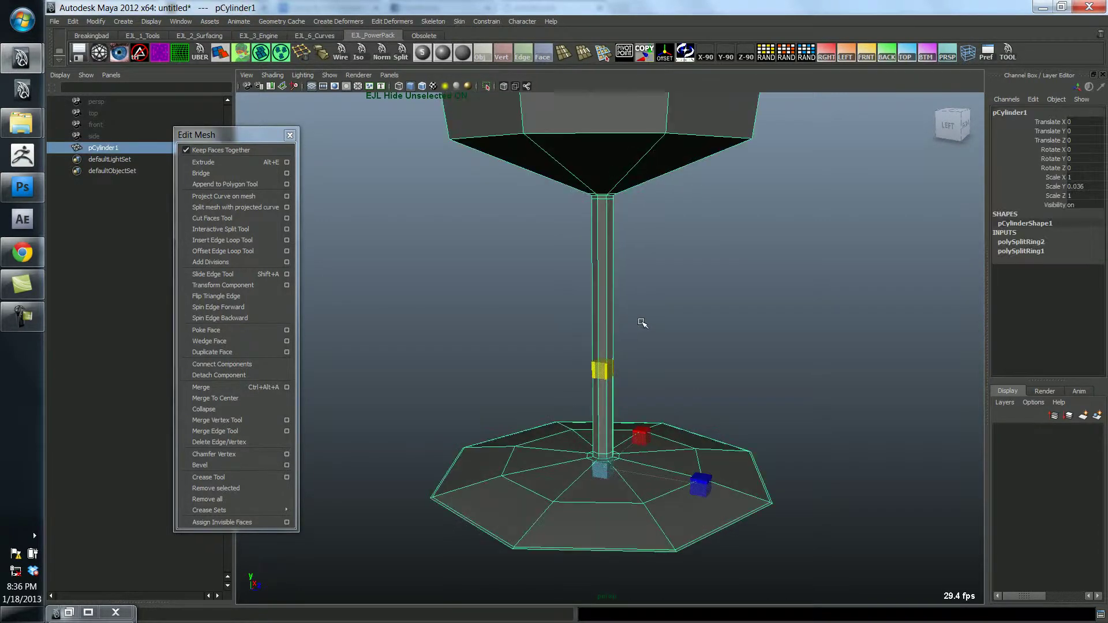
Insert two edge loops around the stem, about one third of its length from each end
{"action": "left_click_drag", "start_coordinate": [601, 321], "coordinate": [629, 329], "text": "alt"}
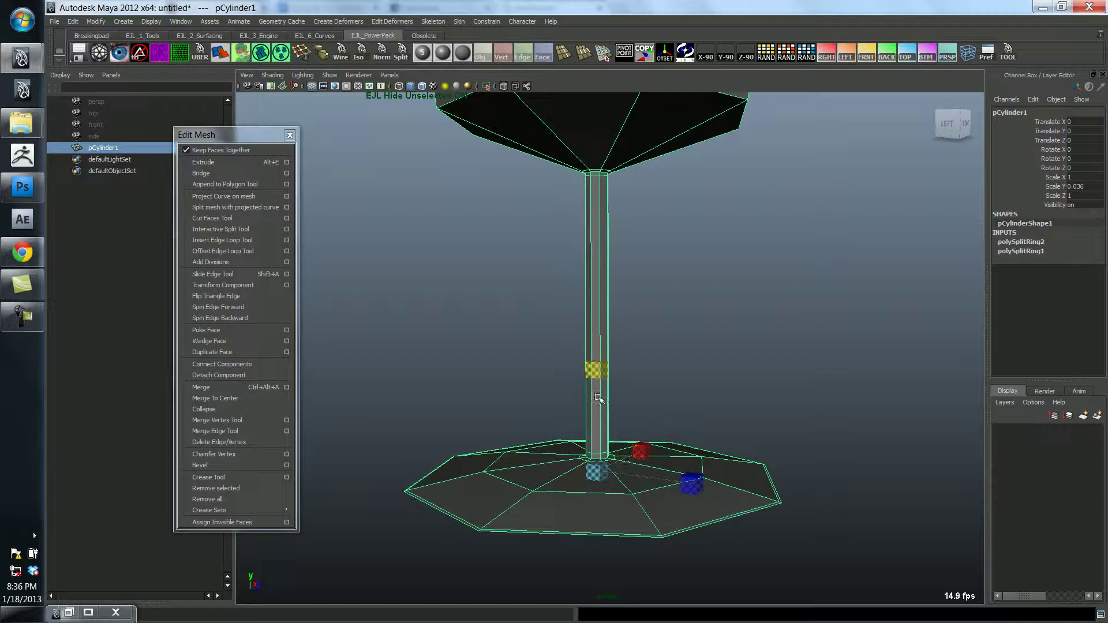
{"action": "left_click", "coordinate": [614, 289]}
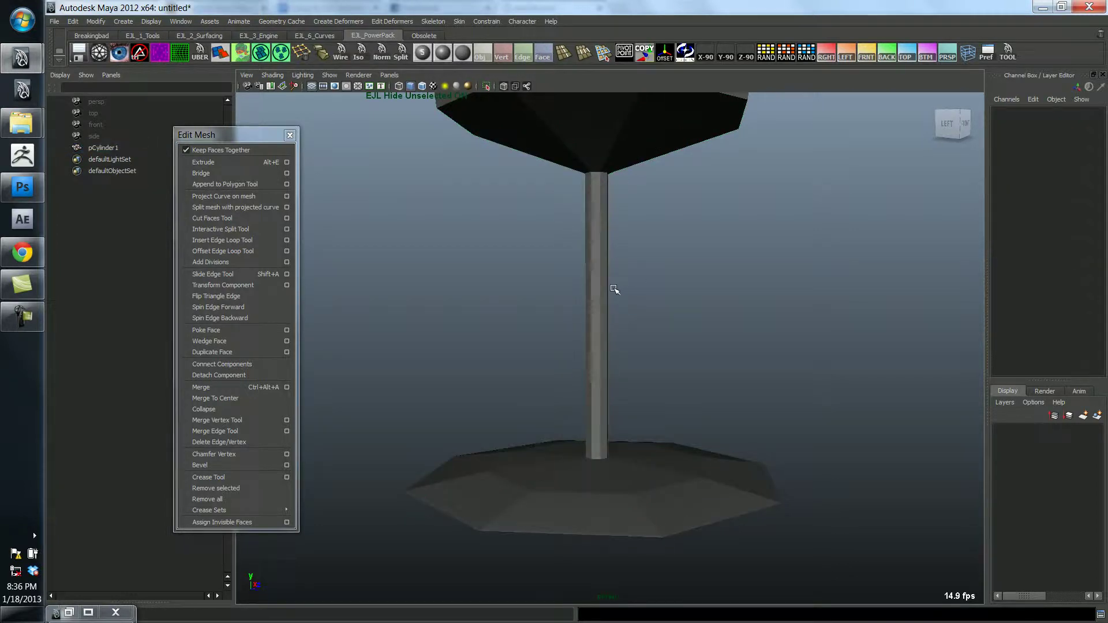
{"action": "left_click", "coordinate": [602, 295]}
{"action": "left_click", "coordinate": [561, 285]}
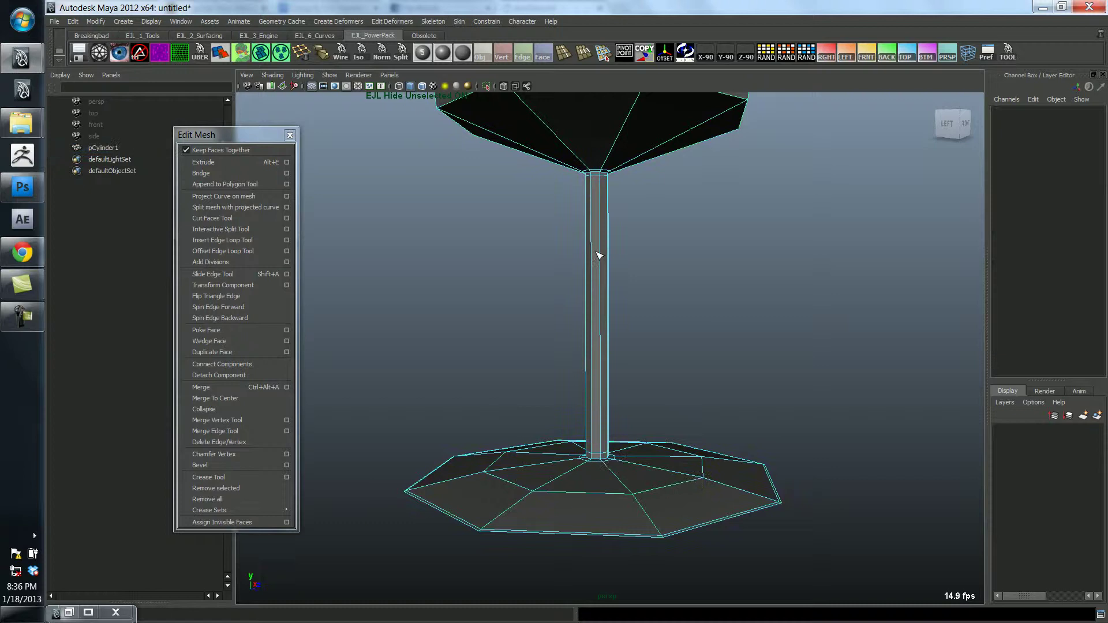
{"action": "left_click", "coordinate": [604, 257]}
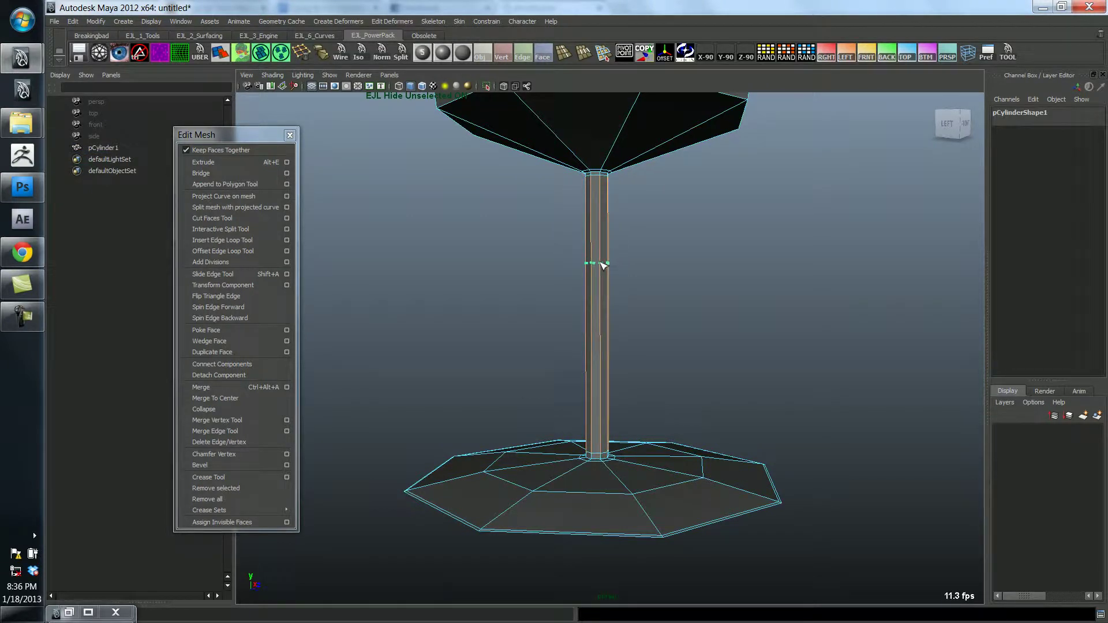
{"action": "left_click", "coordinate": [604, 264]}
{"action": "left_click", "coordinate": [603, 362]}
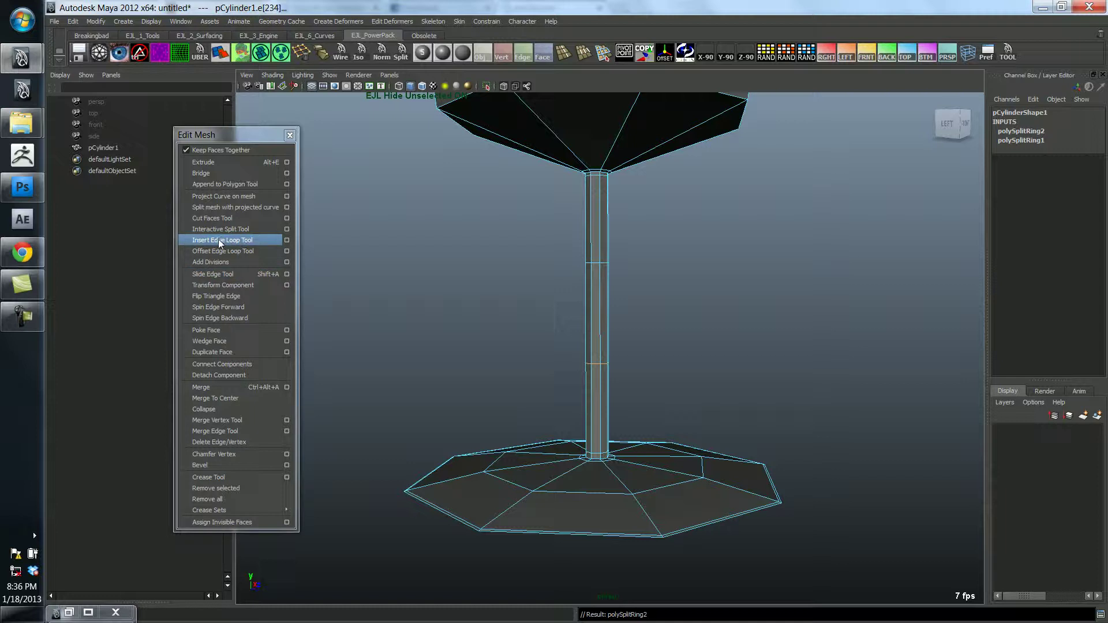
Select the vertices of the stem's two middle edge loops and scale them inward horizontally to taper the stem
{"action": "right_click", "coordinate": [597, 281]}
{"action": "right_click_drag", "start_coordinate": [594, 262], "coordinate": [571, 259]}
{"action": "right_click_drag", "start_coordinate": [595, 215], "coordinate": [563, 191]}
{"action": "left_click", "coordinate": [596, 188]}
{"action": "left_click_drag", "start_coordinate": [559, 247], "coordinate": [671, 373]}
{"action": "key", "text": "r"}
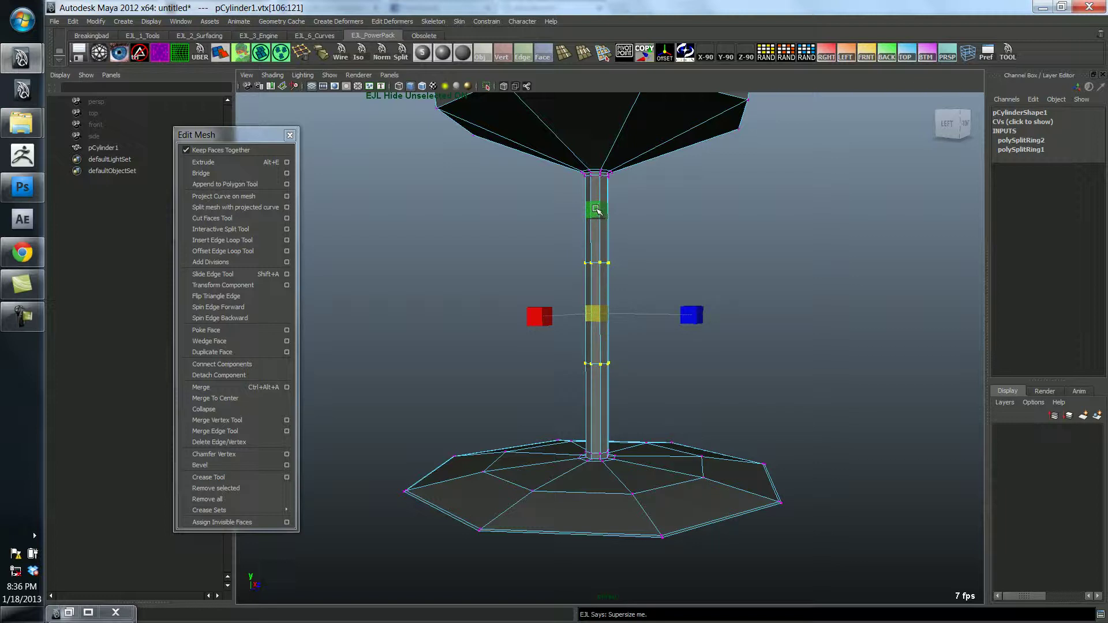
{"action": "left_click_drag", "start_coordinate": [626, 234], "coordinate": [626, 323], "text": "alt"}
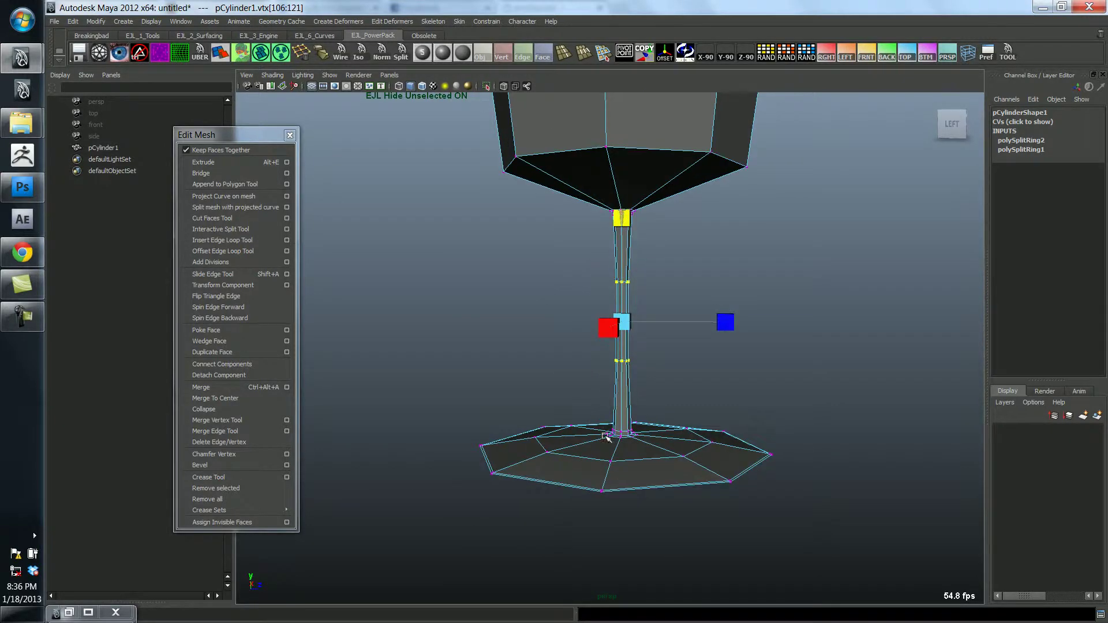
Return to object mode, preview the whole goblet smoothed to examine the tapered stem, and restore the unsmoothed display
{"action": "key", "text": "F8"}
{"action": "left_click", "coordinate": [623, 443]}
{"action": "key", "text": "3"}
{"action": "left_click", "coordinate": [704, 388]}
{"action": "left_click_drag", "start_coordinate": [718, 363], "coordinate": [644, 336], "text": "alt"}
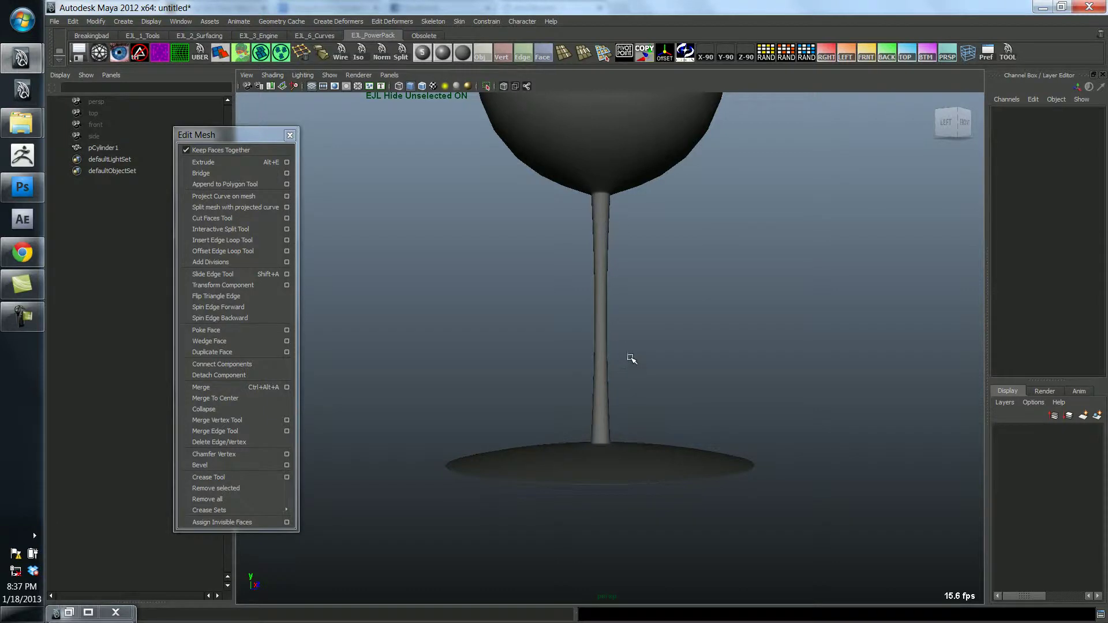
{"action": "left_click_drag", "start_coordinate": [633, 359], "coordinate": [544, 421], "text": "alt"}
{"action": "left_click", "coordinate": [601, 329]}
{"action": "key", "text": "1"}
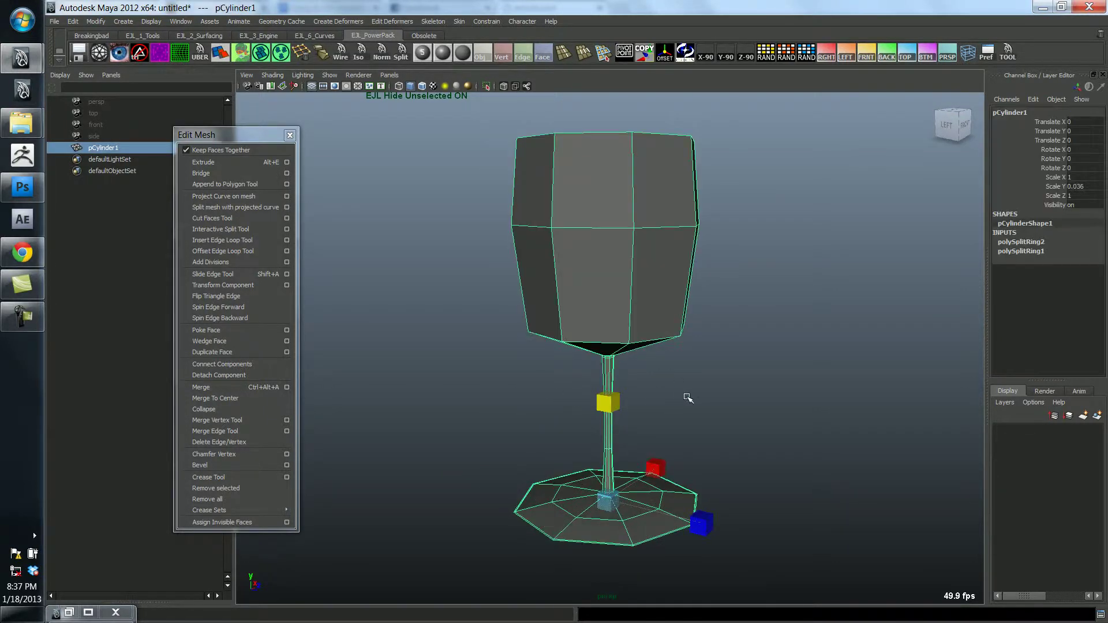
Select the ring of vertices around the bowl's lower edge, and return to object mode
{"action": "left_click_drag", "start_coordinate": [687, 398], "coordinate": [652, 358], "text": "alt"}
{"action": "right_click_drag", "start_coordinate": [628, 322], "coordinate": [620, 324]}
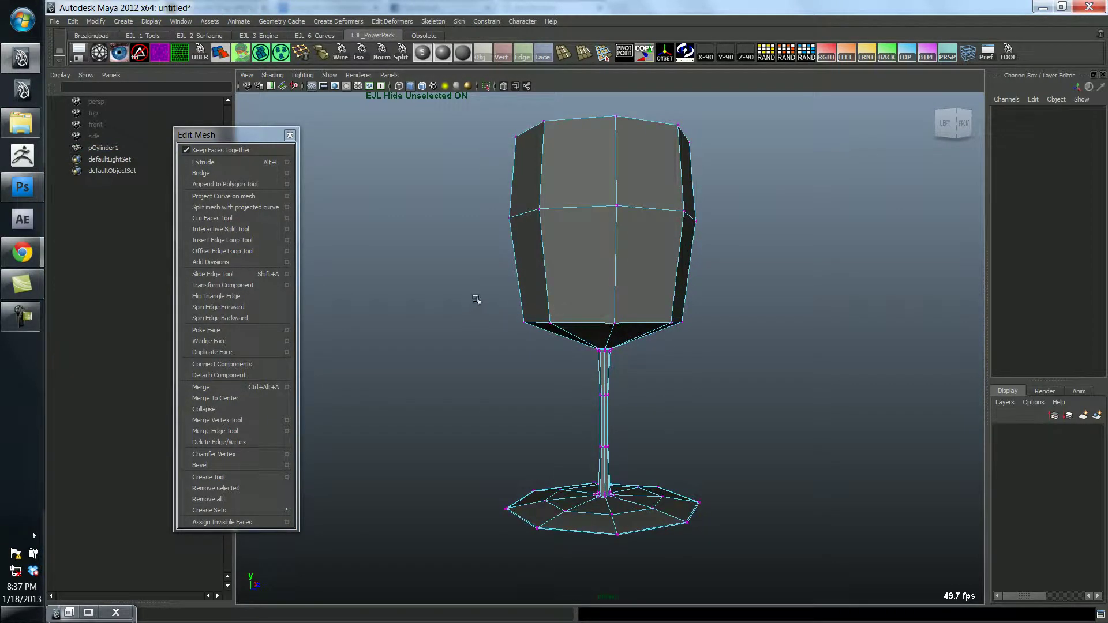
{"action": "left_click_drag", "start_coordinate": [476, 300], "coordinate": [727, 333]}
{"action": "left_click_drag", "start_coordinate": [727, 333], "coordinate": [595, 347], "text": "alt"}
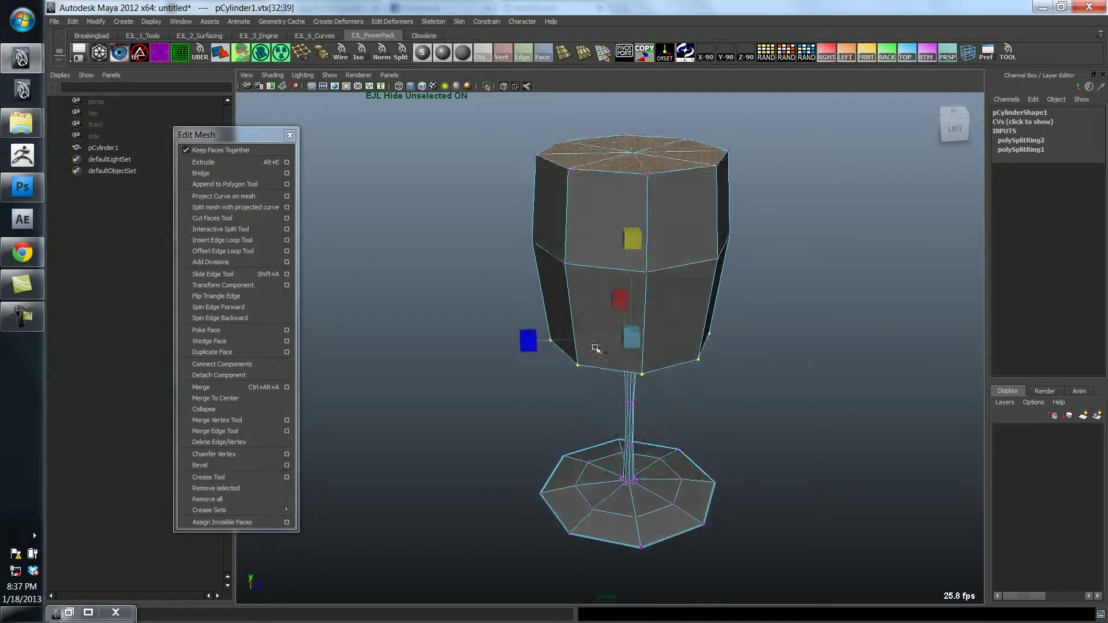
{"action": "key", "text": "F8"}
Clear the leftover highlight on the bowl's top faces by selecting and deselecting all faces, and return to object mode
{"action": "left_click_drag", "start_coordinate": [661, 243], "coordinate": [695, 371], "text": "alt"}
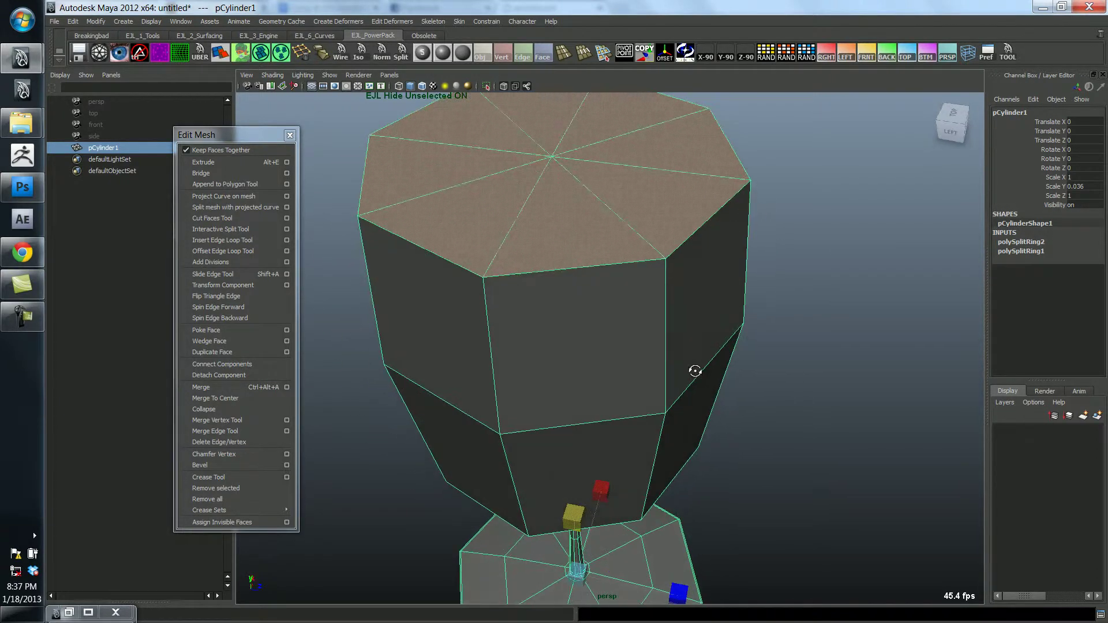
{"action": "right_click_drag", "start_coordinate": [696, 371], "coordinate": [668, 369], "text": "alt"}
{"action": "left_click_drag", "start_coordinate": [668, 369], "coordinate": [611, 322], "text": "alt"}
{"action": "middle_click_drag", "start_coordinate": [611, 323], "coordinate": [707, 399], "text": "alt"}
{"action": "right_click_drag", "start_coordinate": [707, 400], "coordinate": [608, 399], "text": "alt"}
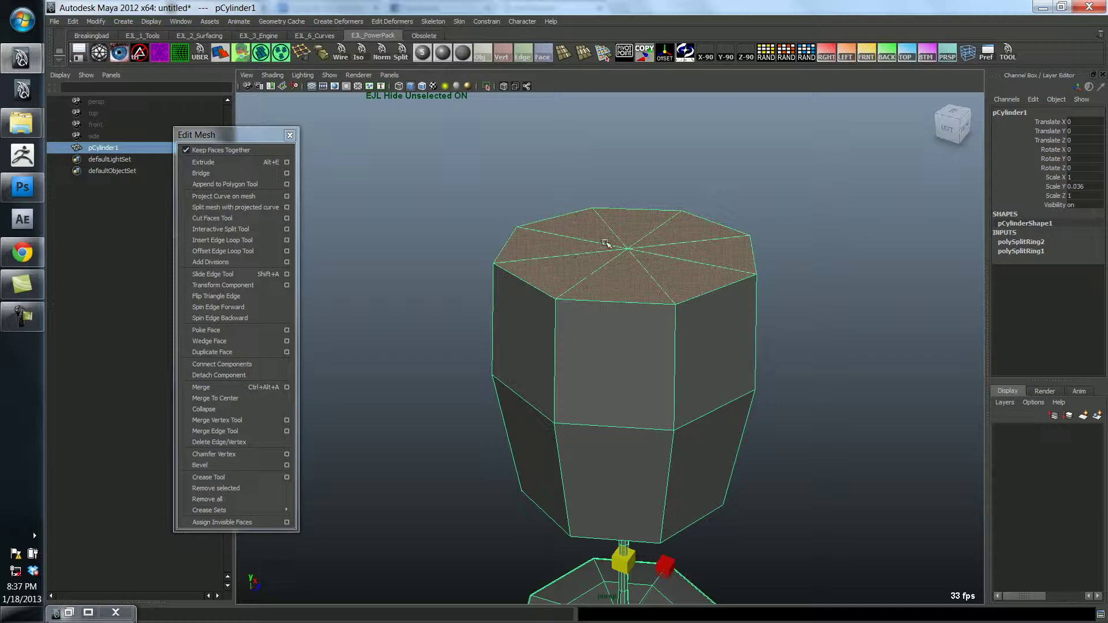
{"action": "right_click_drag", "start_coordinate": [628, 248], "coordinate": [629, 268]}
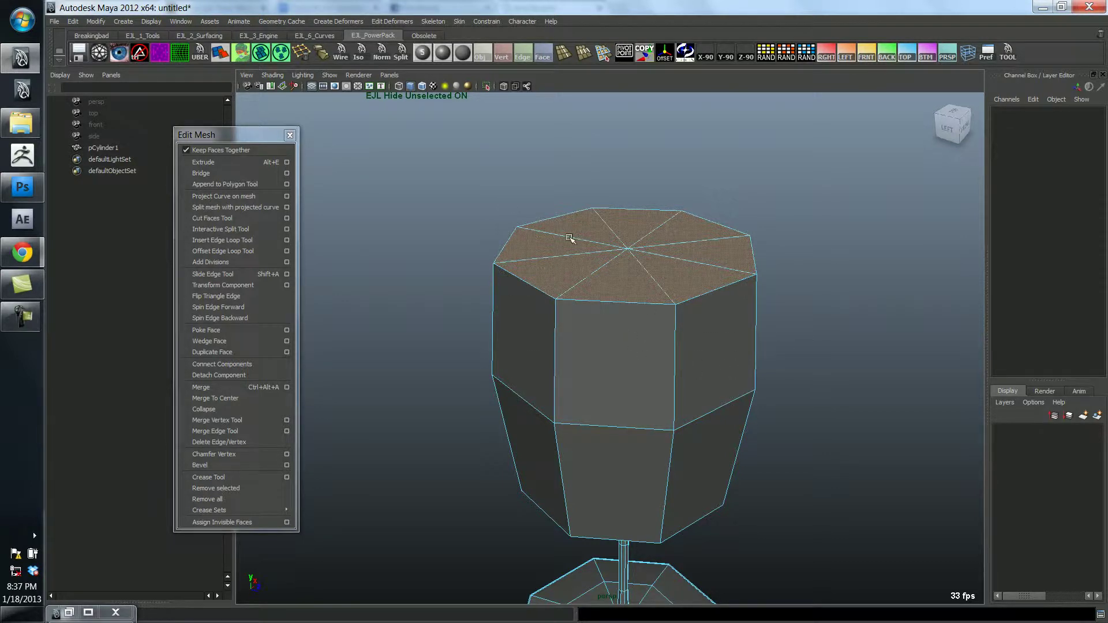
{"action": "left_click_drag", "start_coordinate": [612, 302], "coordinate": [613, 256], "text": "alt"}
{"action": "right_click_drag", "start_coordinate": [612, 256], "coordinate": [369, 268], "text": "alt"}
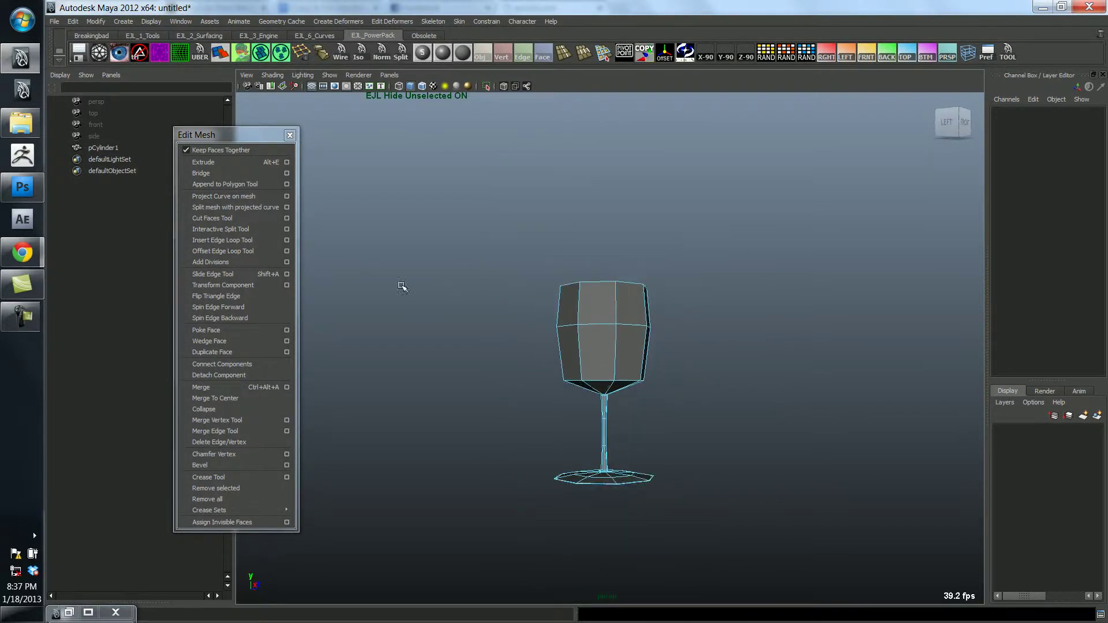
{"action": "left_click_drag", "start_coordinate": [403, 287], "coordinate": [526, 356], "text": "alt"}
{"action": "middle_click_drag", "start_coordinate": [536, 366], "coordinate": [538, 320], "text": "alt"}
{"action": "left_click_drag", "start_coordinate": [480, 237], "coordinate": [802, 540]}
{"action": "left_click_drag", "start_coordinate": [481, 213], "coordinate": [800, 513], "text": "ctrl"}
{"action": "key", "text": "F8"}
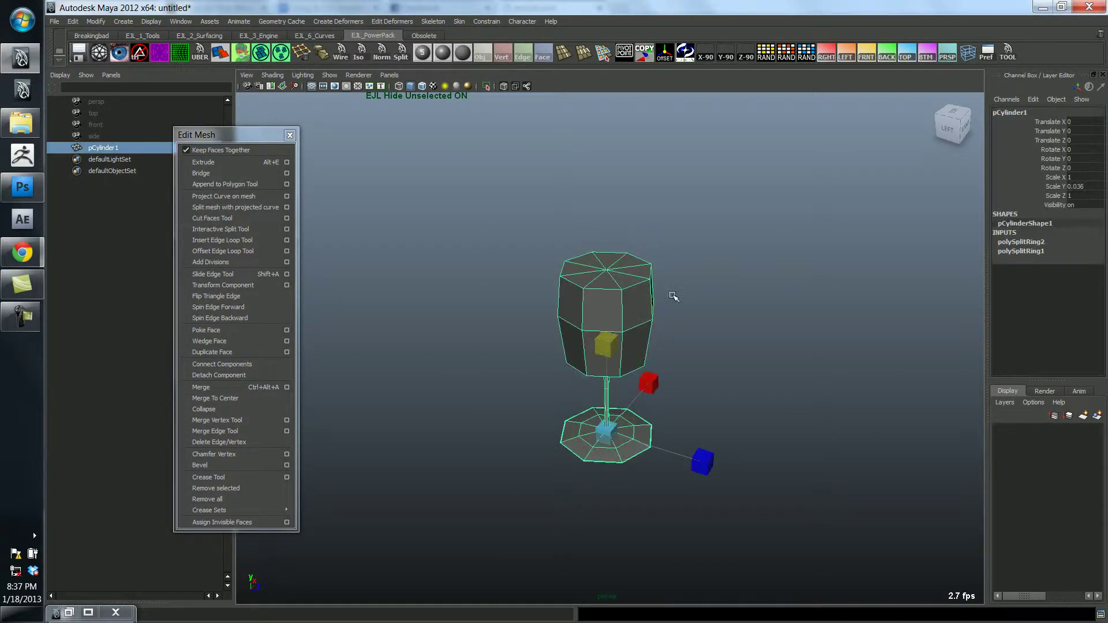
Select the vertices around the bowl's lower edge in wireframe display and scale them outward horizontally
{"action": "left_click", "coordinate": [663, 325]}
{"action": "left_click", "coordinate": [639, 314]}
{"action": "left_click_drag", "start_coordinate": [792, 433], "coordinate": [630, 380], "text": "alt"}
{"action": "key", "text": "F9"}
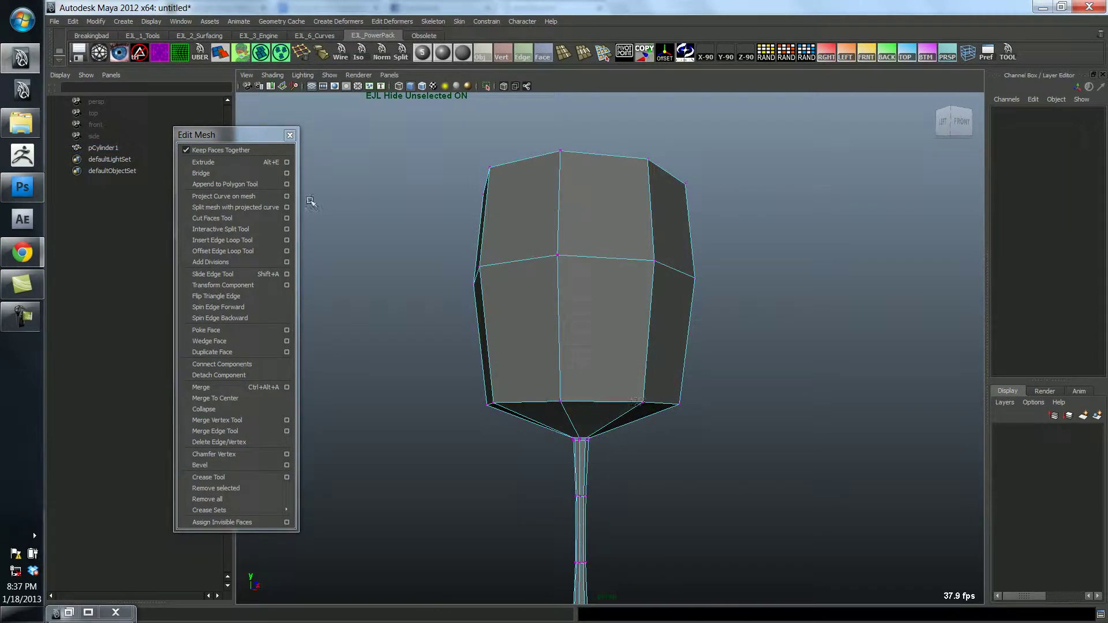
{"action": "left_click", "coordinate": [399, 87]}
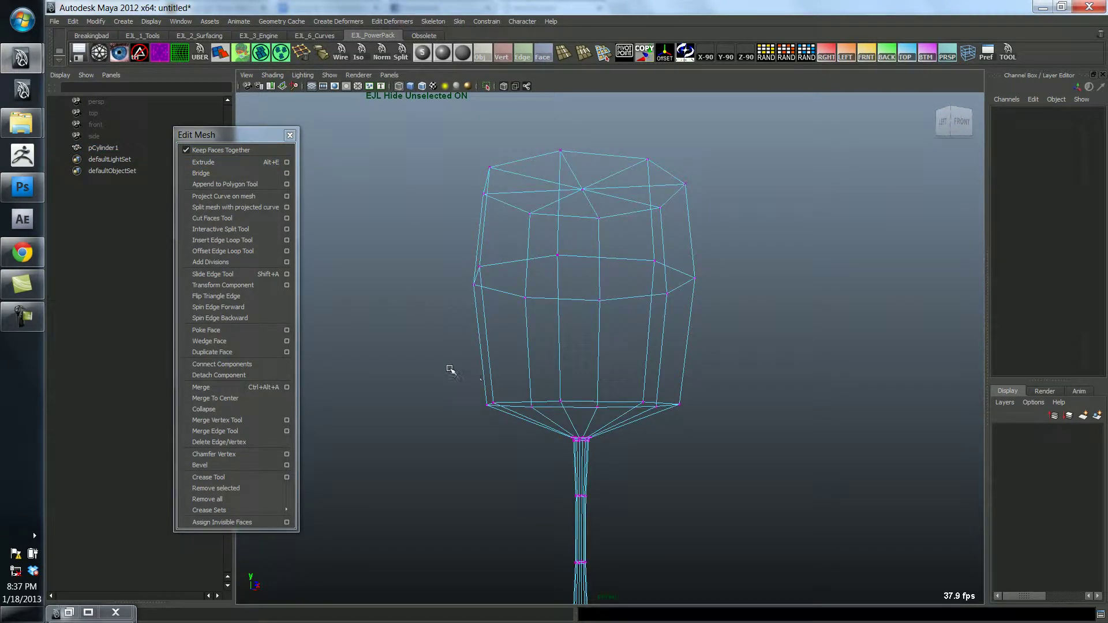
{"action": "left_click_drag", "start_coordinate": [721, 426], "coordinate": [721, 426]}
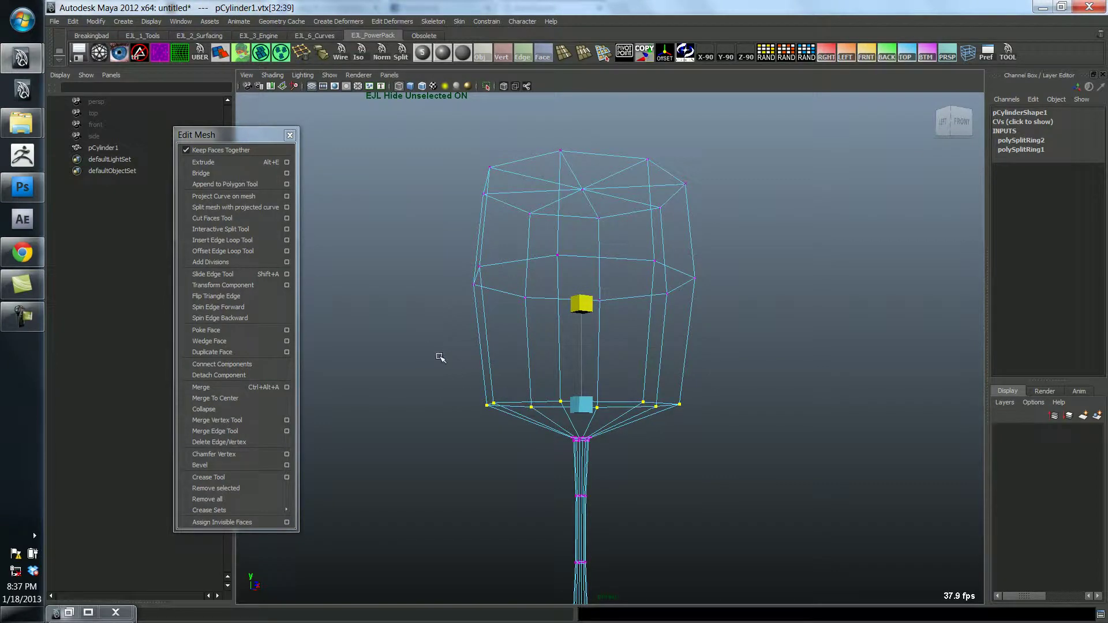
{"action": "left_click_drag", "start_coordinate": [590, 409], "coordinate": [613, 409]}
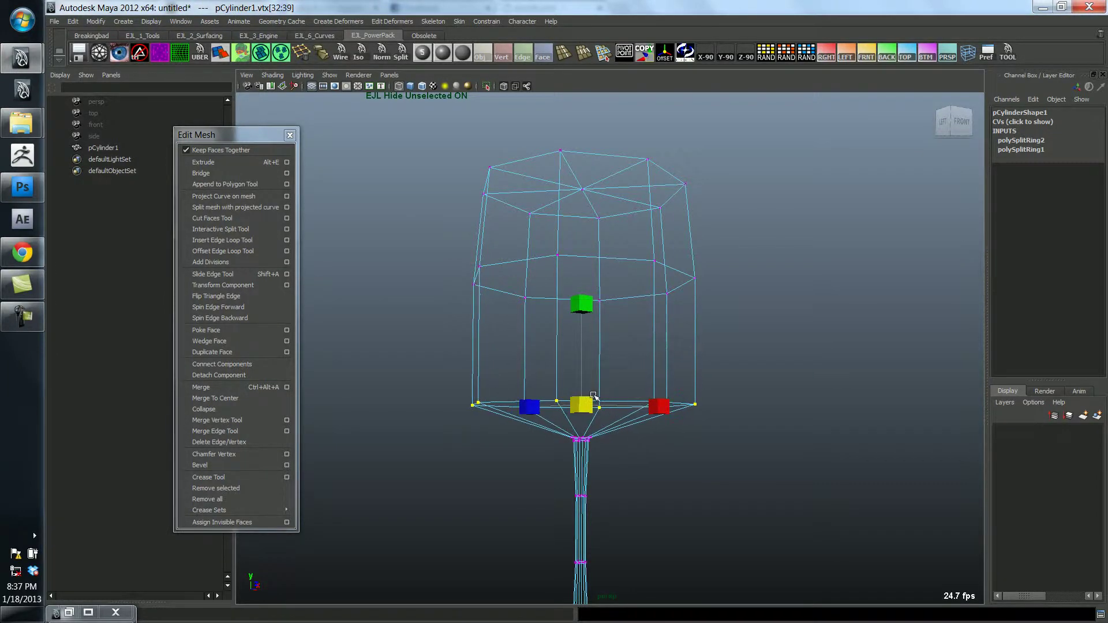
{"action": "right_click_drag", "start_coordinate": [593, 401], "coordinate": [537, 398], "text": "alt"}
{"action": "left_click_drag", "start_coordinate": [537, 398], "coordinate": [521, 413], "text": "alt"}
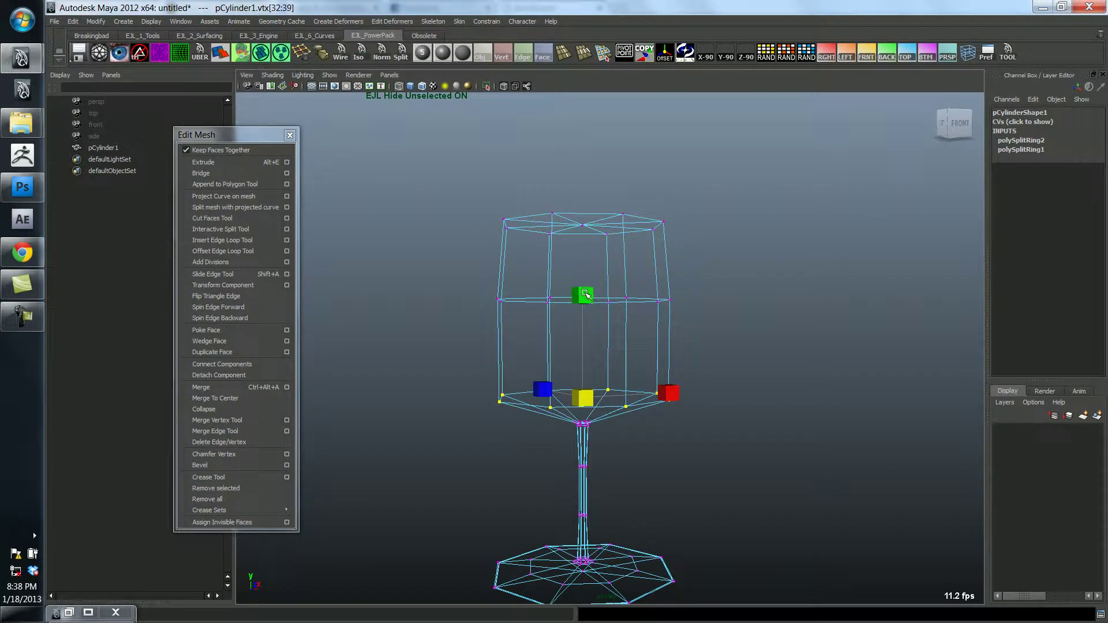
{"action": "left_click_drag", "start_coordinate": [590, 408], "coordinate": [602, 350], "text": "alt"}
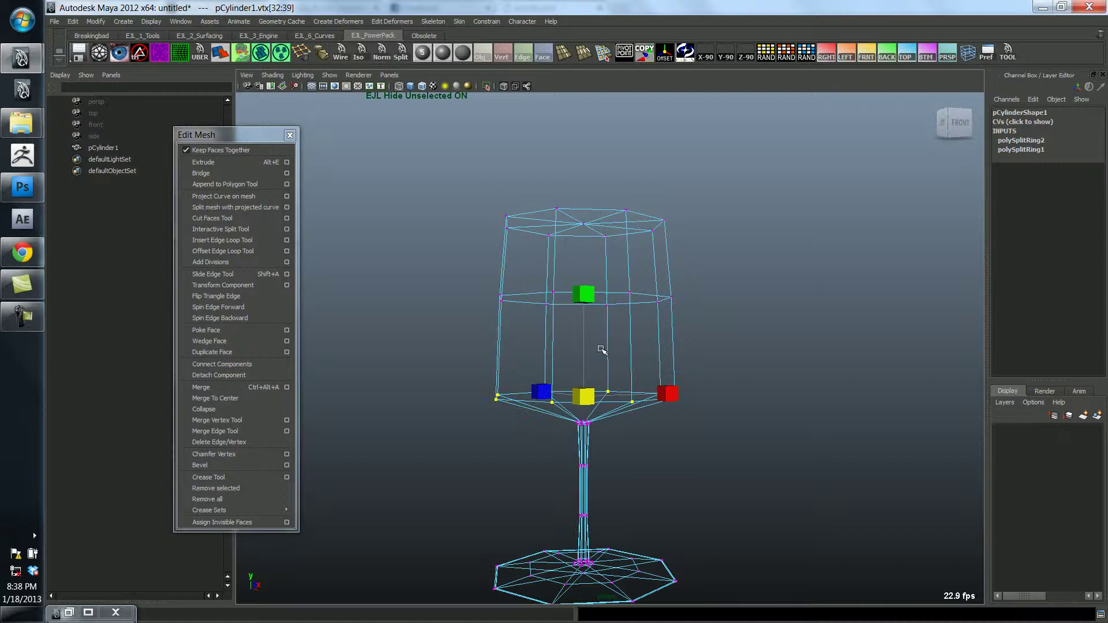
Scale the bowl's middle ring of vertices outward horizontally, and return to object mode in shaded display
{"action": "left_click_drag", "start_coordinate": [443, 294], "coordinate": [441, 290]}
{"action": "left_click_drag", "start_coordinate": [588, 300], "coordinate": [622, 312]}
{"action": "right_click_drag", "start_coordinate": [621, 312], "coordinate": [559, 329], "text": "alt"}
{"action": "key", "text": "5"}
{"action": "left_click_drag", "start_coordinate": [559, 329], "coordinate": [563, 374], "text": "alt"}
{"action": "right_click_drag", "start_coordinate": [563, 374], "coordinate": [587, 359]}
{"action": "left_click", "coordinate": [708, 381]}
{"action": "left_click", "coordinate": [668, 371]}
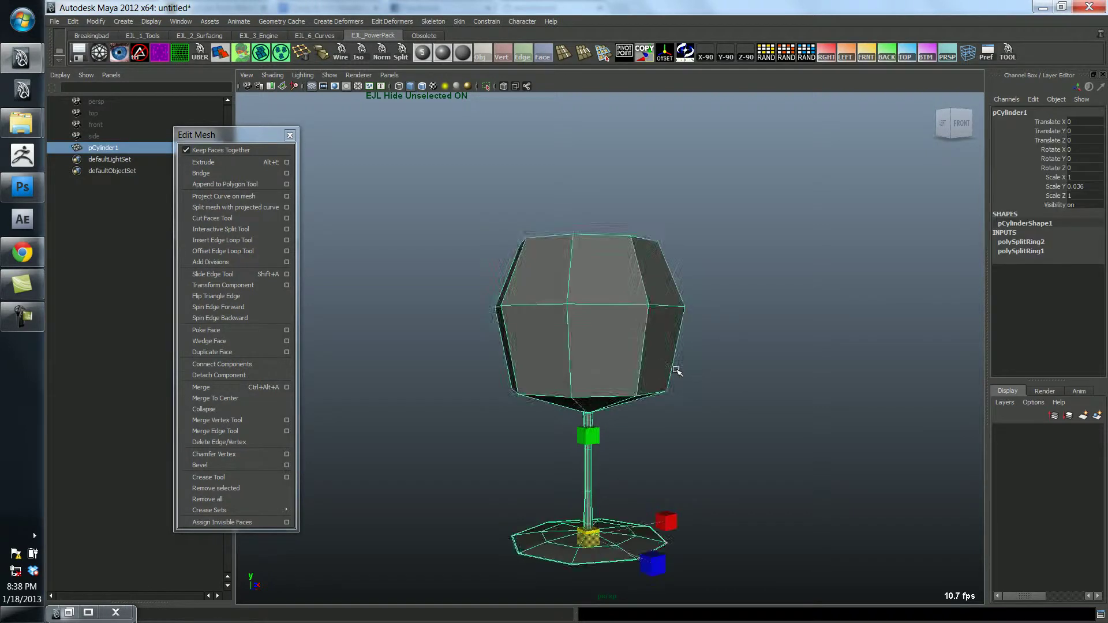
Preview the goblet smoothed to examine the bowl's new profile, and restore the unsmoothed display
{"action": "key", "text": "3"}
{"action": "left_click", "coordinate": [714, 369]}
{"action": "right_click_drag", "start_coordinate": [640, 409], "coordinate": [628, 413], "text": "alt"}
{"action": "key", "text": "1"}
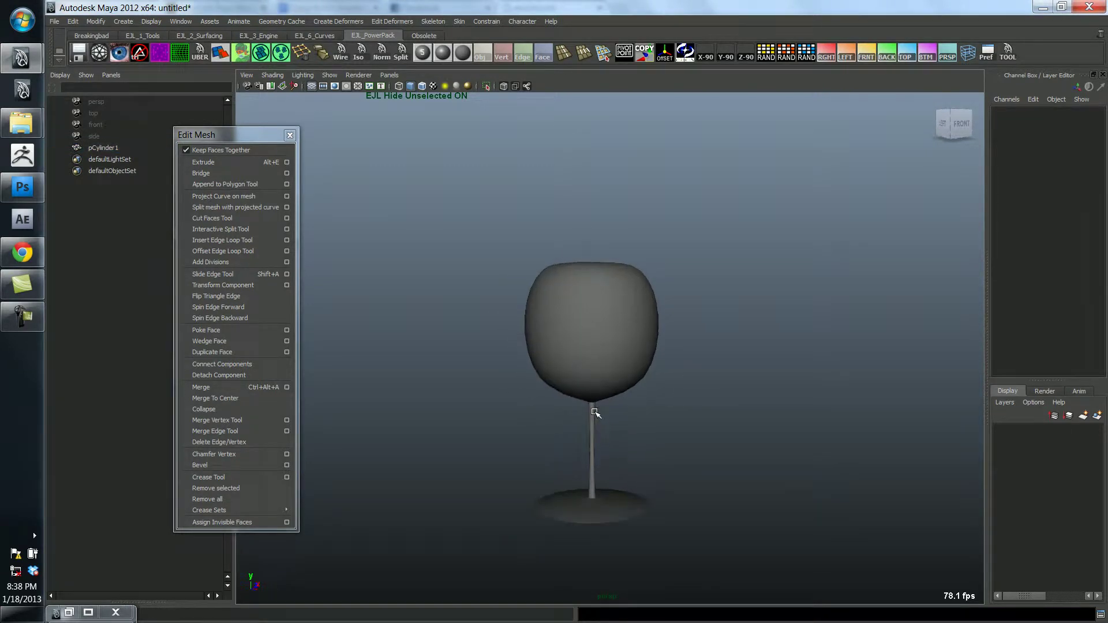
{"action": "left_click", "coordinate": [623, 498]}
{"action": "middle_click_drag", "start_coordinate": [607, 463], "coordinate": [597, 426], "text": "alt"}
{"action": "right_click_drag", "start_coordinate": [596, 425], "coordinate": [630, 378], "text": "alt"}
{"action": "left_click_drag", "start_coordinate": [631, 378], "coordinate": [623, 349], "text": "alt"}
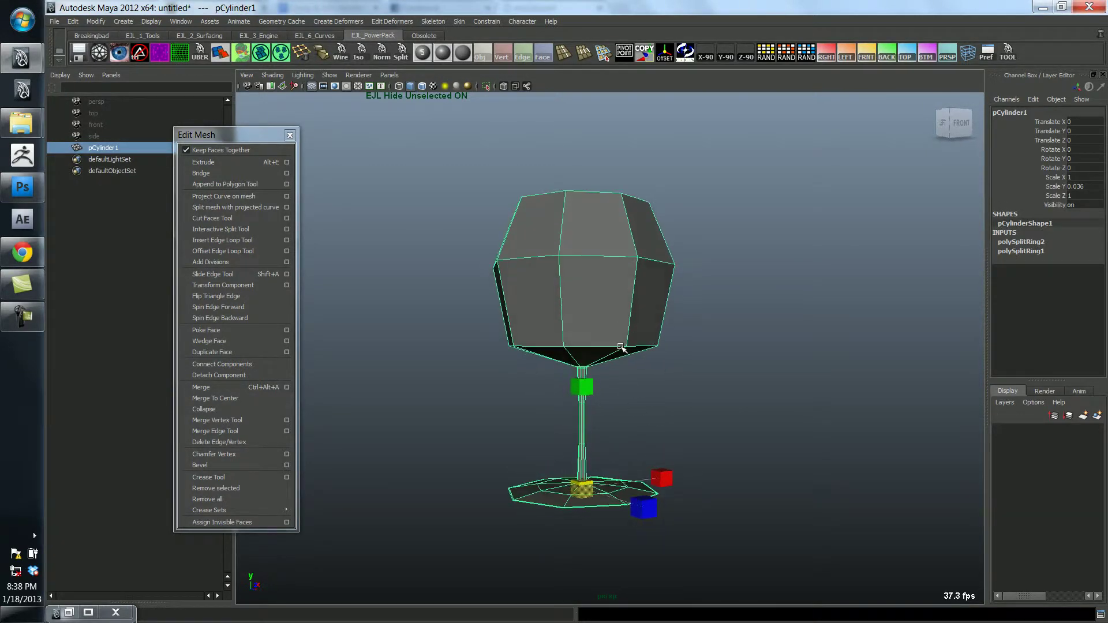
Select all of the bowl's vertices, scale them outward horizontally to widen the bowl, and return to object mode
{"action": "right_click_drag", "start_coordinate": [626, 349], "coordinate": [603, 349]}
{"action": "left_click_drag", "start_coordinate": [729, 360], "coordinate": [426, 173]}
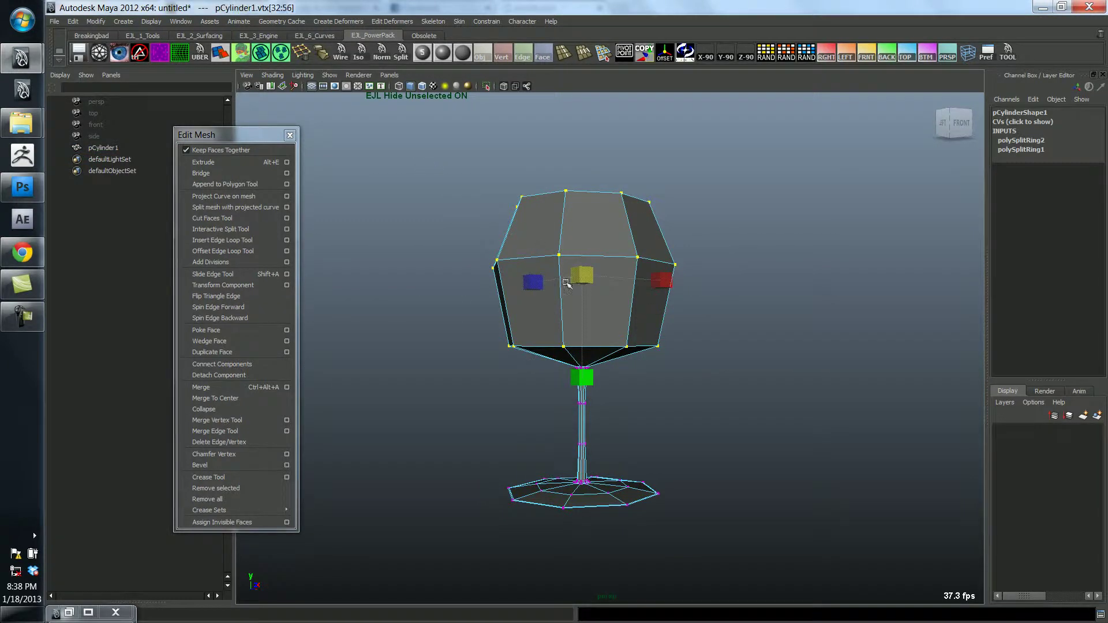
{"action": "left_click_drag", "start_coordinate": [601, 391], "coordinate": [614, 346], "text": "alt"}
{"action": "right_click_drag", "start_coordinate": [613, 347], "coordinate": [631, 338]}
Preview the whole goblet smoothed to examine the widened bowl, and restore the unsmoothed display
{"action": "key", "text": "3"}
{"action": "left_click", "coordinate": [702, 398]}
{"action": "left_click_drag", "start_coordinate": [702, 399], "coordinate": [711, 390], "text": "alt"}
{"action": "right_click_drag", "start_coordinate": [711, 390], "coordinate": [642, 360], "text": "alt"}
{"action": "left_click_drag", "start_coordinate": [642, 361], "coordinate": [599, 355], "text": "alt"}
{"action": "left_click", "coordinate": [584, 359]}
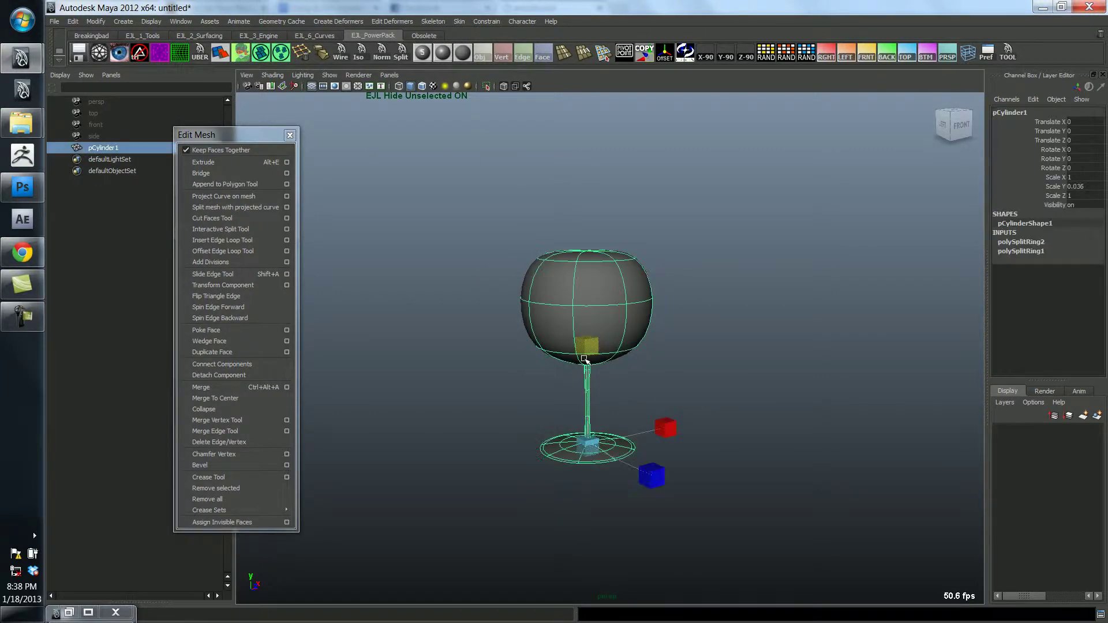
{"action": "key", "text": "1"}
Smooth the display again to examine the bowl's top from above, and restore the unsmoothed display
{"action": "right_click_drag", "start_coordinate": [585, 359], "coordinate": [668, 404], "text": "alt"}
{"action": "key", "text": "3"}
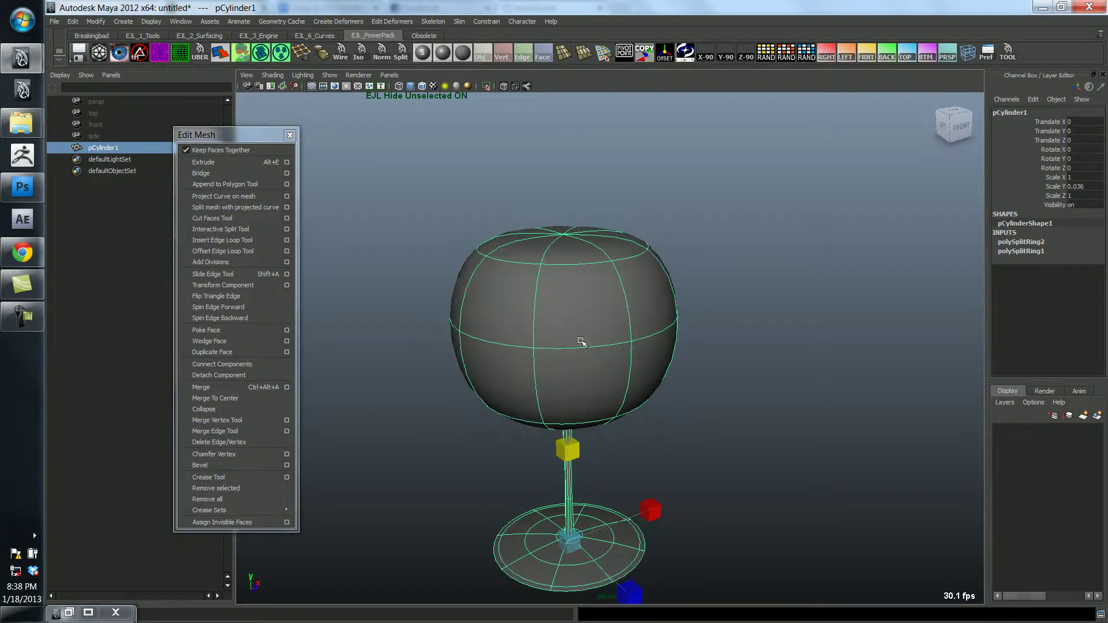
{"action": "left_click_drag", "start_coordinate": [621, 360], "coordinate": [685, 376], "text": "alt"}
{"action": "left_click", "coordinate": [700, 293]}
{"action": "right_click_drag", "start_coordinate": [685, 376], "coordinate": [700, 367], "text": "alt"}
{"action": "left_click_drag", "start_coordinate": [701, 367], "coordinate": [697, 371], "text": "alt"}
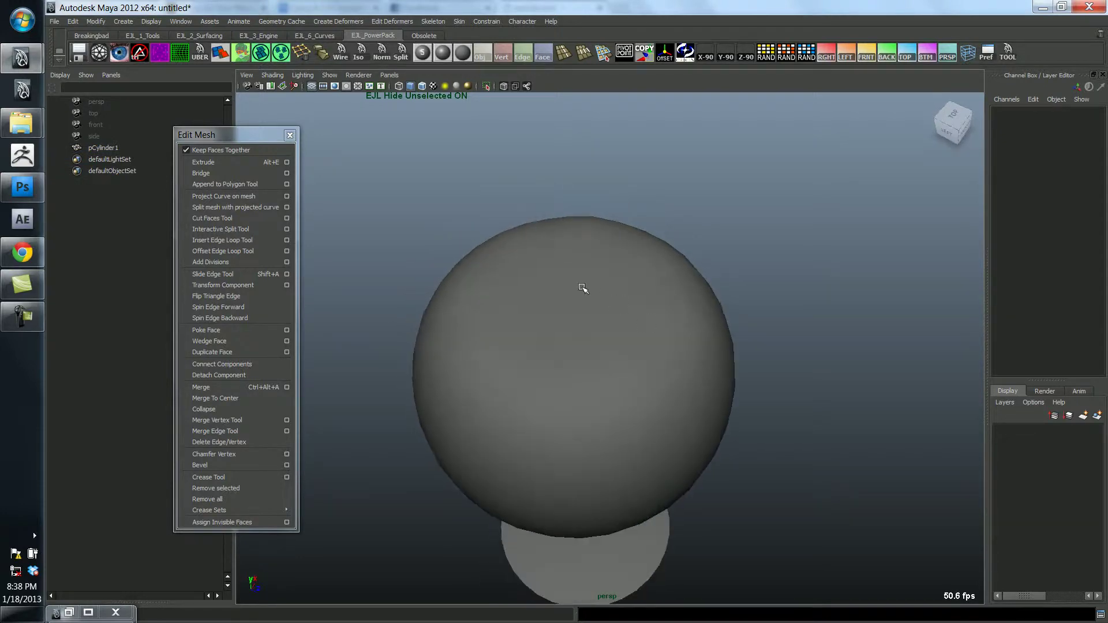
{"action": "left_click", "coordinate": [645, 402]}
{"action": "key", "text": "1"}
Switch to face selection and select all eight triangular faces on top of the bowl
{"action": "left_click_drag", "start_coordinate": [653, 440], "coordinate": [546, 309], "text": "alt"}
{"action": "right_click_drag", "start_coordinate": [529, 282], "coordinate": [531, 303]}
{"action": "left_click", "coordinate": [524, 294]}
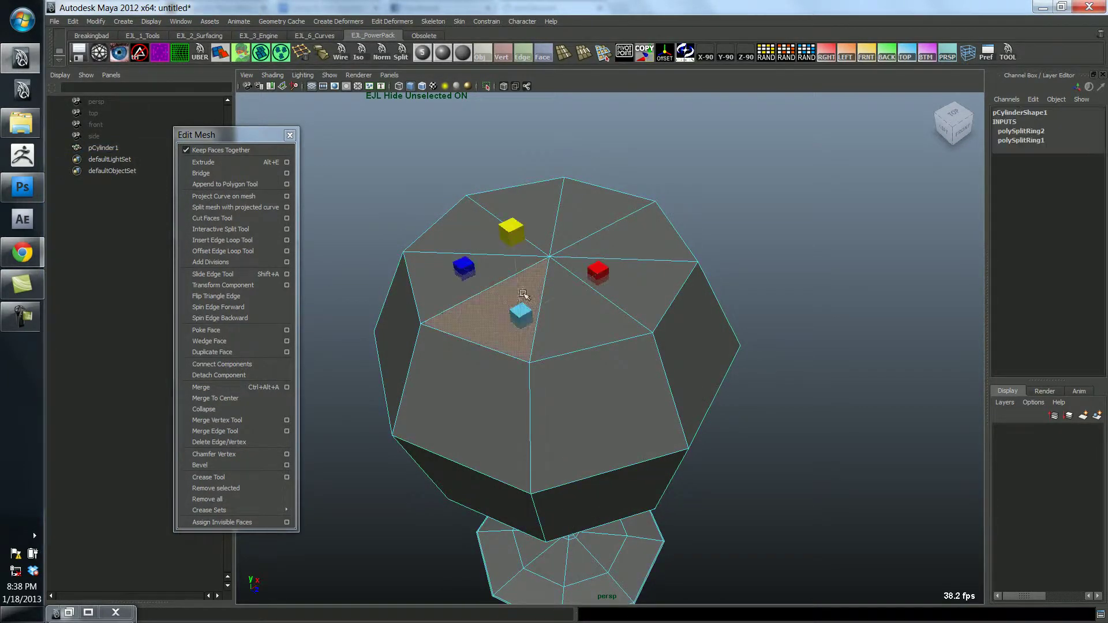
{"action": "left_click", "coordinate": [445, 284], "text": "shift"}
{"action": "left_click", "coordinate": [517, 237], "text": "shift"}
{"action": "left_click", "coordinate": [538, 223], "text": "shift"}
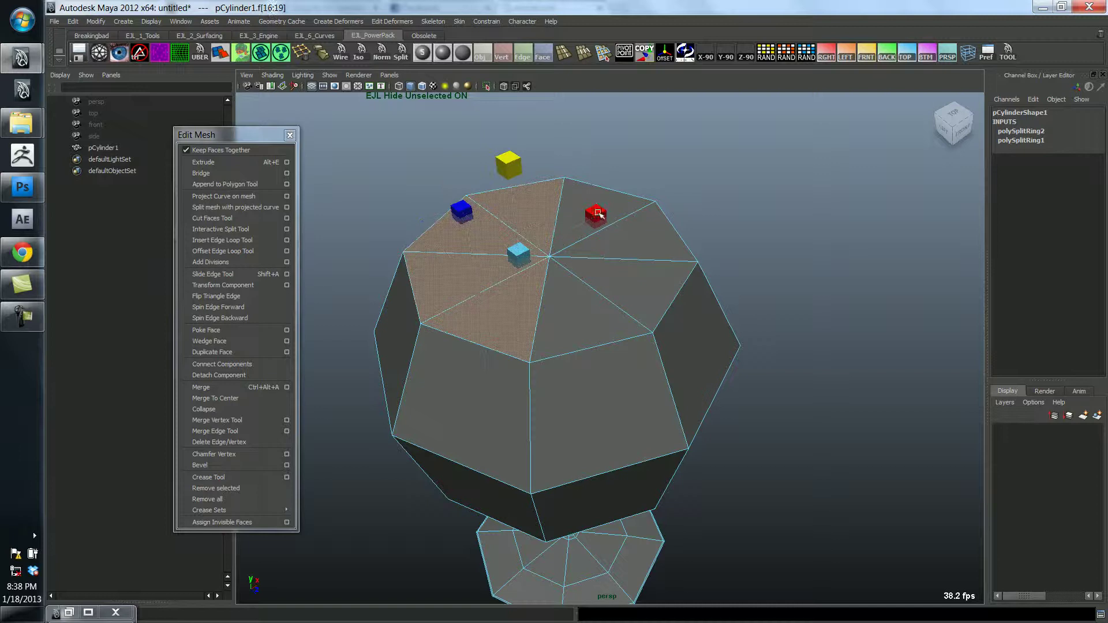
{"action": "left_click", "coordinate": [596, 209], "text": "shift"}
{"action": "left_click", "coordinate": [647, 247], "text": "shift"}
{"action": "left_click", "coordinate": [655, 283], "text": "shift"}
{"action": "left_click", "coordinate": [589, 351], "text": "shift"}
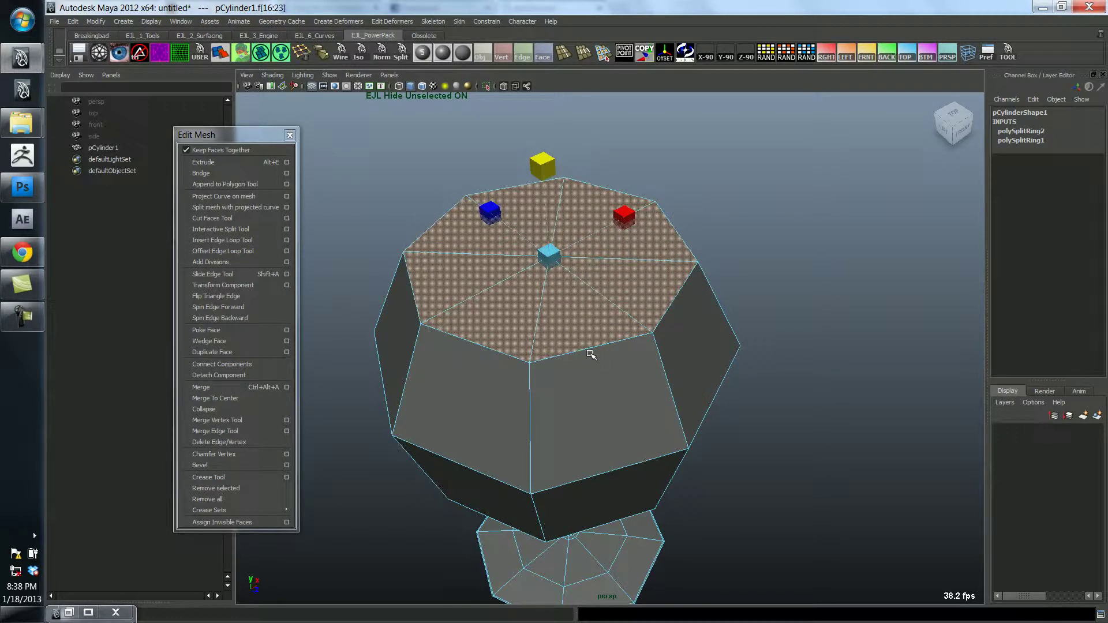
Try extruding the bowl's top faces and scaling them slightly inward to form a thin rim
{"action": "key", "text": "alt+e"}
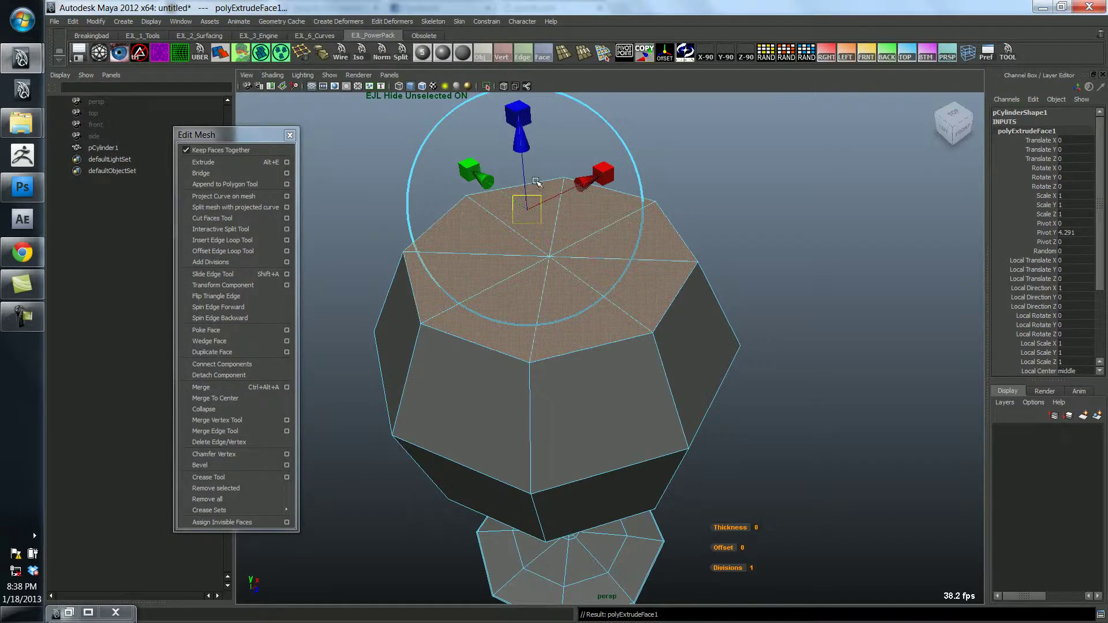
{"action": "key", "text": "r"}
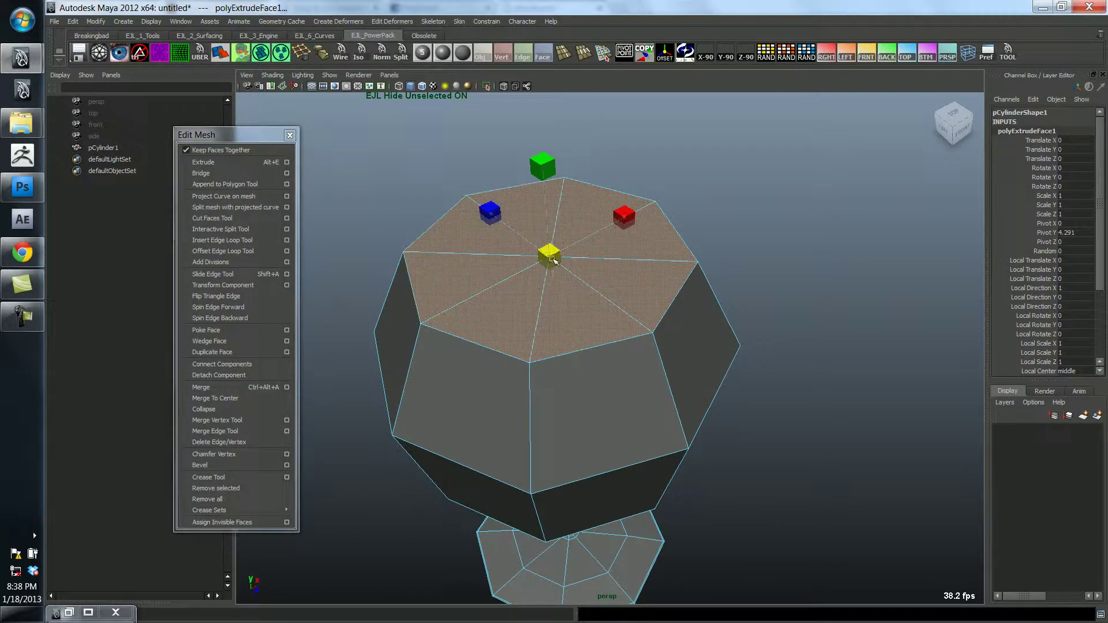
{"action": "left_click_drag", "start_coordinate": [553, 258], "coordinate": [545, 256]}
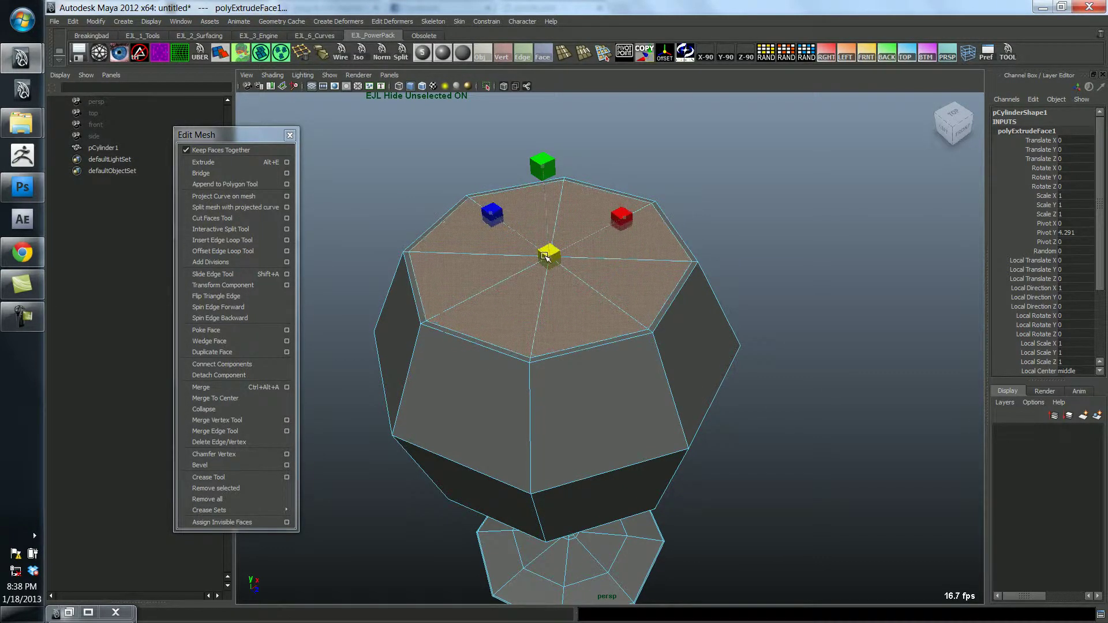
{"action": "left_click_drag", "start_coordinate": [533, 335], "coordinate": [536, 324], "text": "alt"}
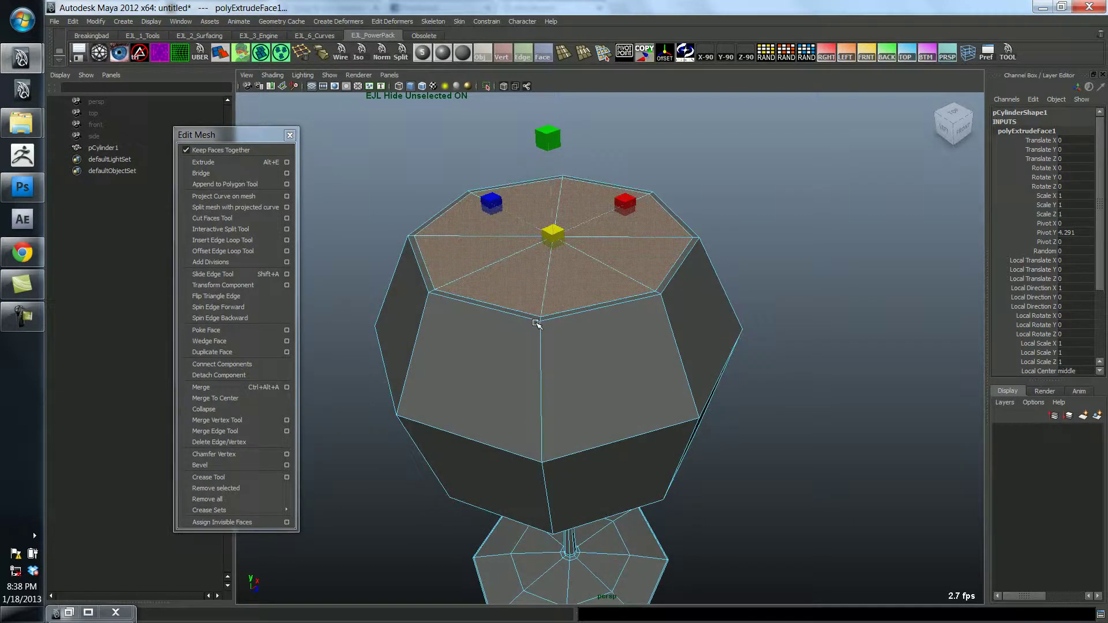
Try extruding the inset top faces again and moving them straight down to hollow out the bowl
{"action": "key", "text": "alt+e"}
{"action": "key", "text": "w"}
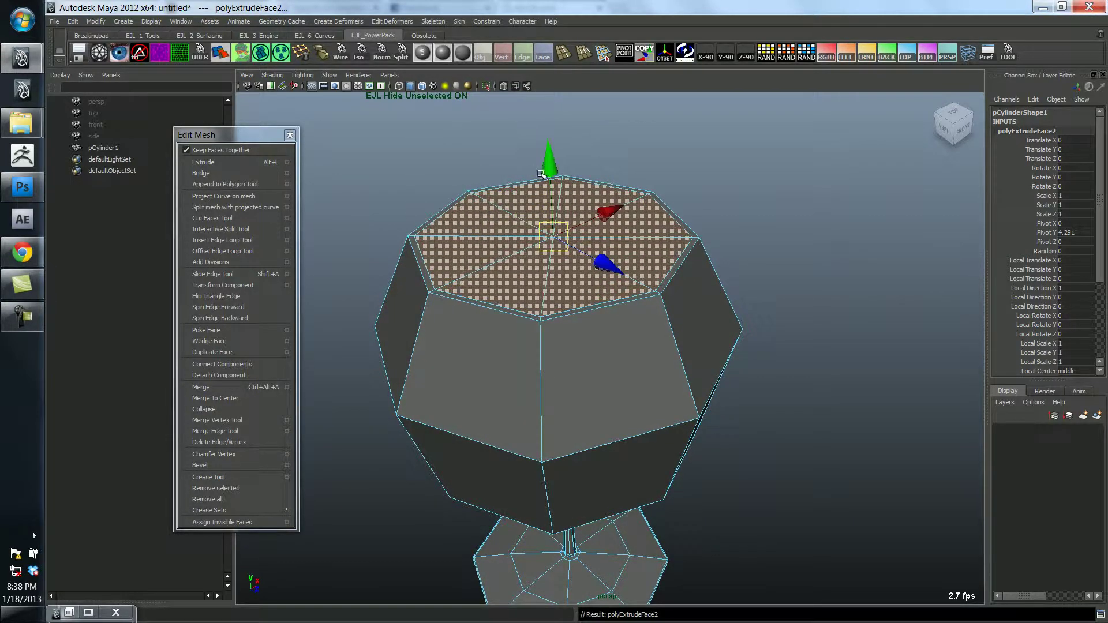
{"action": "left_click_drag", "start_coordinate": [555, 173], "coordinate": [559, 239]}
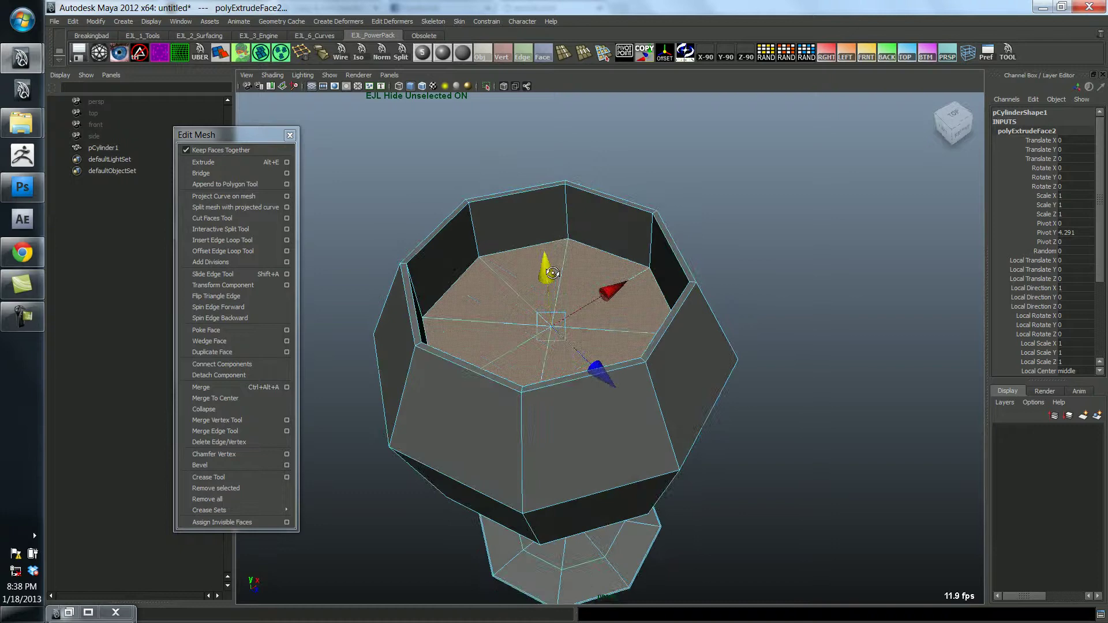
{"action": "left_click_drag", "start_coordinate": [552, 273], "coordinate": [654, 243], "text": "alt"}
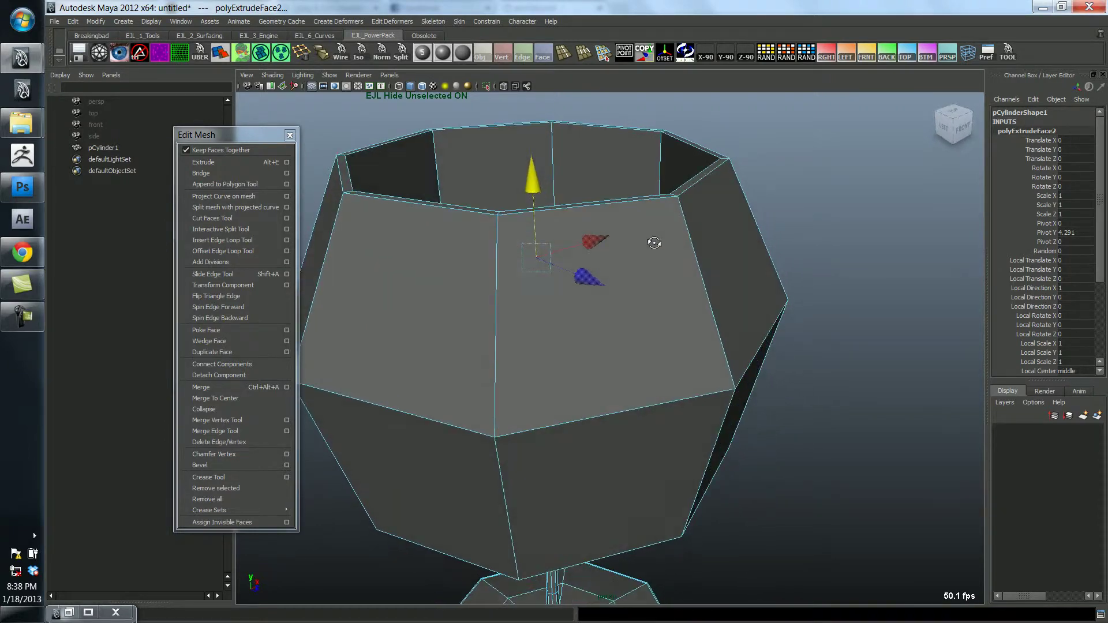
{"action": "right_click_drag", "start_coordinate": [654, 243], "coordinate": [568, 233], "text": "alt"}
{"action": "middle_click_drag", "start_coordinate": [569, 232], "coordinate": [603, 237], "text": "alt"}
In wireframe display, try lowering the hollow's floor to the bowl's widest ring and scaling it outward to follow the wall
{"action": "left_click", "coordinate": [399, 88]}
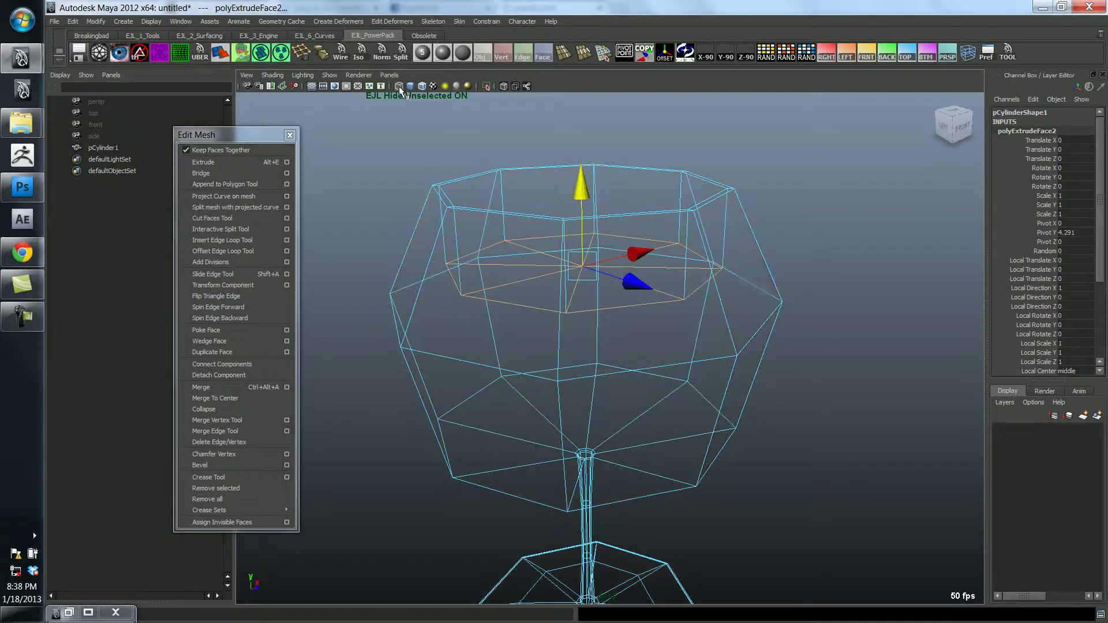
{"action": "left_click_drag", "start_coordinate": [523, 236], "coordinate": [521, 224], "text": "alt"}
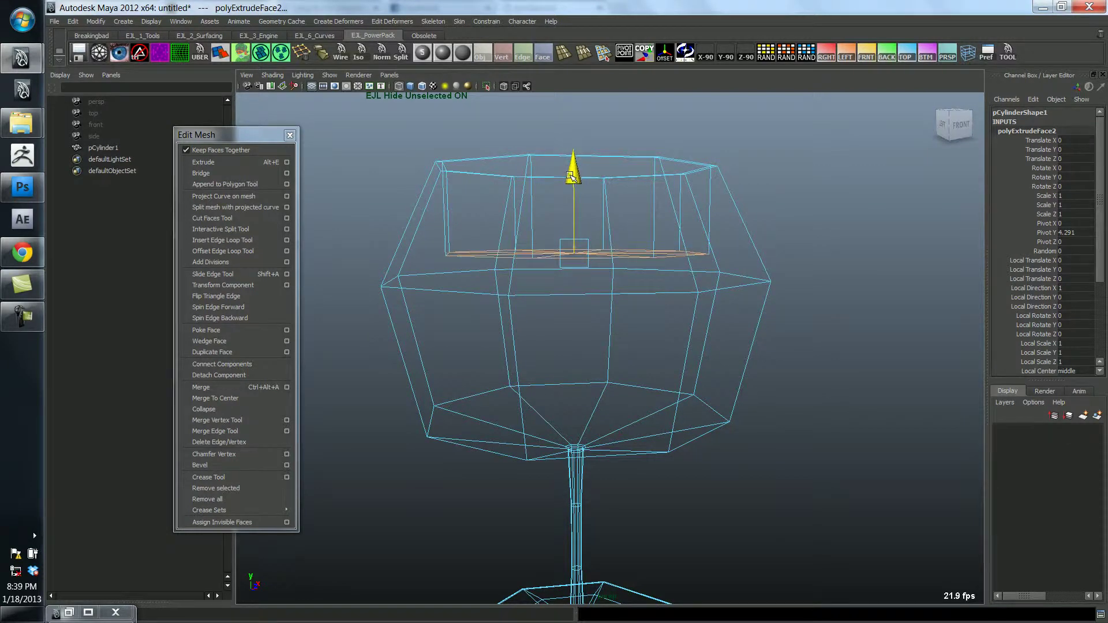
{"action": "left_click_drag", "start_coordinate": [570, 168], "coordinate": [581, 203], "text": "alt"}
{"action": "key", "text": "r"}
{"action": "middle_click_drag", "start_coordinate": [479, 213], "coordinate": [546, 218]}
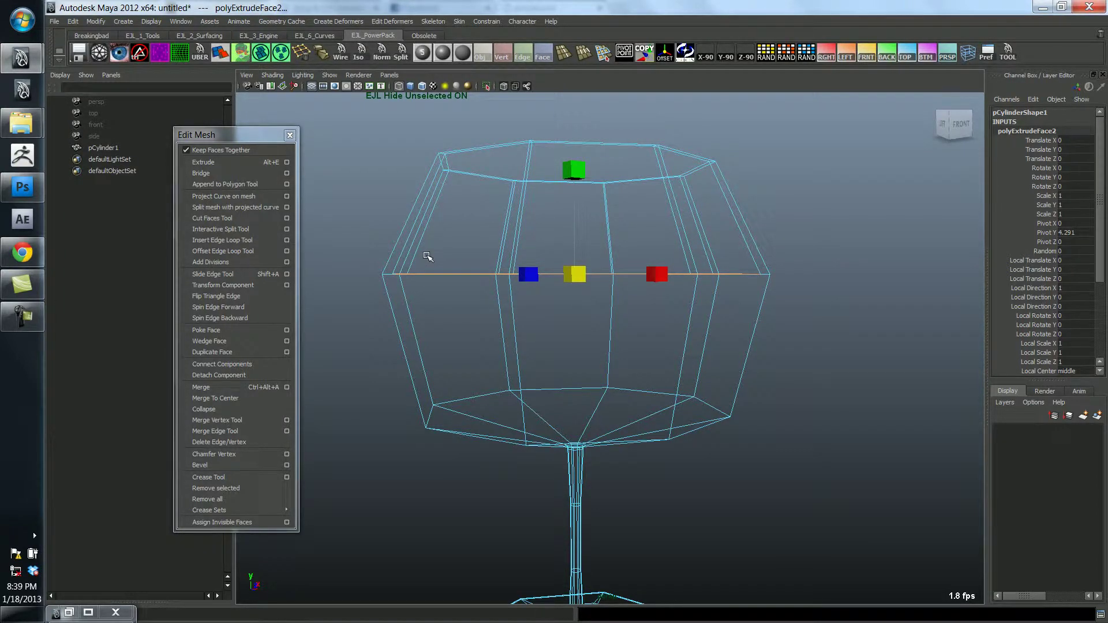
Return to shaded display and undo the hollowing changes, including both extrusions of the bowl's top faces
{"action": "mouse_move", "coordinate": [427, 258]}
{"action": "left_mouse_down", "text": "alt"}
{"action": "mouse_move", "coordinate": [522, 248]}
{"action": "mouse_move", "coordinate": [474, 253]}
{"action": "mouse_move", "coordinate": [495, 281]}
{"action": "mouse_move", "coordinate": [465, 279]}
{"action": "mouse_move", "coordinate": [470, 292]}
{"action": "left_mouse_up", "text": "alt"}
{"action": "key", "text": "5"}
{"action": "key", "text": "ctrl+z"}
{"action": "key", "text": "ctrl+z"}
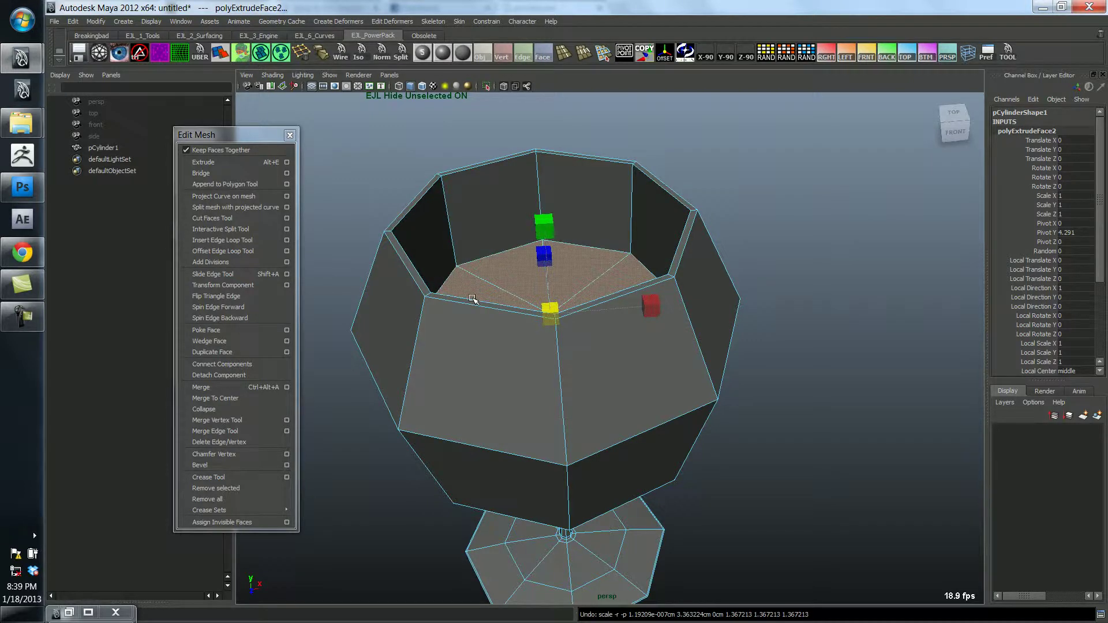
{"action": "key", "text": "ctrl+z"}
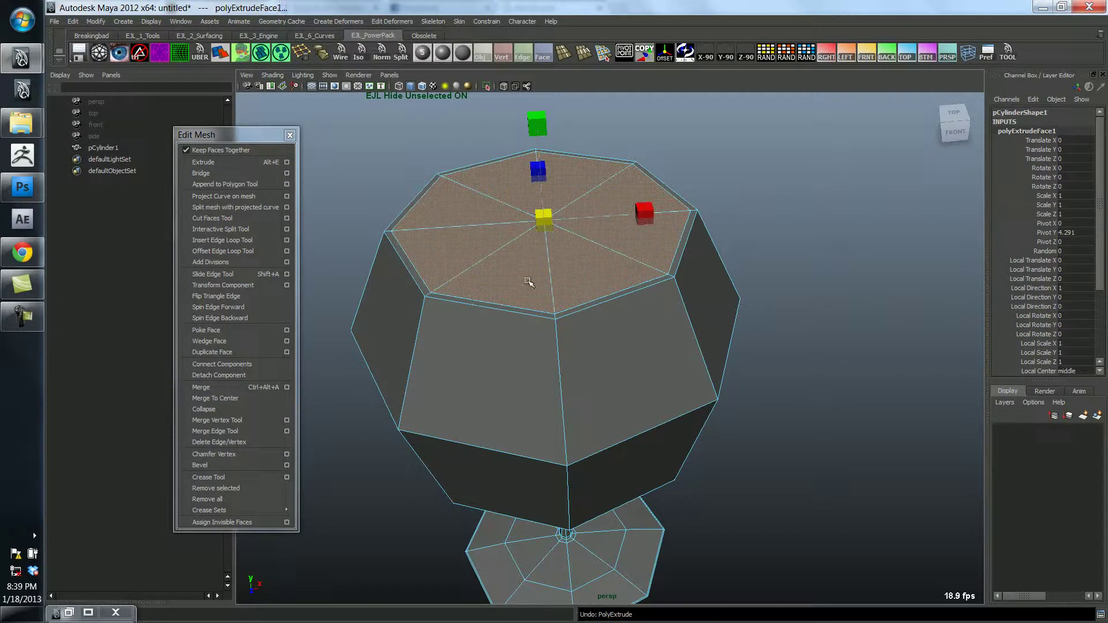
{"action": "key", "text": "ctrl+z"}
{"action": "key", "text": "ctrl+z"}
{"action": "key", "text": "ctrl+z"}
{"action": "key", "text": "ctrl+z"}
{"action": "key", "text": "ctrl+z"}
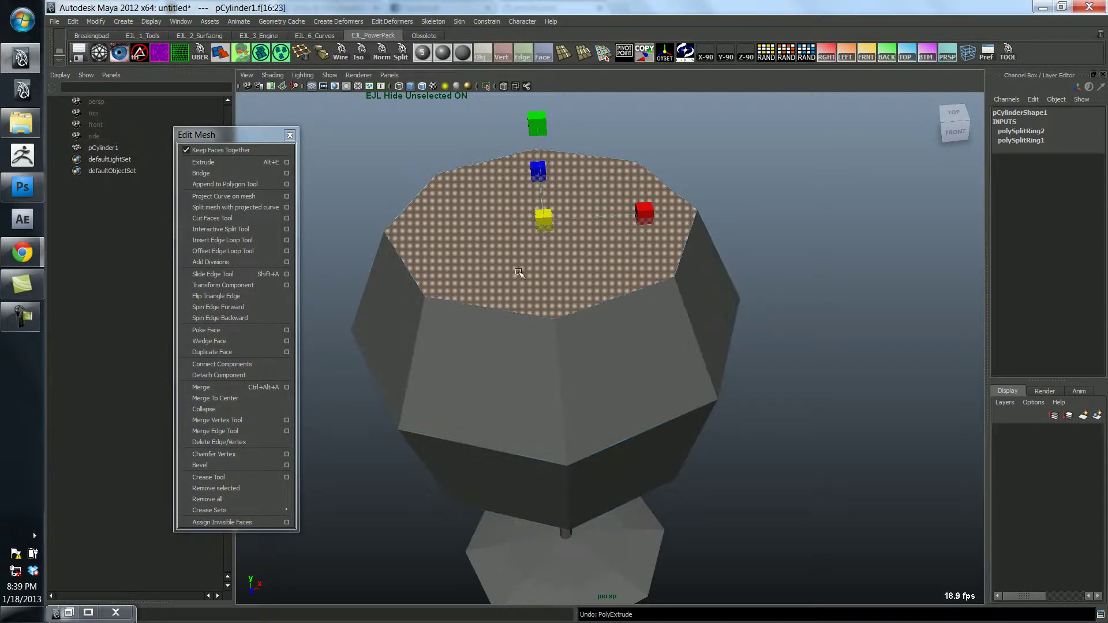
Select the eight triangular faces on top of the bowl and delete them to open it
{"action": "right_click_drag", "start_coordinate": [537, 261], "coordinate": [518, 275]}
{"action": "left_click", "coordinate": [517, 276]}
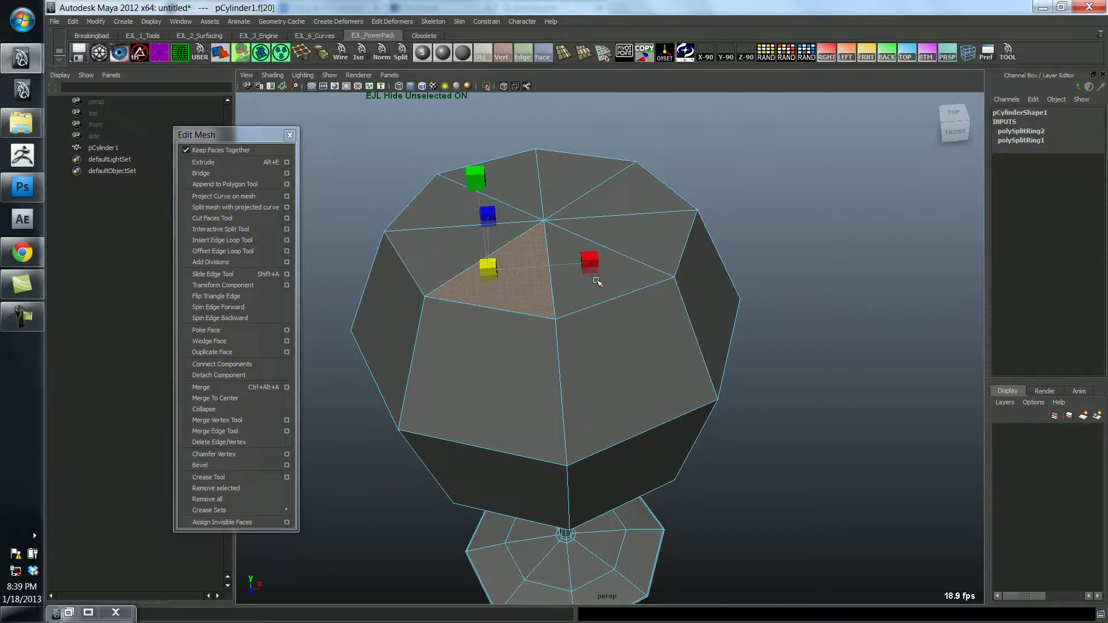
{"action": "left_click", "coordinate": [599, 281], "text": "shift"}
{"action": "left_click", "coordinate": [663, 225], "text": "shift"}
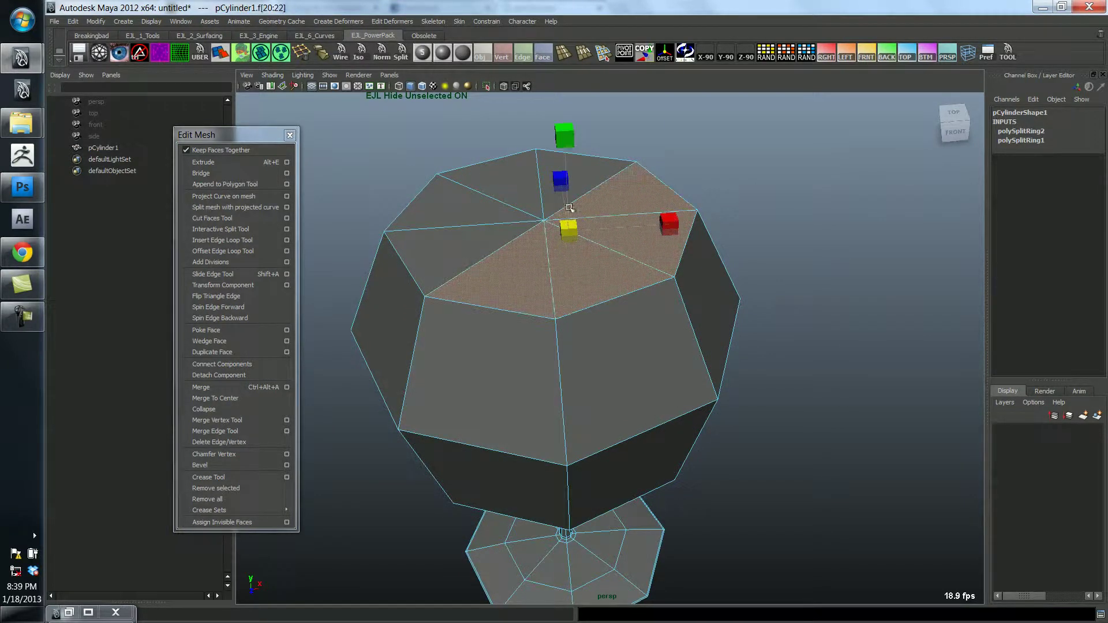
{"action": "left_click", "coordinate": [590, 173], "text": "shift"}
{"action": "left_click", "coordinate": [514, 173], "text": "shift"}
{"action": "left_click", "coordinate": [470, 202], "text": "shift"}
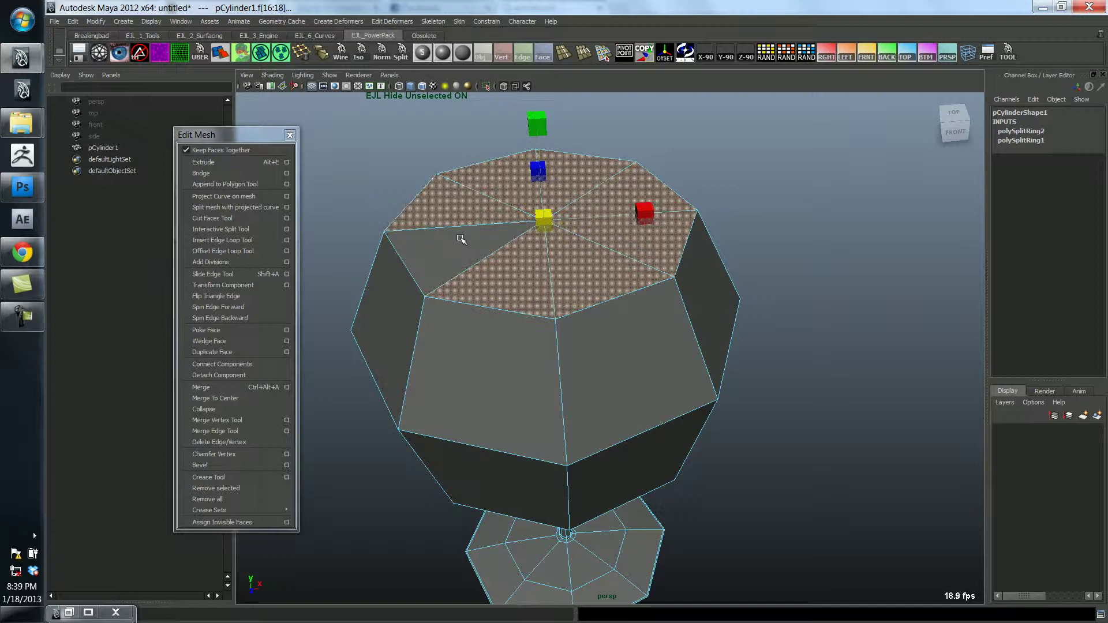
{"action": "left_click", "coordinate": [462, 243], "text": "shift"}
{"action": "key", "text": "Delete"}
Select a vertical edge in the bowl's upper band and convert the selection to that band's full ring of faces
{"action": "left_click_drag", "start_coordinate": [762, 278], "coordinate": [626, 302], "text": "alt"}
{"action": "left_click_drag", "start_coordinate": [655, 180], "coordinate": [637, 226], "text": "alt"}
{"action": "left_click", "coordinate": [671, 173]}
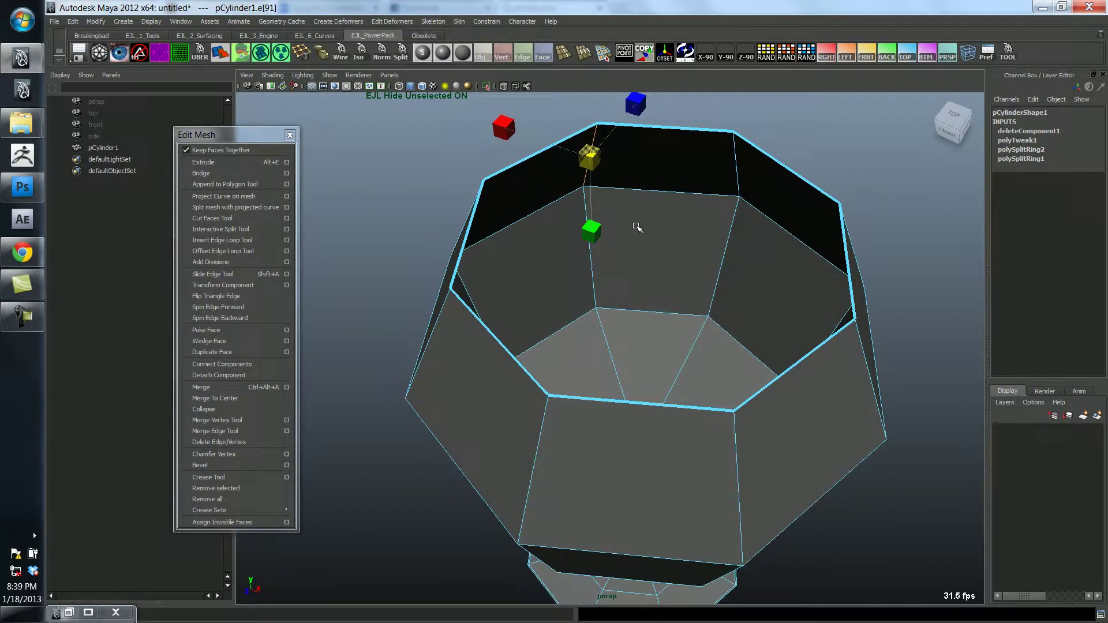
{"action": "left_click_drag", "start_coordinate": [680, 279], "coordinate": [646, 279], "text": "alt"}
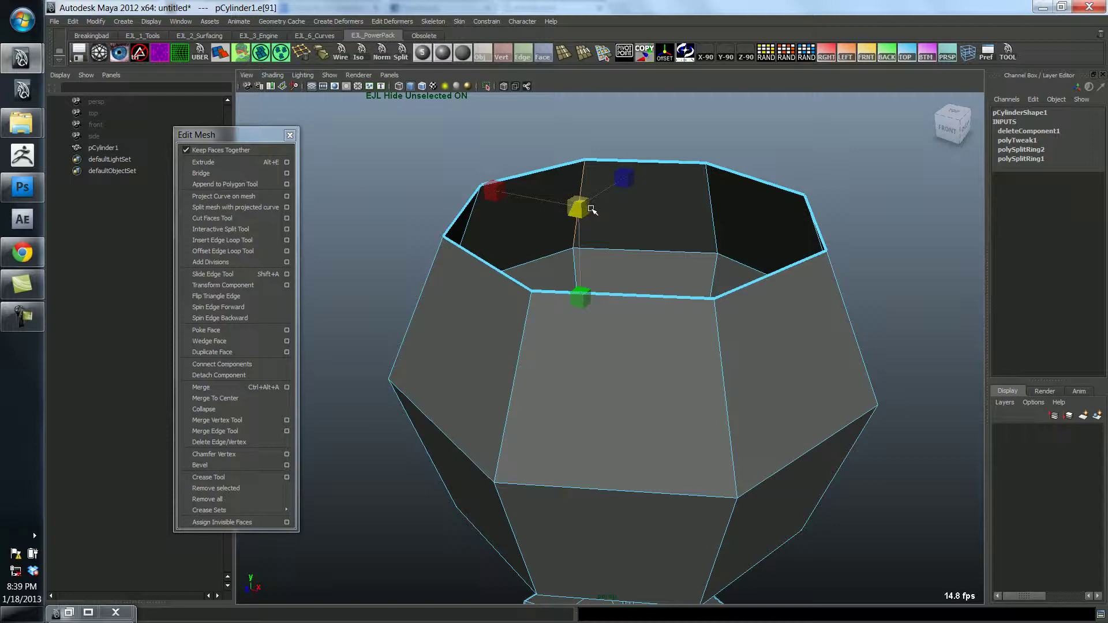
{"action": "key", "text": "ctrl+F11"}
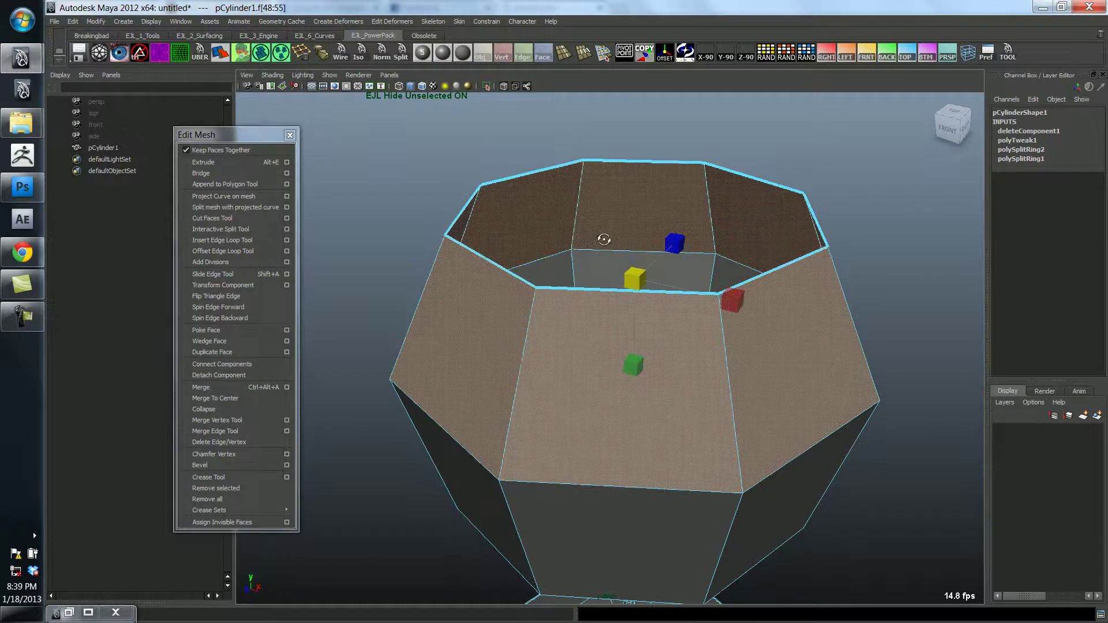
Redo the conversion of the upper band's edge to its ring of faces, and grow the selection to cover the whole bowl down to the stem
{"action": "left_click_drag", "start_coordinate": [601, 240], "coordinate": [546, 267], "text": "alt"}
{"action": "key", "text": "ctrl+z"}
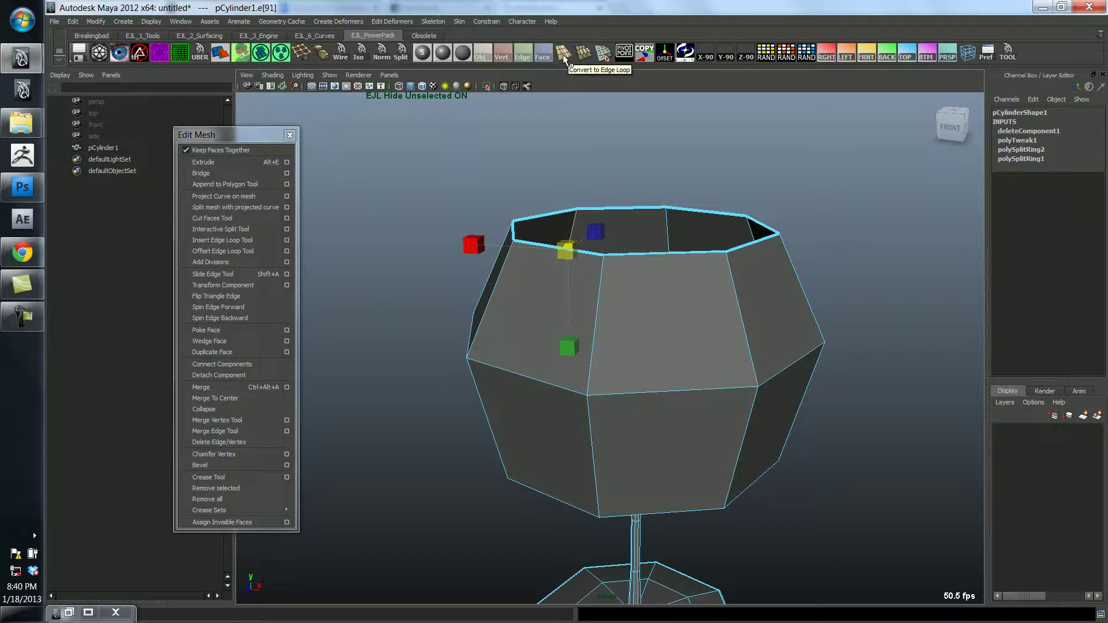
{"action": "left_click", "coordinate": [604, 53]}
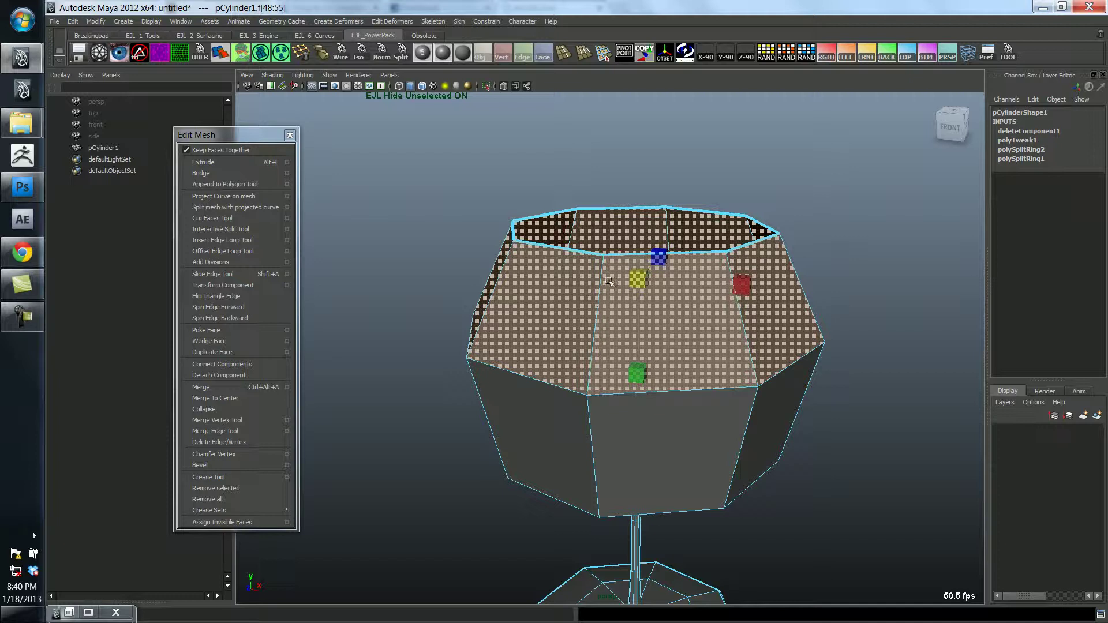
{"action": "left_click_drag", "start_coordinate": [627, 439], "coordinate": [405, 407], "text": "alt"}
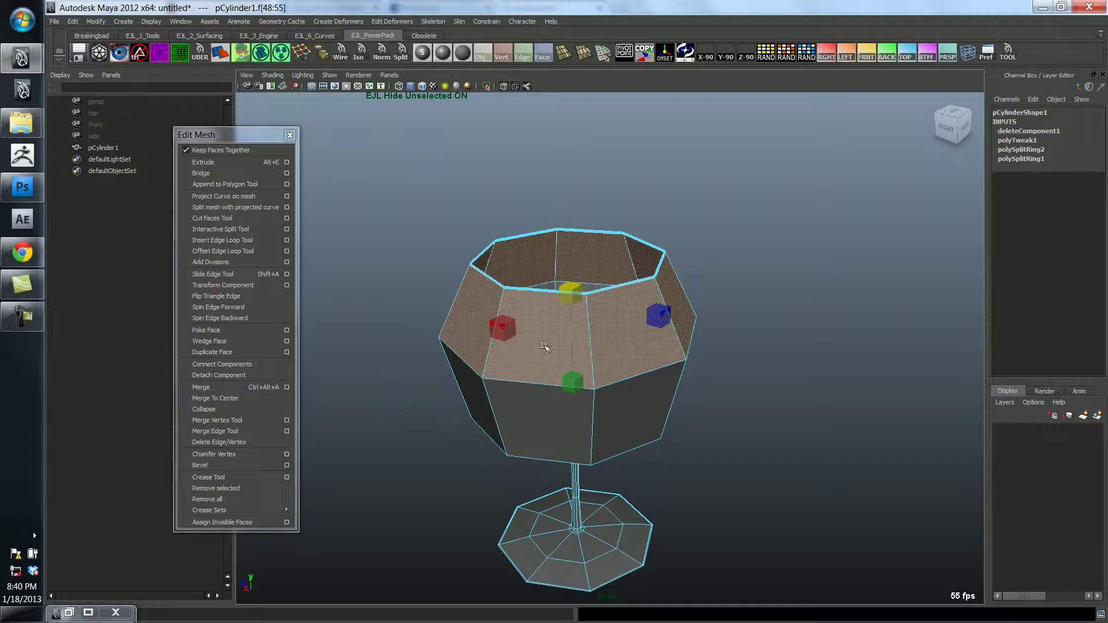
{"action": "left_click_drag", "start_coordinate": [520, 366], "coordinate": [639, 404], "text": "alt"}
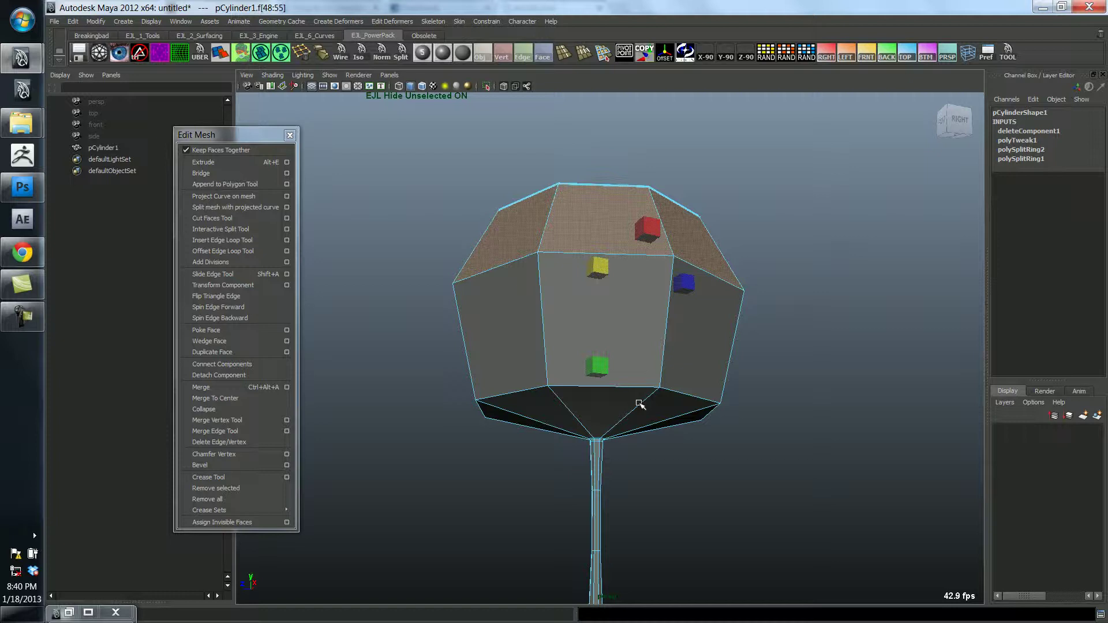
{"action": "key", "text": "shift+period"}
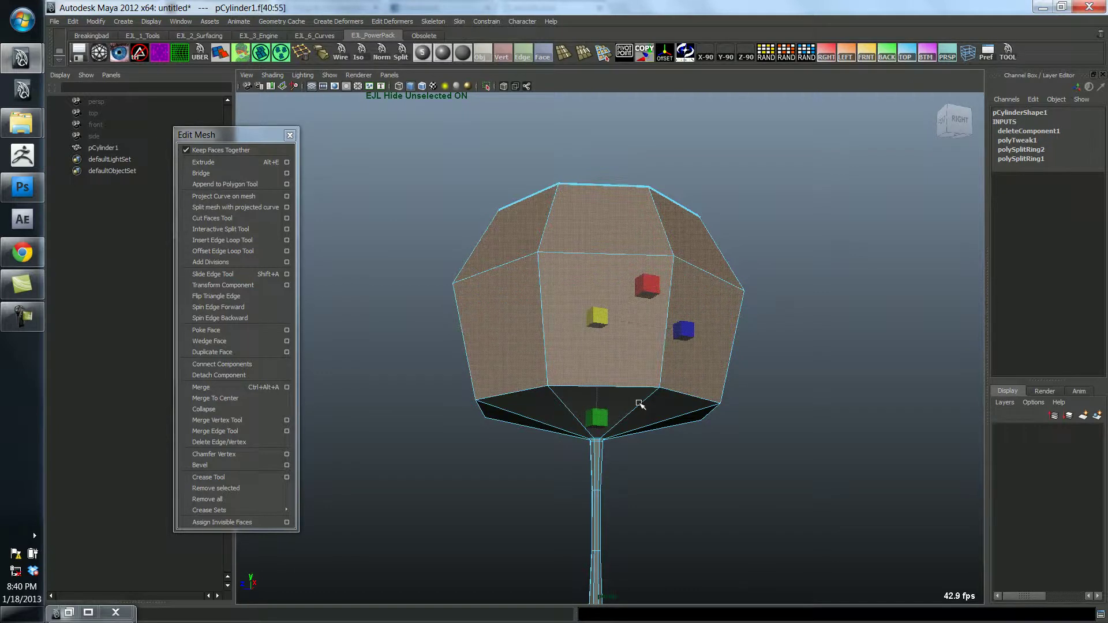
{"action": "left_click_drag", "start_coordinate": [633, 403], "coordinate": [693, 388], "text": "alt"}
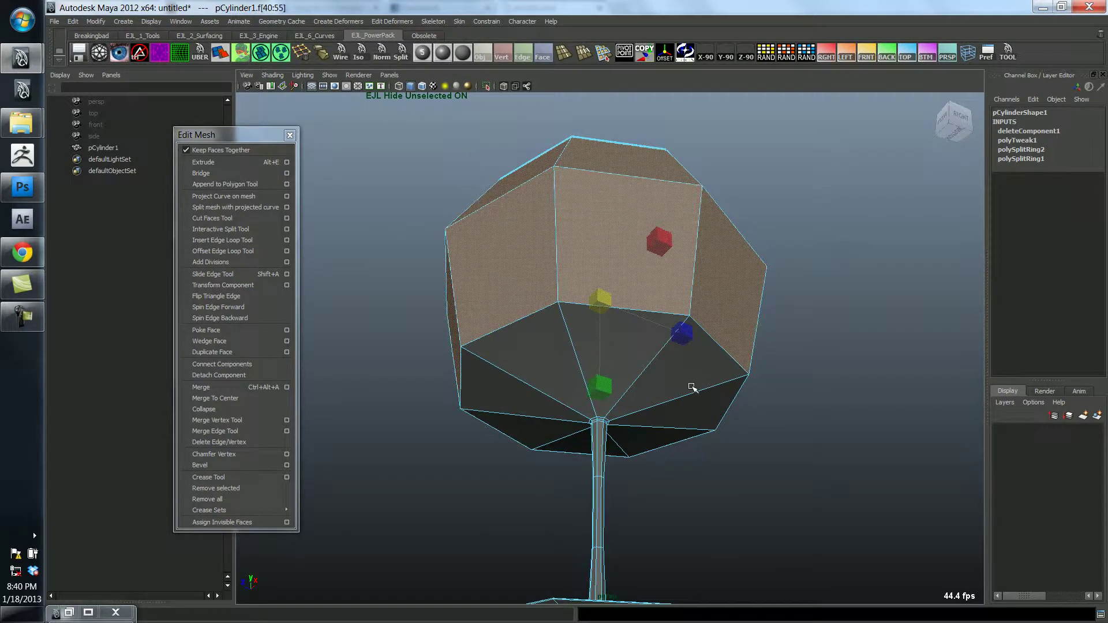
{"action": "left_click_drag", "start_coordinate": [601, 248], "coordinate": [673, 272], "text": "alt"}
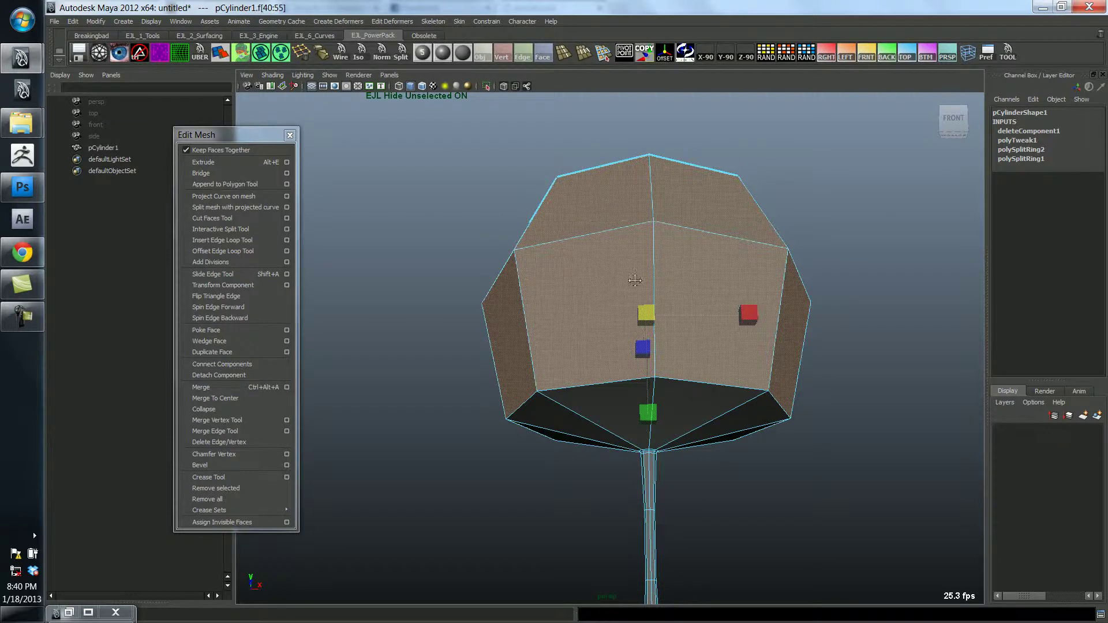
{"action": "left_click_drag", "start_coordinate": [635, 281], "coordinate": [559, 387], "text": "alt"}
{"action": "key", "text": "shift+period"}
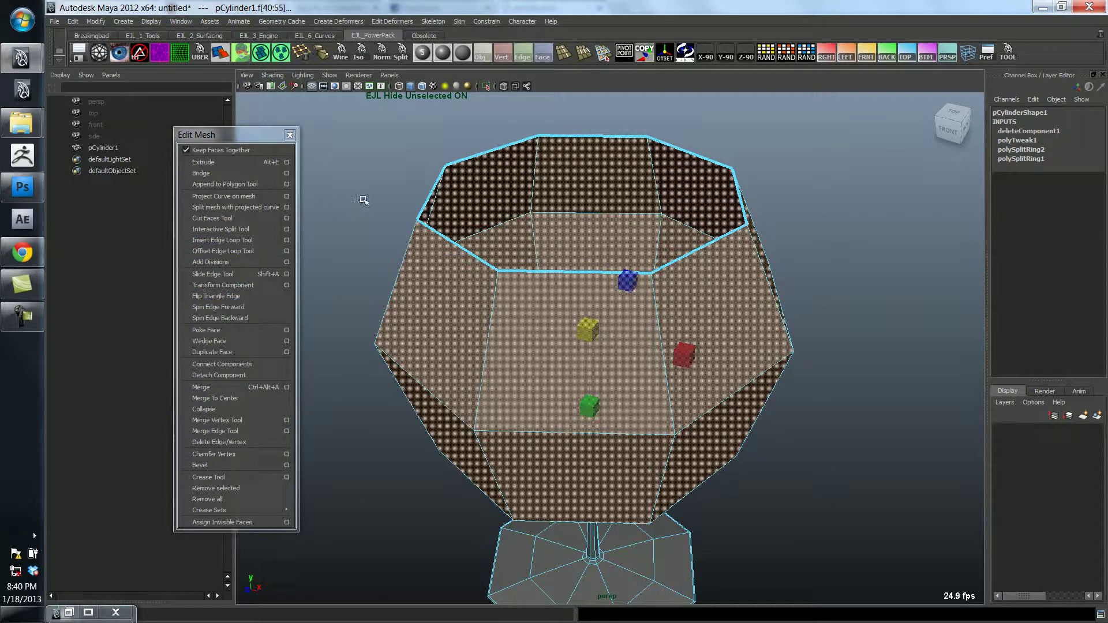
Float the Mesh command list as its own window and extract the selected bowl faces into a separate object
{"action": "left_click_drag", "start_coordinate": [253, 136], "coordinate": [285, 131]}
{"action": "key", "text": "space"}
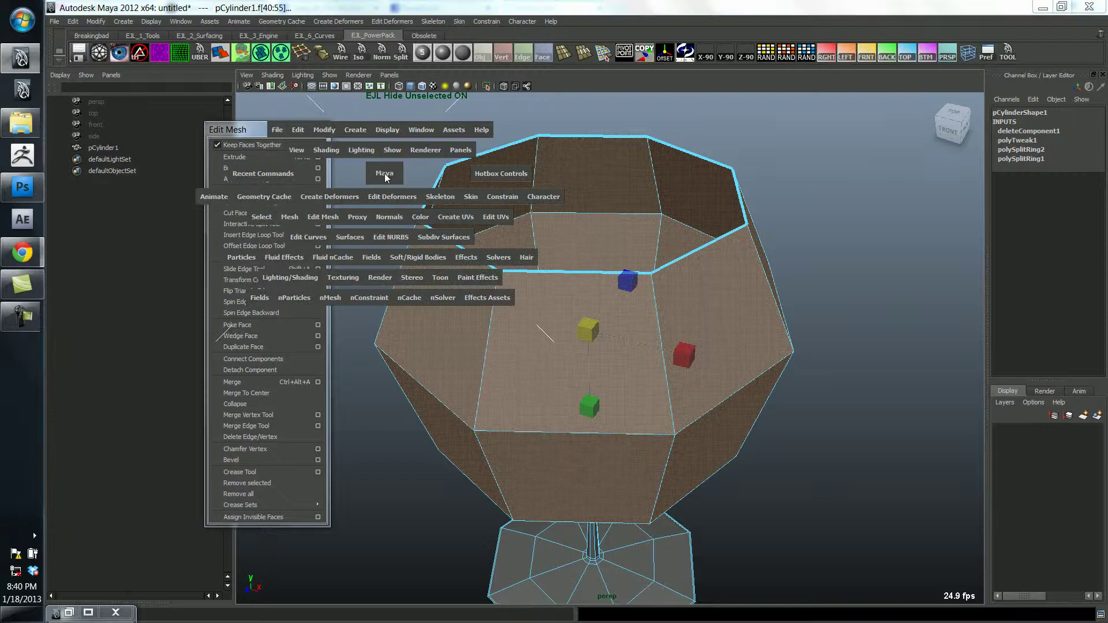
{"action": "left_click", "coordinate": [290, 217]}
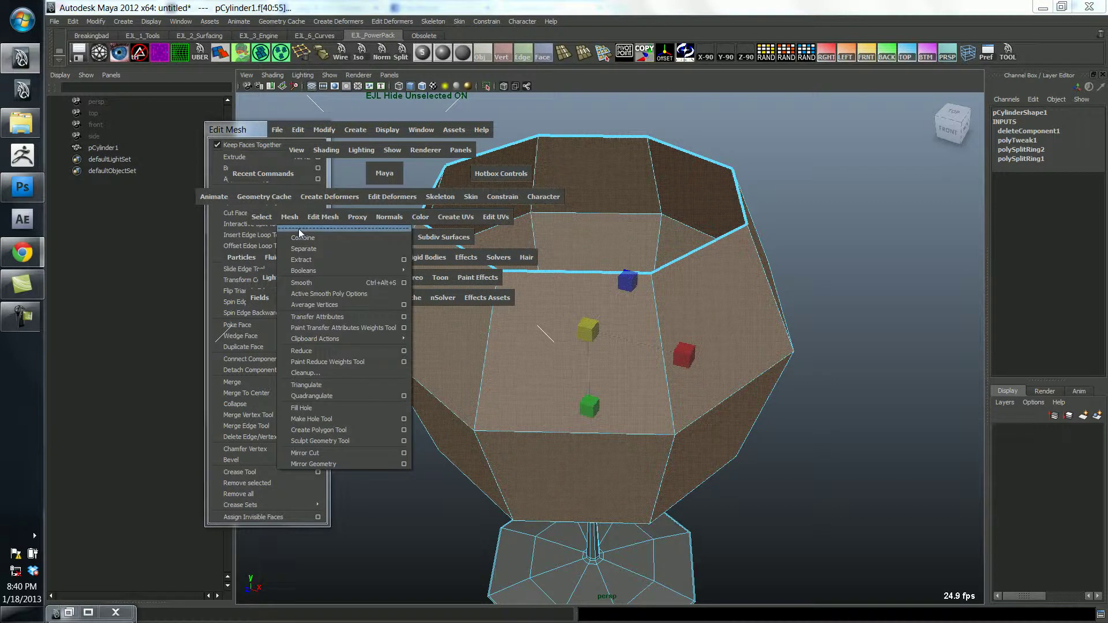
{"action": "left_click", "coordinate": [299, 229]}
{"action": "left_click_drag", "start_coordinate": [288, 215], "coordinate": [94, 215]}
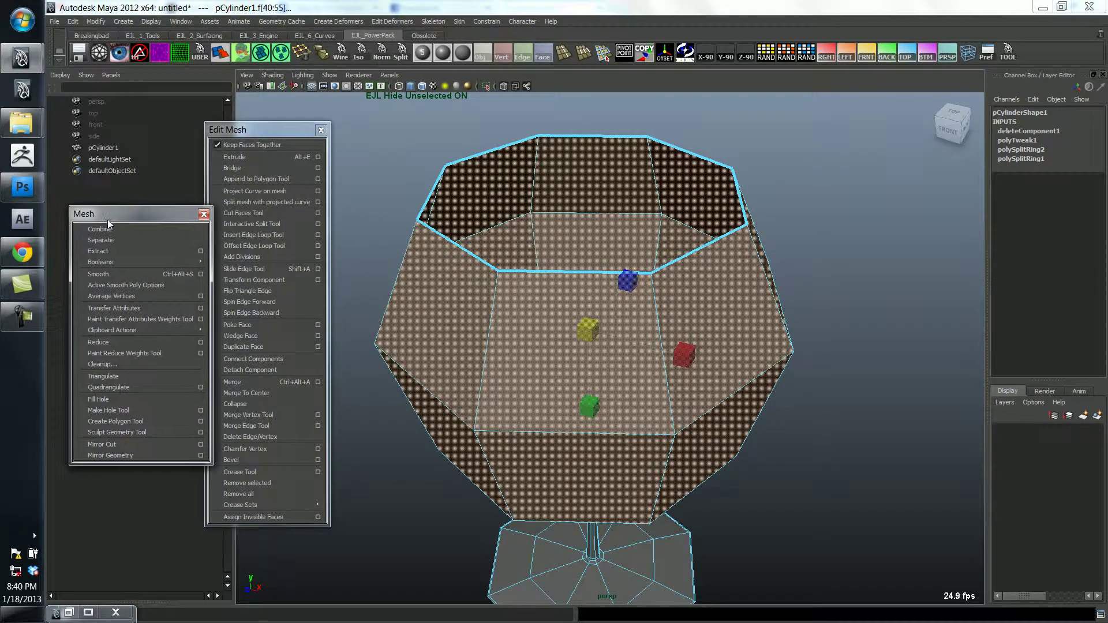
{"action": "left_click", "coordinate": [108, 253]}
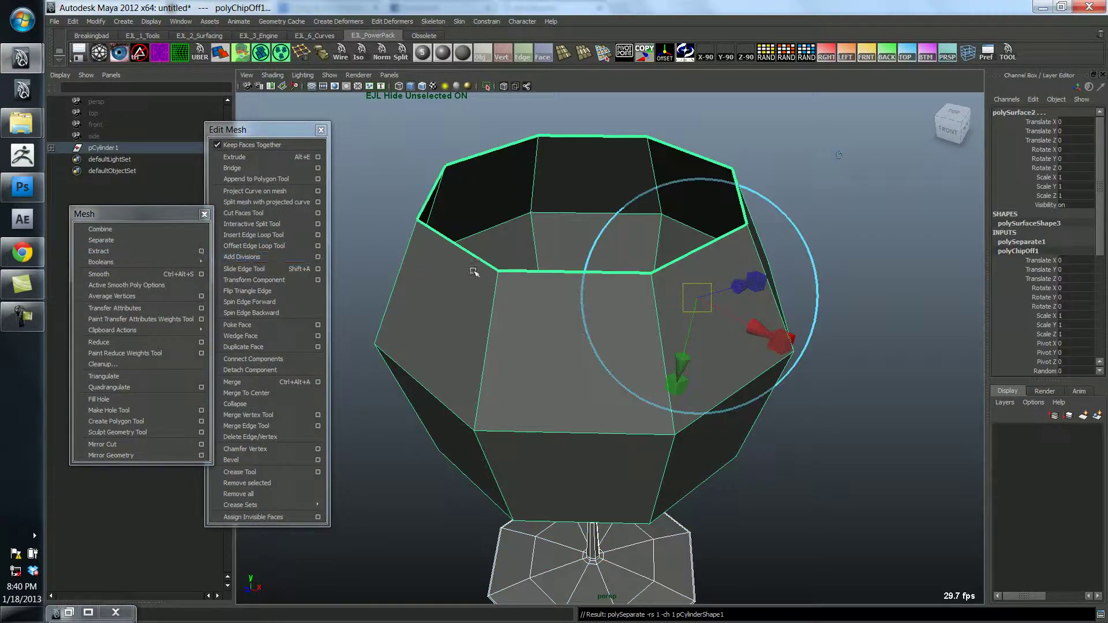
Select the bowl and the stem-and-base piece in turn to check that they are separate objects
{"action": "left_click_drag", "start_coordinate": [495, 349], "coordinate": [465, 289], "text": "alt"}
{"action": "key", "text": "q"}
{"action": "left_click", "coordinate": [434, 317]}
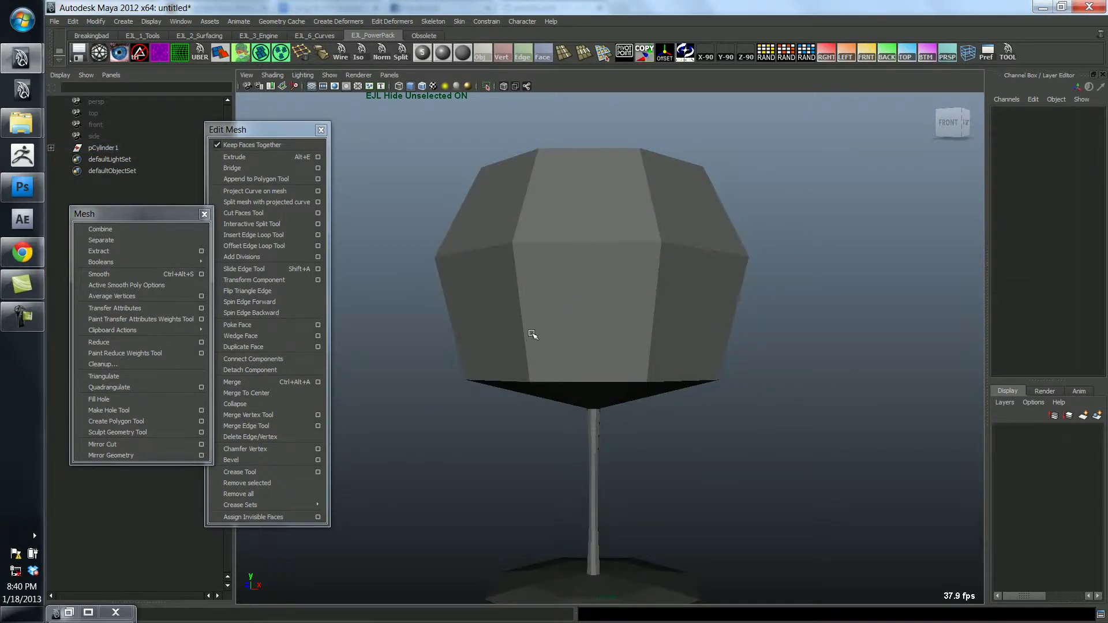
{"action": "left_click", "coordinate": [532, 335]}
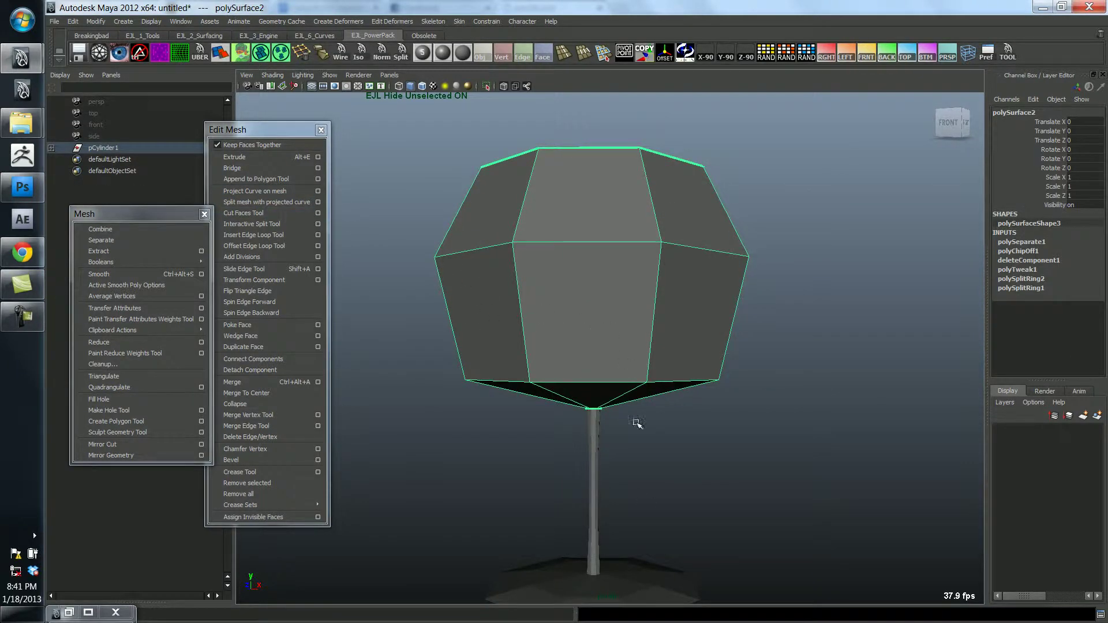
{"action": "left_click", "coordinate": [648, 496]}
{"action": "left_click", "coordinate": [595, 461]}
{"action": "left_click", "coordinate": [600, 362]}
{"action": "left_click", "coordinate": [597, 431]}
{"action": "left_click", "coordinate": [598, 359]}
Delete the construction history of the separated goblet pieces and reselect the bowl
{"action": "left_click_drag", "start_coordinate": [583, 322], "coordinate": [658, 353], "text": "alt"}
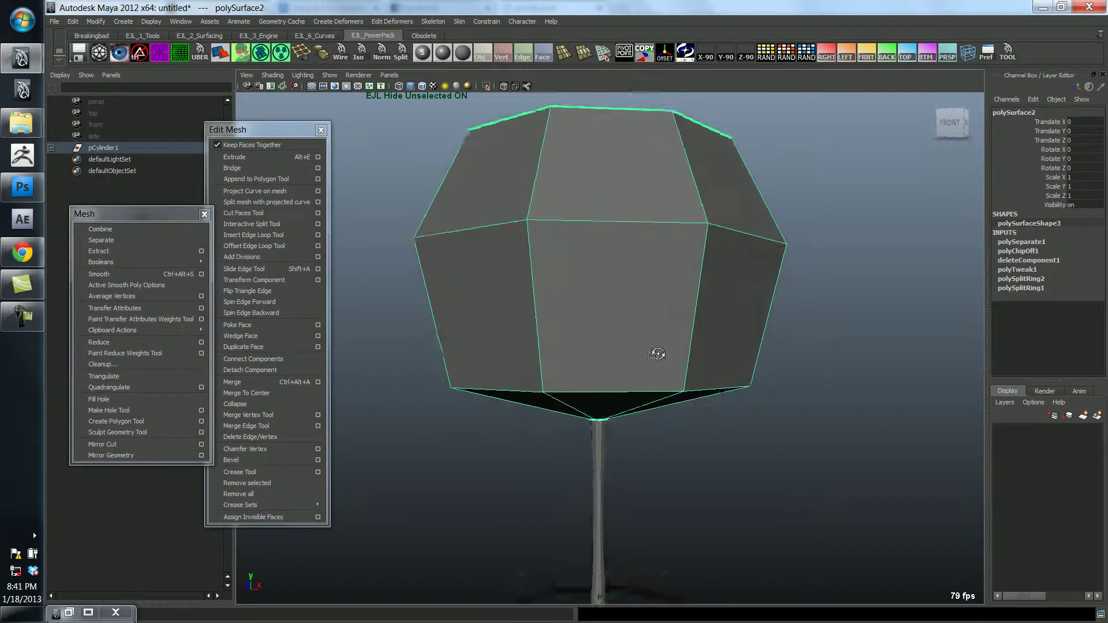
{"action": "scroll", "coordinate": [616, 448], "scroll_direction": "down", "scroll_amount": 3}
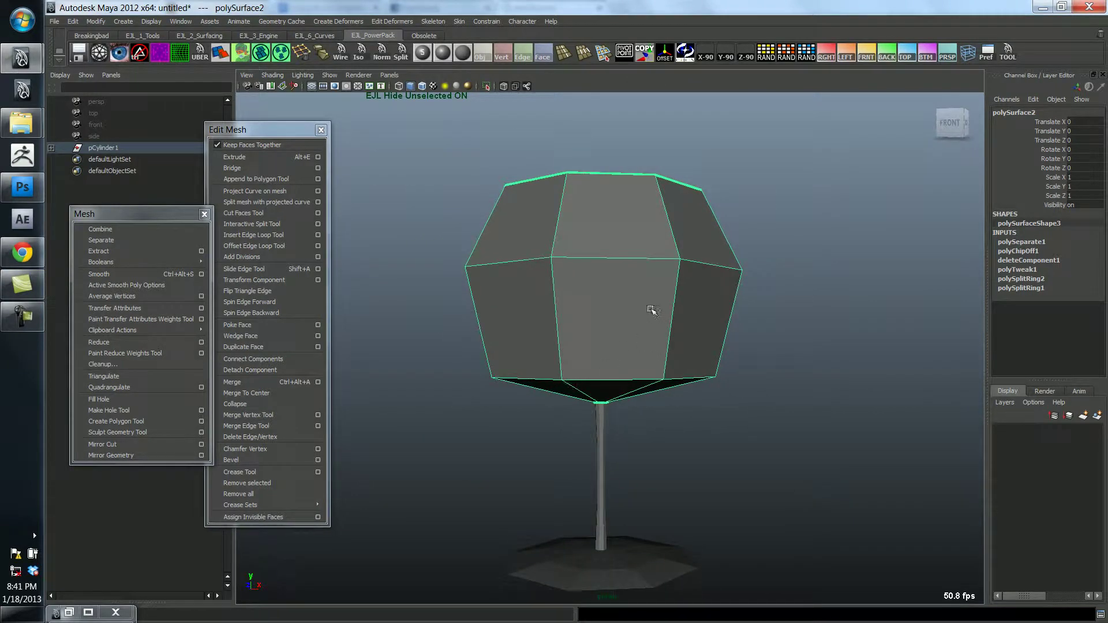
{"action": "key", "text": "alt+shift+d"}
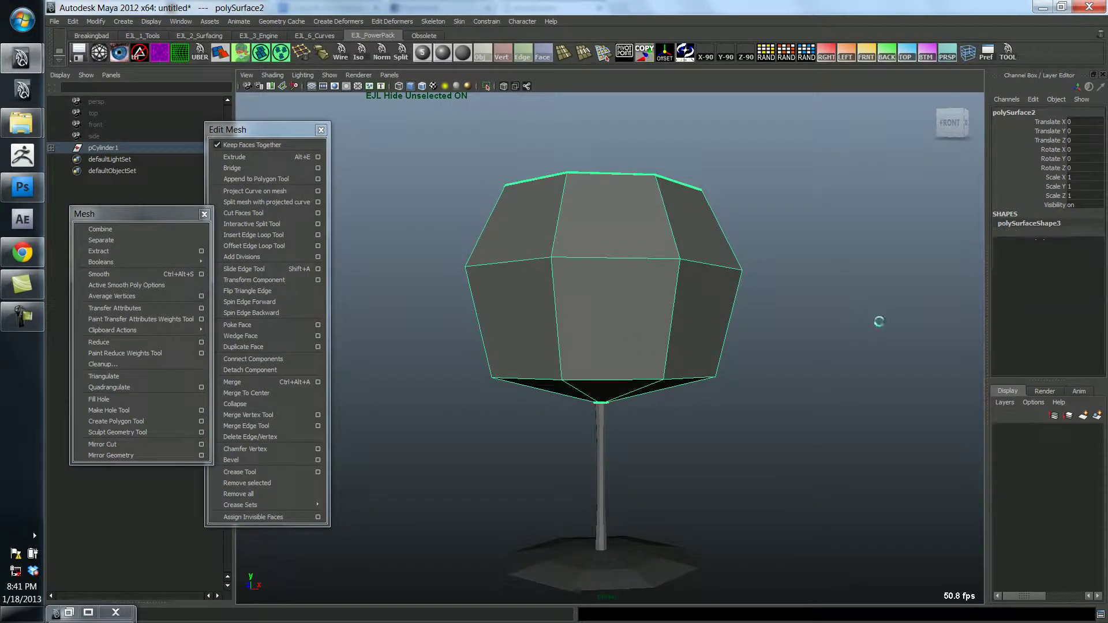
{"action": "left_click", "coordinate": [660, 515]}
{"action": "left_click", "coordinate": [657, 551]}
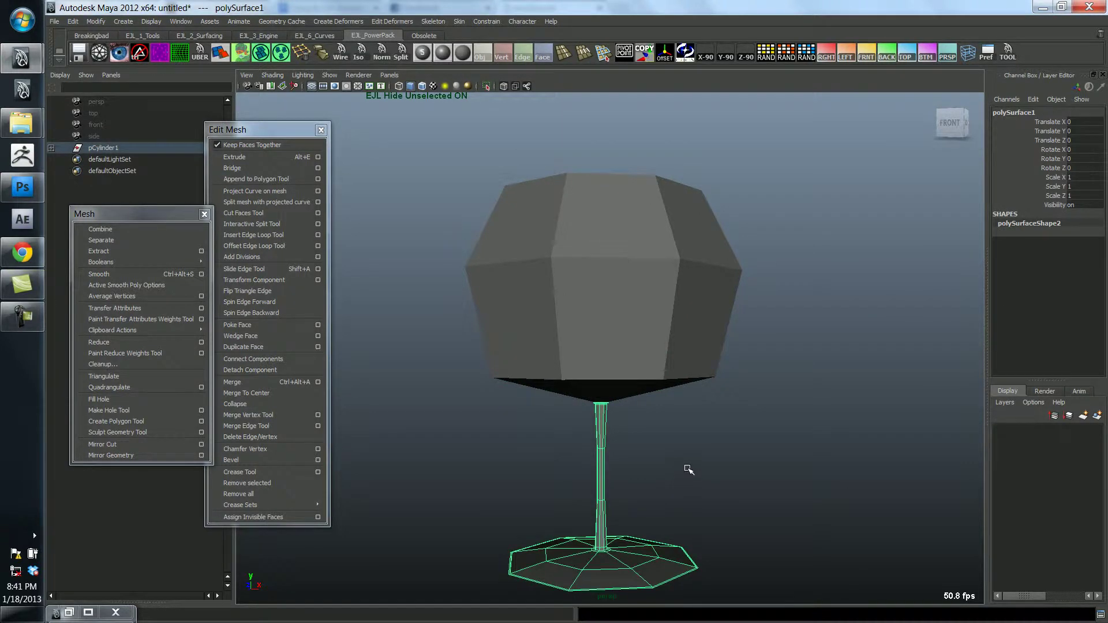
{"action": "left_click", "coordinate": [622, 384]}
Show the goblet from the front in wireframe display, keeping the bowl selected
{"action": "left_click_drag", "start_coordinate": [650, 380], "coordinate": [857, 215], "text": "alt"}
{"action": "left_click", "coordinate": [955, 130]}
{"action": "middle_click_drag", "start_coordinate": [812, 388], "coordinate": [811, 326], "text": "alt"}
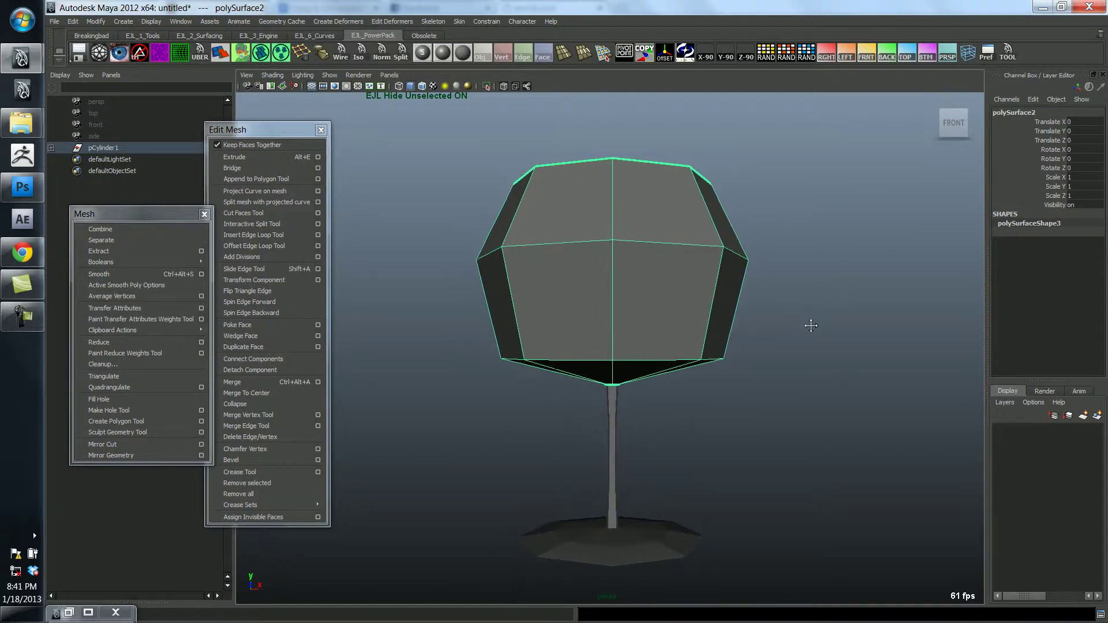
{"action": "left_click", "coordinate": [398, 86]}
{"action": "middle_click_drag", "start_coordinate": [559, 202], "coordinate": [559, 229], "text": "alt"}
{"action": "left_click", "coordinate": [708, 275]}
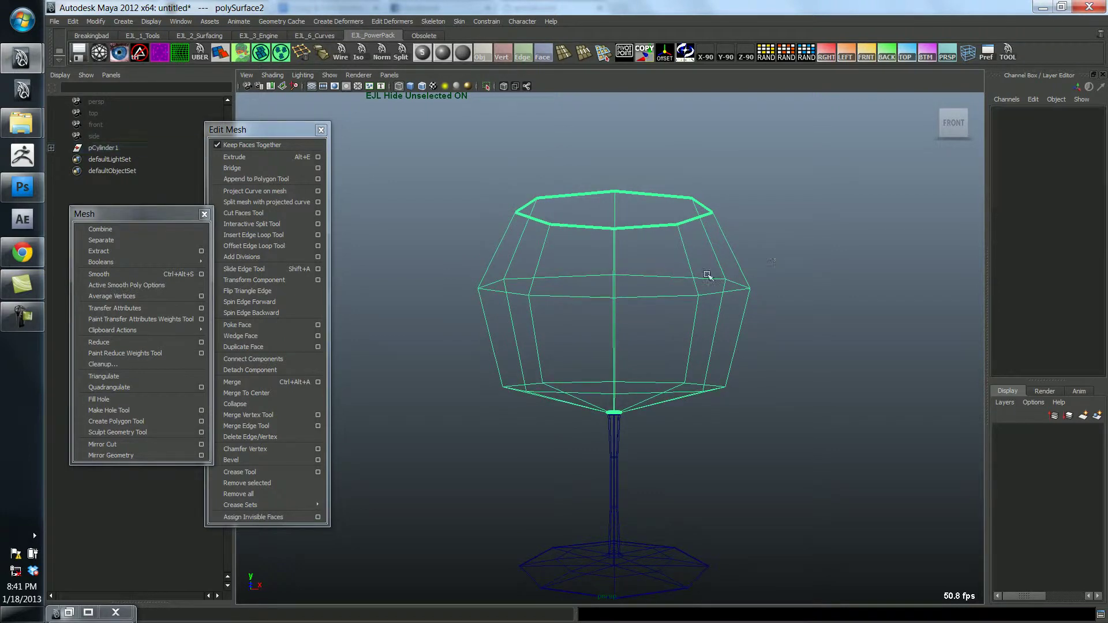
{"action": "left_click_drag", "start_coordinate": [772, 264], "coordinate": [708, 276]}
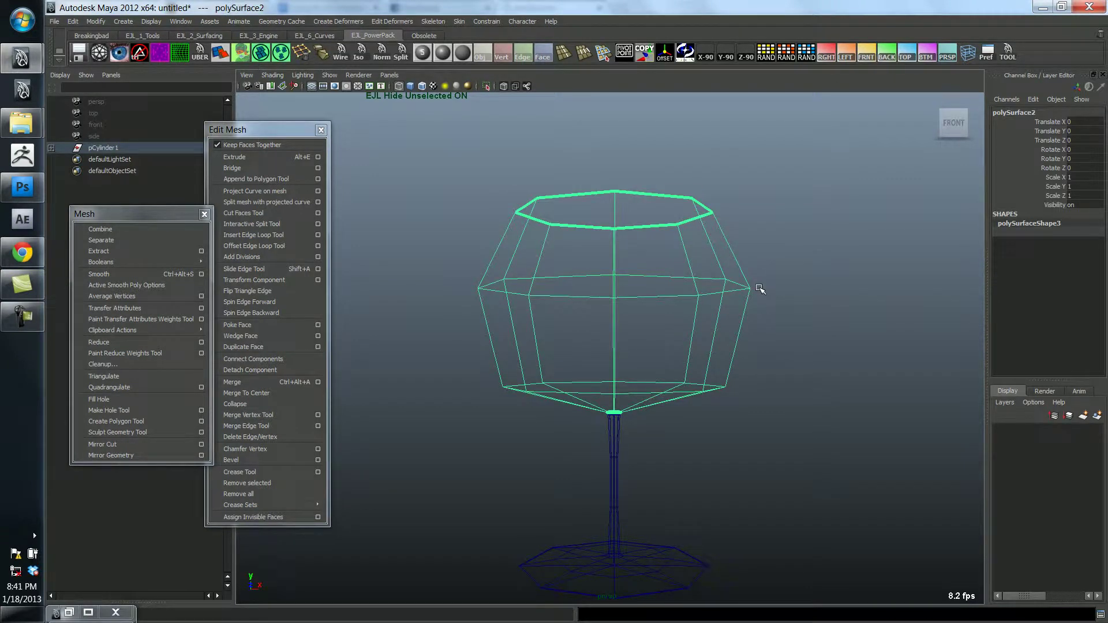
Expand the pCylinder1 group in the outliner and duplicate the bowl, polySurface2
{"action": "left_click", "coordinate": [51, 147]}
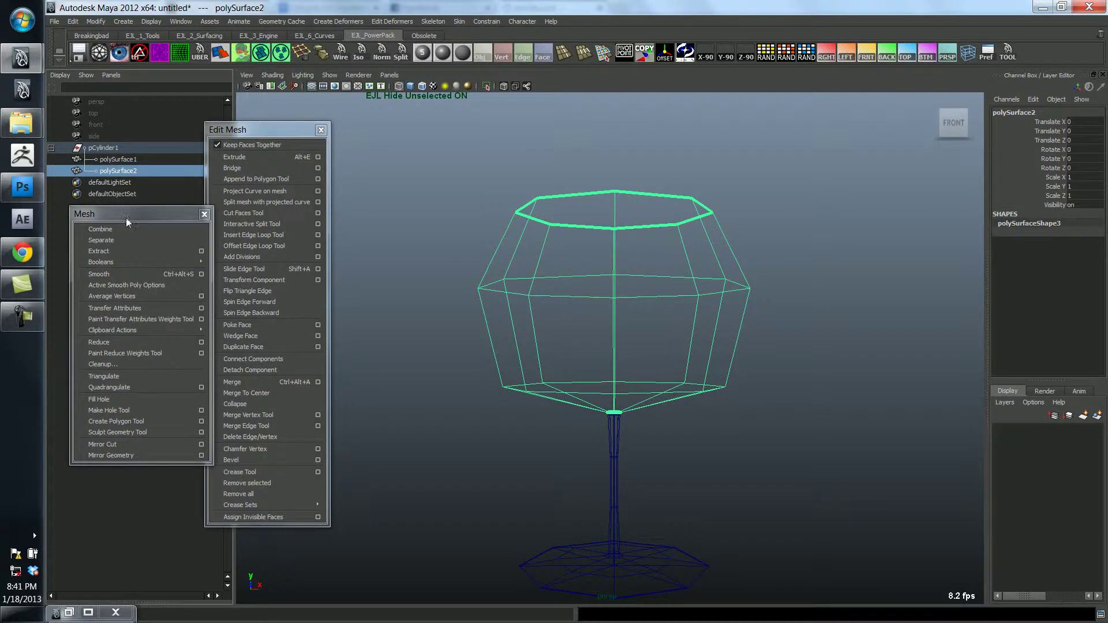
{"action": "left_click_drag", "start_coordinate": [125, 217], "coordinate": [125, 244]}
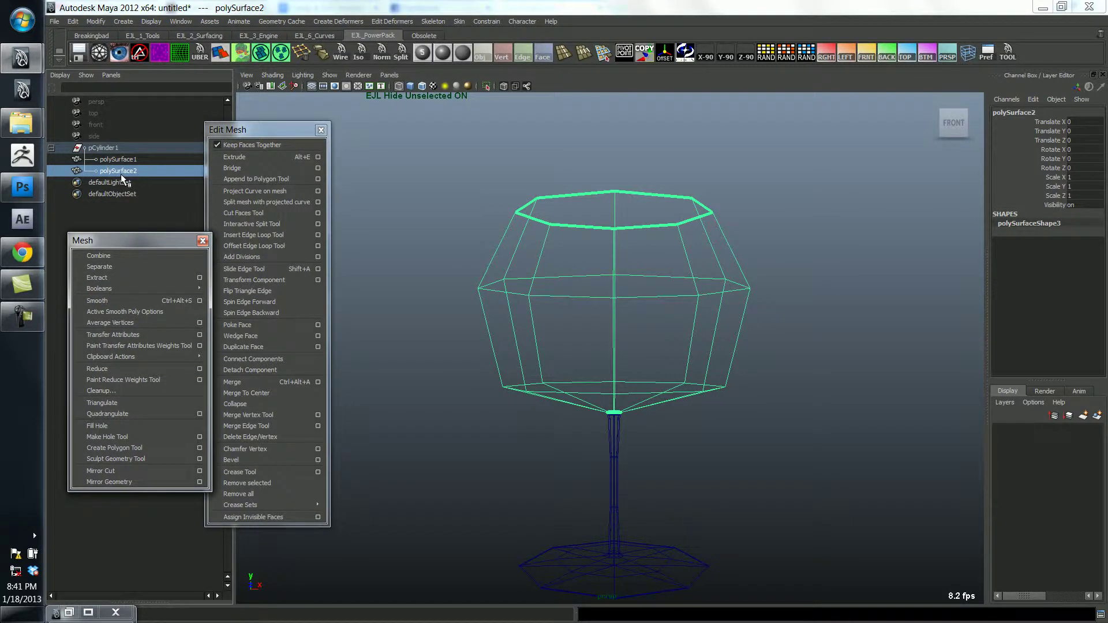
{"action": "key", "text": "ctrl+d"}
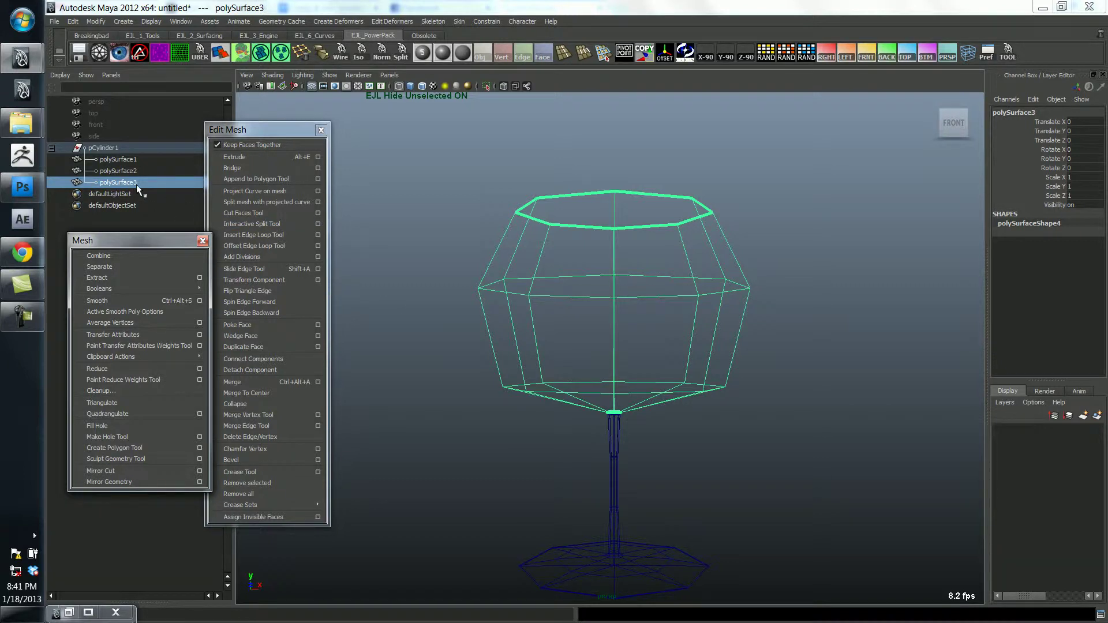
Center the duplicate bowl's pivot and scale the copy uniformly to about 0.957 so it sits inside the original
{"action": "key", "text": "r"}
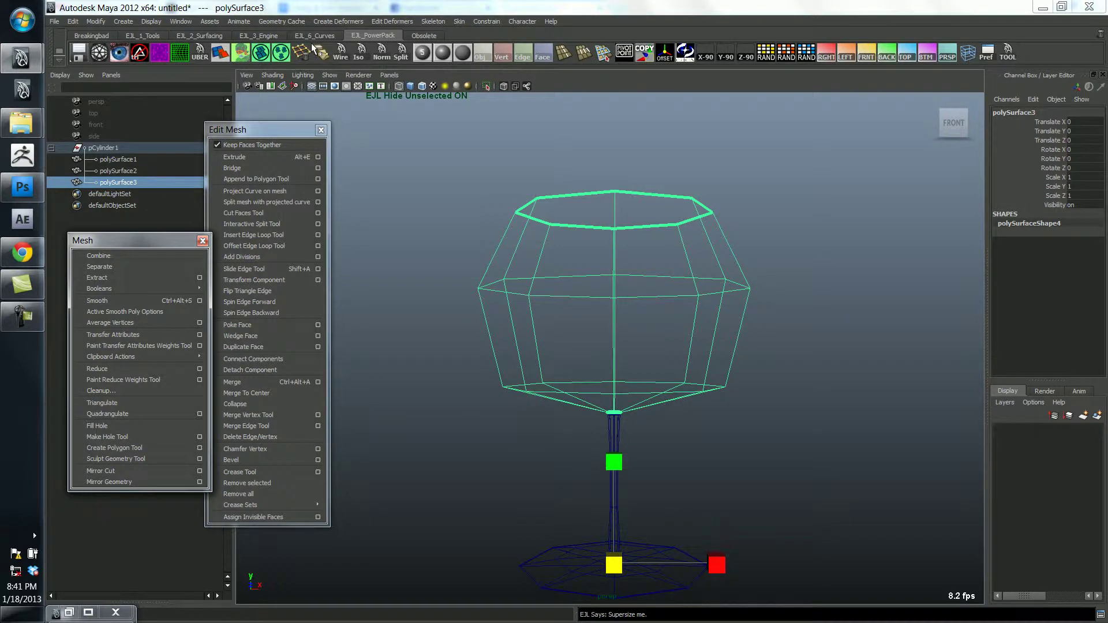
{"action": "left_click", "coordinate": [95, 21]}
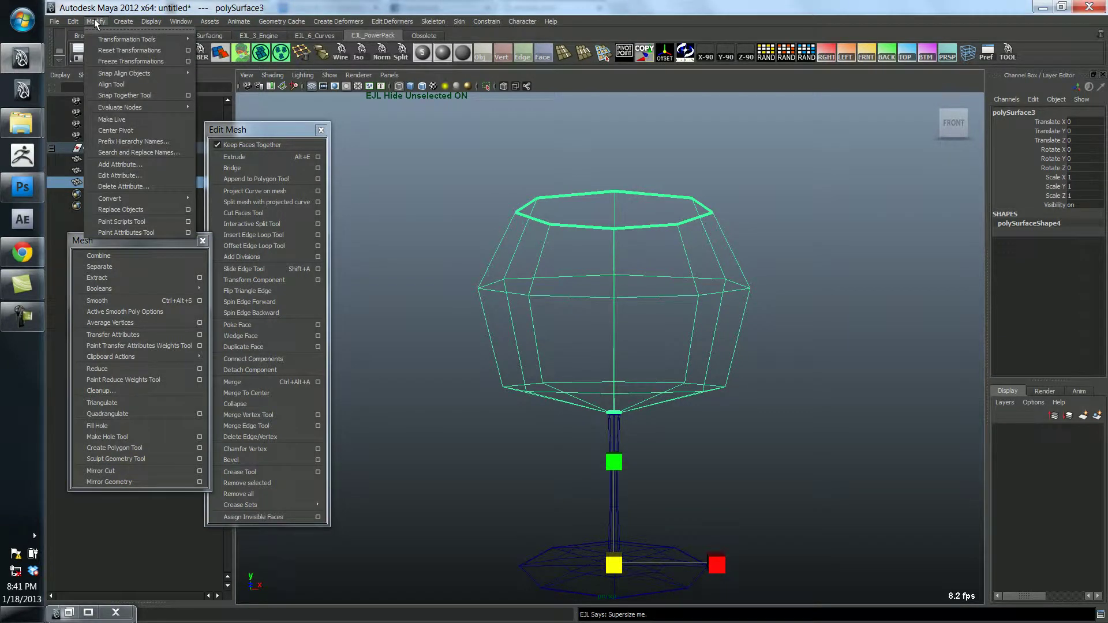
{"action": "left_click", "coordinate": [130, 130]}
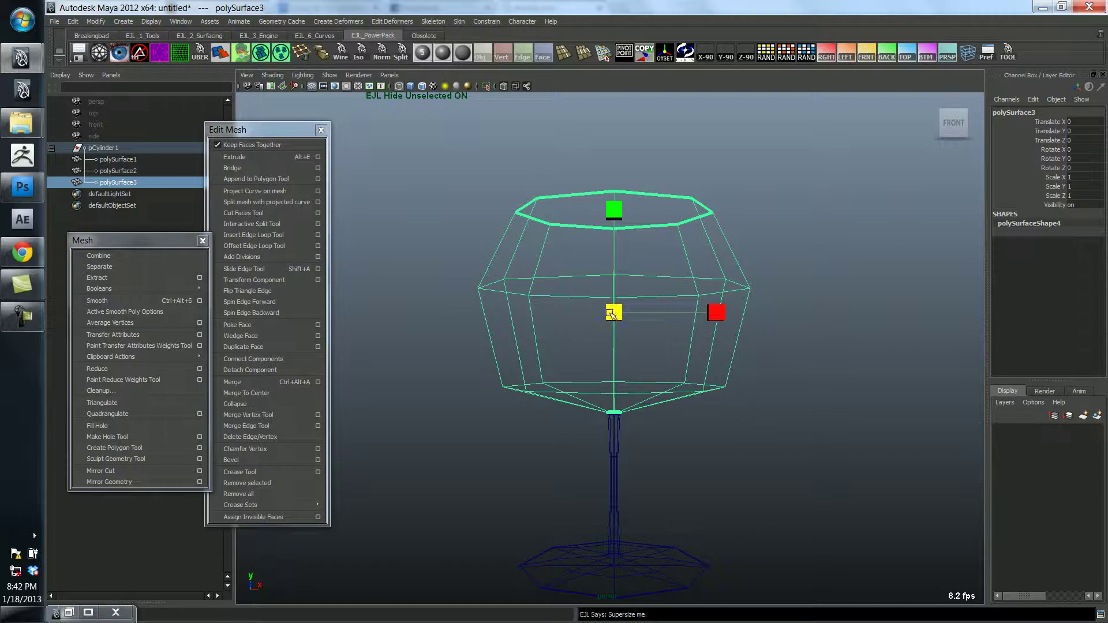
{"action": "left_click_drag", "start_coordinate": [616, 313], "coordinate": [607, 312]}
{"action": "left_click_drag", "start_coordinate": [522, 310], "coordinate": [508, 279], "text": "alt"}
{"action": "right_click_drag", "start_coordinate": [508, 279], "coordinate": [596, 299], "text": "alt"}
{"action": "left_click_drag", "start_coordinate": [596, 300], "coordinate": [500, 289], "text": "alt"}
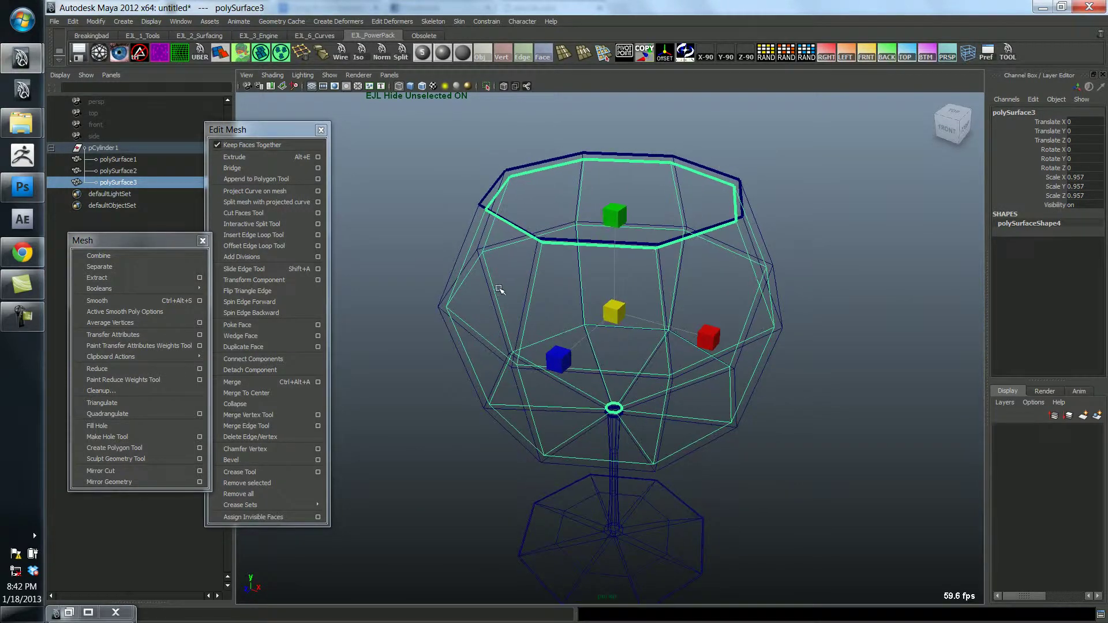
Inspect the wall thickness between the inner and outer bowls in shaded display, from above and from the side
{"action": "key", "text": "5"}
{"action": "mouse_move", "coordinate": [471, 242]}
{"action": "left_mouse_down", "text": "alt"}
{"action": "mouse_move", "coordinate": [474, 266]}
{"action": "mouse_move", "coordinate": [517, 262]}
{"action": "mouse_move", "coordinate": [528, 279]}
{"action": "left_mouse_up", "text": "alt"}
{"action": "left_click", "coordinate": [508, 245]}
{"action": "left_click", "coordinate": [517, 262]}
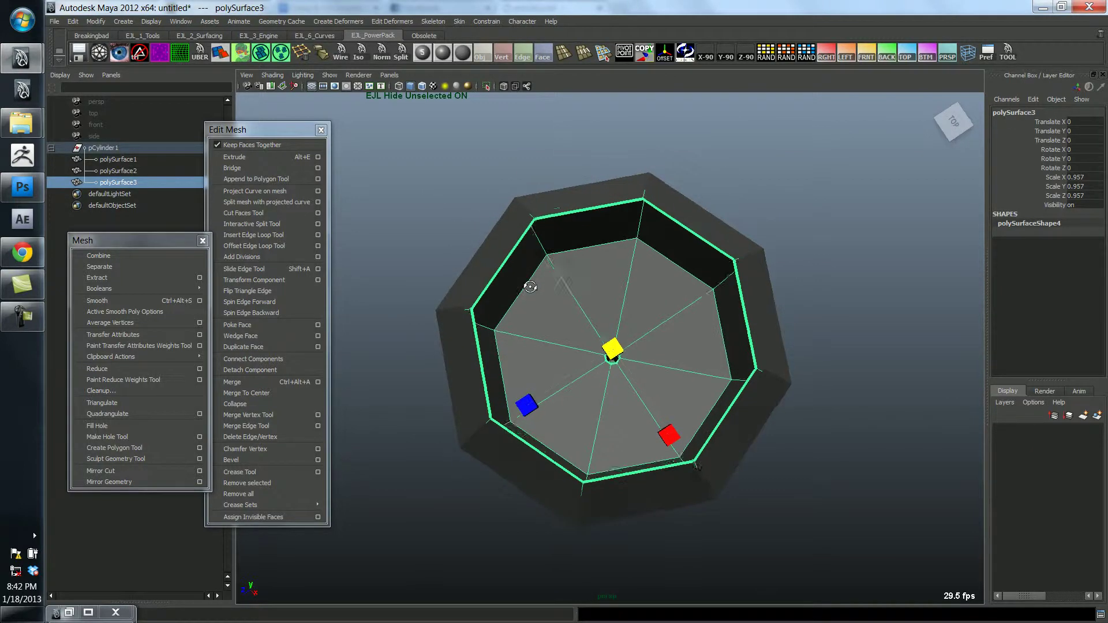
{"action": "right_click_drag", "start_coordinate": [527, 279], "coordinate": [751, 281], "text": "alt"}
{"action": "left_click_drag", "start_coordinate": [697, 249], "coordinate": [599, 211], "text": "alt"}
{"action": "scroll", "coordinate": [599, 212], "scroll_direction": "down", "scroll_amount": 5}
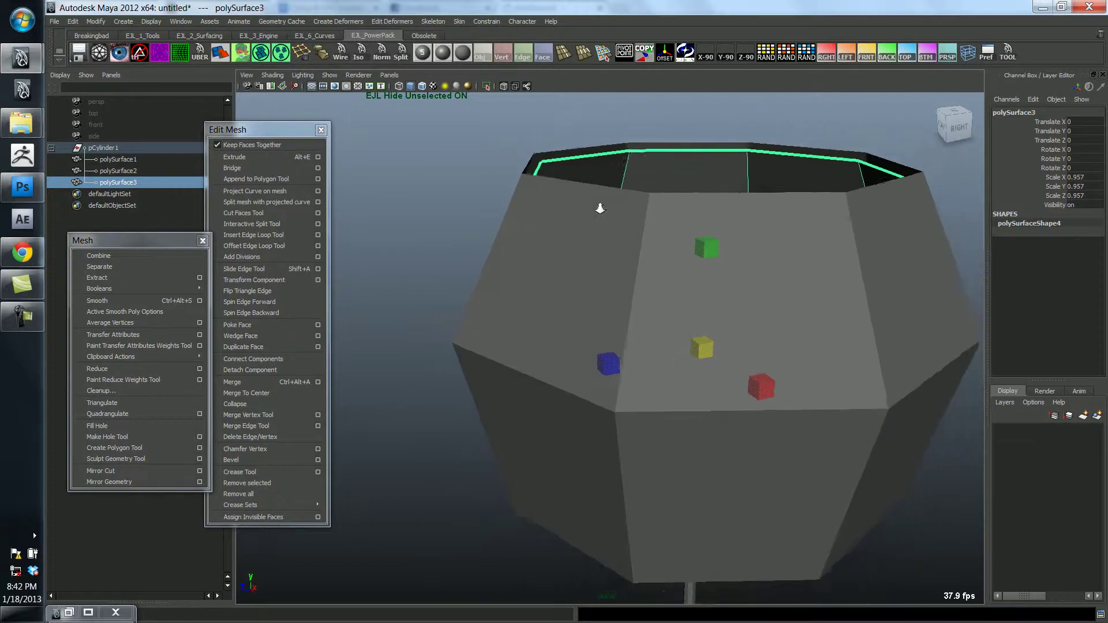
In wireframe display, rescale the inner bowl uniformly to about 0.973 for a thinner wall
{"action": "key", "text": "4"}
{"action": "left_click_drag", "start_coordinate": [583, 258], "coordinate": [586, 247], "text": "alt"}
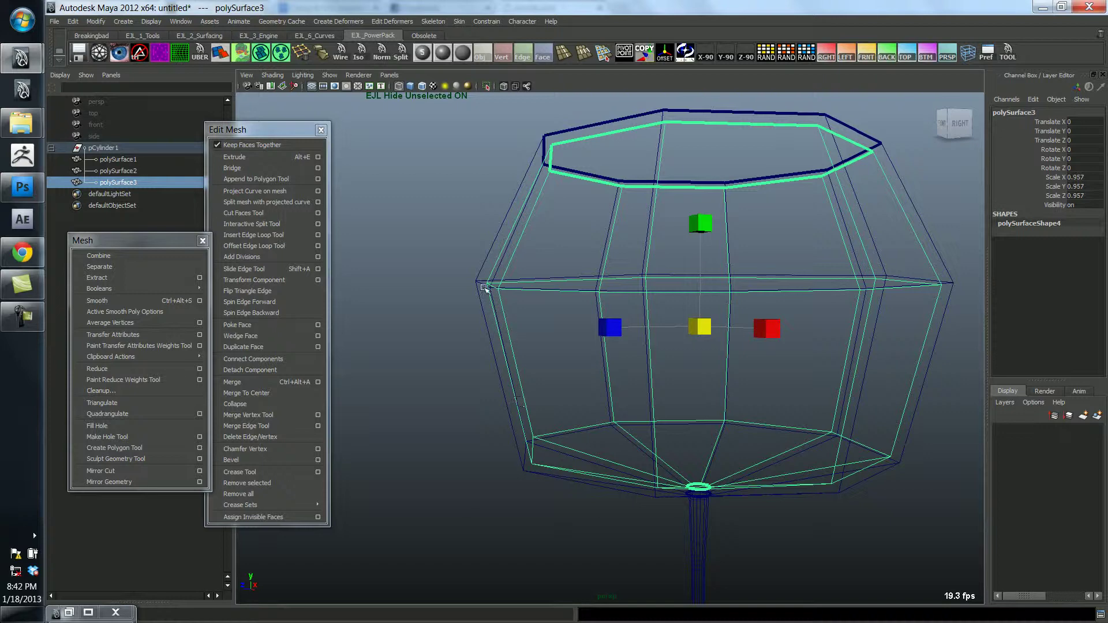
{"action": "left_click_drag", "start_coordinate": [500, 269], "coordinate": [450, 240], "text": "alt"}
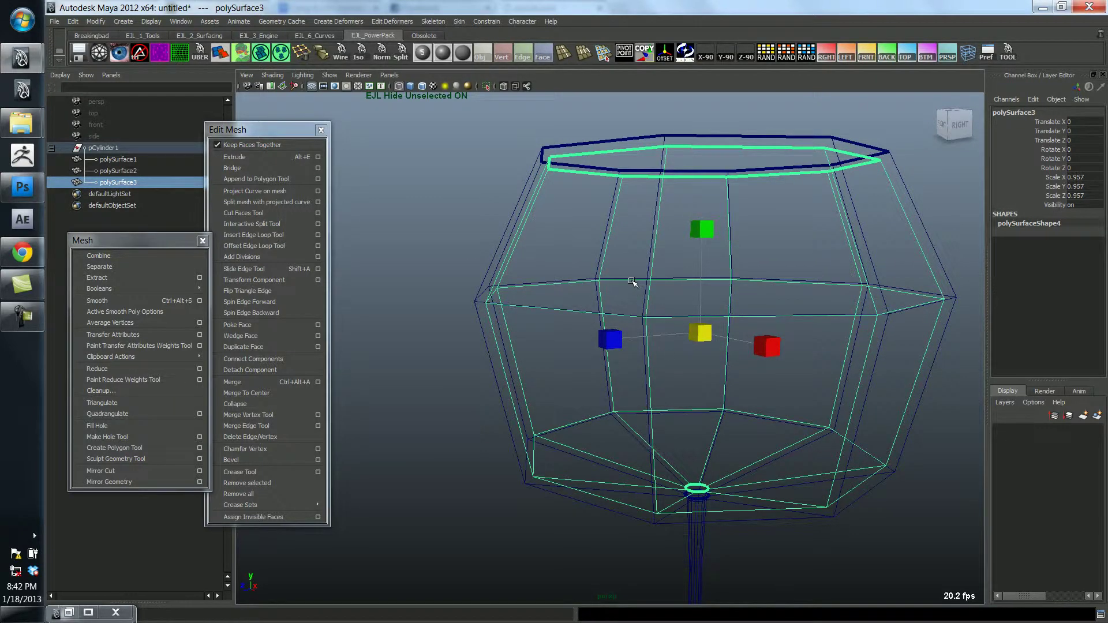
{"action": "left_click_drag", "start_coordinate": [632, 281], "coordinate": [697, 274]}
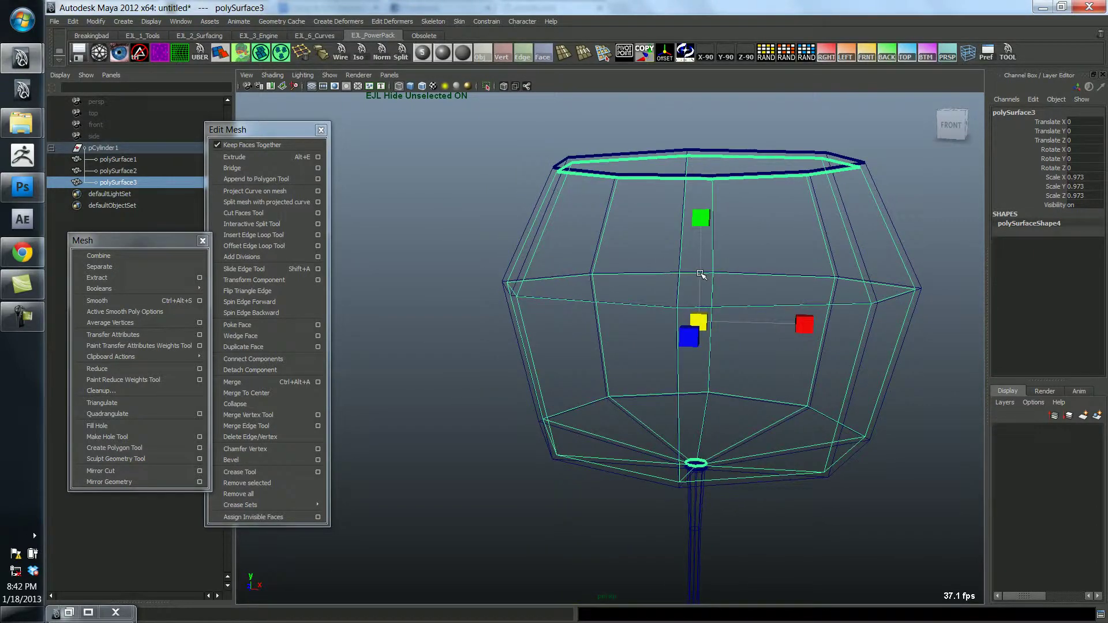
{"action": "middle_click_drag", "start_coordinate": [694, 254], "coordinate": [742, 339], "text": "alt"}
{"action": "right_click_drag", "start_coordinate": [742, 340], "coordinate": [800, 335], "text": "alt"}
In shaded display, combine the inner and outer bowls, polySurface3 and polySurface2, into one mesh
{"action": "key", "text": "5"}
{"action": "mouse_move", "coordinate": [668, 298]}
{"action": "left_mouse_down", "text": "alt"}
{"action": "mouse_move", "coordinate": [618, 314]}
{"action": "mouse_move", "coordinate": [627, 317]}
{"action": "left_mouse_up", "text": "alt"}
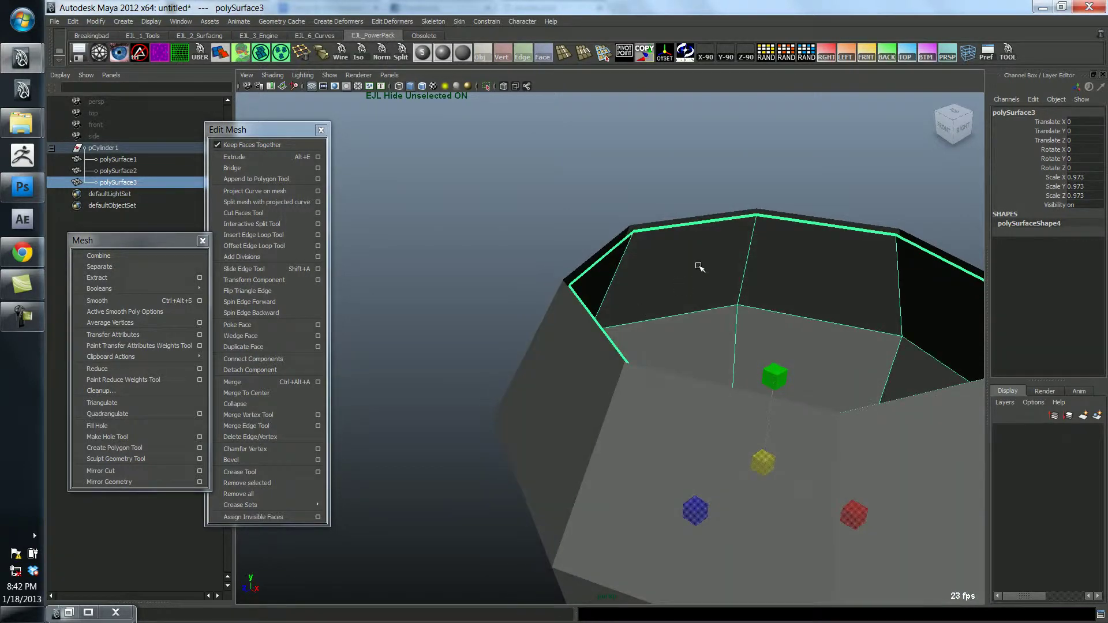
{"action": "left_click", "coordinate": [657, 222], "text": "shift"}
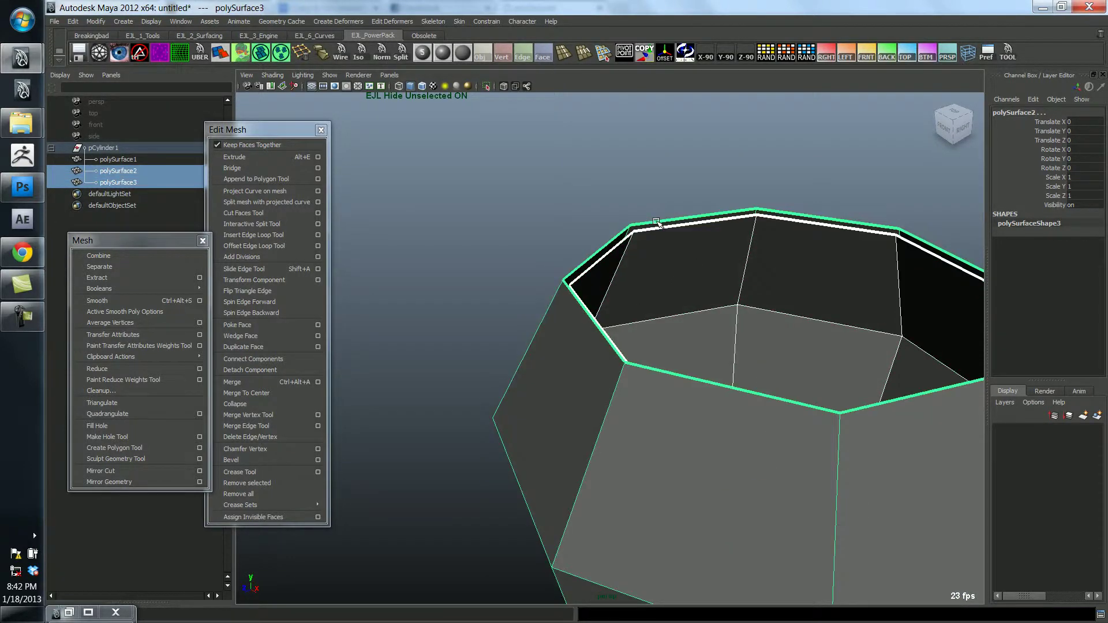
{"action": "mouse_move", "coordinate": [626, 261]}
{"action": "left_mouse_down", "text": "alt"}
{"action": "mouse_move", "coordinate": [613, 255]}
{"action": "mouse_move", "coordinate": [621, 260]}
{"action": "left_mouse_up", "text": "alt"}
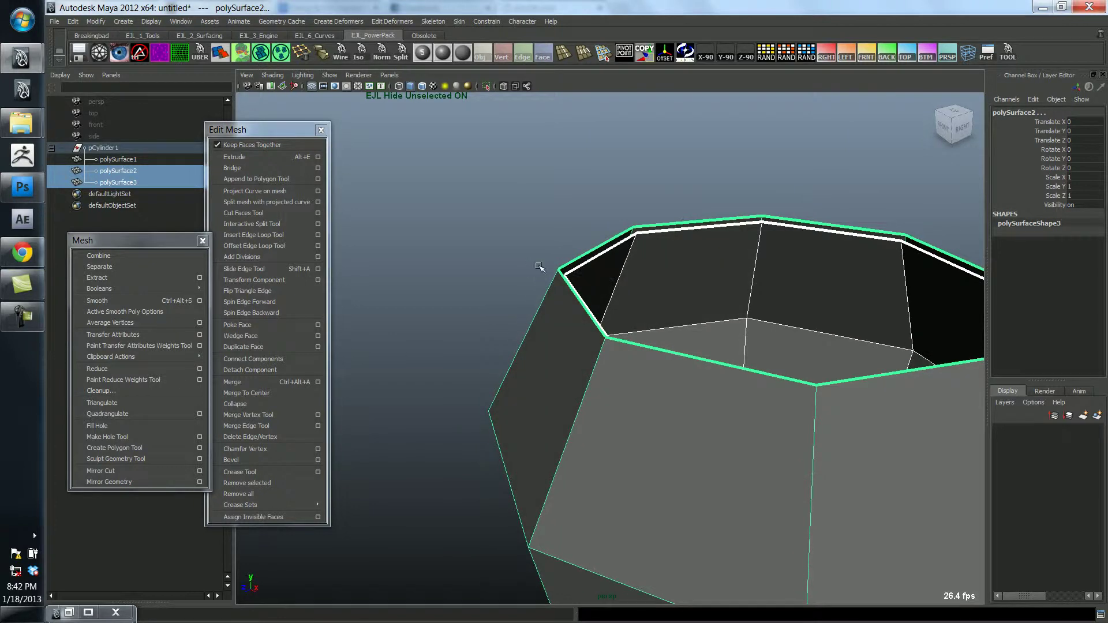
{"action": "left_click", "coordinate": [108, 255]}
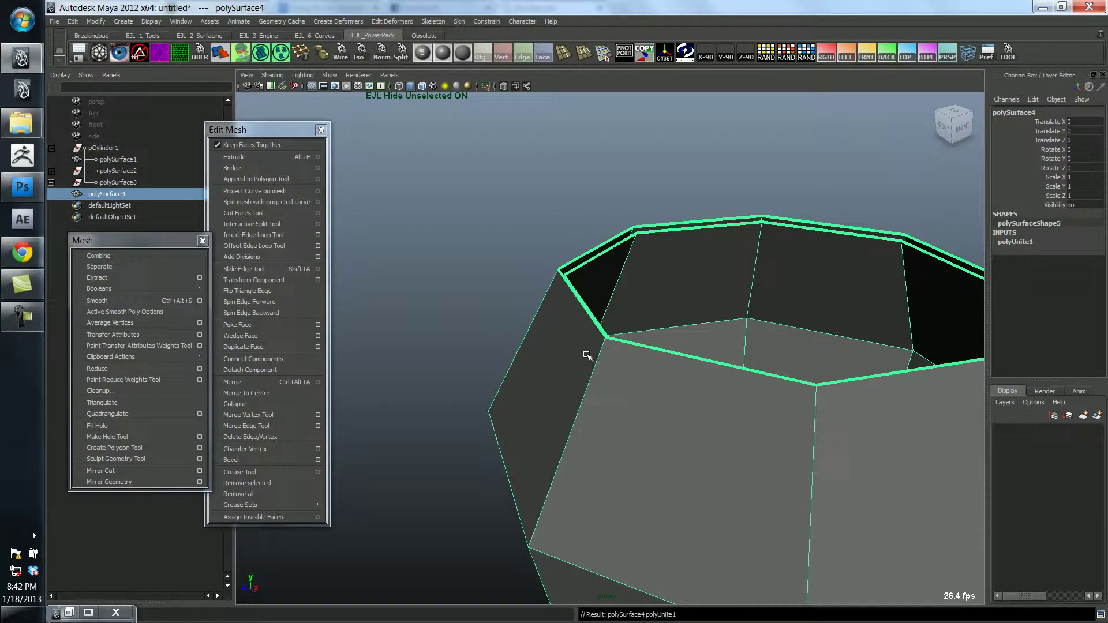
Examine the combined bowl's interior, bottom opening and the gap between its inner and outer rims
{"action": "left_click_drag", "start_coordinate": [587, 355], "coordinate": [573, 302], "text": "alt"}
{"action": "left_click_drag", "start_coordinate": [712, 268], "coordinate": [579, 337], "text": "alt"}
{"action": "middle_click_drag", "start_coordinate": [579, 336], "coordinate": [559, 248], "text": "alt"}
{"action": "right_click_drag", "start_coordinate": [558, 248], "coordinate": [770, 308], "text": "alt"}
{"action": "left_click_drag", "start_coordinate": [770, 307], "coordinate": [752, 289], "text": "alt"}
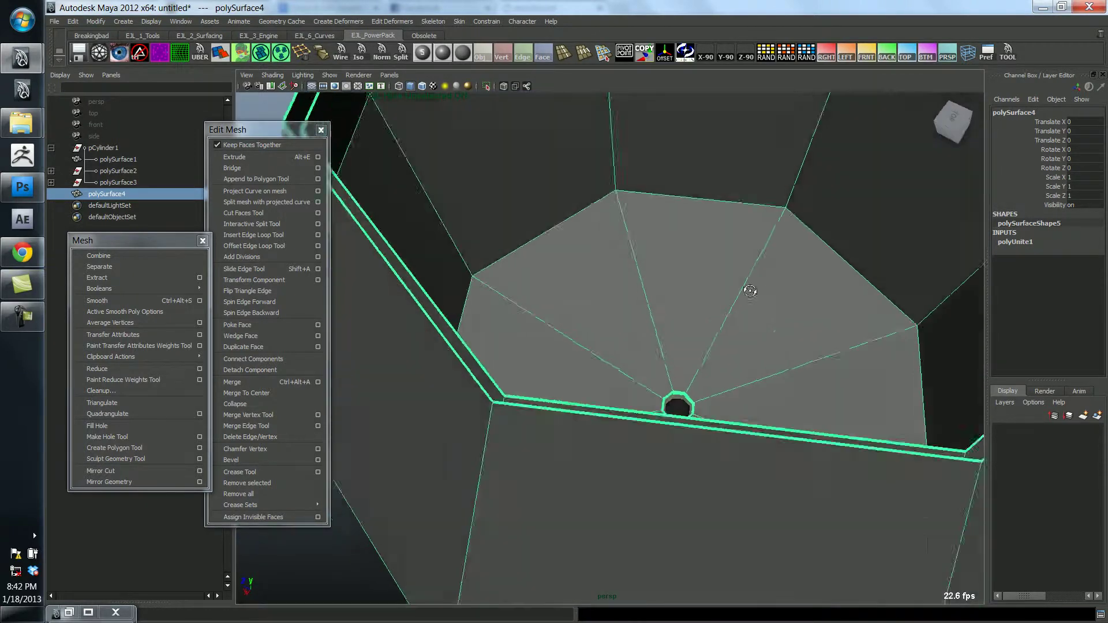
{"action": "middle_click_drag", "start_coordinate": [752, 290], "coordinate": [760, 317], "text": "alt"}
{"action": "right_click_drag", "start_coordinate": [760, 316], "coordinate": [547, 302], "text": "alt"}
{"action": "middle_click_drag", "start_coordinate": [653, 289], "coordinate": [570, 298], "text": "alt"}
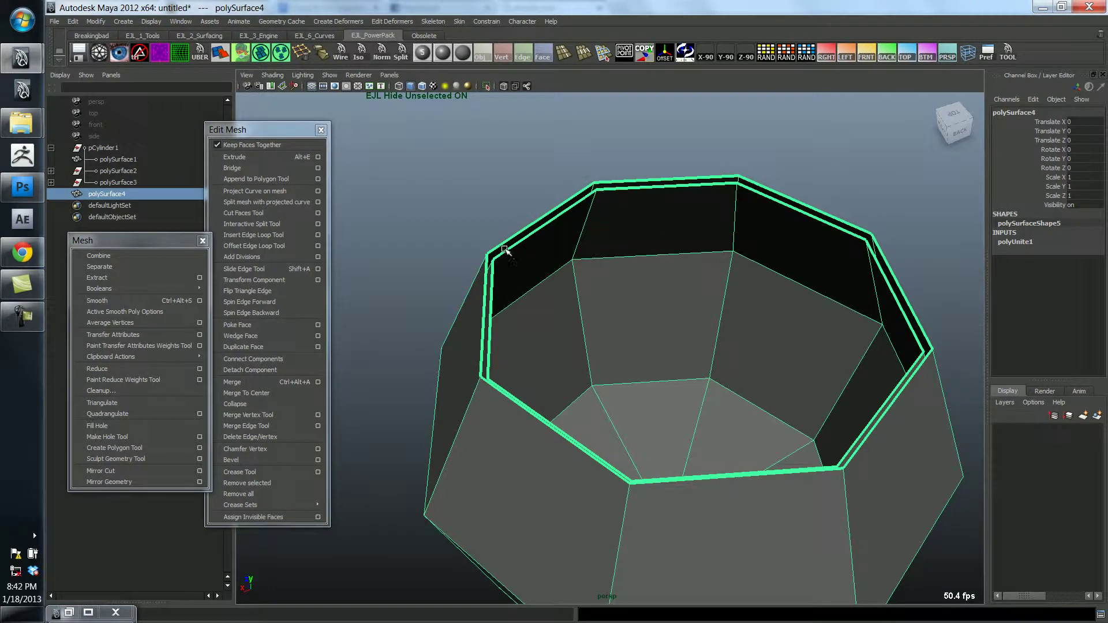
{"action": "left_click_drag", "start_coordinate": [623, 269], "coordinate": [598, 259], "text": "alt"}
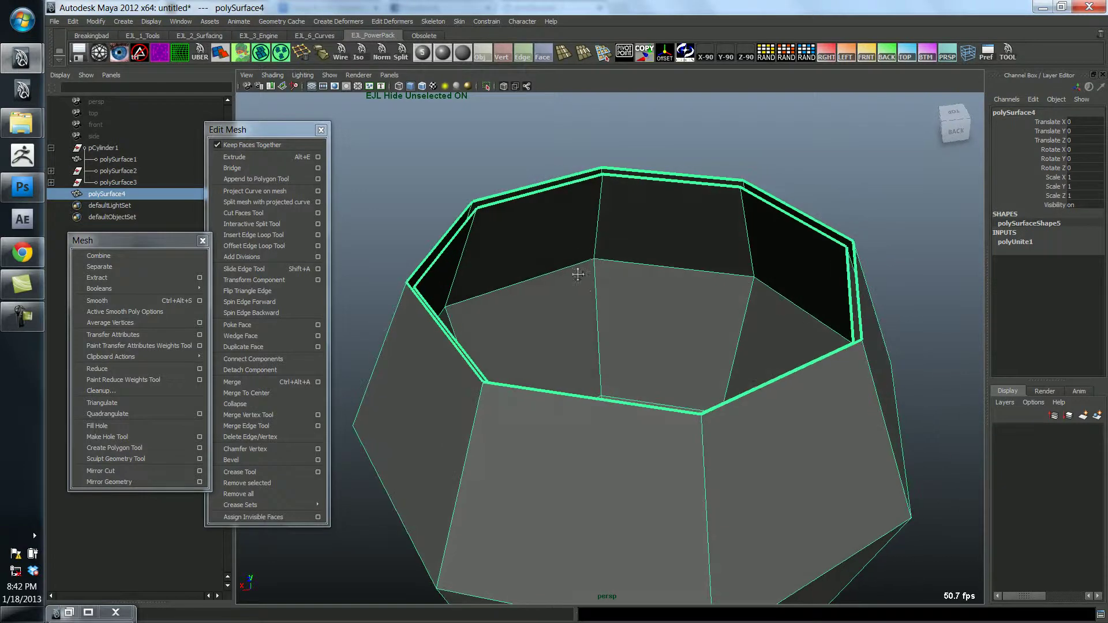
{"action": "right_click_drag", "start_coordinate": [579, 272], "coordinate": [627, 289], "text": "alt"}
{"action": "middle_click_drag", "start_coordinate": [626, 289], "coordinate": [683, 332], "text": "alt"}
{"action": "left_click_drag", "start_coordinate": [683, 332], "coordinate": [567, 272], "text": "alt"}
Try to bridge the inner and outer rim edge loops with a linear path and 0 divisions
{"action": "right_click_drag", "start_coordinate": [577, 273], "coordinate": [581, 265]}
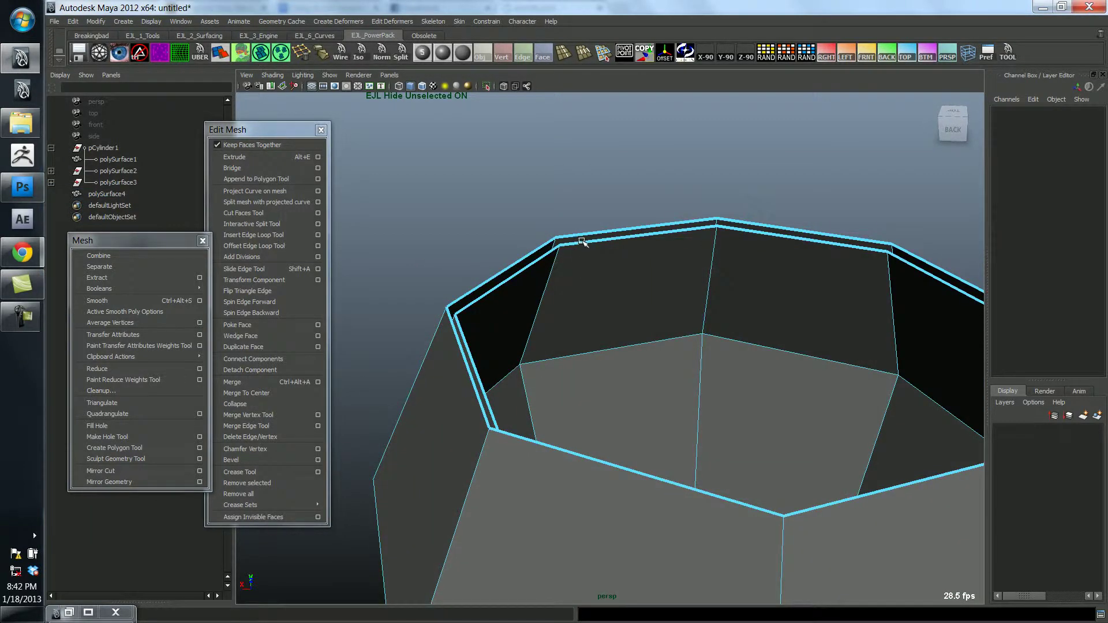
{"action": "double_click", "coordinate": [614, 231]}
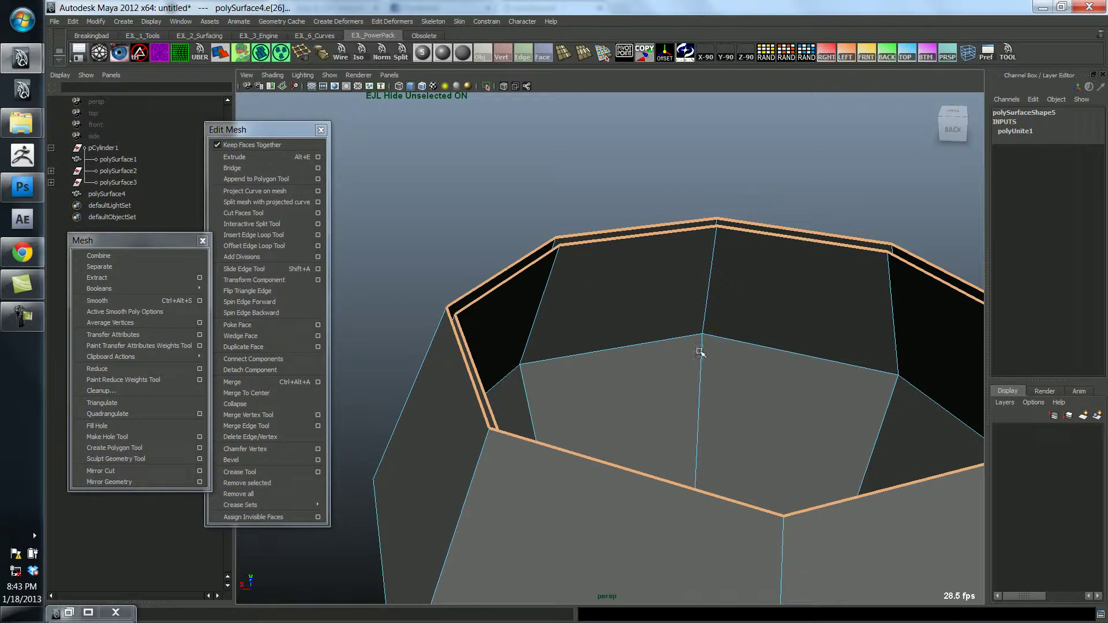
{"action": "left_click_drag", "start_coordinate": [700, 351], "coordinate": [613, 312], "text": "alt"}
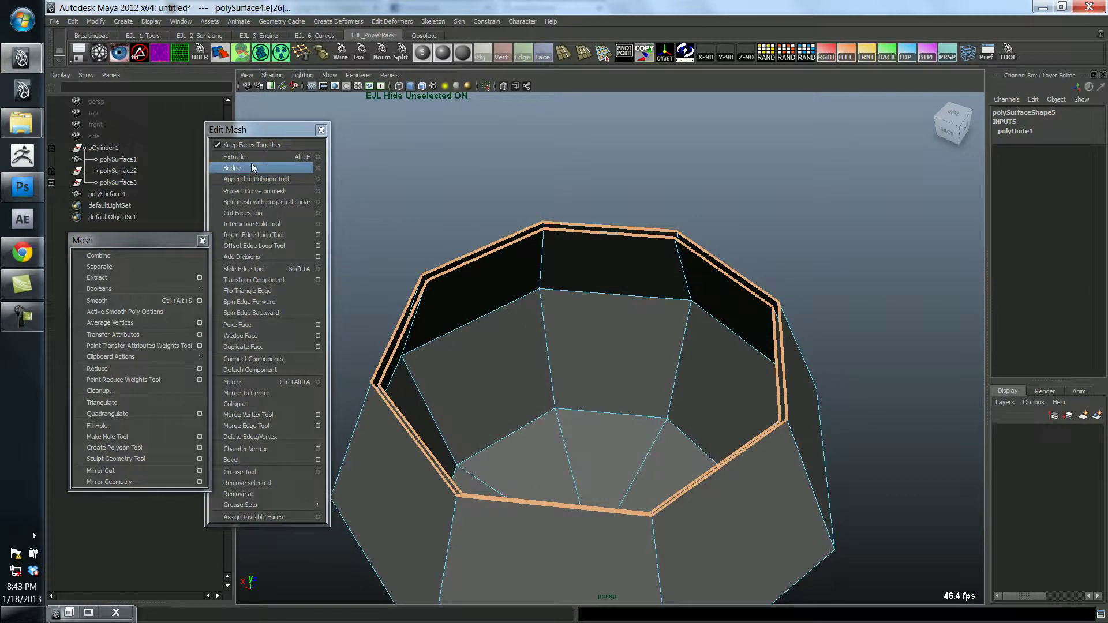
{"action": "left_click", "coordinate": [318, 169]}
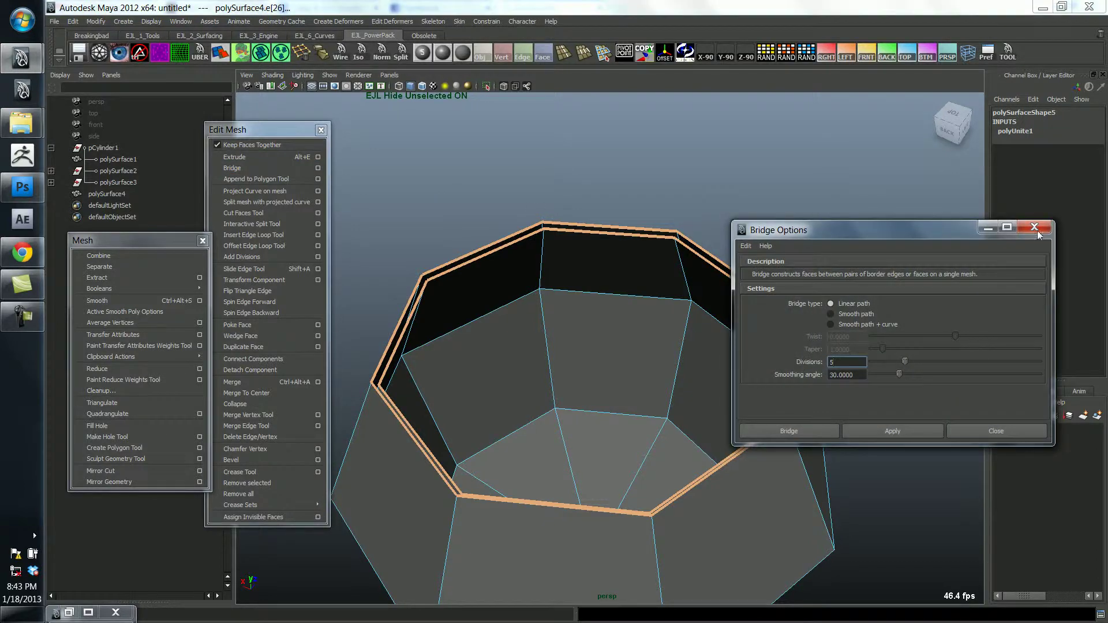
{"action": "left_click_drag", "start_coordinate": [936, 230], "coordinate": [972, 74]}
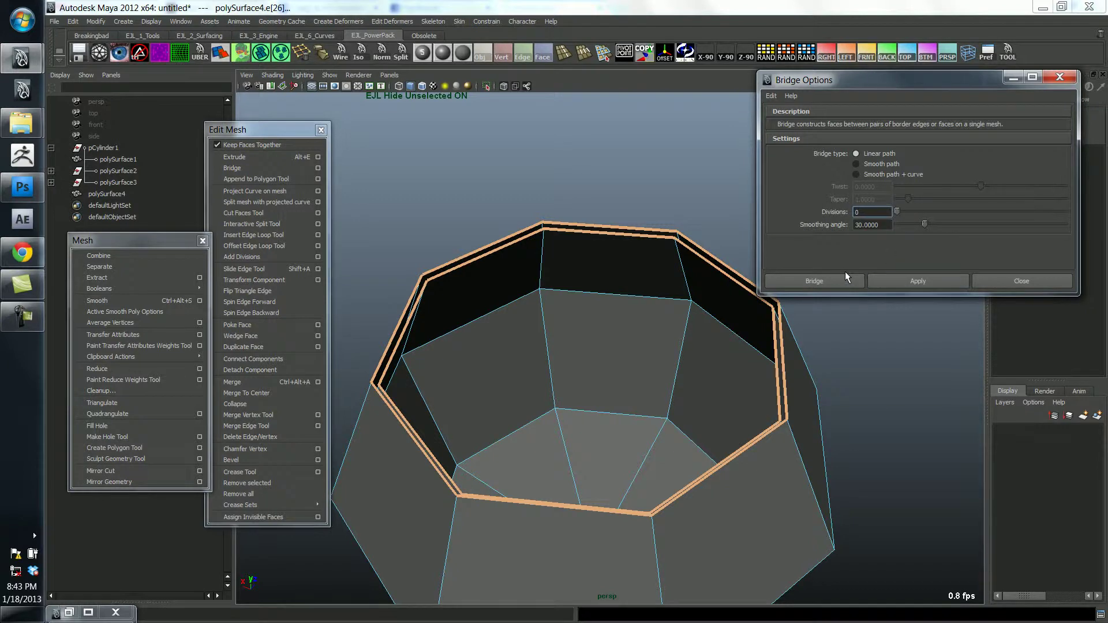
{"action": "left_click", "coordinate": [896, 282]}
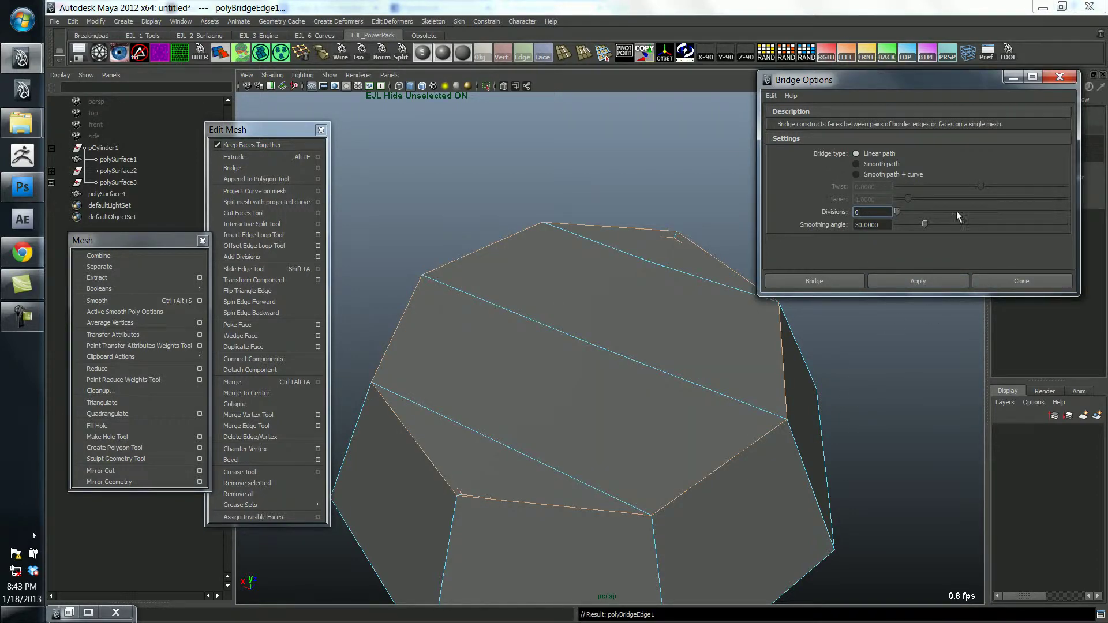
Check the bridged faces across the bowl opening in wireframe and undo the bridge
{"action": "left_click_drag", "start_coordinate": [946, 82], "coordinate": [1002, 279]}
{"action": "mouse_move", "coordinate": [681, 272]}
{"action": "left_mouse_down", "text": "alt"}
{"action": "mouse_move", "coordinate": [690, 242]}
{"action": "mouse_move", "coordinate": [641, 233]}
{"action": "mouse_move", "coordinate": [668, 248]}
{"action": "mouse_move", "coordinate": [661, 280]}
{"action": "left_mouse_up", "text": "alt"}
{"action": "key", "text": "4"}
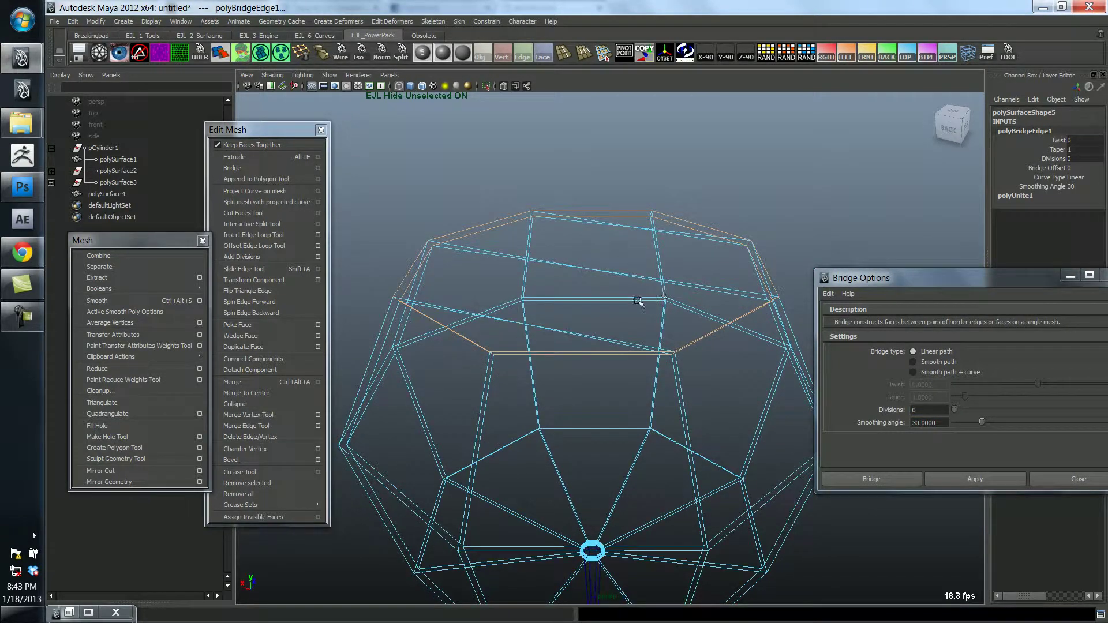
{"action": "key", "text": "5"}
{"action": "key", "text": "ctrl+z"}
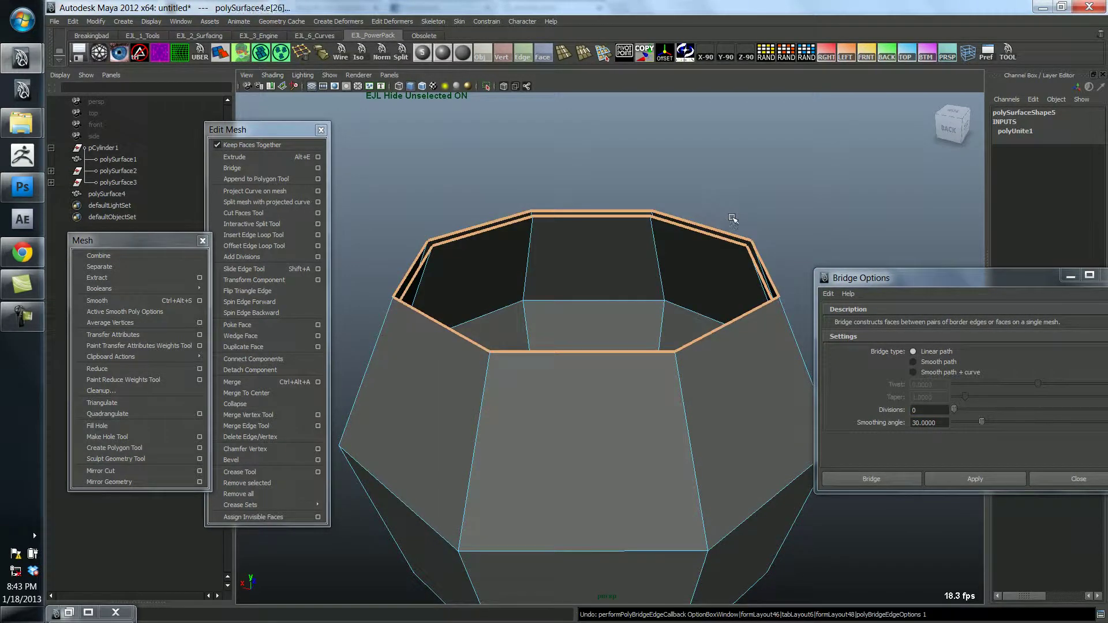
Return to object selection, select the combined bowl and turn off two-sided lighting in the viewport
{"action": "left_click_drag", "start_coordinate": [697, 254], "coordinate": [670, 270], "text": "alt"}
{"action": "key", "text": "F8"}
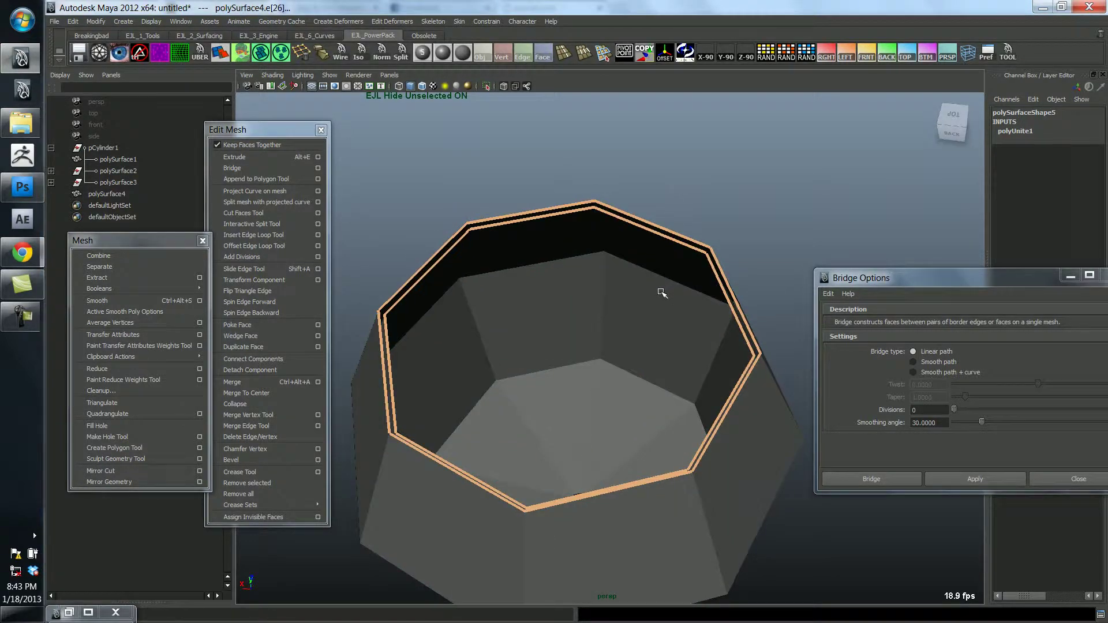
{"action": "left_click", "coordinate": [729, 201]}
{"action": "left_click", "coordinate": [694, 283]}
{"action": "right_click_drag", "start_coordinate": [695, 284], "coordinate": [705, 289], "text": "alt"}
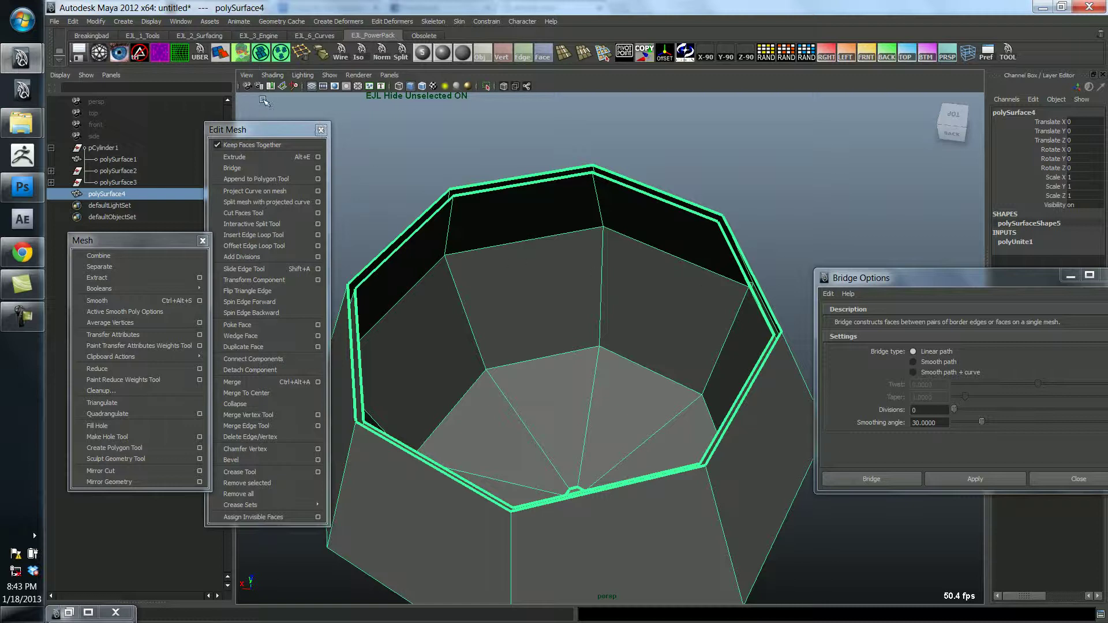
{"action": "left_click", "coordinate": [300, 76]}
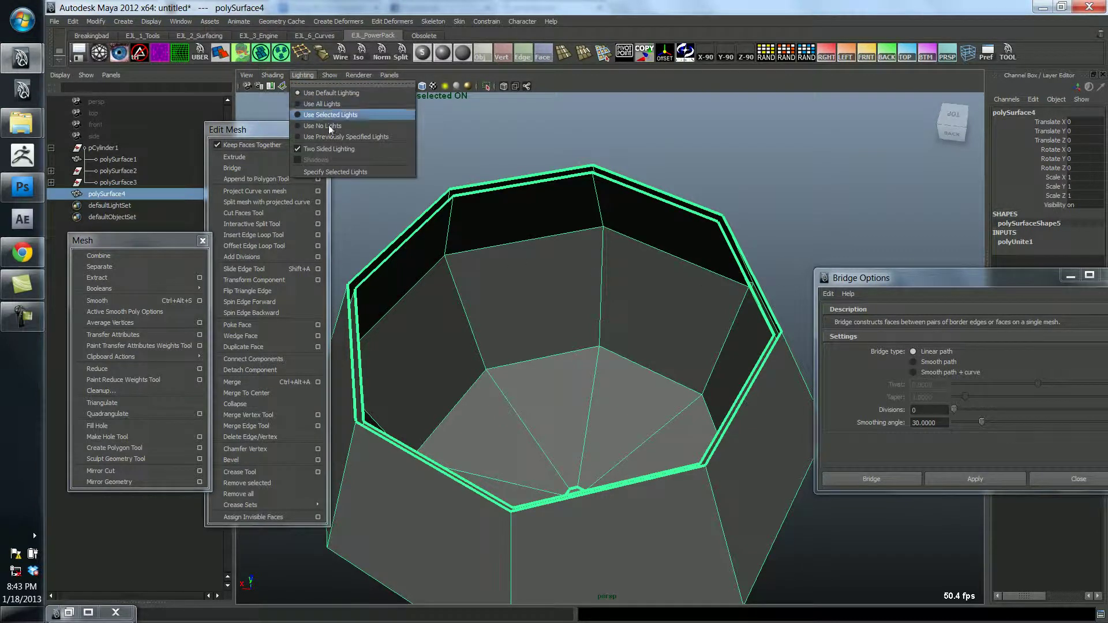
{"action": "left_click", "coordinate": [330, 151]}
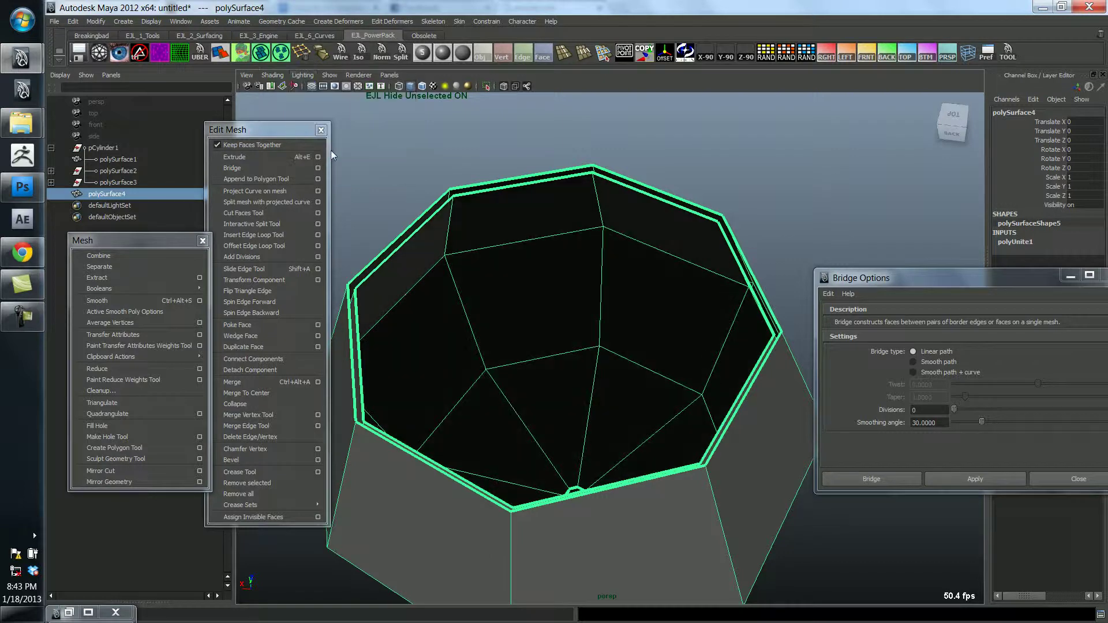
Examine the bowl's inner and outer faces from above and from the side to judge their normal directions
{"action": "left_click", "coordinate": [530, 151]}
{"action": "left_click_drag", "start_coordinate": [548, 303], "coordinate": [524, 278], "text": "alt"}
{"action": "left_click", "coordinate": [555, 277]}
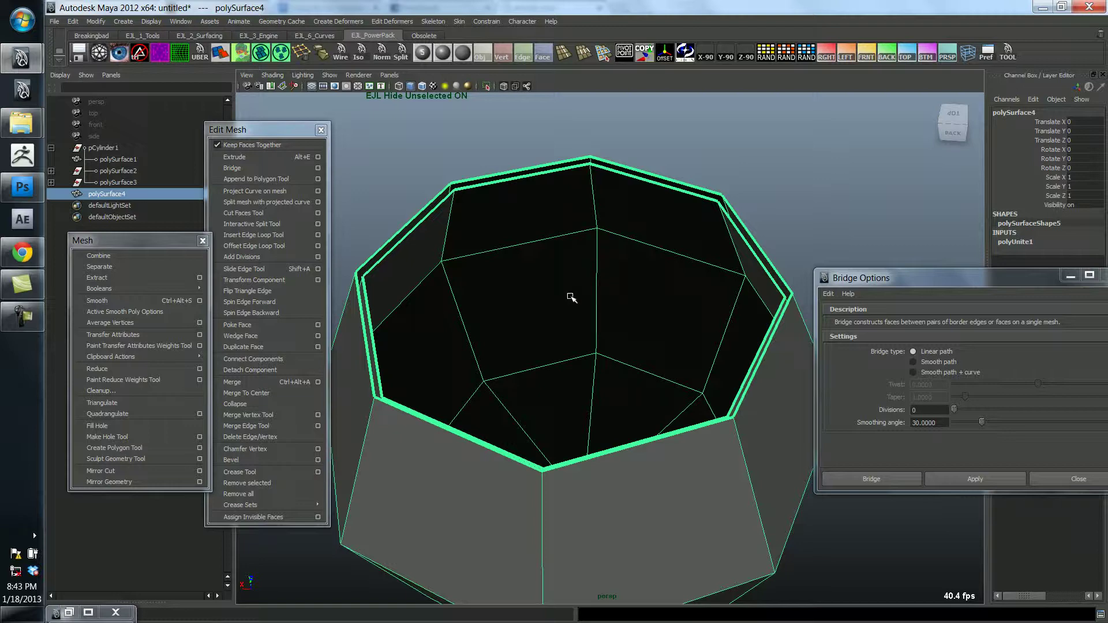
{"action": "right_click_drag", "start_coordinate": [525, 234], "coordinate": [584, 253], "text": "alt"}
{"action": "left_click_drag", "start_coordinate": [584, 252], "coordinate": [601, 241], "text": "alt"}
{"action": "right_click_drag", "start_coordinate": [601, 241], "coordinate": [450, 215], "text": "alt"}
{"action": "left_click_drag", "start_coordinate": [450, 214], "coordinate": [452, 216], "text": "alt"}
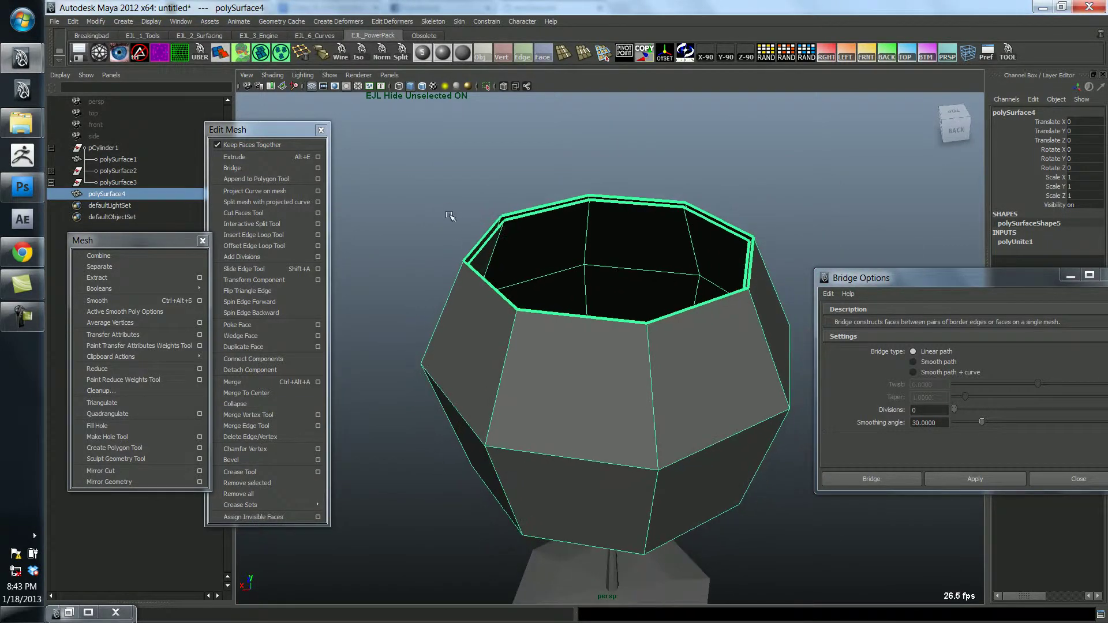
{"action": "right_click_drag", "start_coordinate": [452, 216], "coordinate": [485, 351], "text": "alt"}
{"action": "left_click_drag", "start_coordinate": [471, 338], "coordinate": [498, 293], "text": "alt"}
{"action": "right_click_drag", "start_coordinate": [498, 293], "coordinate": [597, 301], "text": "alt"}
{"action": "left_click_drag", "start_coordinate": [596, 301], "coordinate": [549, 181], "text": "alt"}
Conform the combined bowl's normals and check its faces in wireframe and shaded display
{"action": "key", "text": "space"}
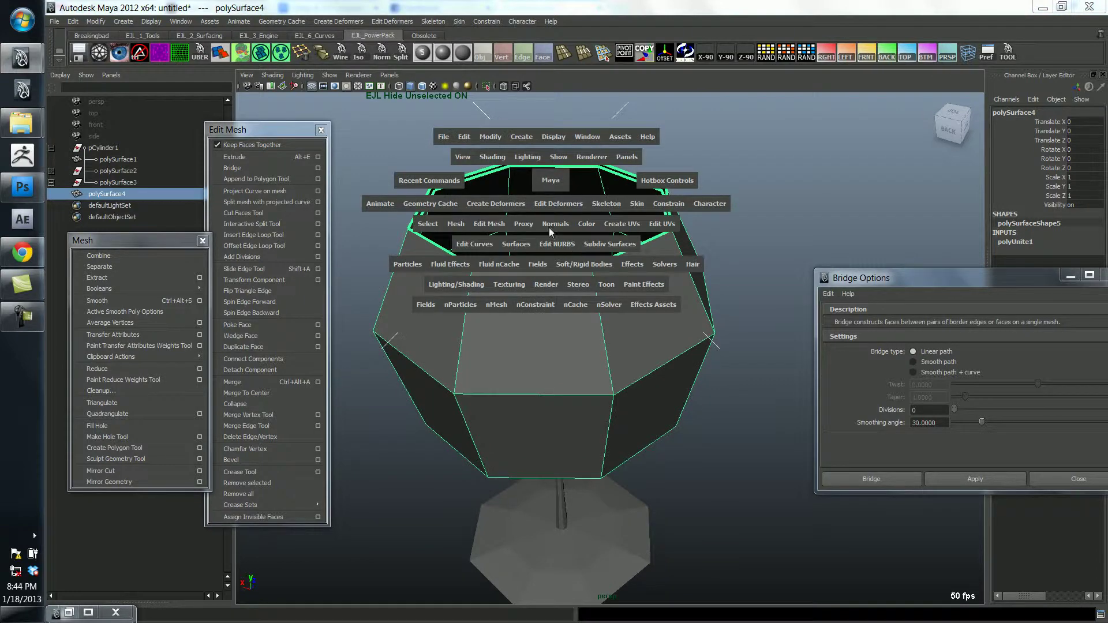
{"action": "left_click", "coordinate": [556, 226]}
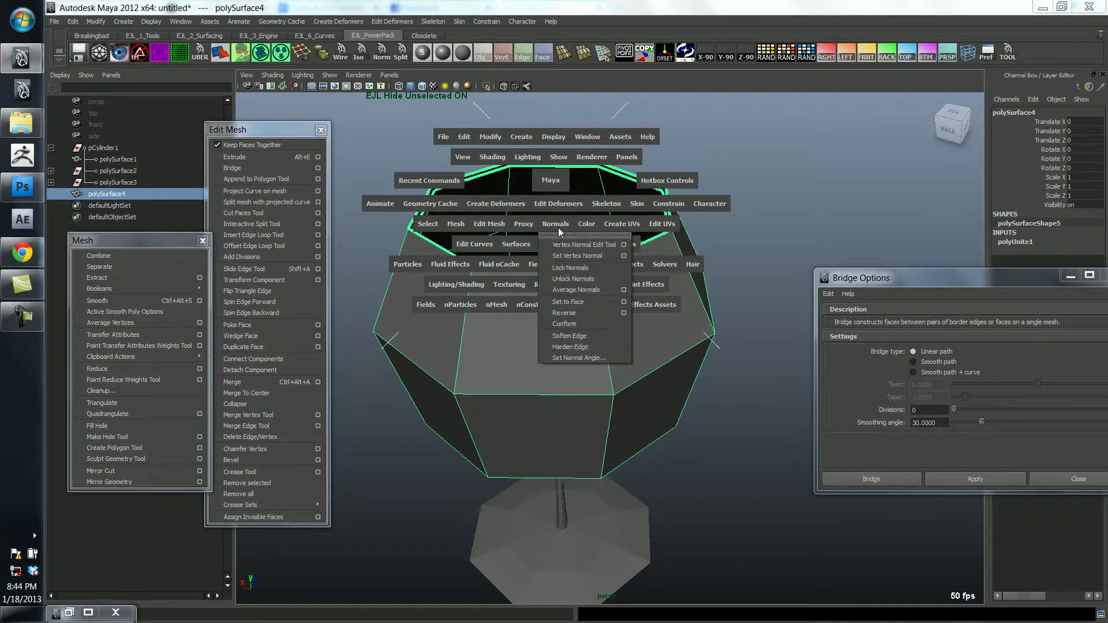
{"action": "left_click", "coordinate": [580, 323]}
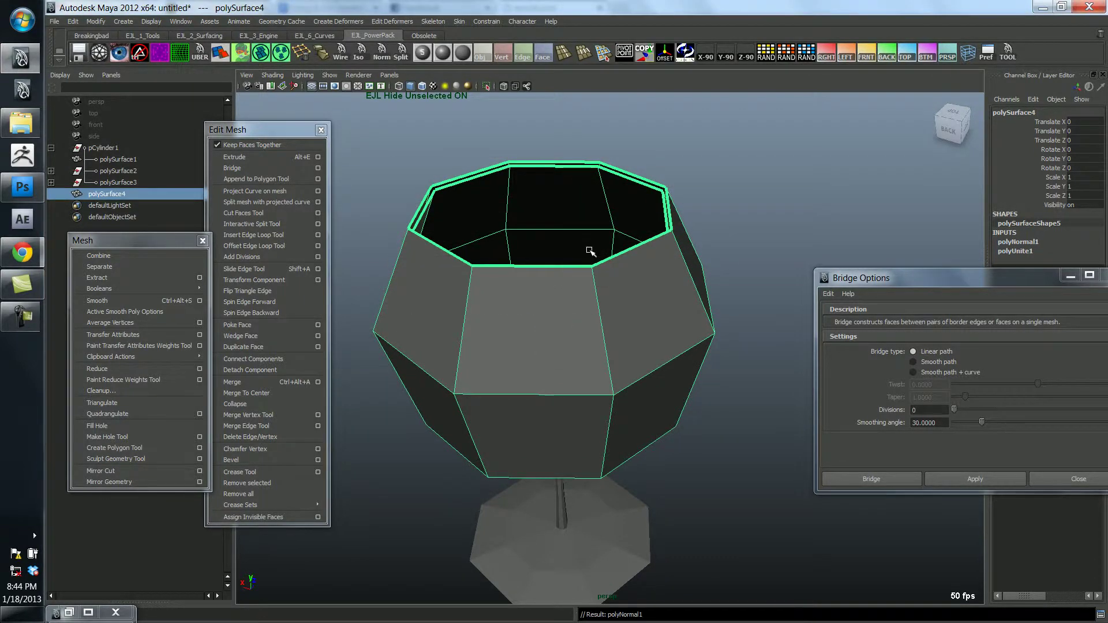
{"action": "left_click_drag", "start_coordinate": [589, 249], "coordinate": [568, 259], "text": "alt"}
{"action": "key", "text": "4"}
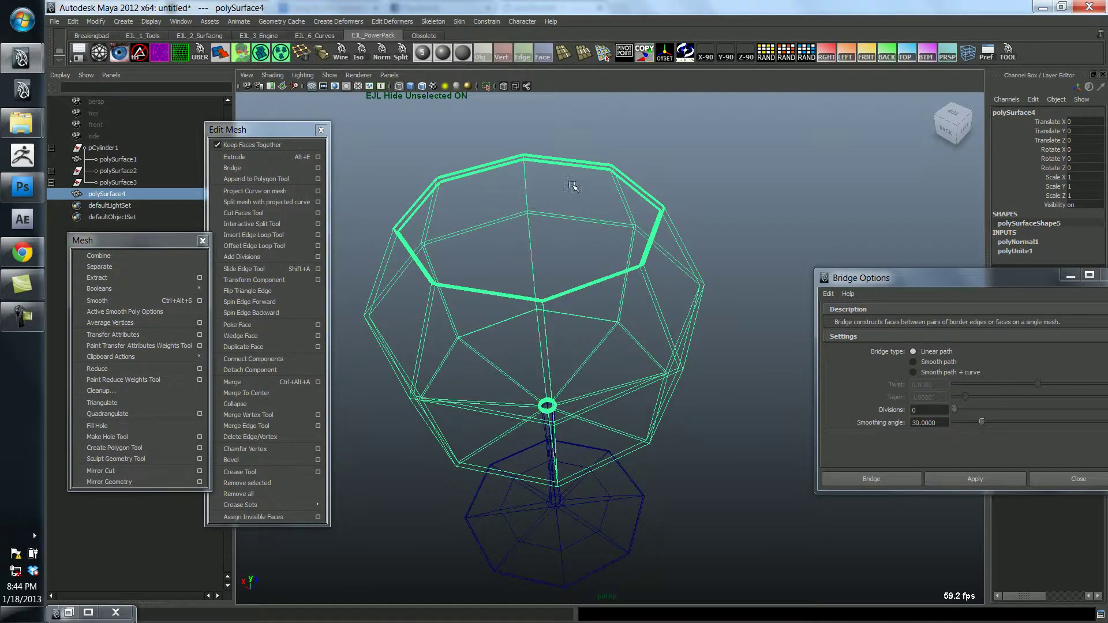
{"action": "mouse_move", "coordinate": [572, 161]}
{"action": "left_mouse_down", "text": "alt"}
{"action": "mouse_move", "coordinate": [568, 191]}
{"action": "mouse_move", "coordinate": [609, 223]}
{"action": "mouse_move", "coordinate": [456, 231]}
{"action": "left_mouse_up", "text": "alt"}
{"action": "key", "text": "5"}
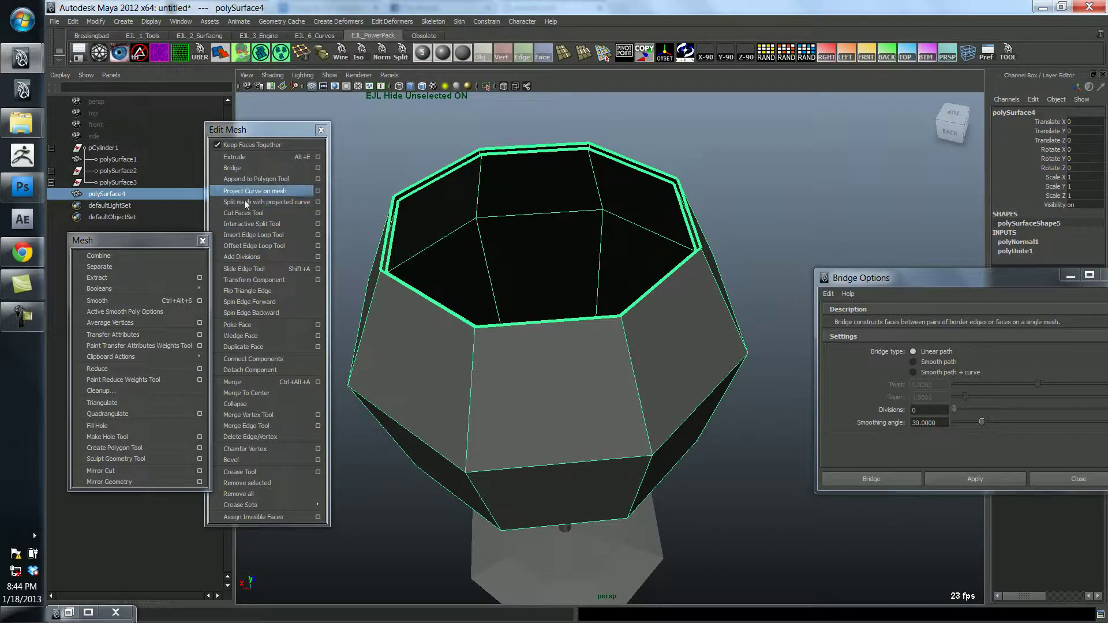
Separate the combined bowl back into its inner and outer shells and return to shaded display
{"action": "left_click_drag", "start_coordinate": [155, 240], "coordinate": [139, 238]}
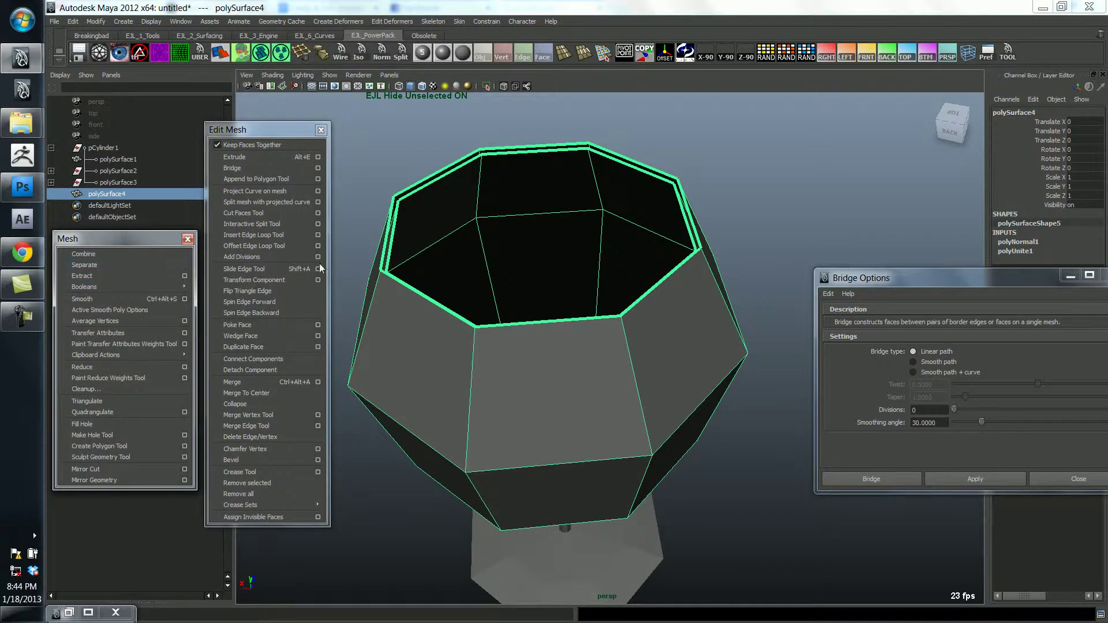
{"action": "key", "text": "4"}
{"action": "mouse_move", "coordinate": [544, 240]}
{"action": "left_mouse_down", "text": "alt"}
{"action": "mouse_move", "coordinate": [473, 235]}
{"action": "mouse_move", "coordinate": [477, 206]}
{"action": "mouse_move", "coordinate": [507, 225]}
{"action": "left_mouse_up", "text": "alt"}
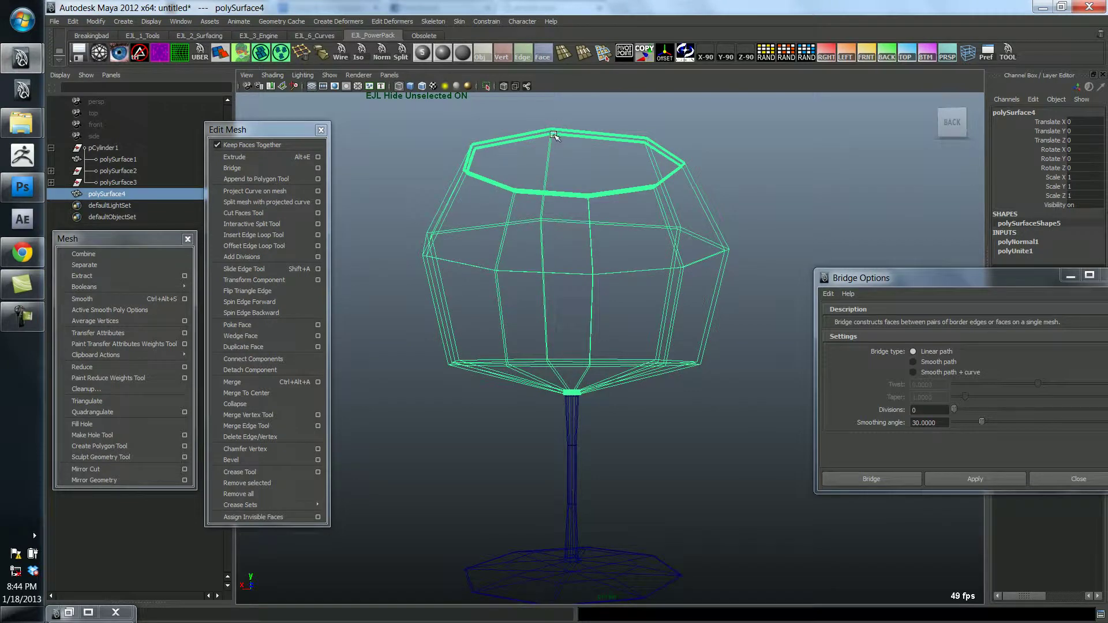
{"action": "left_click", "coordinate": [134, 265]}
{"action": "left_click_drag", "start_coordinate": [547, 210], "coordinate": [519, 262], "text": "alt"}
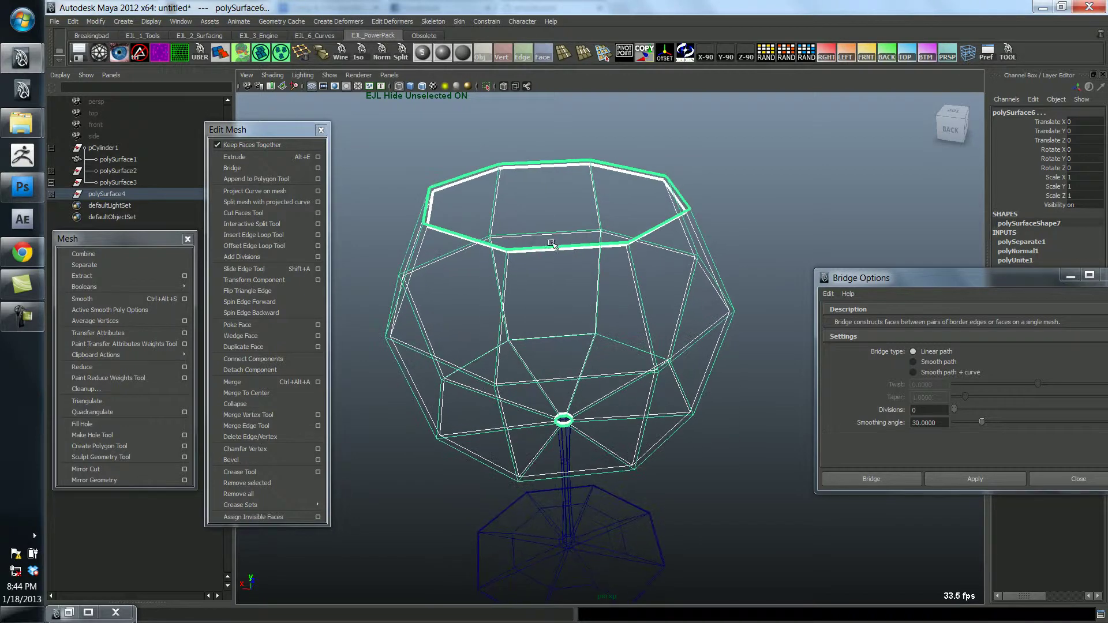
{"action": "key", "text": "5"}
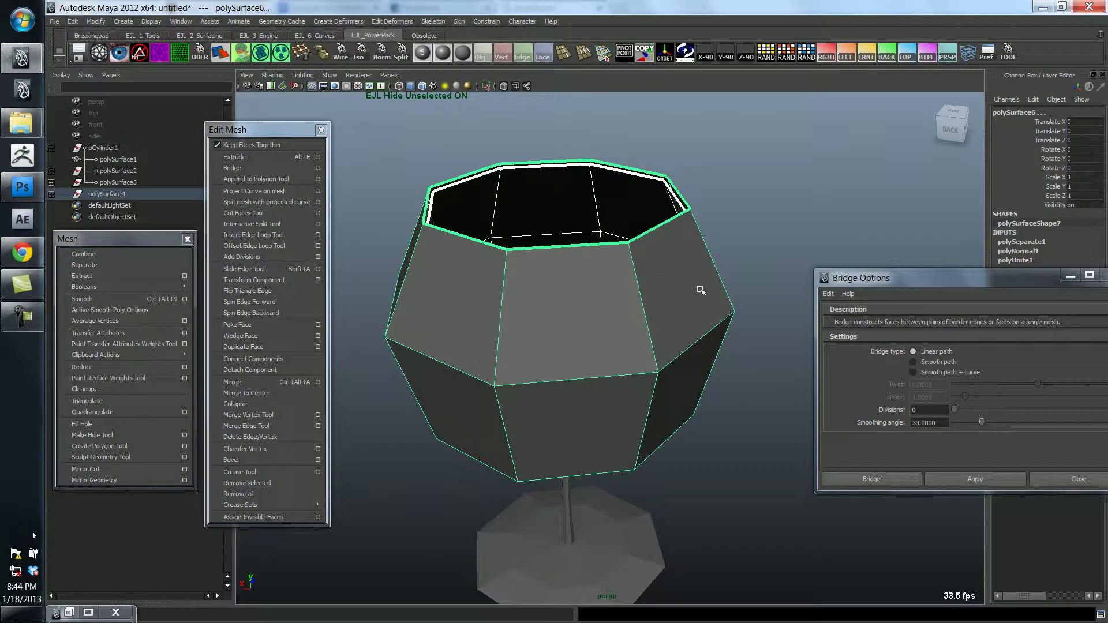
Select only the inner bowl shell and reverse its normals so its faces point into the cup
{"action": "left_click_drag", "start_coordinate": [732, 267], "coordinate": [715, 274], "text": "alt"}
{"action": "left_click", "coordinate": [715, 274]}
{"action": "left_click", "coordinate": [601, 248]}
{"action": "left_click_drag", "start_coordinate": [601, 247], "coordinate": [630, 230], "text": "alt"}
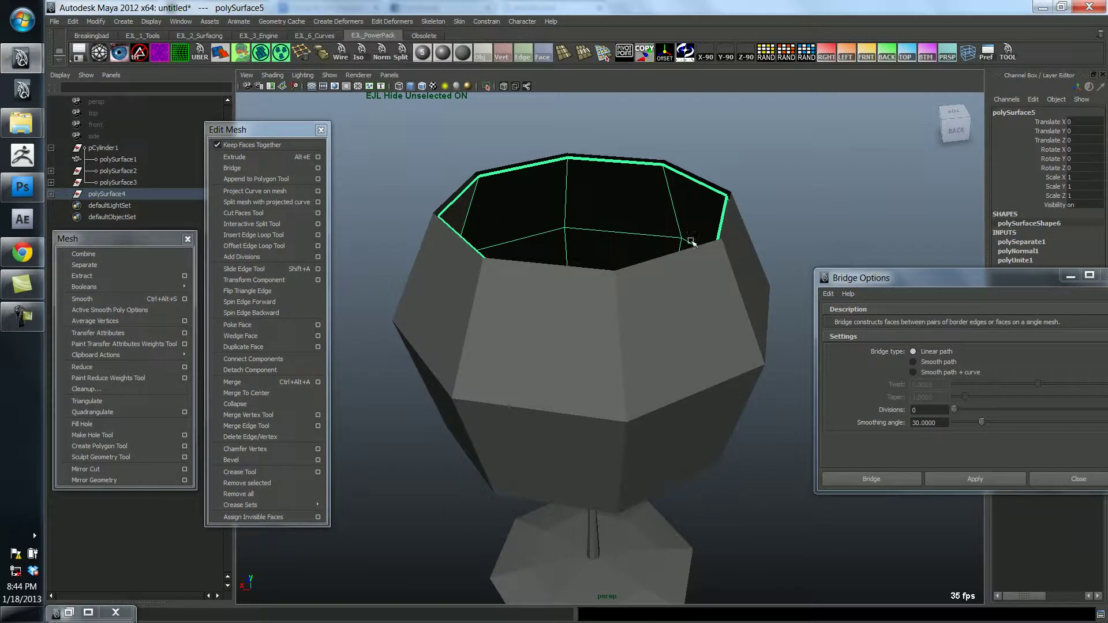
{"action": "middle_click_drag", "start_coordinate": [692, 243], "coordinate": [684, 241], "text": "alt"}
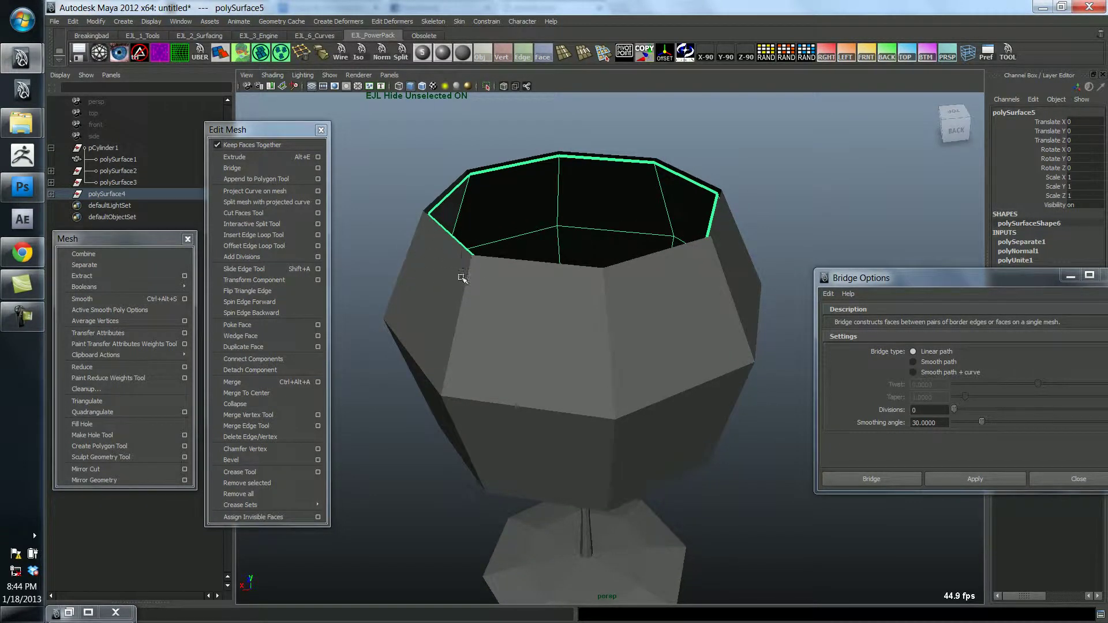
{"action": "key", "text": "space"}
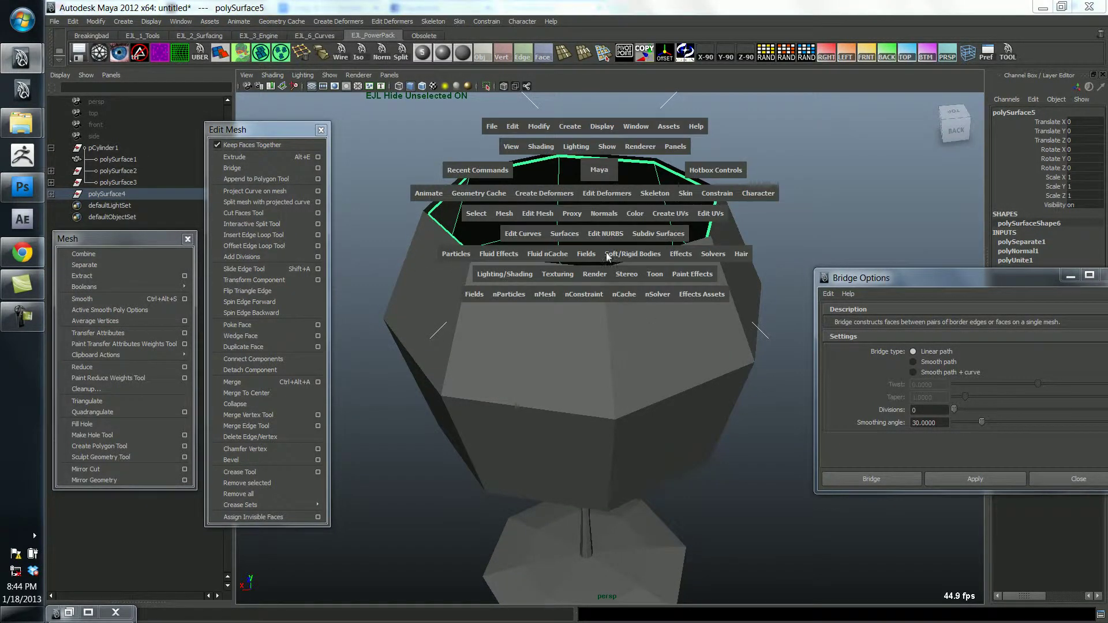
{"action": "left_click", "coordinate": [604, 214]}
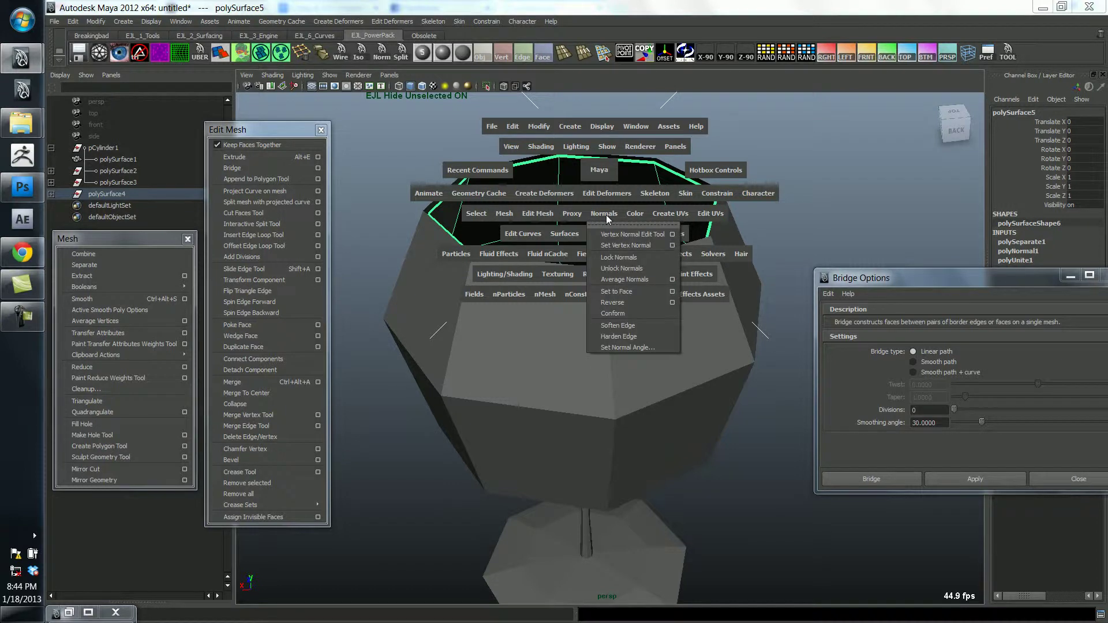
{"action": "left_click", "coordinate": [627, 302]}
{"action": "left_click", "coordinate": [687, 240]}
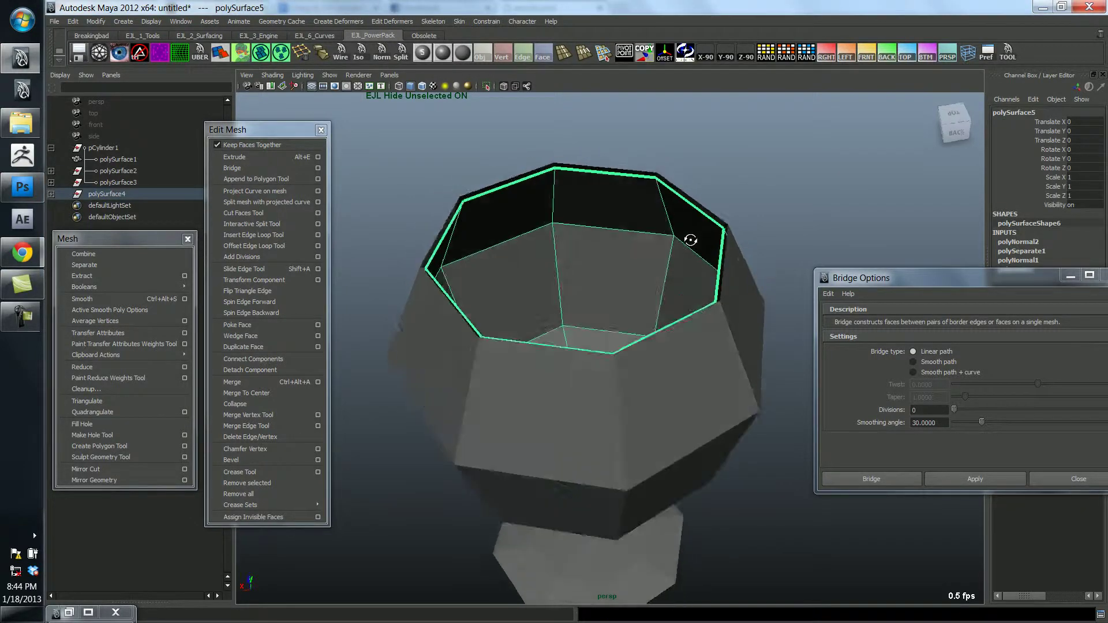
Add the outer bowl shell to the inner shell selection and combine both into a single mesh
{"action": "mouse_move", "coordinate": [687, 240]}
{"action": "left_mouse_down", "text": "alt"}
{"action": "mouse_move", "coordinate": [663, 278]}
{"action": "mouse_move", "coordinate": [668, 242]}
{"action": "left_mouse_up", "text": "alt"}
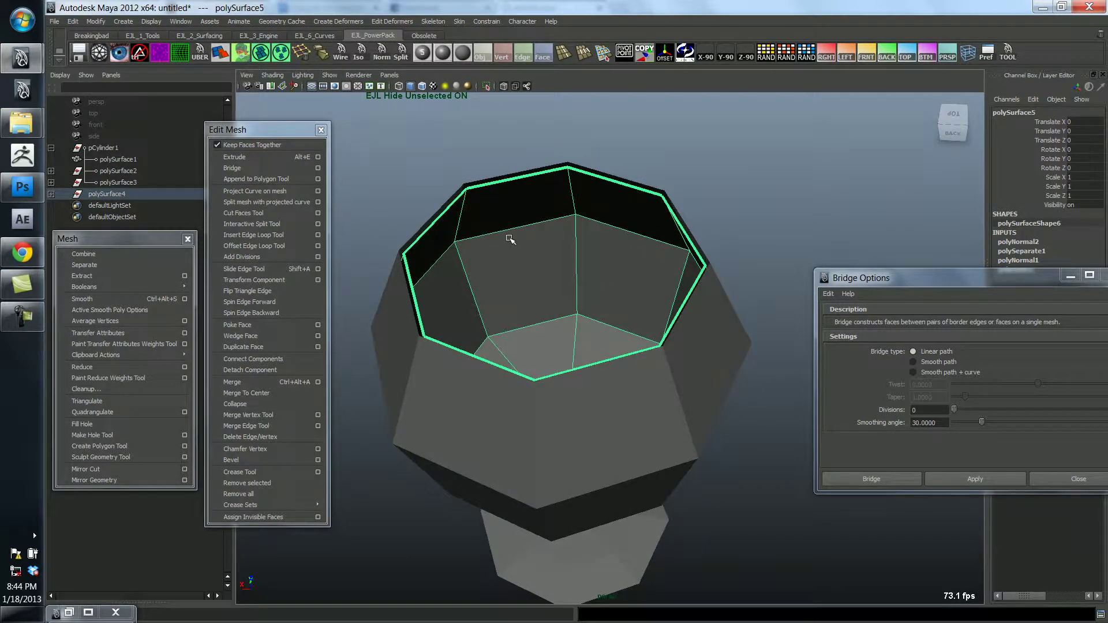
{"action": "left_click_drag", "start_coordinate": [556, 315], "coordinate": [512, 275], "text": "alt"}
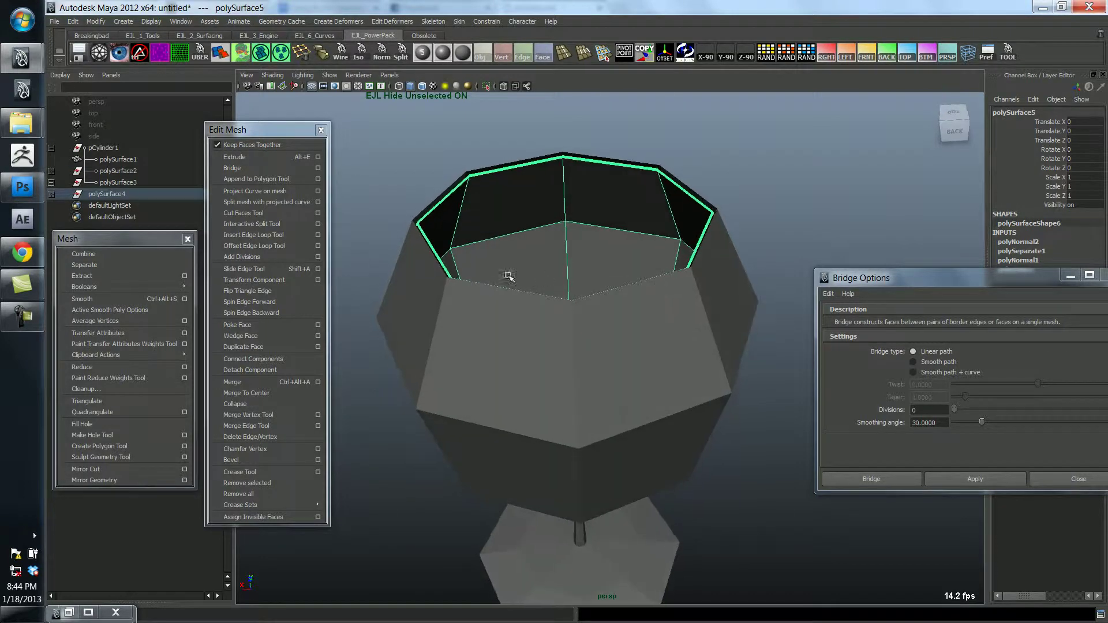
{"action": "left_click", "coordinate": [412, 262]}
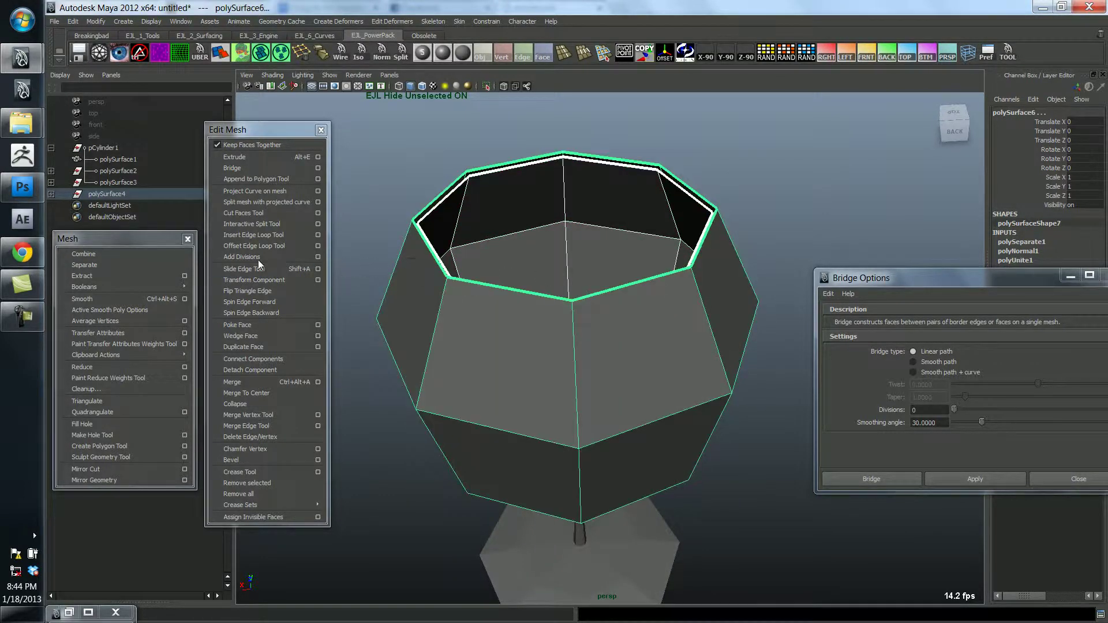
{"action": "left_click", "coordinate": [116, 255]}
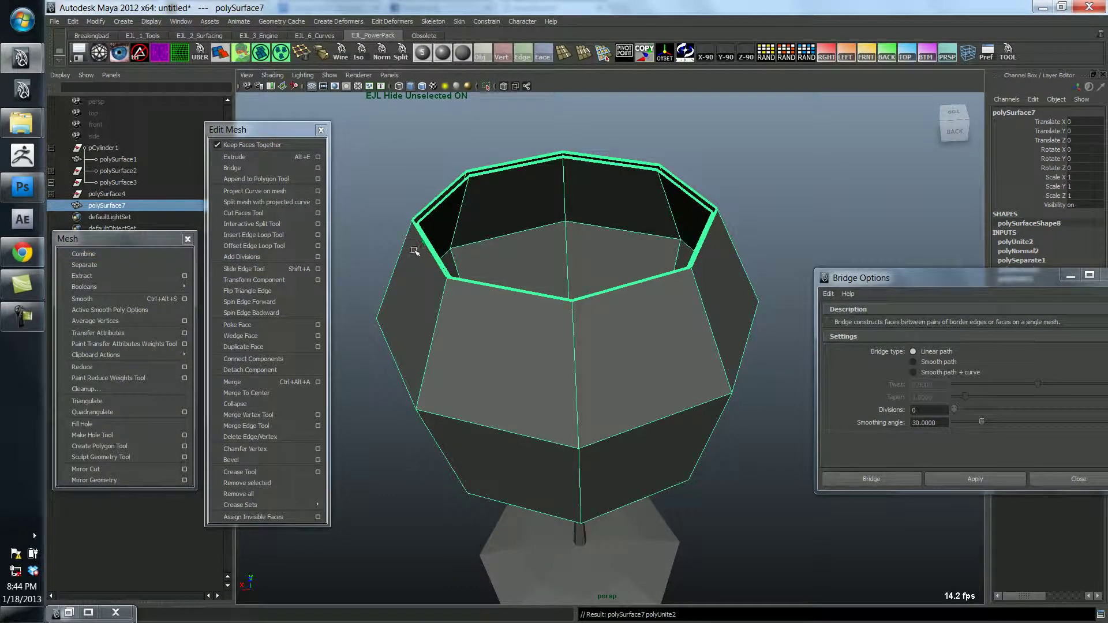
Select the inner and outer border edge loops at the bowl's rim and bridge them with a linear path and 0 divisions
{"action": "left_click_drag", "start_coordinate": [525, 245], "coordinate": [586, 231], "text": "alt"}
{"action": "right_click_drag", "start_coordinate": [586, 230], "coordinate": [600, 191]}
{"action": "middle_click_drag", "start_coordinate": [601, 193], "coordinate": [607, 265], "text": "alt"}
{"action": "scroll", "coordinate": [605, 254], "scroll_direction": "up", "scroll_amount": 2}
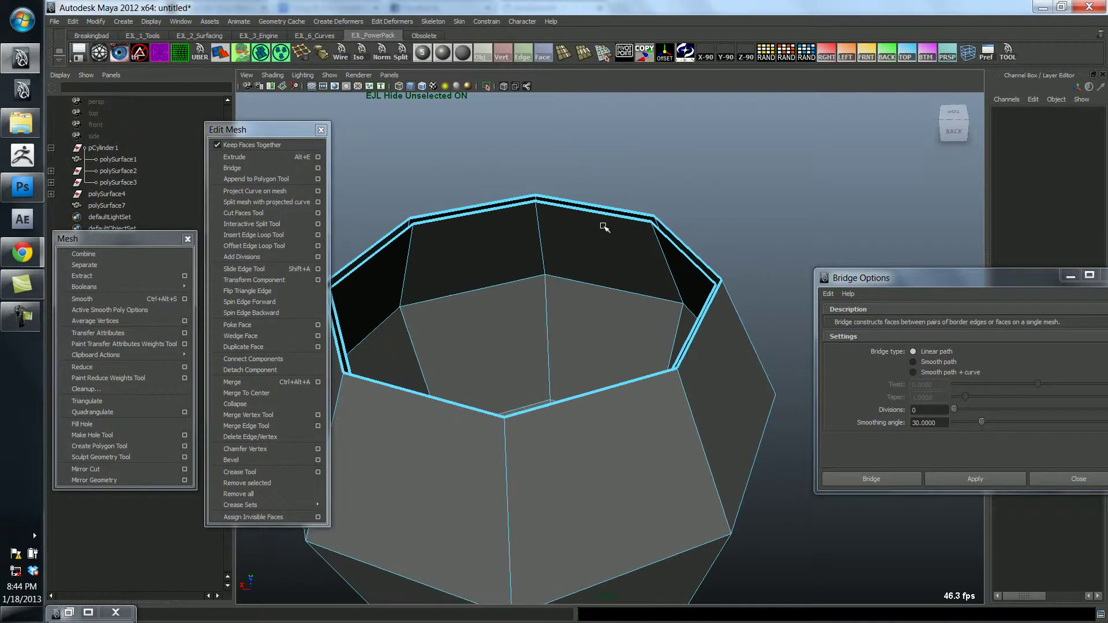
{"action": "double_click", "coordinate": [607, 214]}
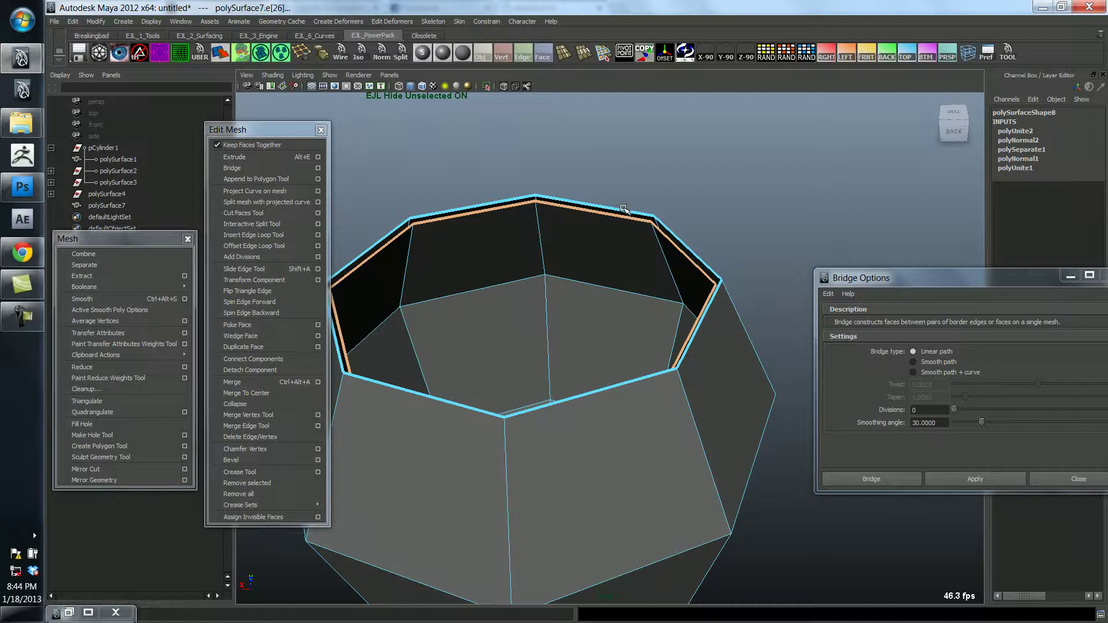
{"action": "double_click", "coordinate": [624, 210], "text": "shift"}
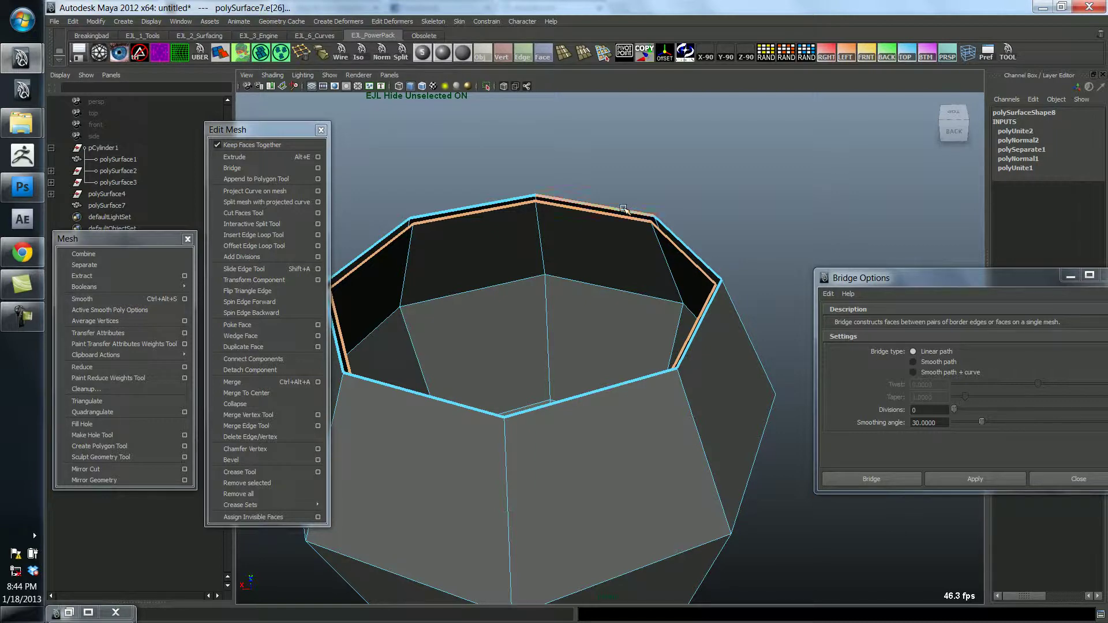
{"action": "left_click", "coordinate": [967, 476]}
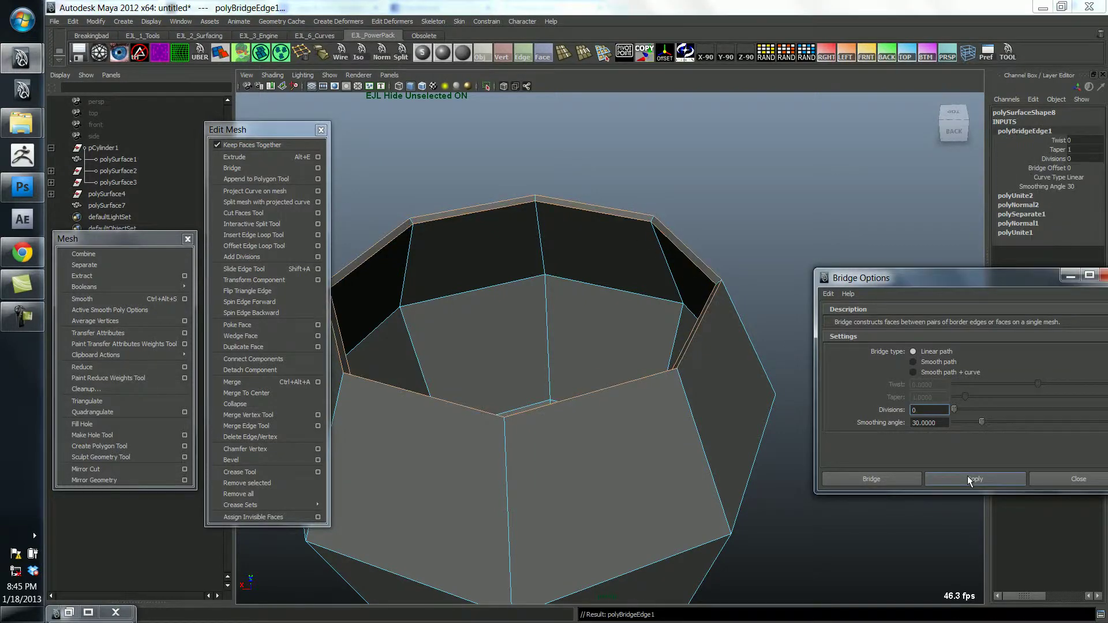
Inspect the bridged rim, try 5 divisions on the bridge and set the divisions back to 0
{"action": "left_click_drag", "start_coordinate": [749, 409], "coordinate": [589, 355], "text": "alt"}
{"action": "right_click_drag", "start_coordinate": [588, 355], "coordinate": [751, 462], "text": "alt"}
{"action": "middle_click_drag", "start_coordinate": [685, 413], "coordinate": [636, 388], "text": "alt"}
{"action": "right_click_drag", "start_coordinate": [574, 306], "coordinate": [581, 299], "text": "alt"}
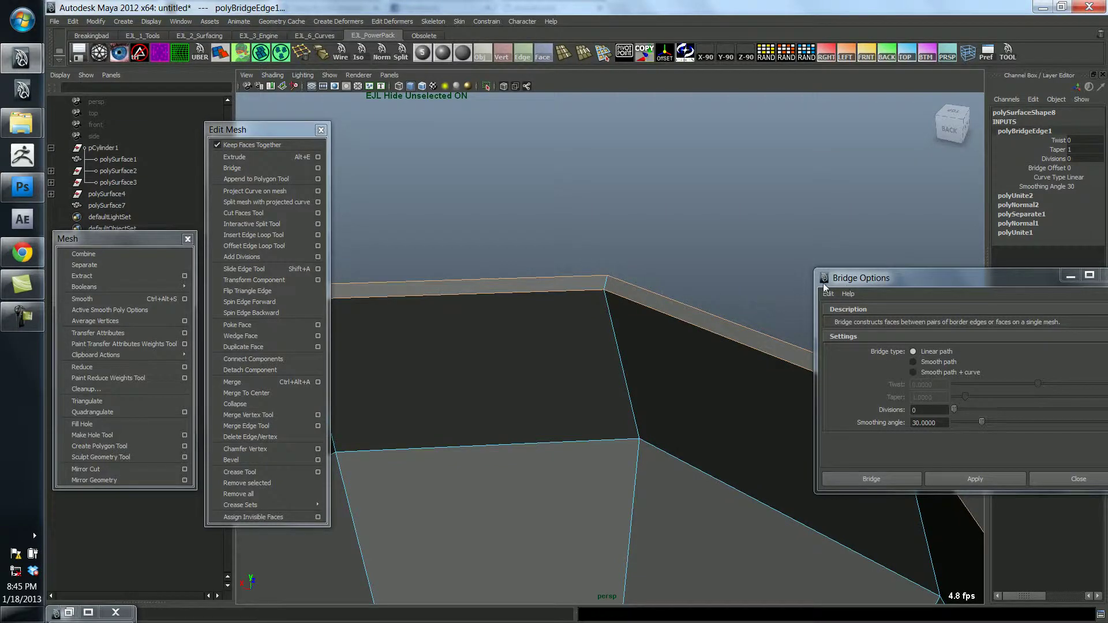
{"action": "right_click_drag", "start_coordinate": [698, 290], "coordinate": [524, 288], "text": "alt"}
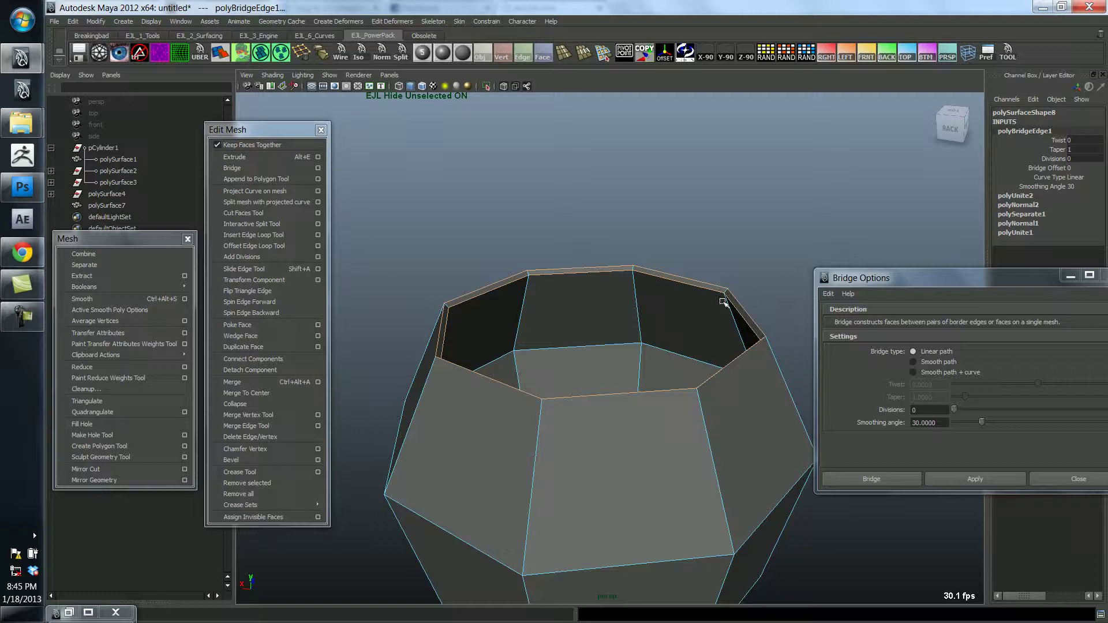
{"action": "left_click_drag", "start_coordinate": [929, 275], "coordinate": [902, 371]}
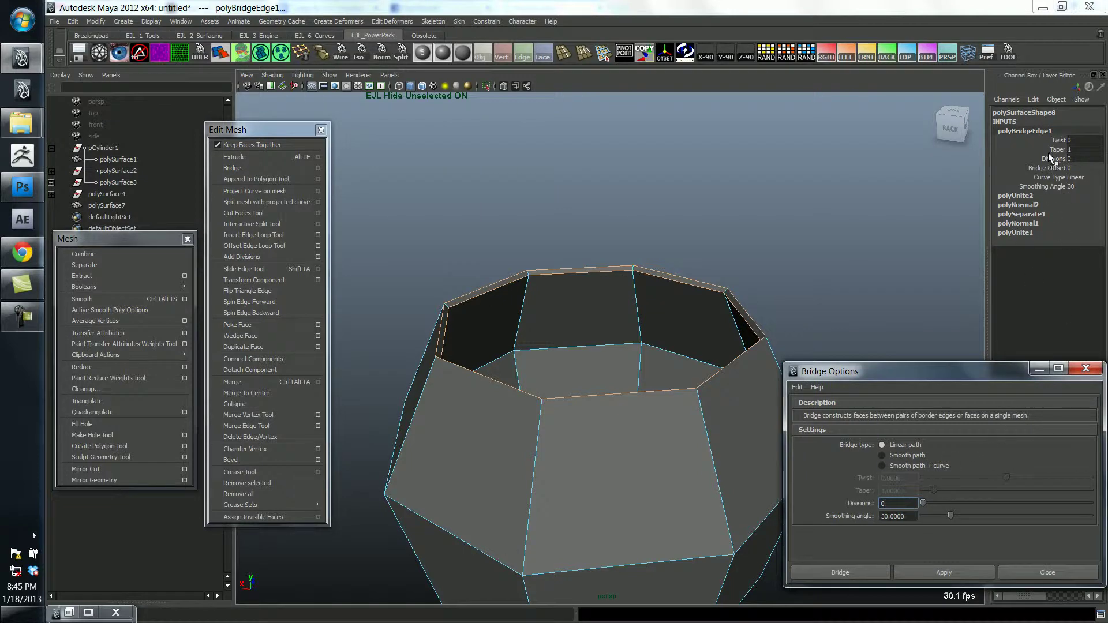
{"action": "left_click", "coordinate": [1054, 160]}
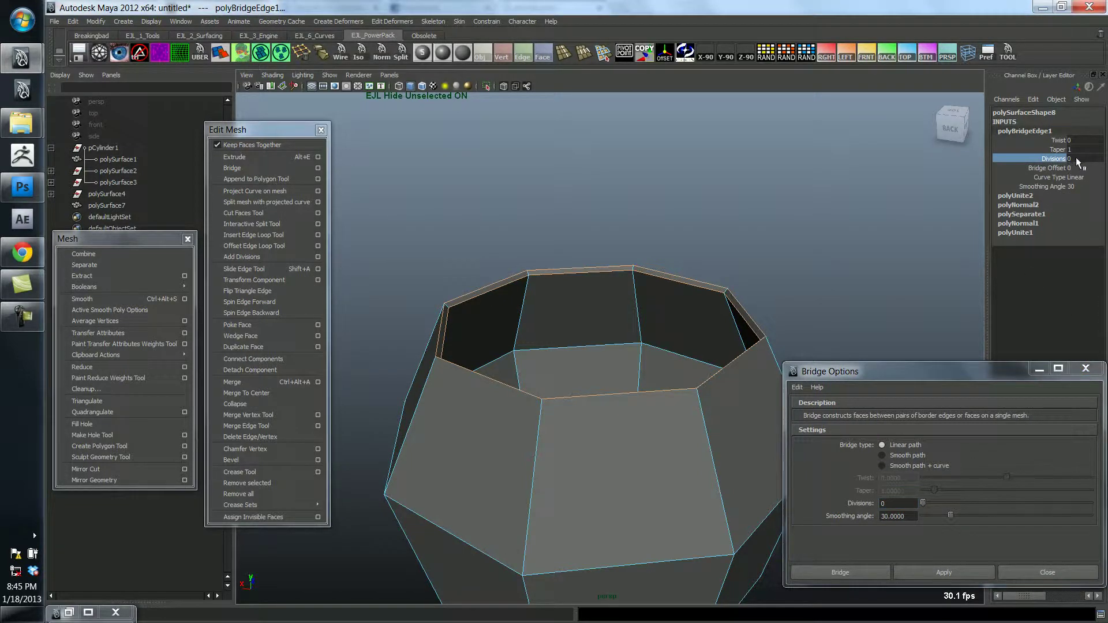
{"action": "mouse_move", "coordinate": [941, 190]}
{"action": "middle_mouse_down"}
{"action": "mouse_move", "coordinate": [924, 187]}
{"action": "mouse_move", "coordinate": [943, 187]}
{"action": "middle_mouse_up"}
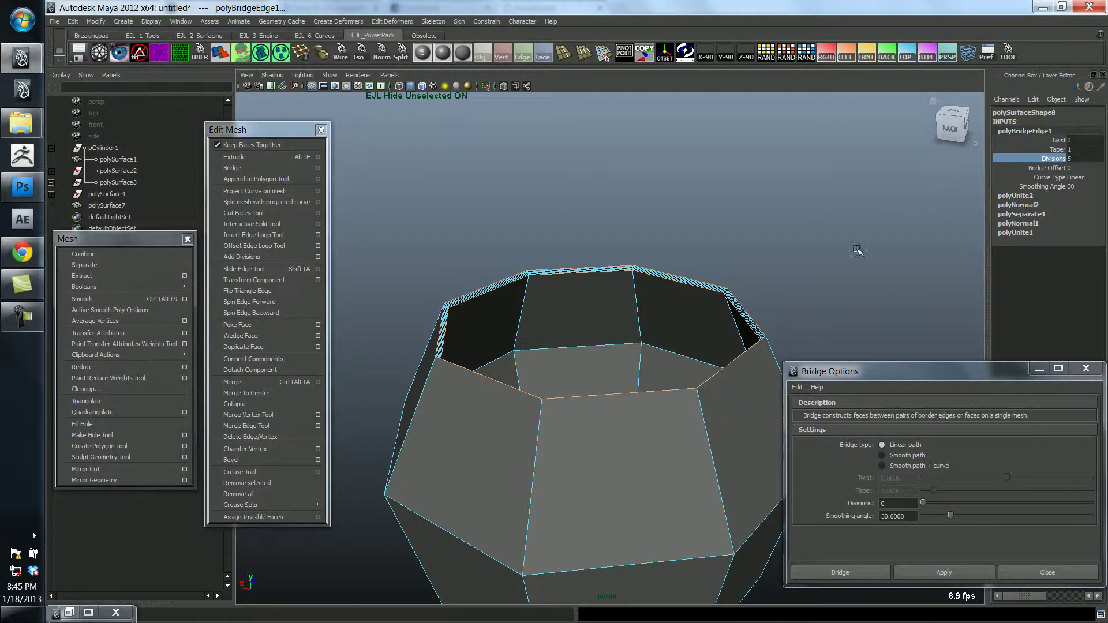
{"action": "scroll", "coordinate": [651, 334], "scroll_direction": "up", "scroll_amount": 5}
{"action": "scroll", "coordinate": [651, 334], "scroll_direction": "up", "scroll_amount": 2}
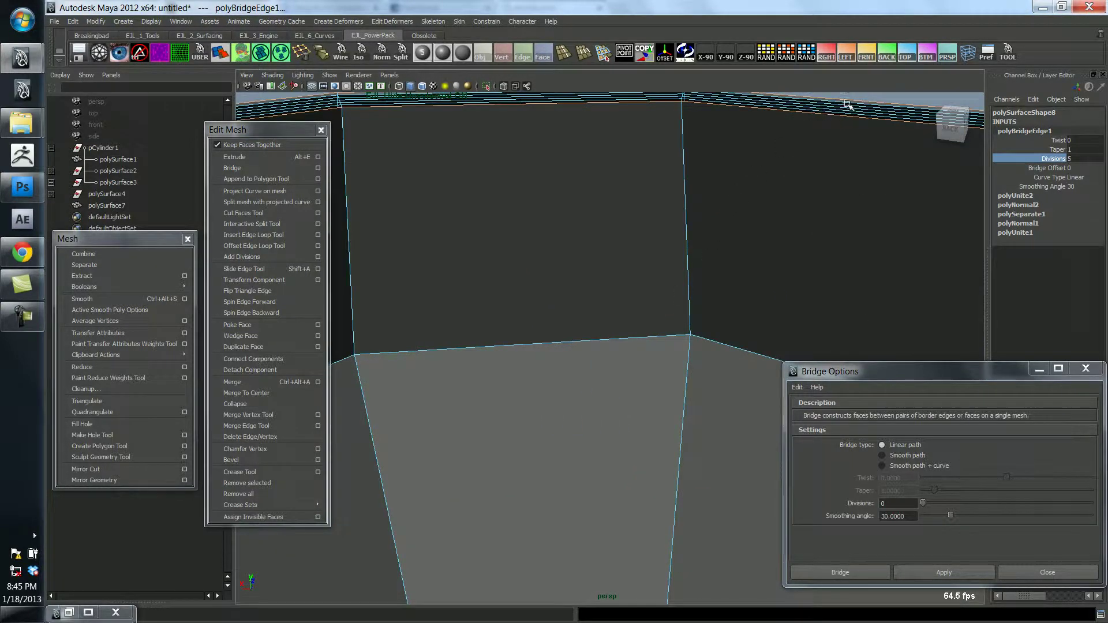
{"action": "right_click_drag", "start_coordinate": [882, 144], "coordinate": [855, 293], "text": "alt"}
{"action": "left_click", "coordinate": [1086, 157]}
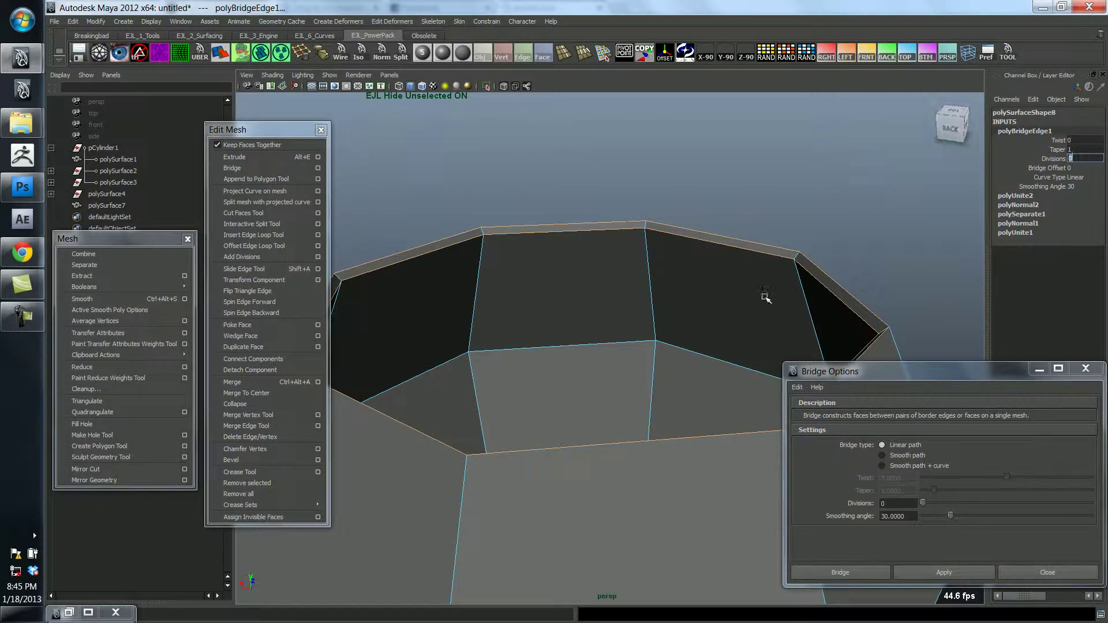
Close the bridge options, select the bowl and examine the hole in its base above the stem in wireframe and shaded display
{"action": "left_click", "coordinate": [783, 330]}
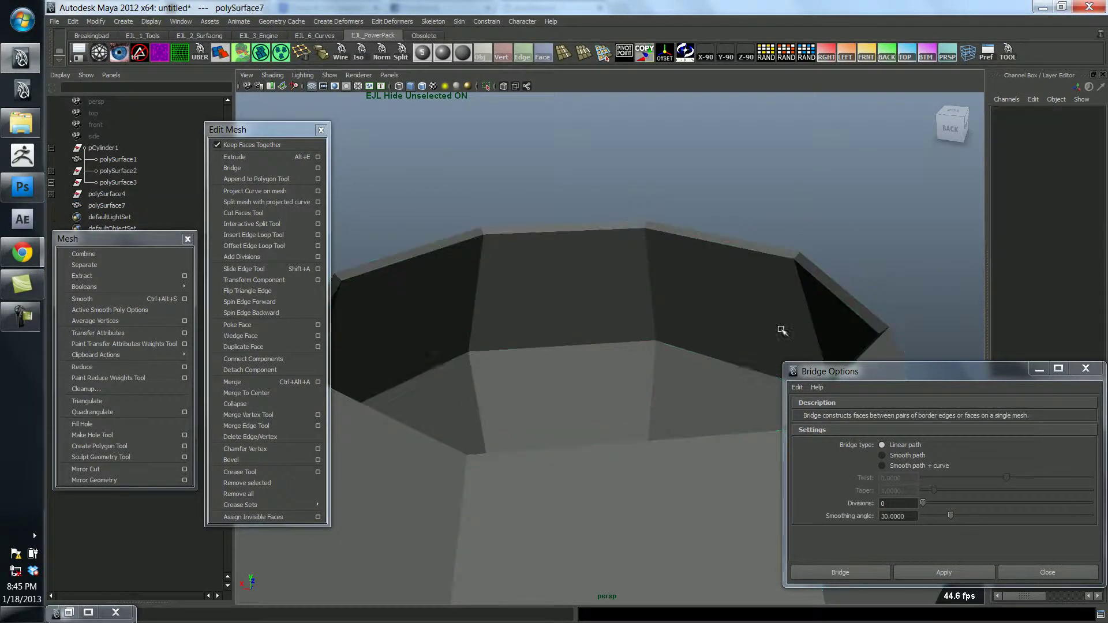
{"action": "left_click", "coordinate": [1100, 373]}
{"action": "left_click_drag", "start_coordinate": [764, 384], "coordinate": [723, 211], "text": "alt"}
{"action": "left_click", "coordinate": [670, 374]}
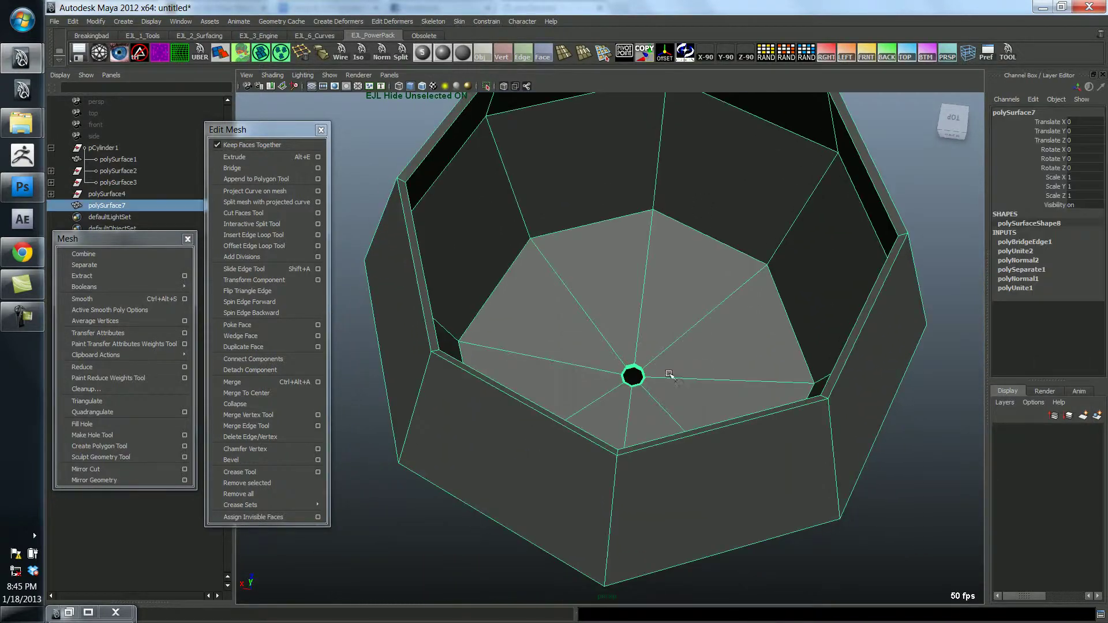
{"action": "right_click_drag", "start_coordinate": [670, 374], "coordinate": [905, 421], "text": "alt"}
{"action": "mouse_move", "coordinate": [905, 421]}
{"action": "left_mouse_down", "text": "alt"}
{"action": "mouse_move", "coordinate": [742, 361]}
{"action": "mouse_move", "coordinate": [712, 374]}
{"action": "left_mouse_up", "text": "alt"}
{"action": "key", "text": "4"}
{"action": "right_click_drag", "start_coordinate": [713, 373], "coordinate": [543, 374], "text": "alt"}
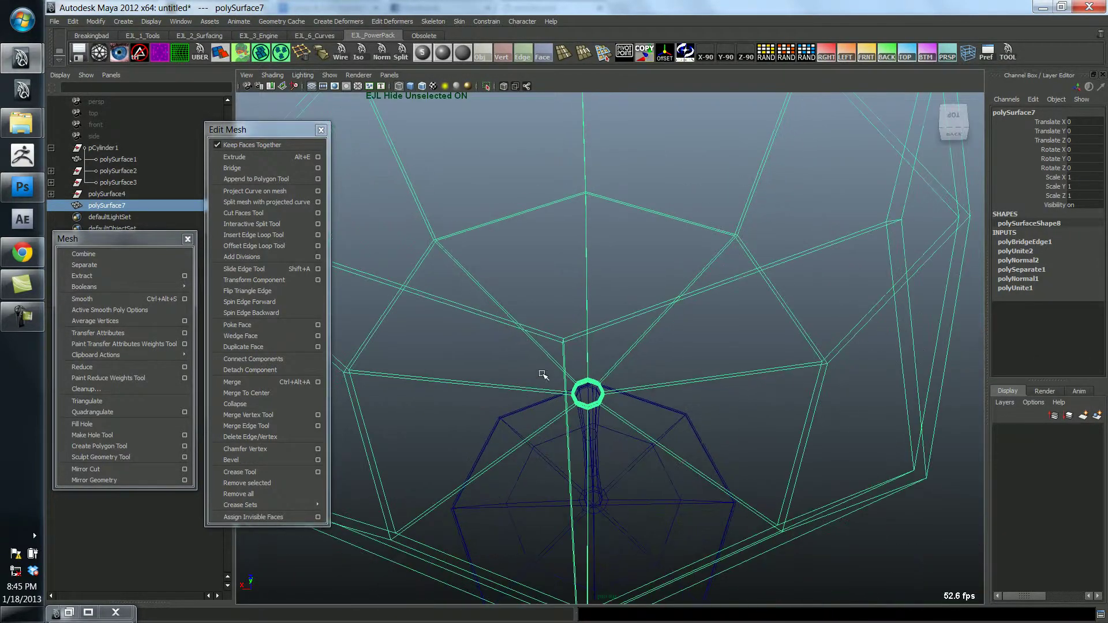
{"action": "mouse_move", "coordinate": [543, 374]}
{"action": "left_mouse_down", "text": "alt"}
{"action": "mouse_move", "coordinate": [693, 346]}
{"action": "mouse_move", "coordinate": [781, 277]}
{"action": "mouse_move", "coordinate": [750, 243]}
{"action": "mouse_move", "coordinate": [666, 312]}
{"action": "mouse_move", "coordinate": [774, 404]}
{"action": "mouse_move", "coordinate": [739, 384]}
{"action": "mouse_move", "coordinate": [611, 362]}
{"action": "mouse_move", "coordinate": [597, 314]}
{"action": "mouse_move", "coordinate": [601, 286]}
{"action": "mouse_move", "coordinate": [626, 262]}
{"action": "mouse_move", "coordinate": [747, 275]}
{"action": "left_mouse_up", "text": "alt"}
{"action": "key", "text": "5"}
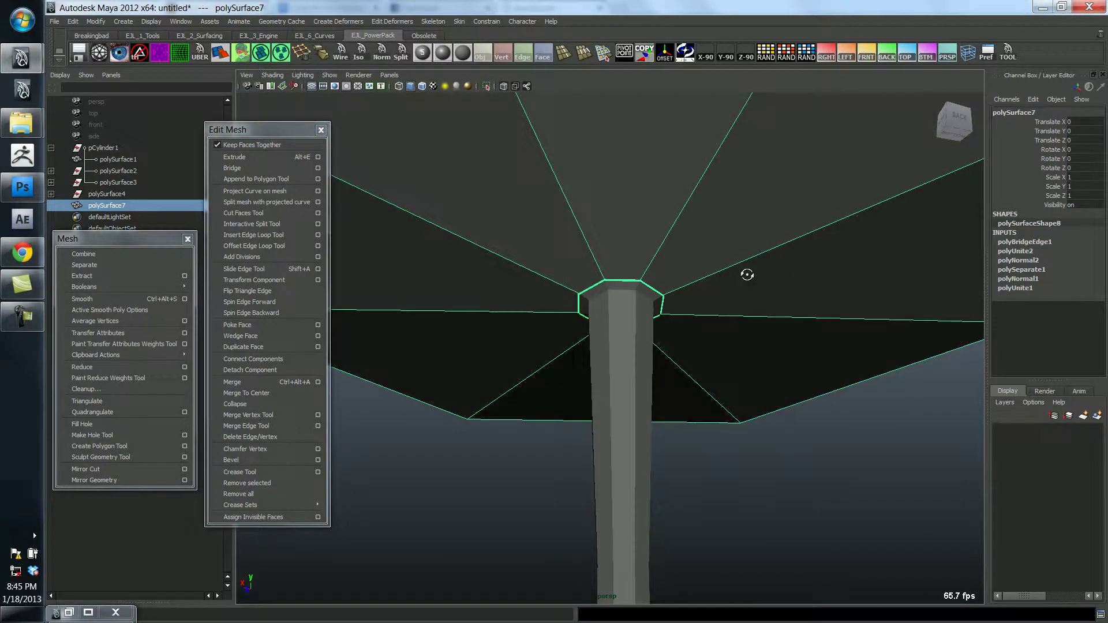
Add the stem to the bowl selection and combine the two into one mesh
{"action": "left_click", "coordinate": [634, 344], "text": "shift"}
{"action": "left_click_drag", "start_coordinate": [635, 372], "coordinate": [594, 354], "text": "alt"}
{"action": "key", "text": "alt+h"}
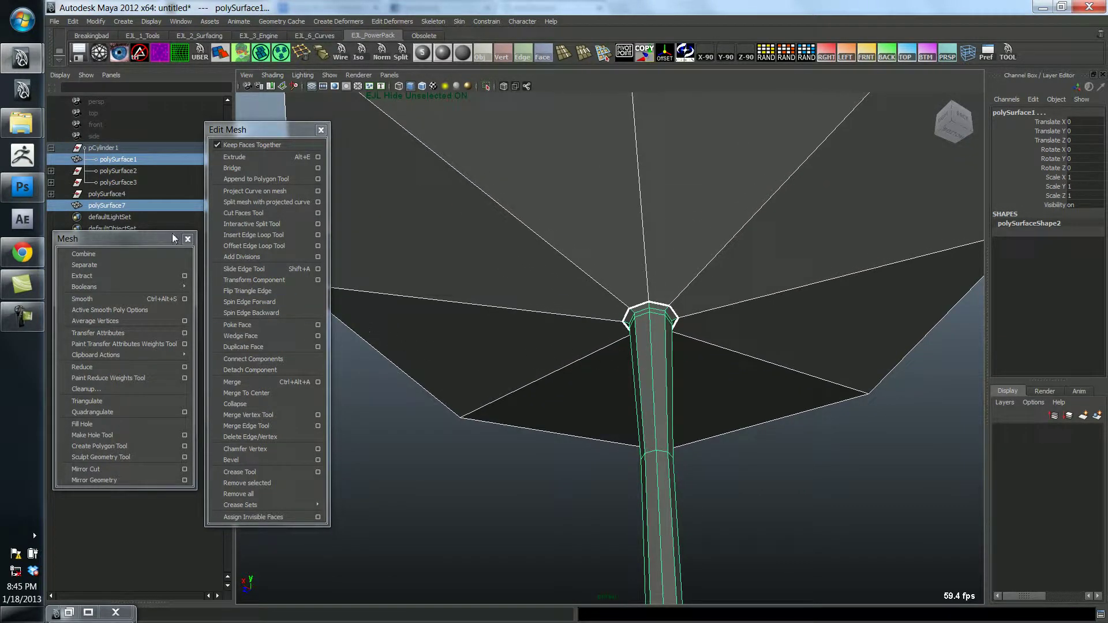
{"action": "left_click", "coordinate": [109, 255]}
Select the border edge loop around the opening under the bowl and nudge it slightly along the vertical axis
{"action": "left_click_drag", "start_coordinate": [593, 279], "coordinate": [598, 237], "text": "alt"}
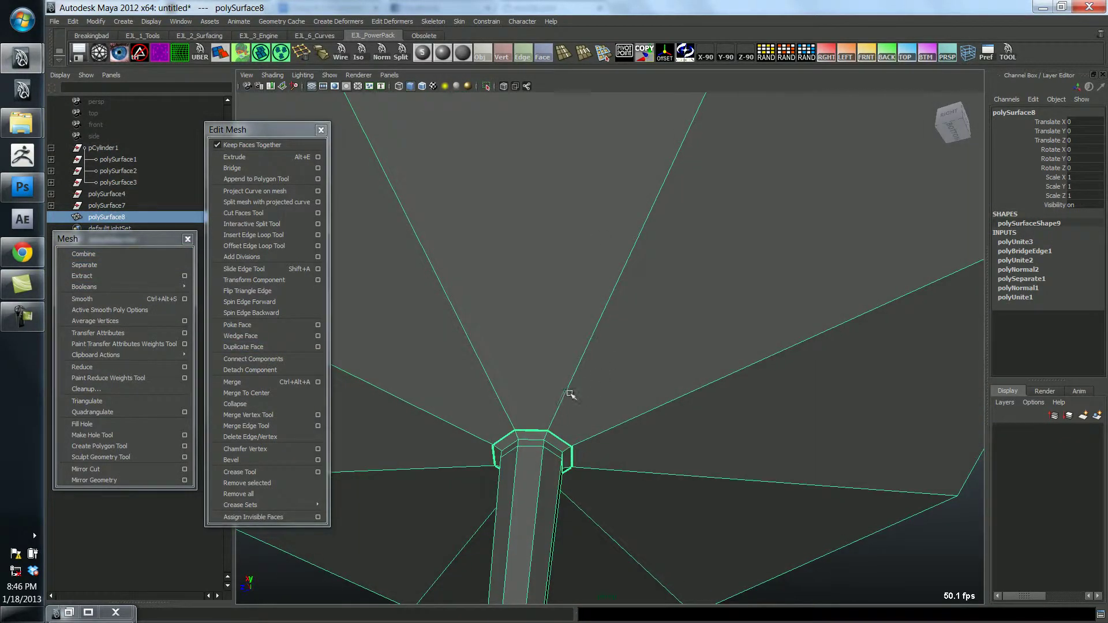
{"action": "middle_click_drag", "start_coordinate": [523, 434], "coordinate": [586, 360], "text": "alt"}
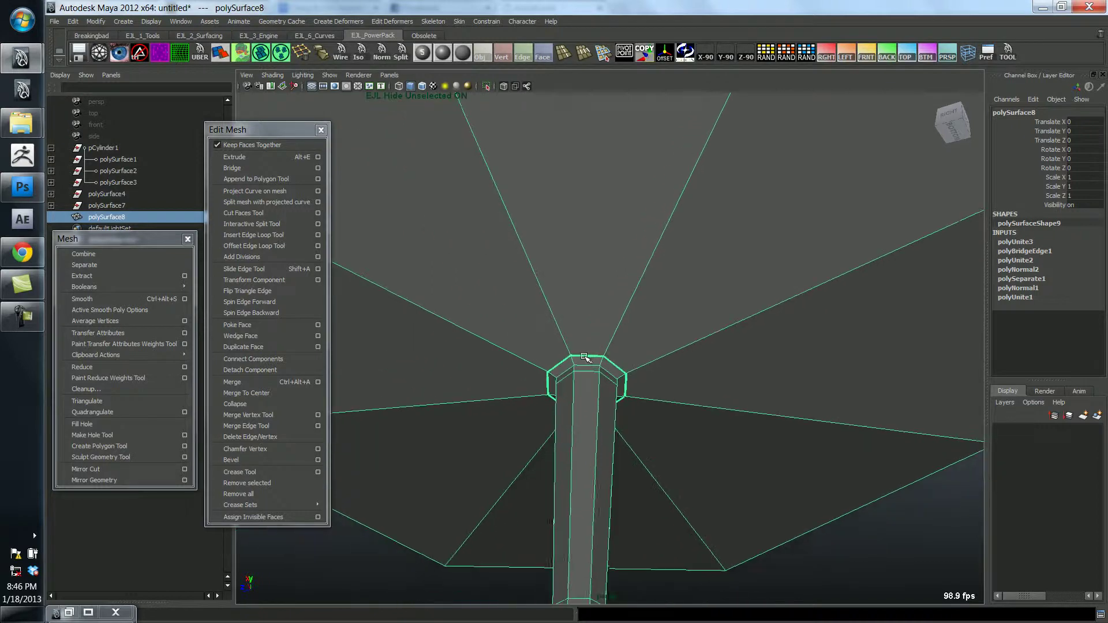
{"action": "left_click_drag", "start_coordinate": [586, 359], "coordinate": [662, 349], "text": "alt"}
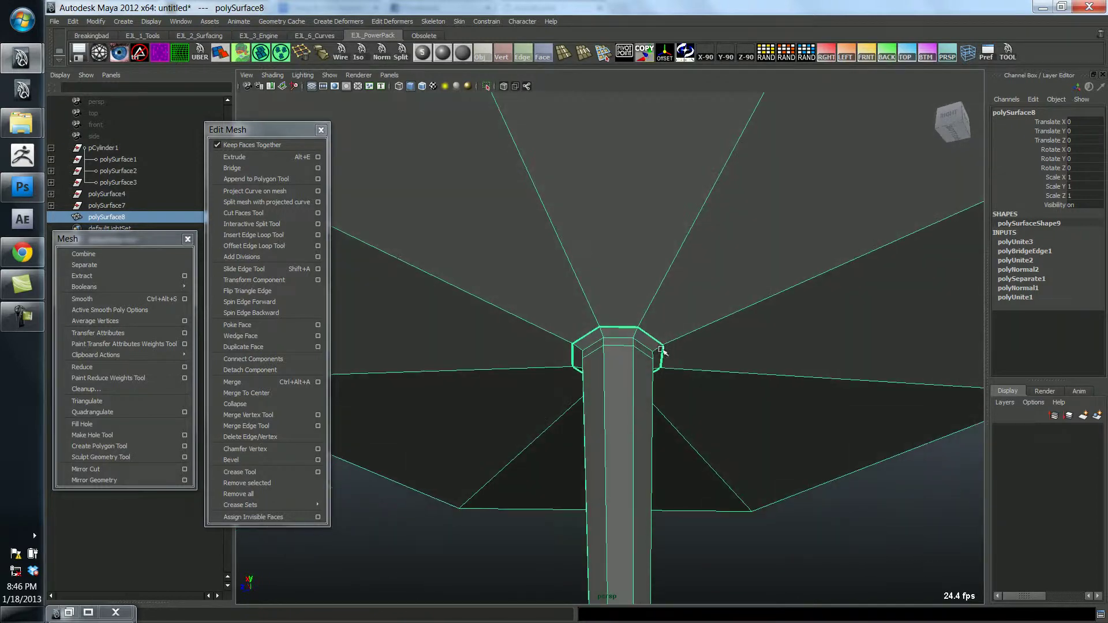
{"action": "key", "text": "F10"}
{"action": "double_click", "coordinate": [623, 327]}
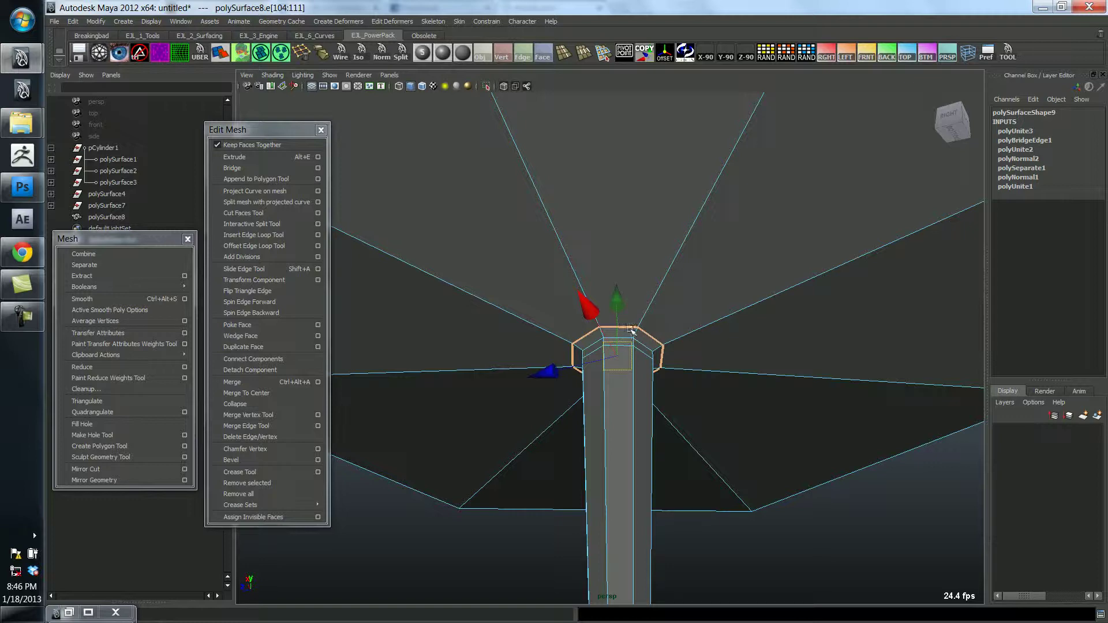
{"action": "mouse_move", "coordinate": [616, 303]}
{"action": "left_mouse_down"}
{"action": "mouse_move", "coordinate": [616, 290]}
{"action": "mouse_move", "coordinate": [616, 318]}
{"action": "mouse_move", "coordinate": [616, 305]}
{"action": "left_mouse_up"}
{"action": "right_click_drag", "start_coordinate": [621, 374], "coordinate": [591, 377], "text": "alt"}
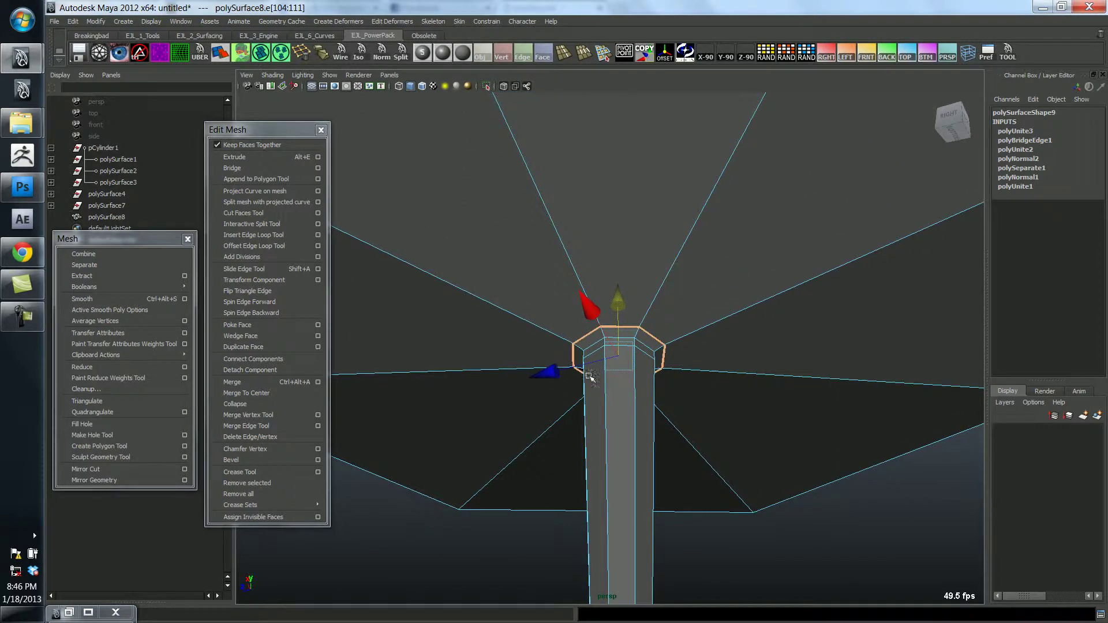
Show the mesh as wireframe and merge the selected vertices at one corner of the ring where bowl meets stem
{"action": "right_click_drag", "start_coordinate": [656, 333], "coordinate": [699, 301]}
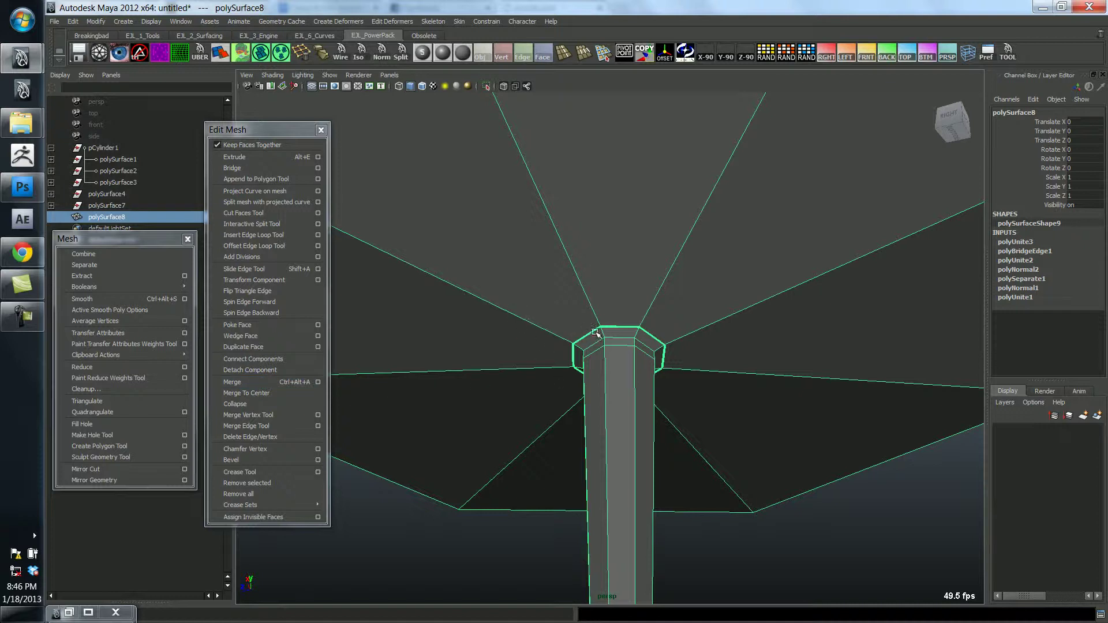
{"action": "right_click_drag", "start_coordinate": [598, 325], "coordinate": [559, 325]}
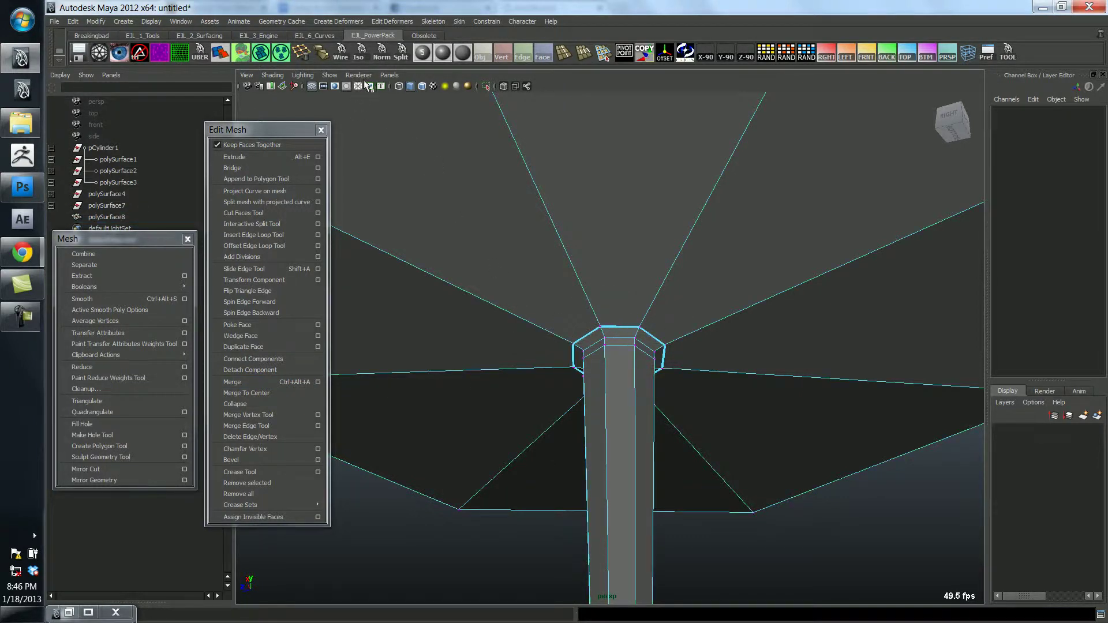
{"action": "left_click", "coordinate": [400, 87]}
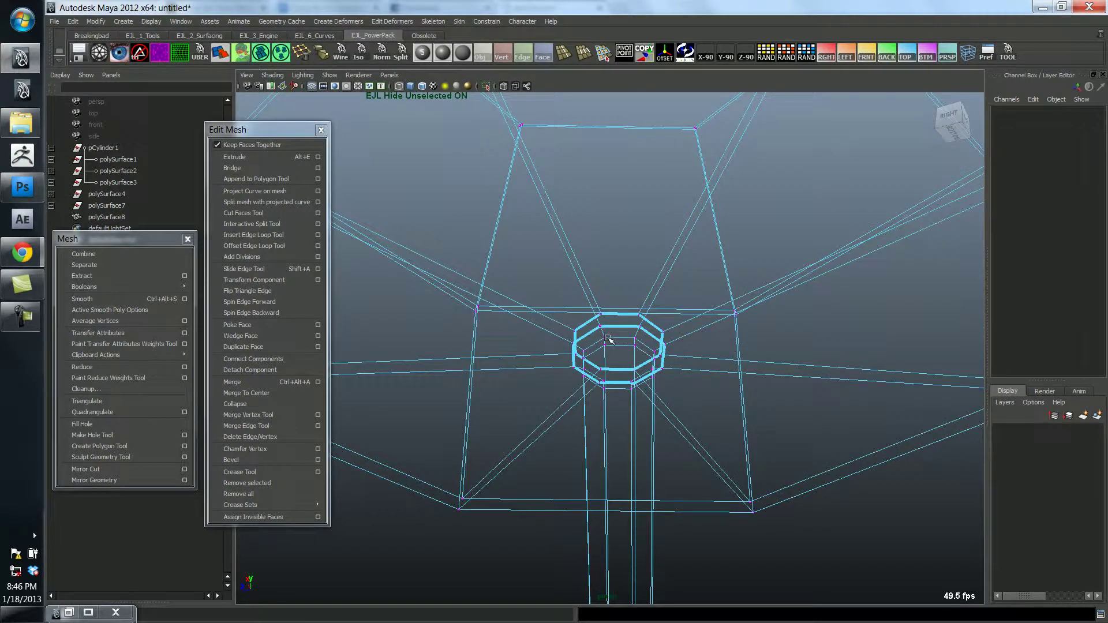
{"action": "left_click_drag", "start_coordinate": [608, 339], "coordinate": [618, 373], "text": "alt"}
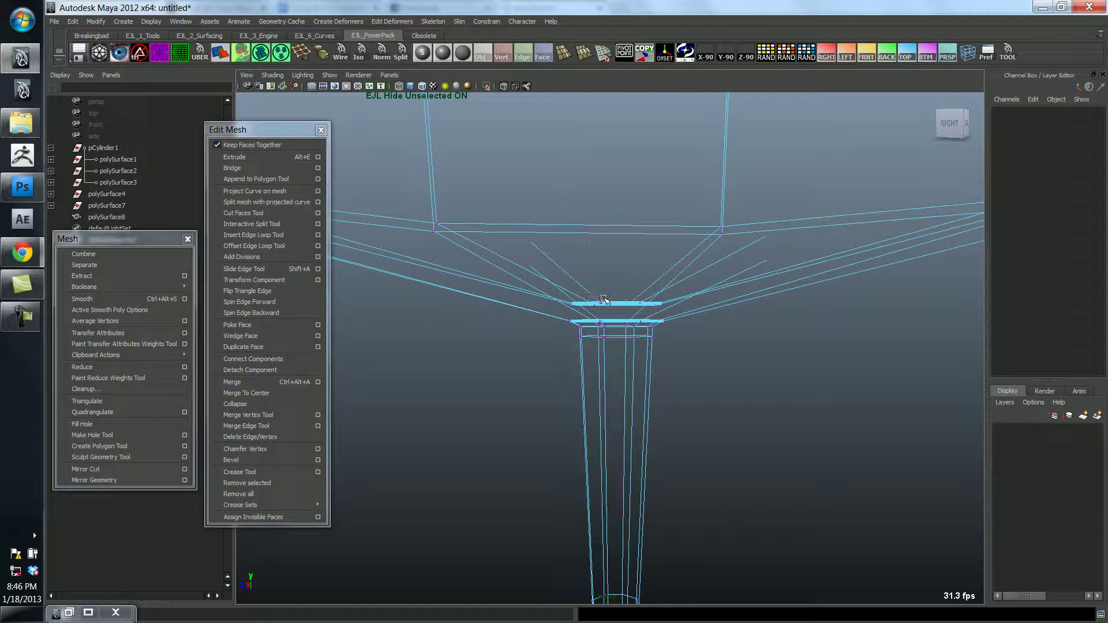
{"action": "left_click_drag", "start_coordinate": [604, 298], "coordinate": [606, 327], "text": "alt"}
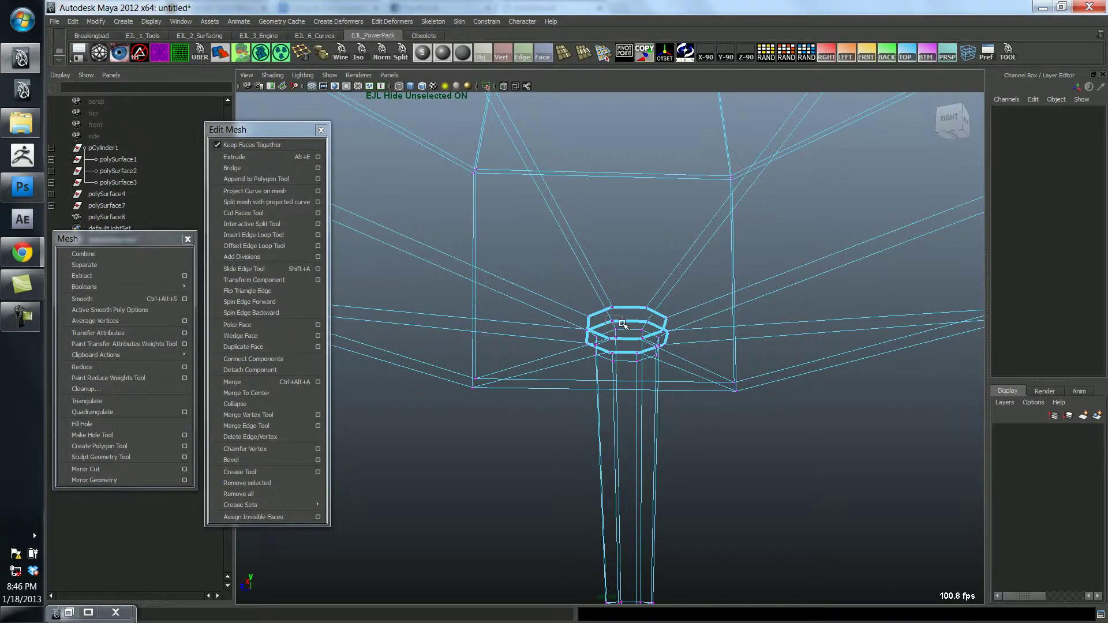
{"action": "left_click", "coordinate": [622, 325]}
{"action": "left_click_drag", "start_coordinate": [600, 369], "coordinate": [579, 354], "text": "alt"}
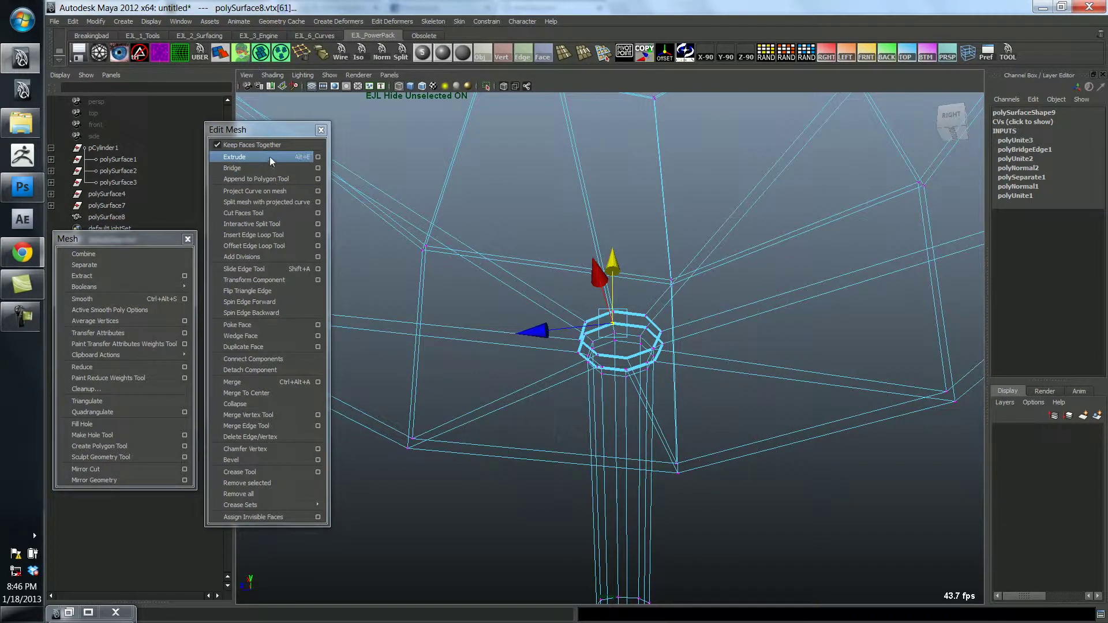
{"action": "left_click", "coordinate": [256, 382]}
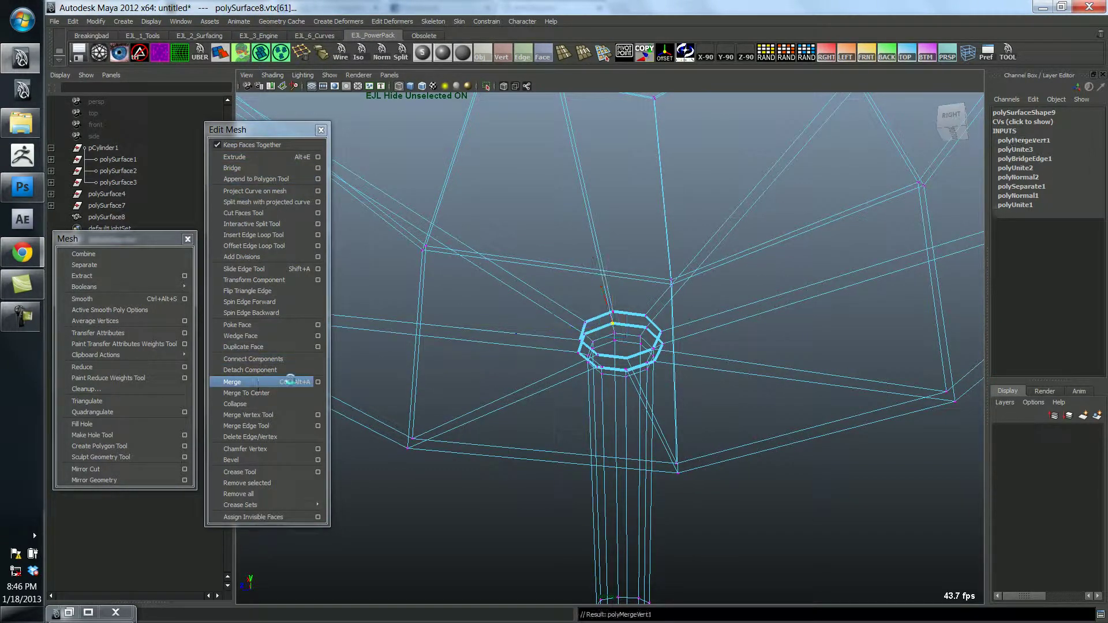
Merge the vertices at the adjacent corner of the ring between bowl and stem
{"action": "mouse_move", "coordinate": [635, 341]}
{"action": "left_mouse_down", "text": "alt"}
{"action": "mouse_move", "coordinate": [685, 347]}
{"action": "mouse_move", "coordinate": [643, 323]}
{"action": "left_mouse_up", "text": "alt"}
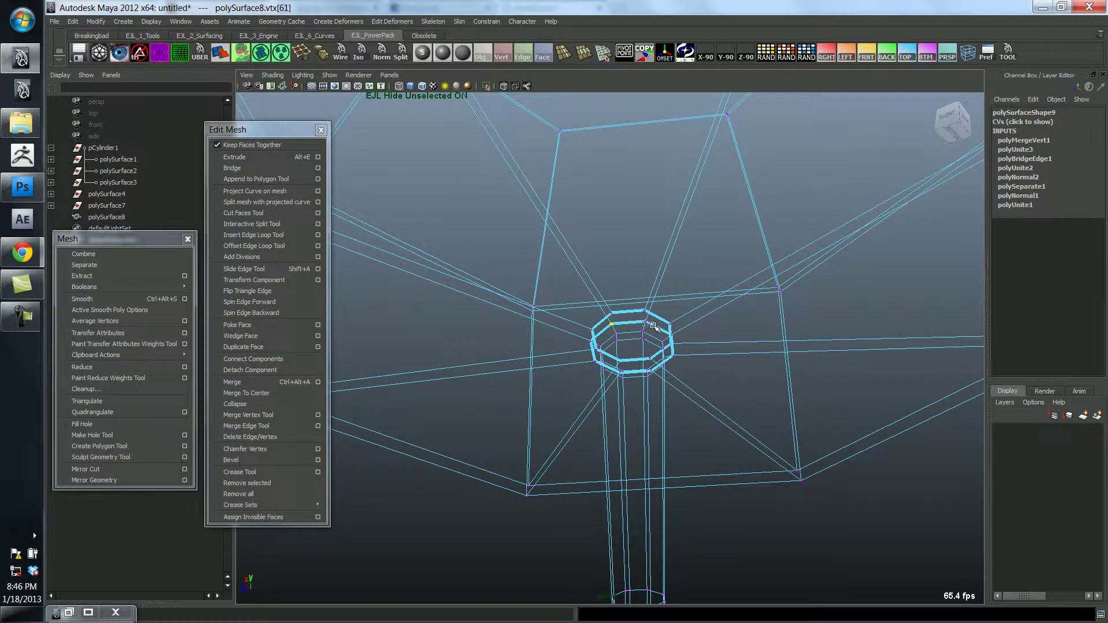
{"action": "left_click", "coordinate": [654, 327]}
{"action": "left_click", "coordinate": [637, 317]}
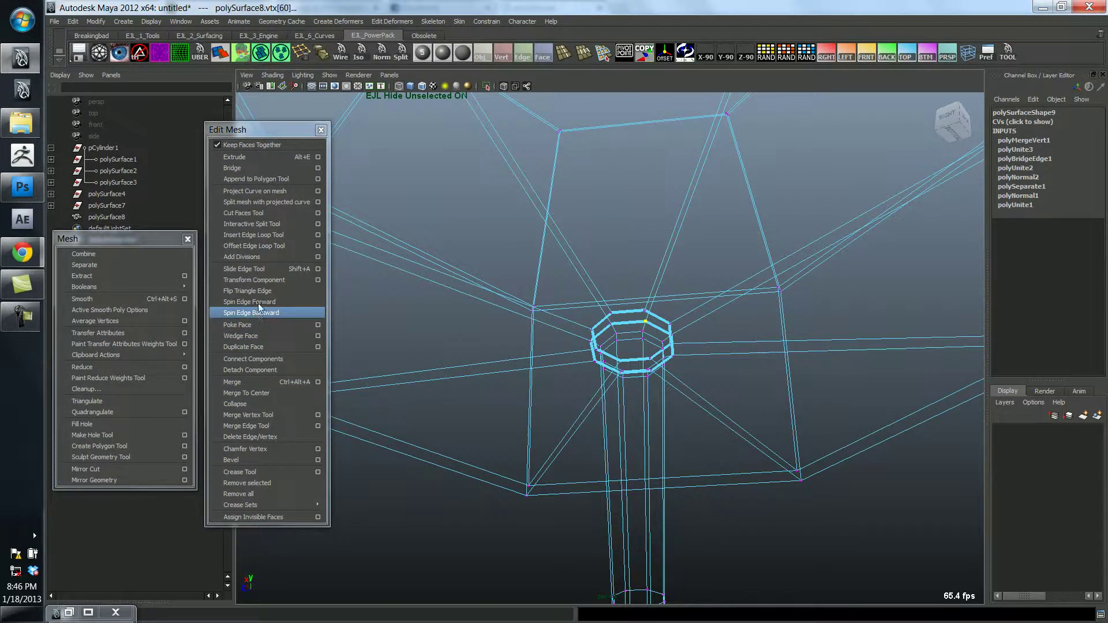
{"action": "left_click", "coordinate": [256, 383]}
{"action": "left_click_drag", "start_coordinate": [672, 341], "coordinate": [664, 316], "text": "alt"}
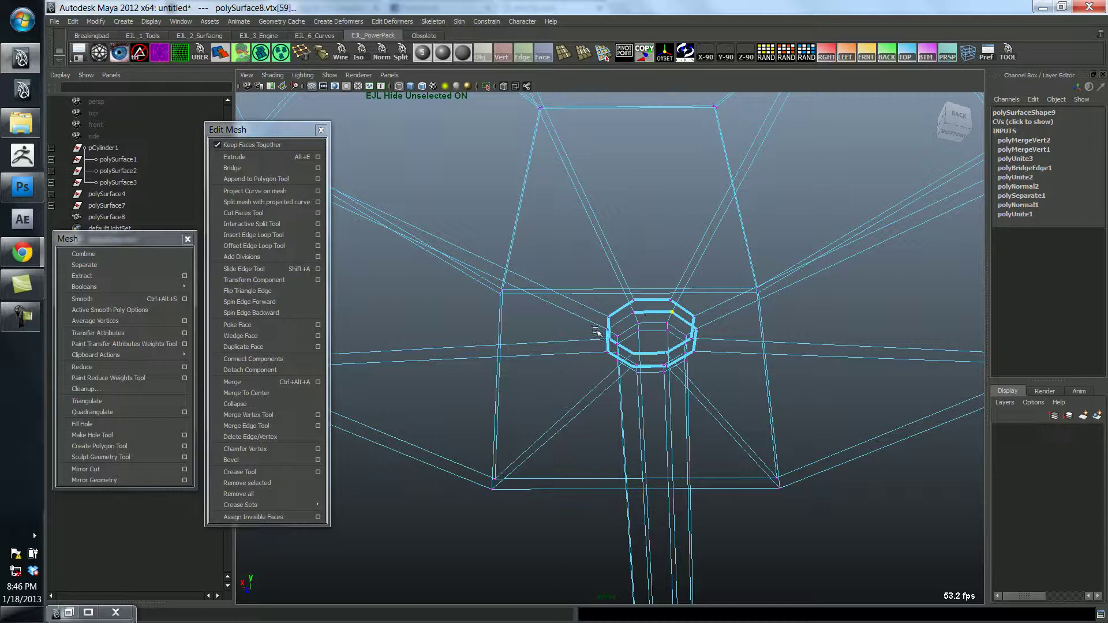
Continue merging the paired bowl and stem vertices corner by corner around the back half of the junction ring
{"action": "left_click", "coordinate": [275, 382]}
{"action": "left_click_drag", "start_coordinate": [713, 352], "coordinate": [681, 301], "text": "alt"}
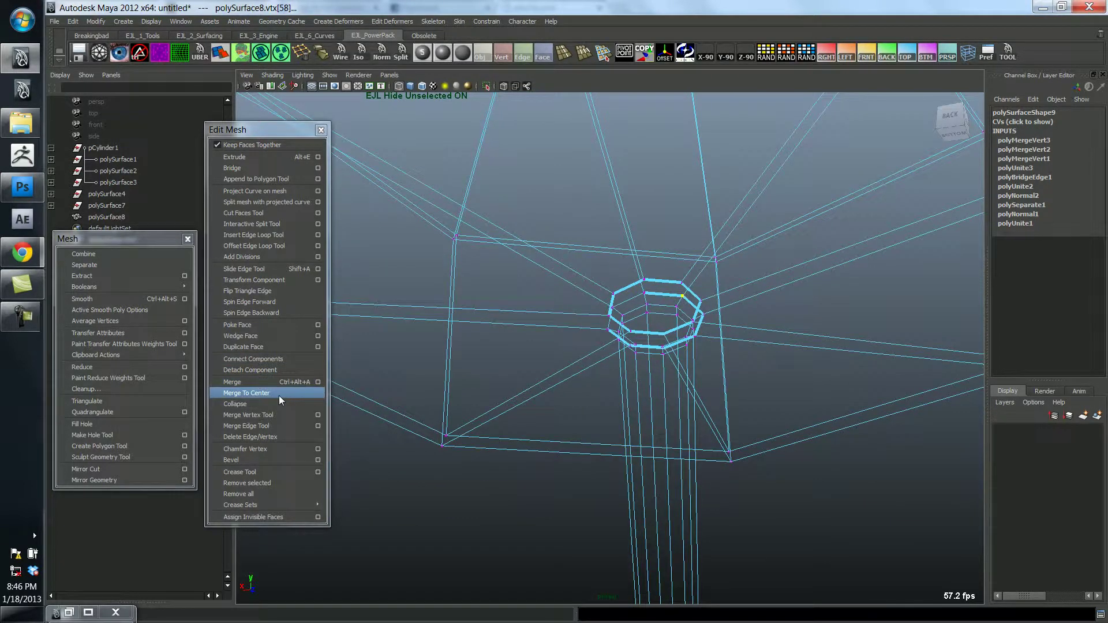
{"action": "left_click", "coordinate": [266, 384]}
{"action": "left_click_drag", "start_coordinate": [692, 358], "coordinate": [656, 306], "text": "alt"}
{"action": "left_click", "coordinate": [248, 383]}
{"action": "left_click", "coordinate": [246, 382]}
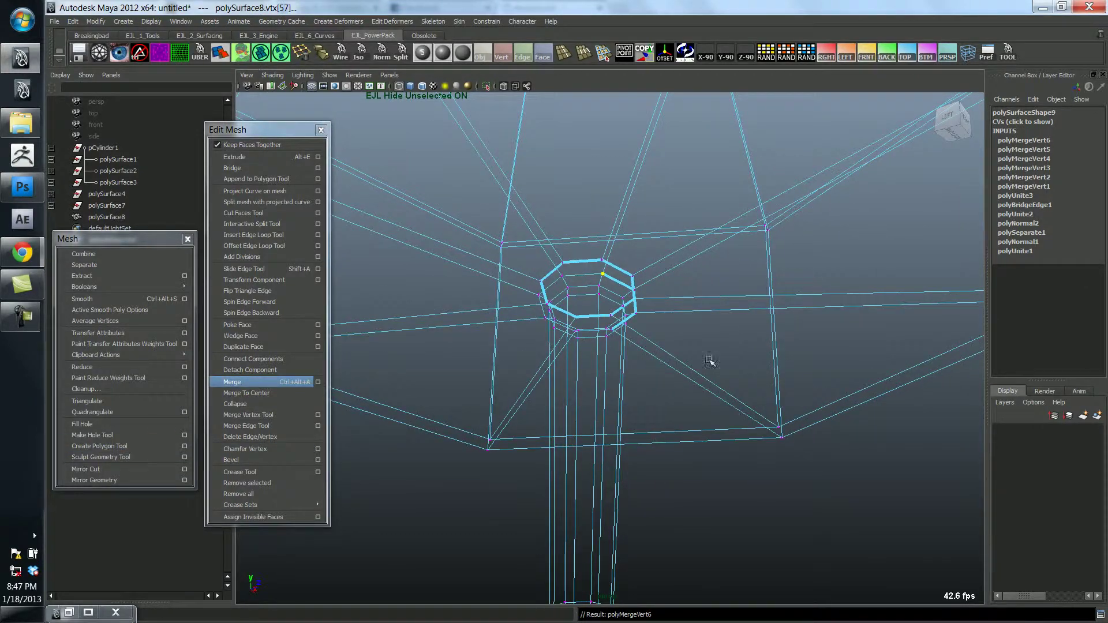
Merge the last unjoined vertex pairs on the remaining corners of the ring between bowl and stem
{"action": "left_click_drag", "start_coordinate": [710, 362], "coordinate": [635, 352], "text": "alt"}
{"action": "left_click", "coordinate": [247, 383]}
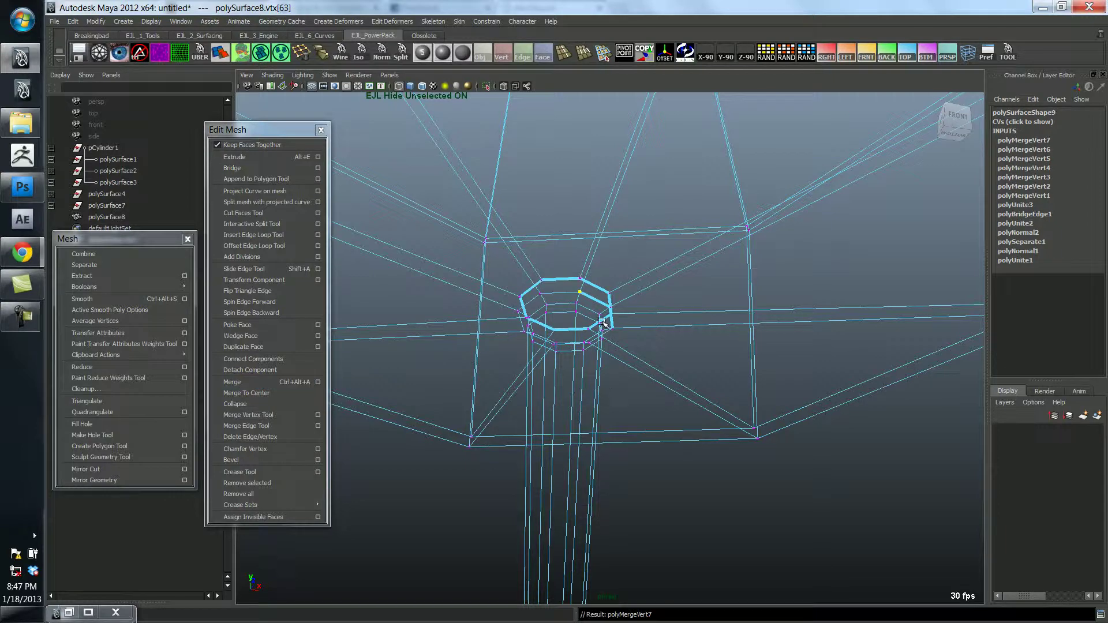
{"action": "left_click_drag", "start_coordinate": [604, 306], "coordinate": [600, 300], "text": "alt"}
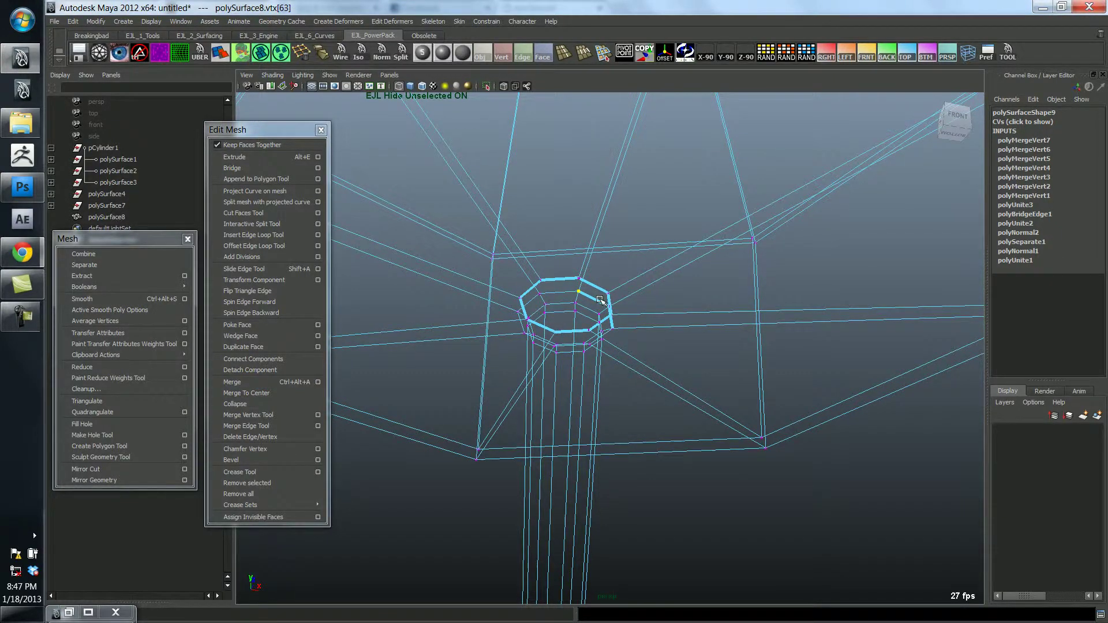
{"action": "left_click_drag", "start_coordinate": [600, 300], "coordinate": [604, 309], "text": "alt"}
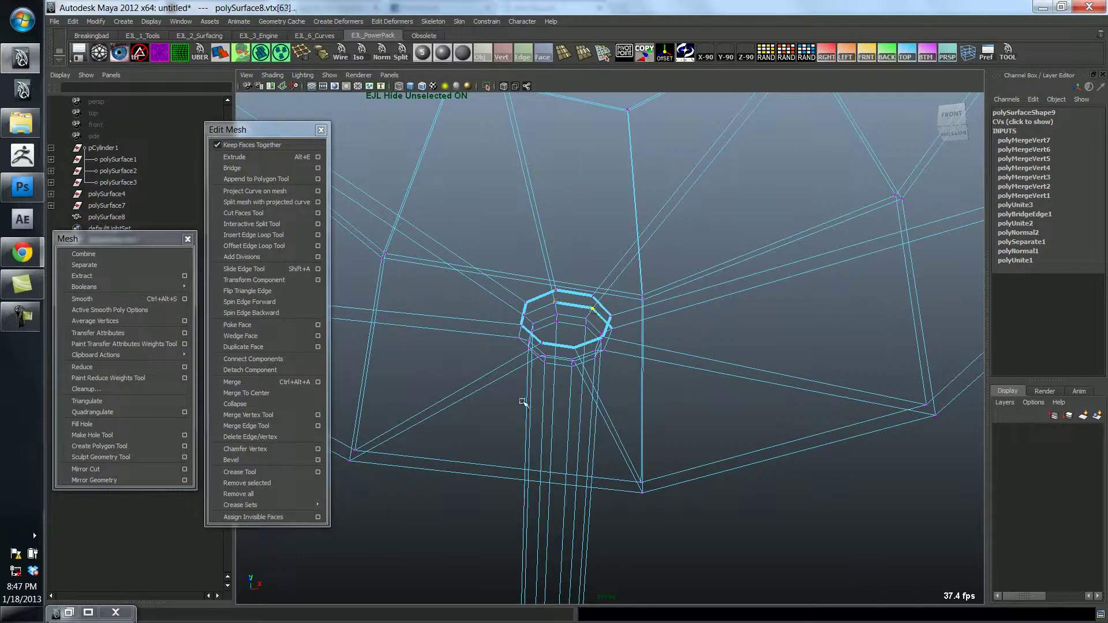
{"action": "left_click", "coordinate": [234, 382]}
{"action": "left_click_drag", "start_coordinate": [641, 262], "coordinate": [578, 291], "text": "alt"}
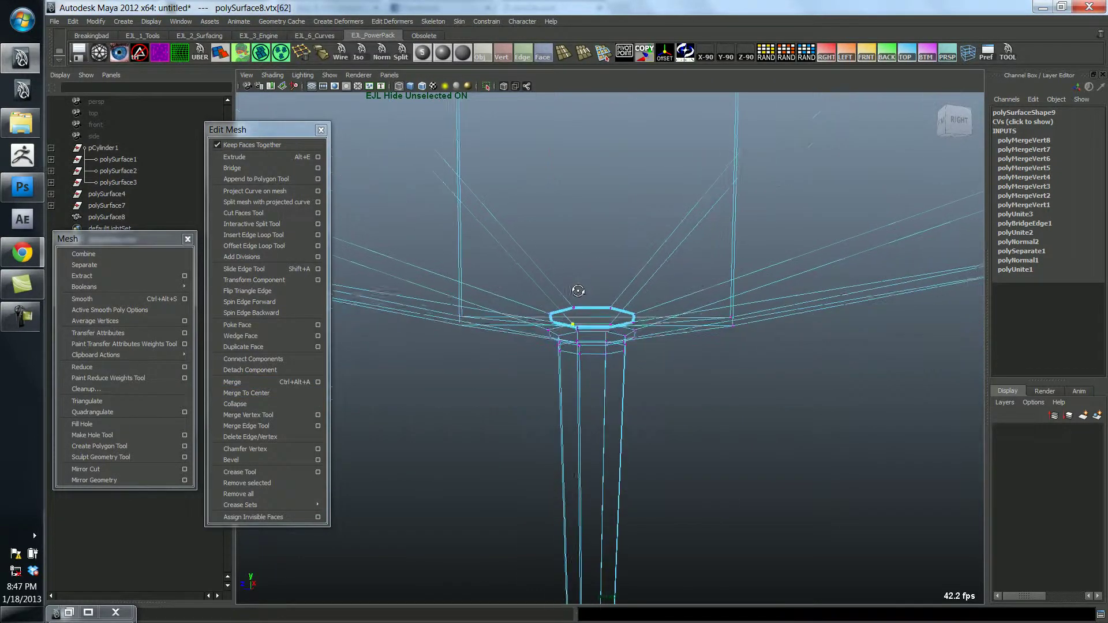
Return the shaded goblet to object mode, frame it and check its shape with smooth preview on
{"action": "left_click_drag", "start_coordinate": [639, 364], "coordinate": [549, 314], "text": "alt"}
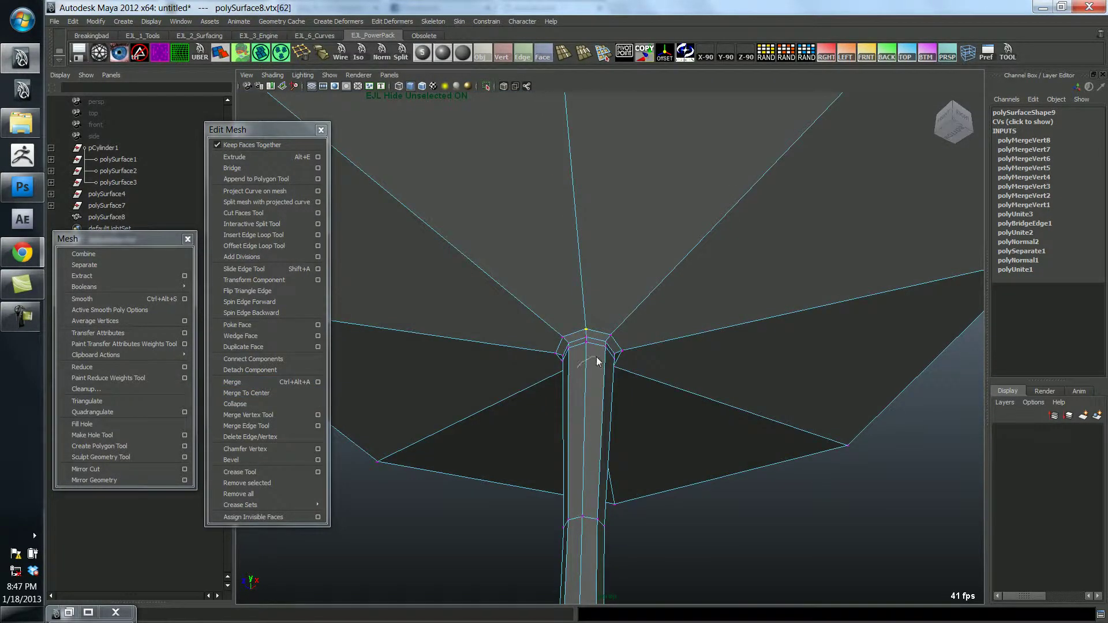
{"action": "key", "text": "F8"}
{"action": "left_click_drag", "start_coordinate": [598, 407], "coordinate": [658, 419], "text": "alt"}
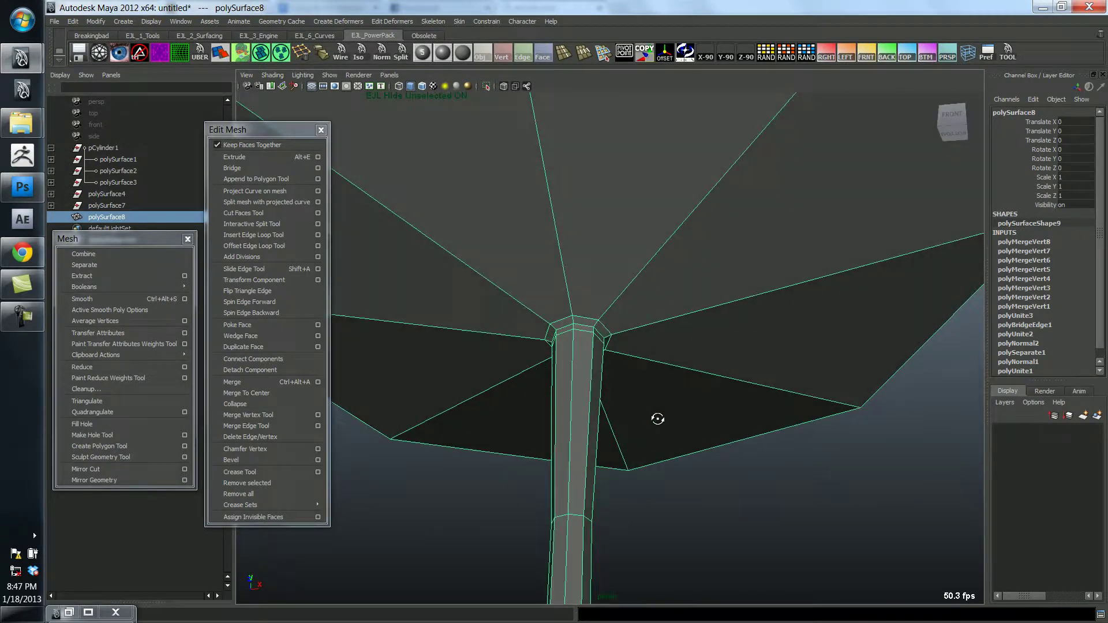
{"action": "key", "text": "f"}
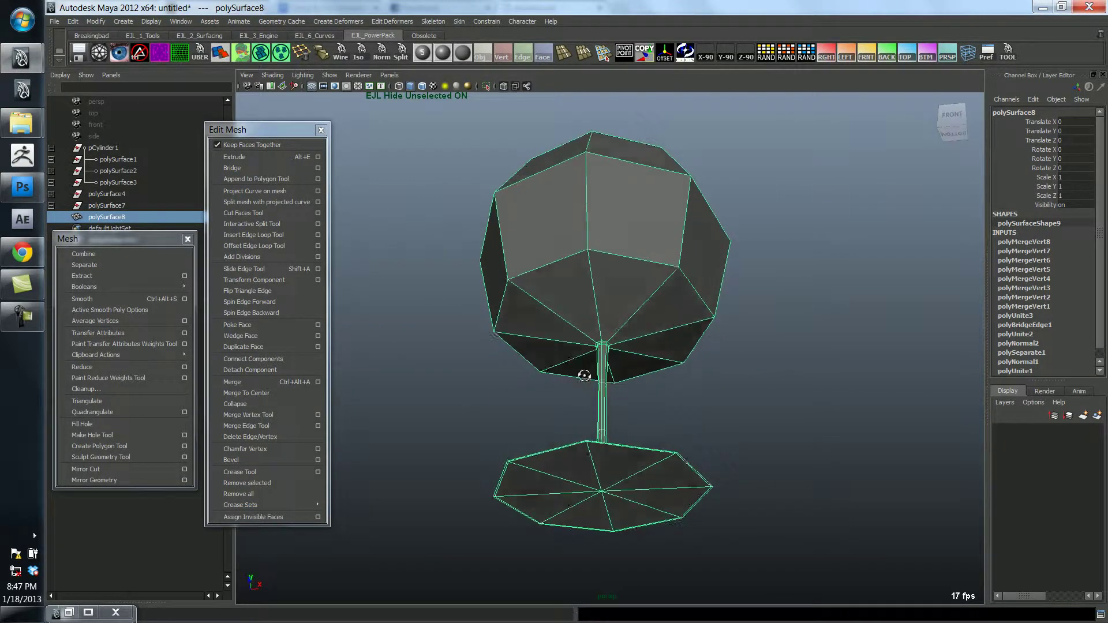
{"action": "key", "text": "3"}
{"action": "left_click_drag", "start_coordinate": [667, 378], "coordinate": [666, 403], "text": "alt"}
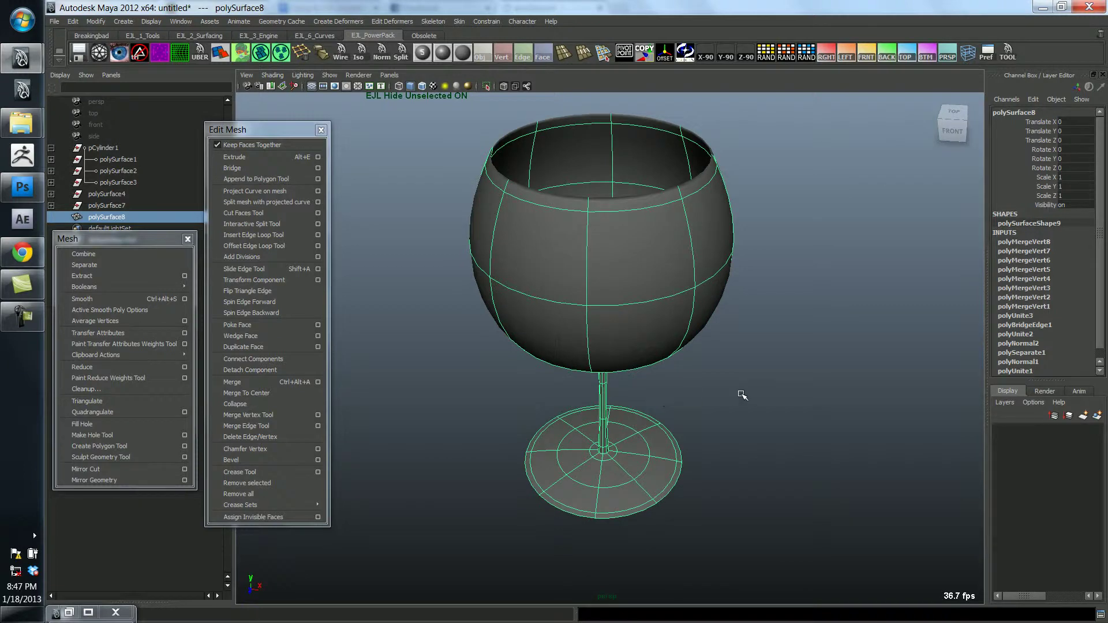
{"action": "left_click", "coordinate": [741, 394]}
{"action": "left_click_drag", "start_coordinate": [645, 359], "coordinate": [566, 348], "text": "alt"}
{"action": "left_click", "coordinate": [567, 306]}
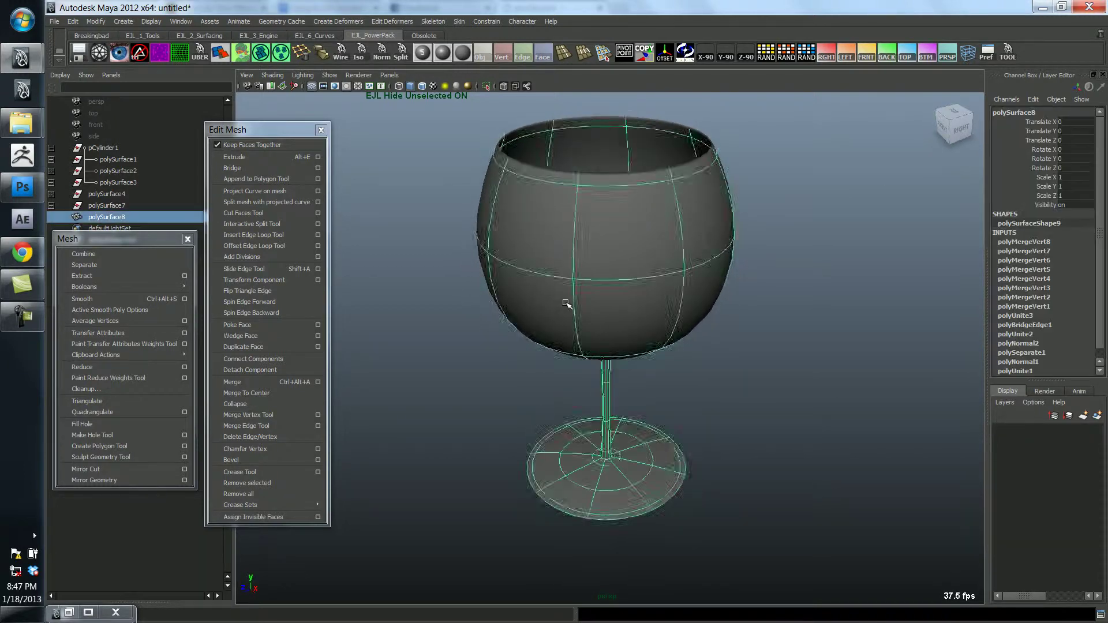
Examine the bowl's rim up close, comparing the unsmoothed mesh with its smooth preview
{"action": "key", "text": "1"}
{"action": "middle_click_drag", "start_coordinate": [543, 254], "coordinate": [568, 418], "text": "alt"}
{"action": "right_click_drag", "start_coordinate": [568, 418], "coordinate": [750, 426], "text": "alt"}
{"action": "left_click_drag", "start_coordinate": [750, 426], "coordinate": [566, 354], "text": "alt"}
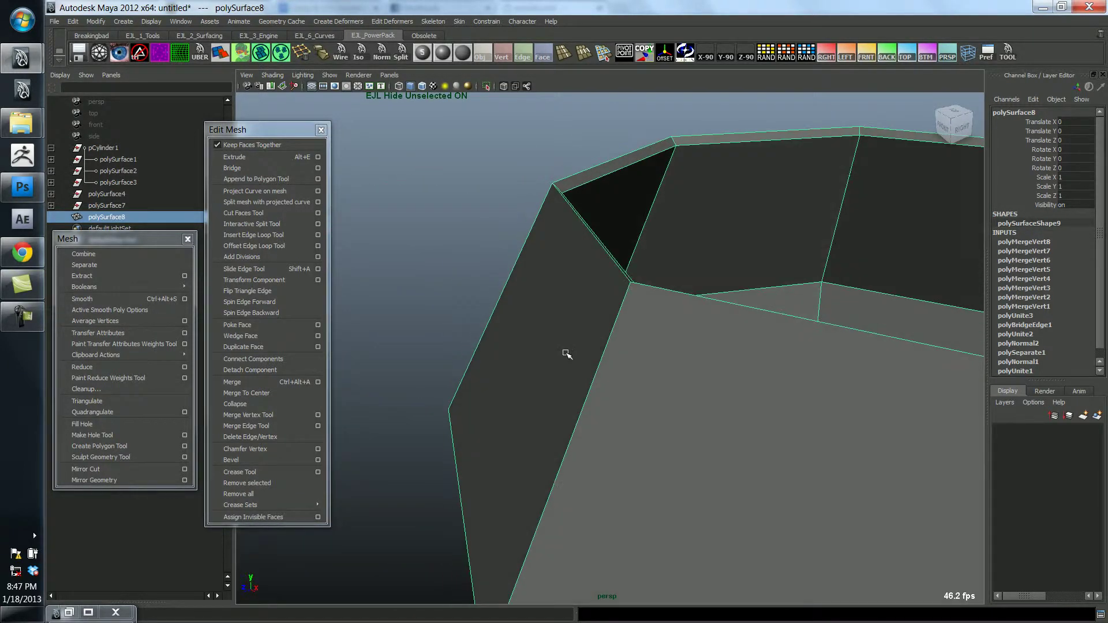
{"action": "key", "text": "3"}
{"action": "left_click_drag", "start_coordinate": [606, 314], "coordinate": [541, 337], "text": "alt"}
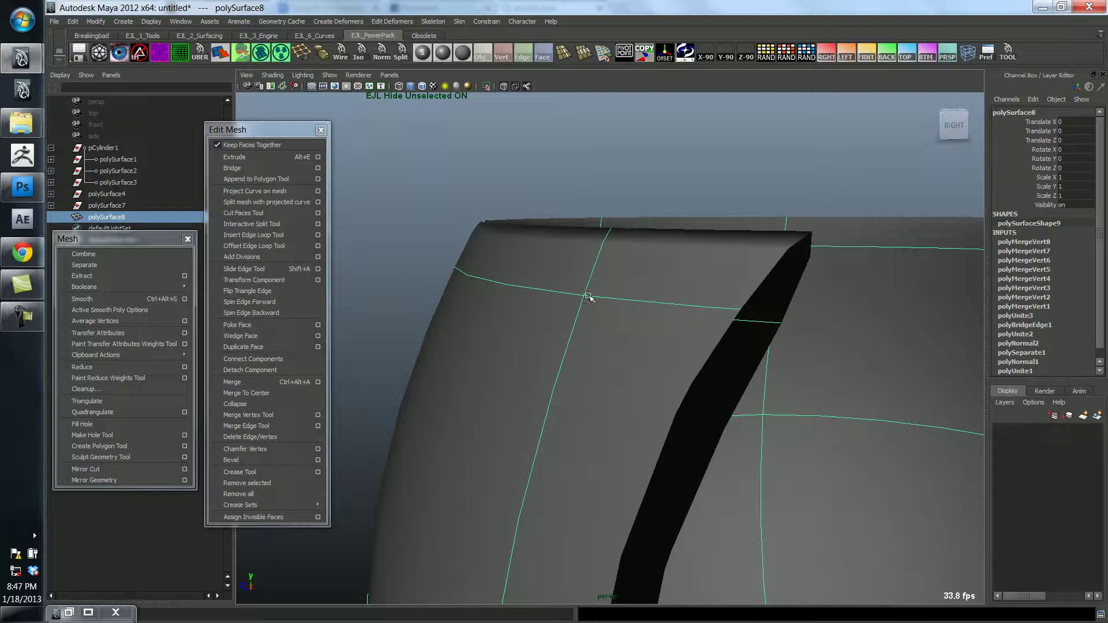
Delete the goblet's construction history and insert four edge loops along the outer edge, top and inner edge of the bowl's rim
{"action": "left_click_drag", "start_coordinate": [595, 262], "coordinate": [600, 331], "text": "alt"}
{"action": "key", "text": "1"}
{"action": "left_click_drag", "start_coordinate": [533, 377], "coordinate": [476, 437], "text": "alt"}
{"action": "left_click_drag", "start_coordinate": [511, 306], "coordinate": [505, 350], "text": "alt"}
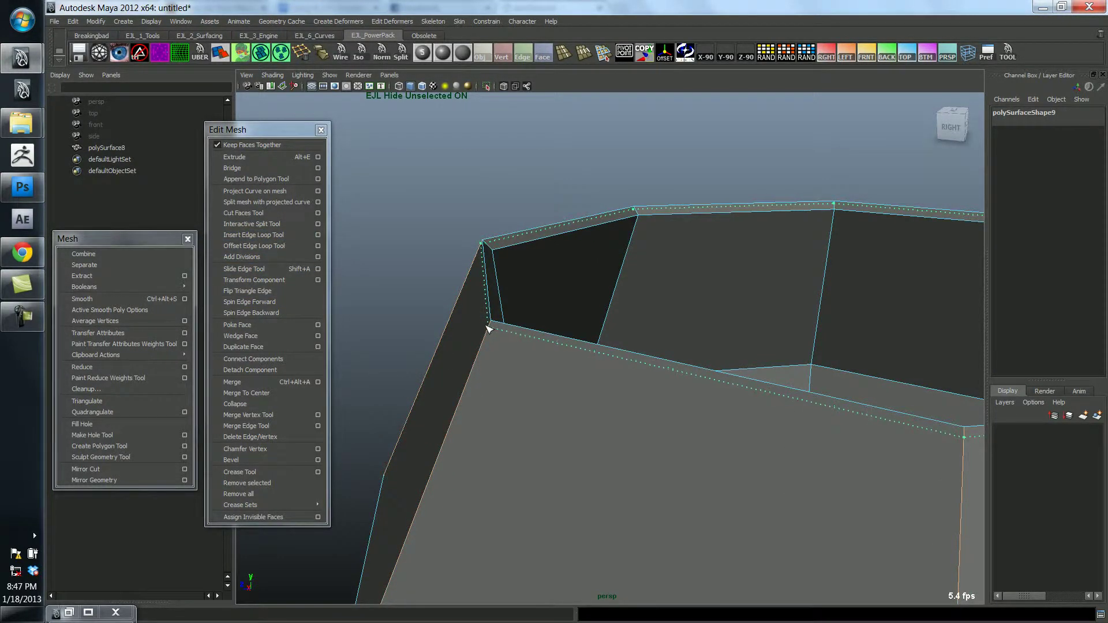
{"action": "left_click", "coordinate": [487, 329]}
{"action": "left_click_drag", "start_coordinate": [503, 329], "coordinate": [511, 330], "text": "alt"}
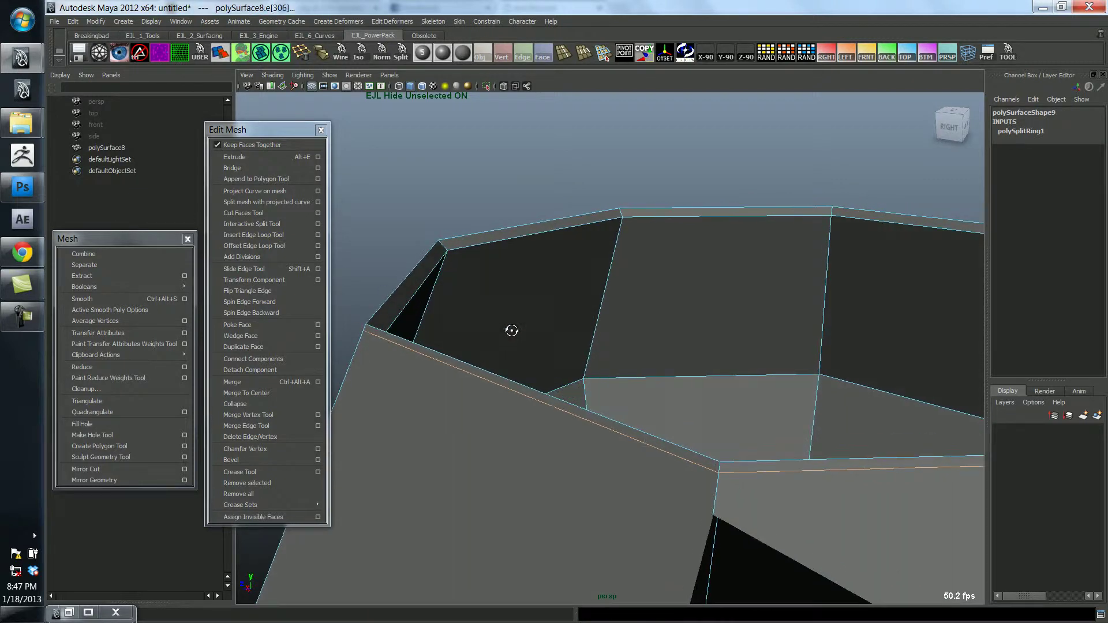
{"action": "left_click", "coordinate": [443, 247]}
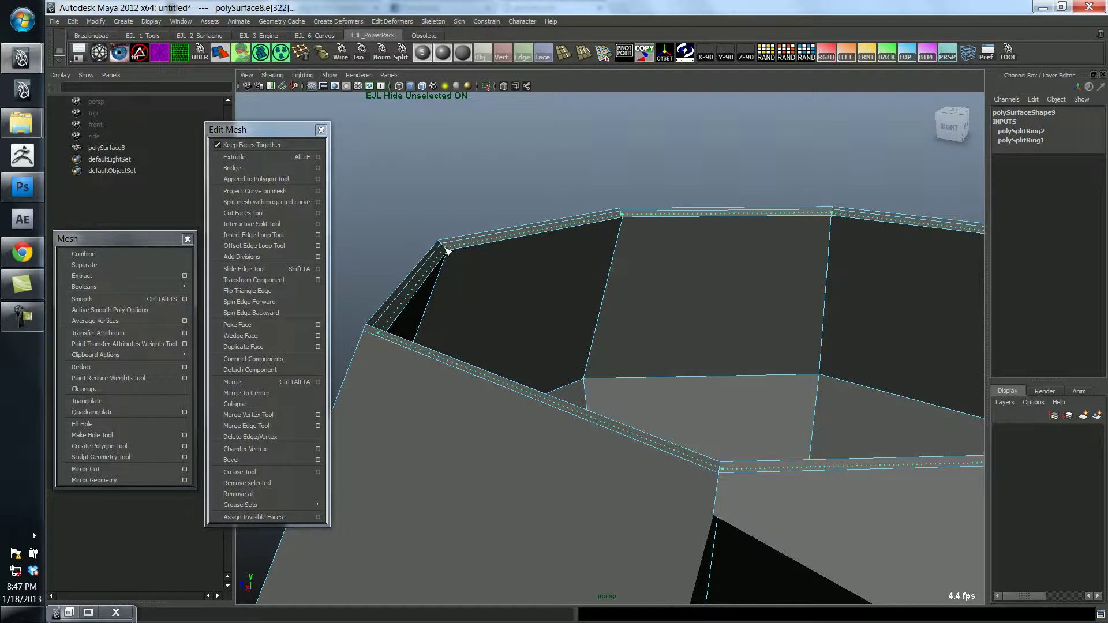
{"action": "left_click", "coordinate": [446, 248]}
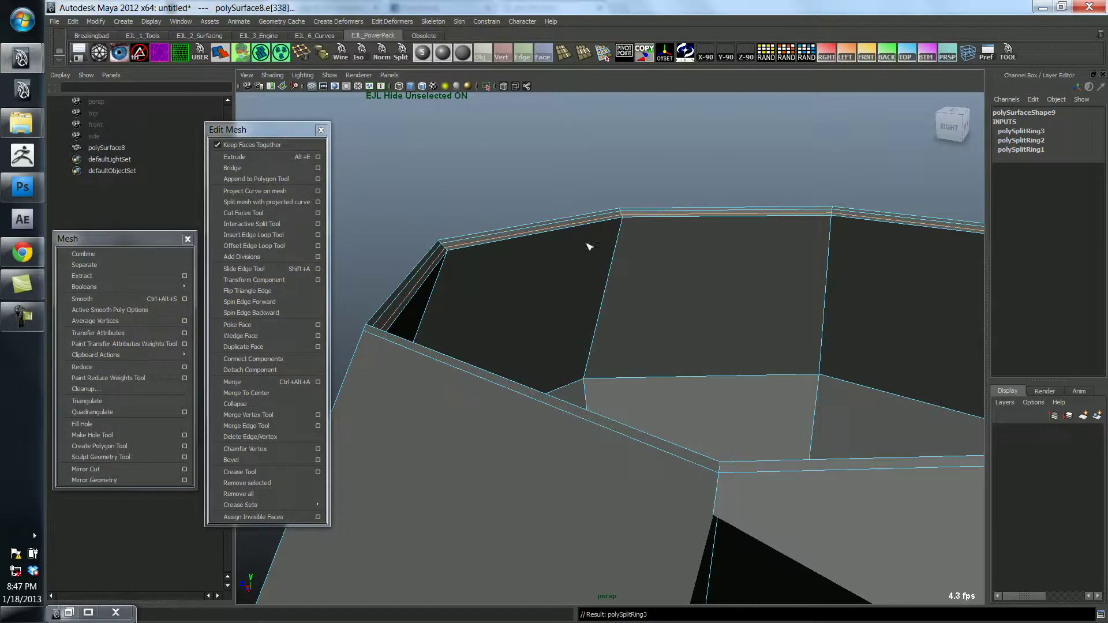
{"action": "left_click", "coordinate": [631, 224]}
{"action": "left_click_drag", "start_coordinate": [629, 230], "coordinate": [570, 354], "text": "alt"}
{"action": "key", "text": "w"}
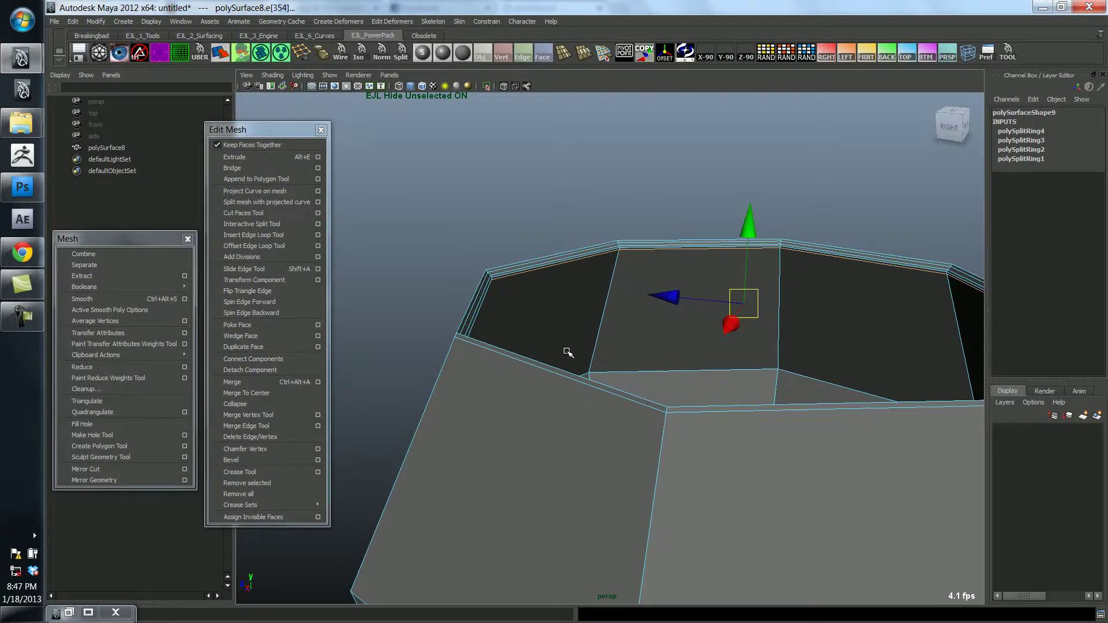
Return to object mode and check the reinforced rim with smooth preview on
{"action": "key", "text": "F8"}
{"action": "left_click", "coordinate": [483, 245]}
{"action": "left_click", "coordinate": [517, 323]}
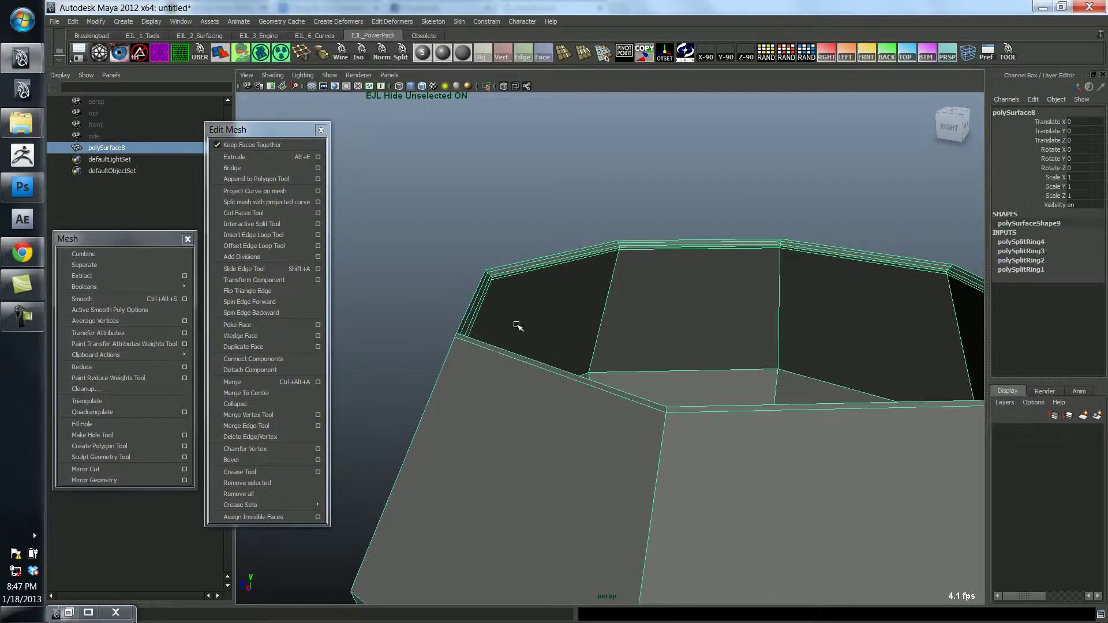
{"action": "key", "text": "3"}
{"action": "left_click", "coordinate": [468, 244]}
{"action": "left_click_drag", "start_coordinate": [497, 317], "coordinate": [561, 367], "text": "alt"}
{"action": "left_click", "coordinate": [531, 367]}
Turn off smooth preview and show the opening in the bowl's inner floor in wireframe for vertex selection
{"action": "key", "text": "1"}
{"action": "right_click_drag", "start_coordinate": [560, 367], "coordinate": [744, 411], "text": "alt"}
{"action": "middle_click_drag", "start_coordinate": [643, 366], "coordinate": [693, 260], "text": "alt"}
{"action": "right_click_drag", "start_coordinate": [692, 260], "coordinate": [886, 334], "text": "alt"}
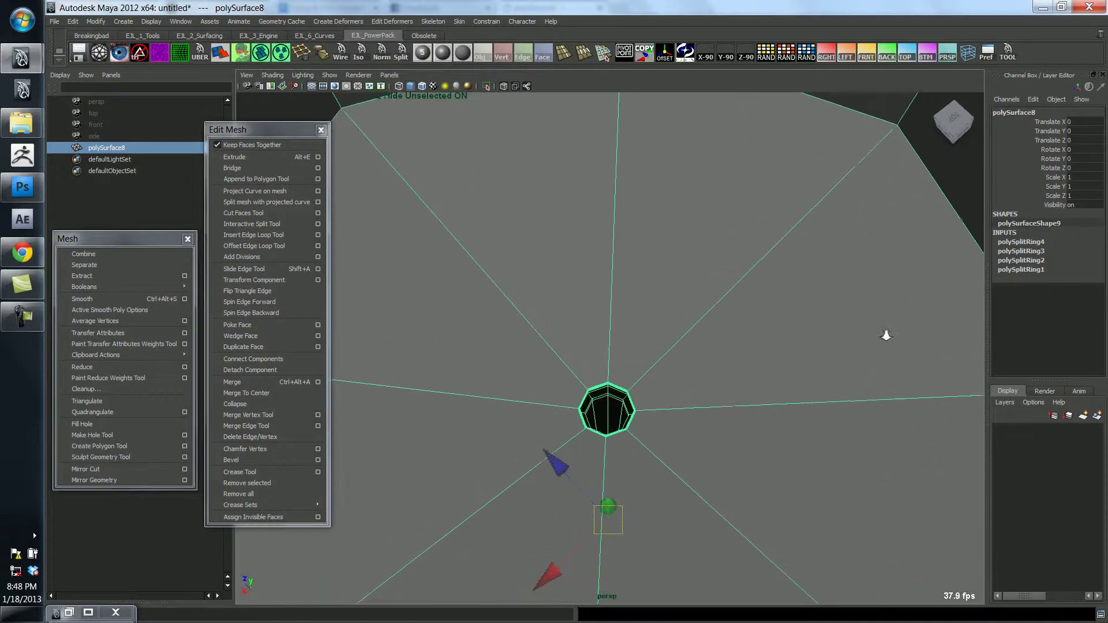
{"action": "left_click_drag", "start_coordinate": [591, 471], "coordinate": [579, 394], "text": "alt"}
{"action": "left_click_drag", "start_coordinate": [557, 358], "coordinate": [729, 363], "text": "alt"}
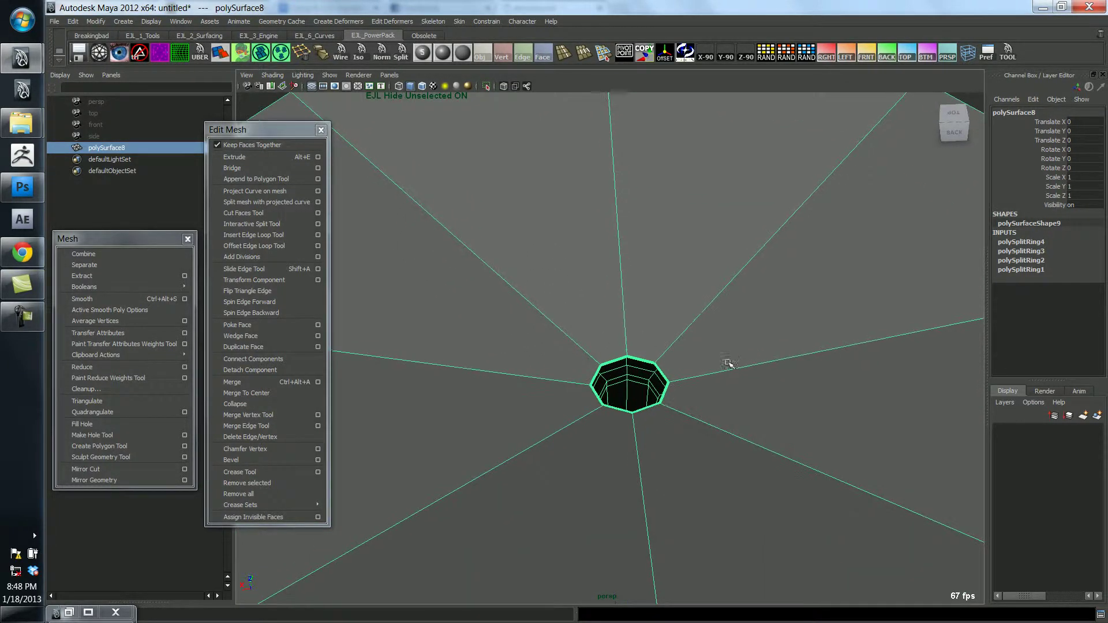
{"action": "left_click", "coordinate": [618, 337]}
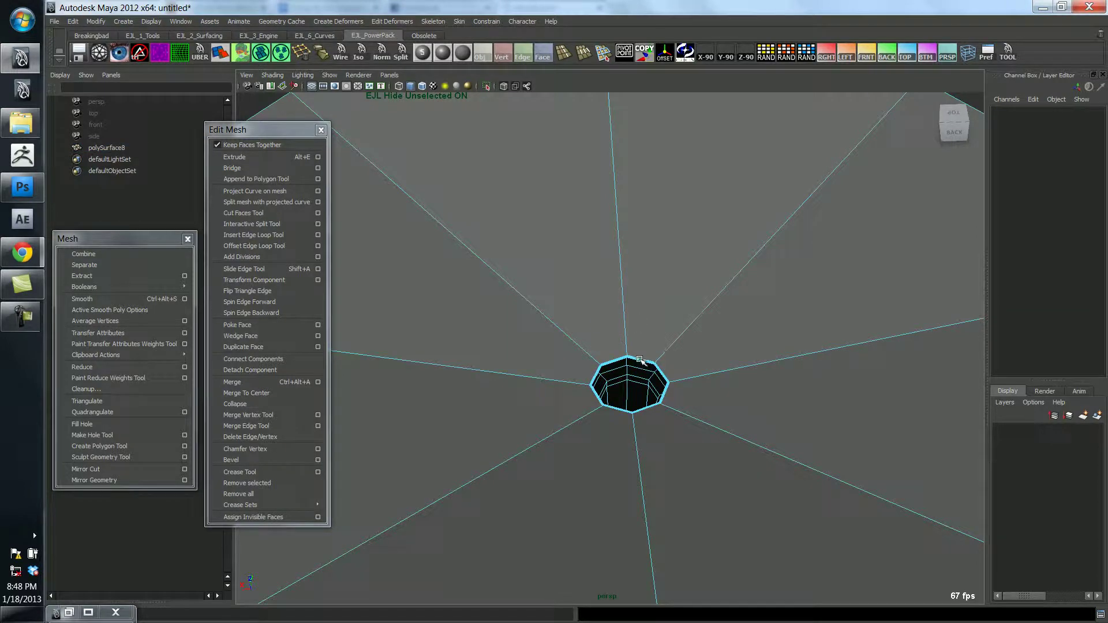
{"action": "left_click_drag", "start_coordinate": [641, 360], "coordinate": [588, 413], "text": "alt"}
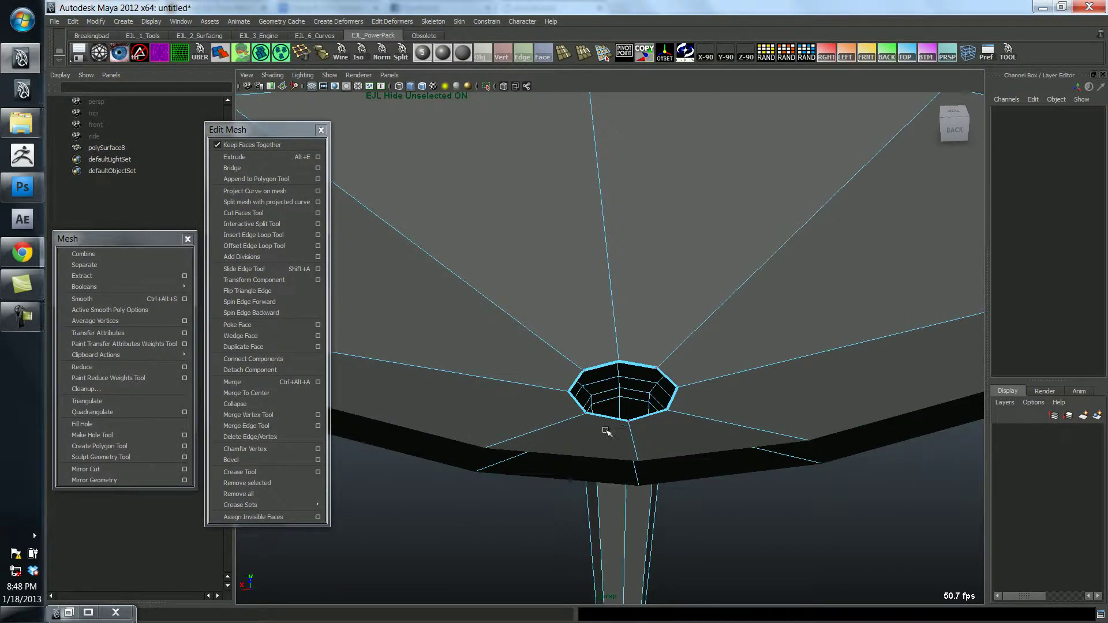
{"action": "key", "text": "4"}
Select all eight vertices around the inner floor opening and merge them into one with a threshold of 10
{"action": "left_click", "coordinate": [574, 393]}
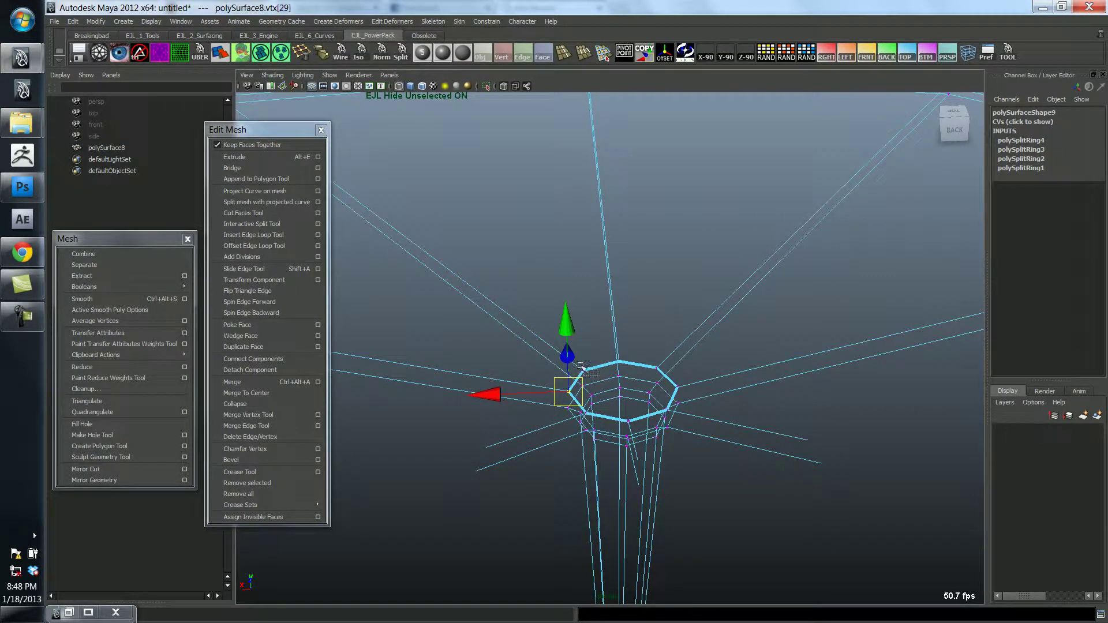
{"action": "left_click", "coordinate": [582, 368], "text": "shift"}
{"action": "left_click", "coordinate": [621, 363], "text": "shift"}
{"action": "left_click", "coordinate": [657, 368], "text": "shift"}
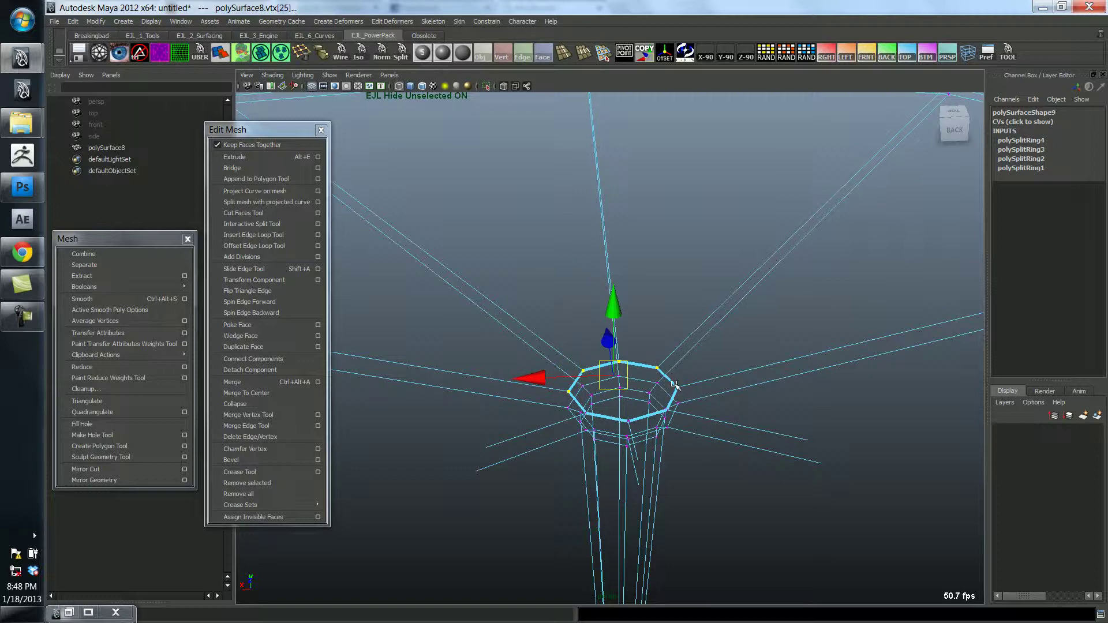
{"action": "left_click", "coordinate": [676, 388], "text": "shift"}
{"action": "left_click_drag", "start_coordinate": [678, 419], "coordinate": [699, 425], "text": "alt"}
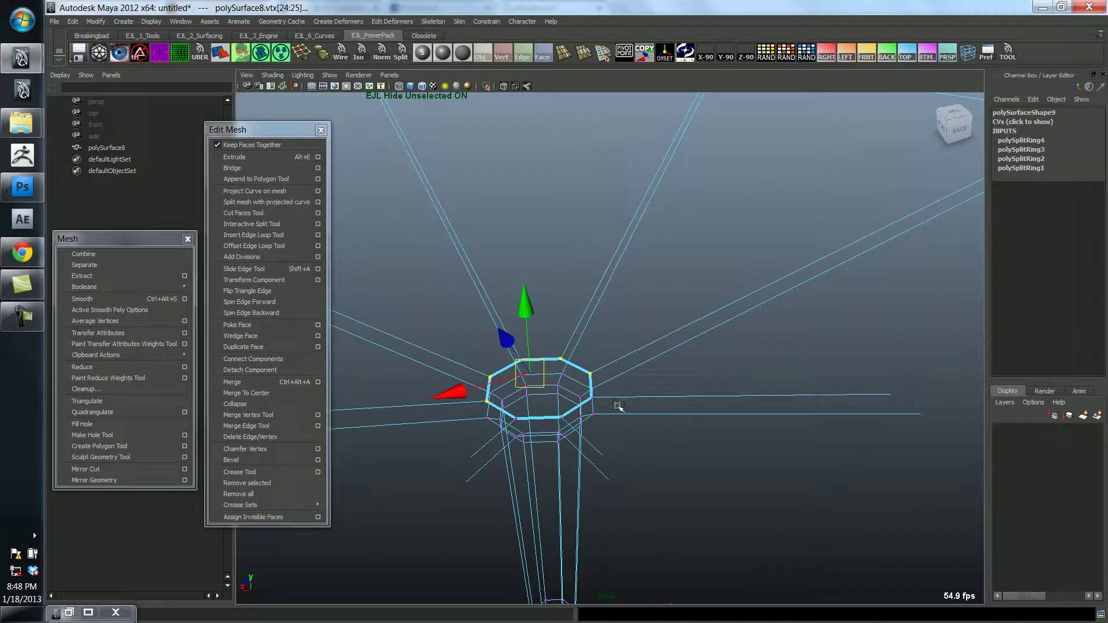
{"action": "left_click", "coordinate": [590, 396], "text": "shift"}
{"action": "left_click", "coordinate": [555, 415], "text": "shift"}
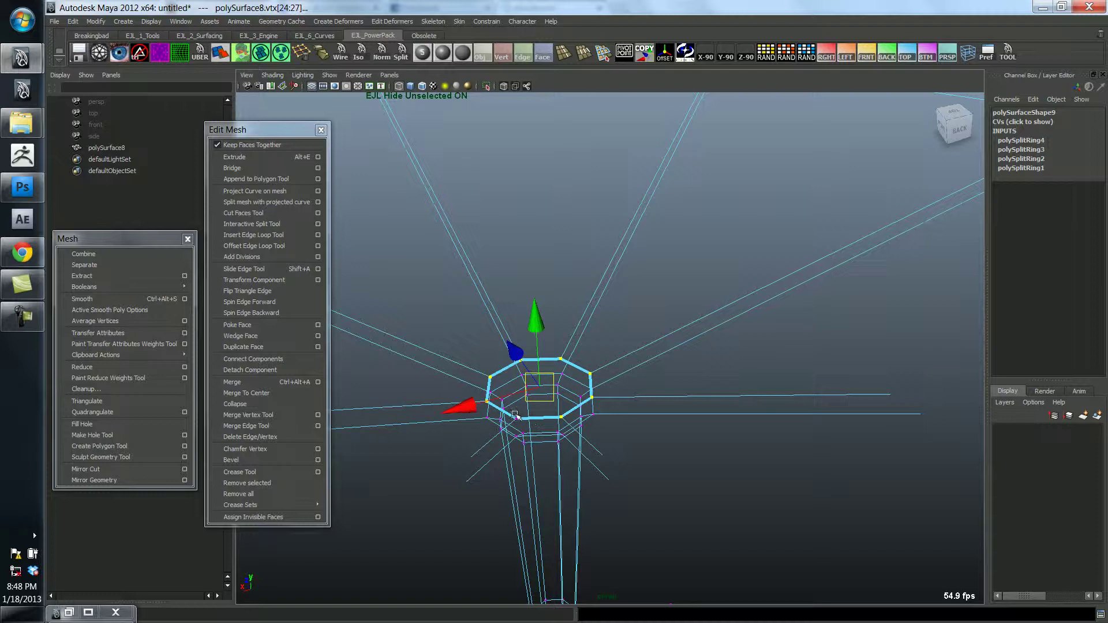
{"action": "left_click", "coordinate": [318, 382]}
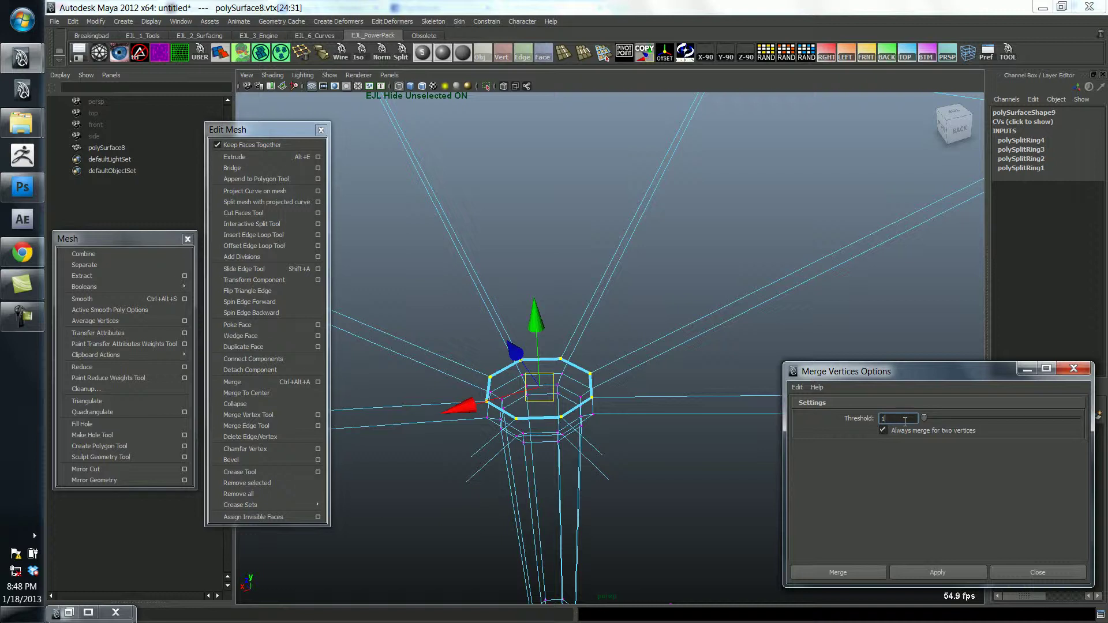
{"action": "left_click", "coordinate": [948, 570]}
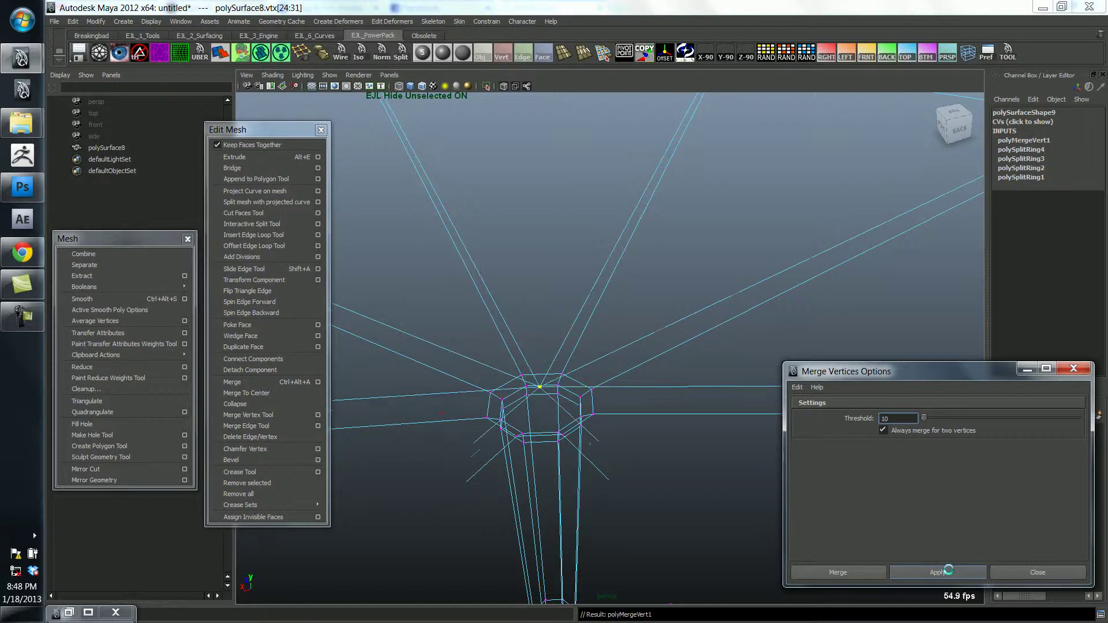
Restore shaded display, select the whole goblet in object mode and turn on smooth preview
{"action": "middle_click", "coordinate": [603, 374]}
{"action": "key", "text": "5"}
{"action": "mouse_move", "coordinate": [636, 369]}
{"action": "right_mouse_down", "text": "alt"}
{"action": "mouse_move", "coordinate": [504, 368]}
{"action": "mouse_move", "coordinate": [552, 368]}
{"action": "right_mouse_up", "text": "alt"}
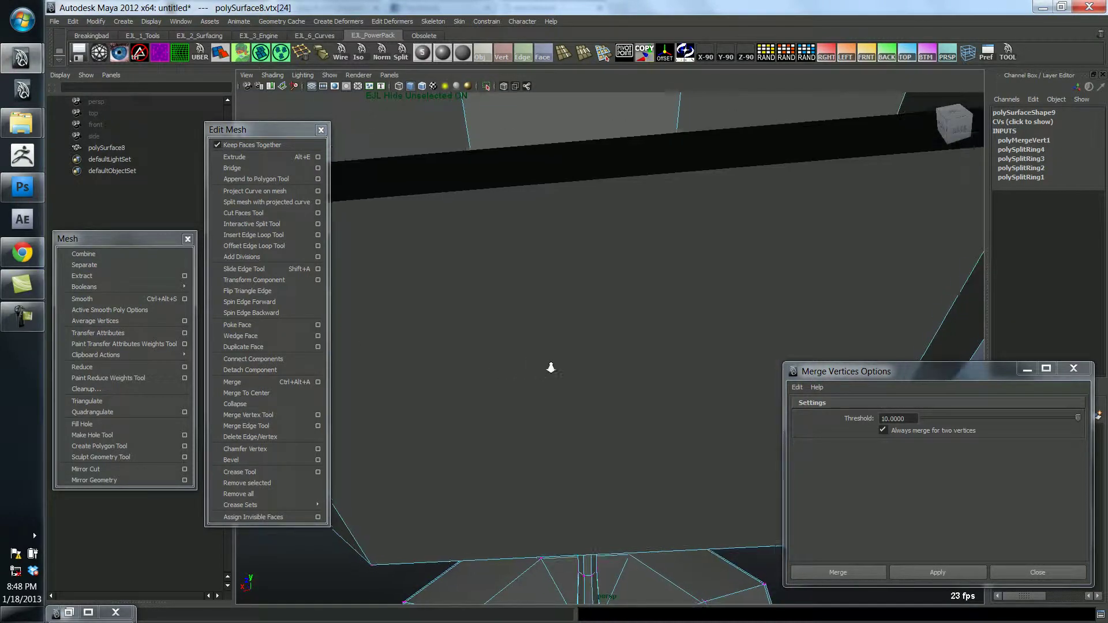
{"action": "left_click_drag", "start_coordinate": [551, 368], "coordinate": [461, 342], "text": "alt"}
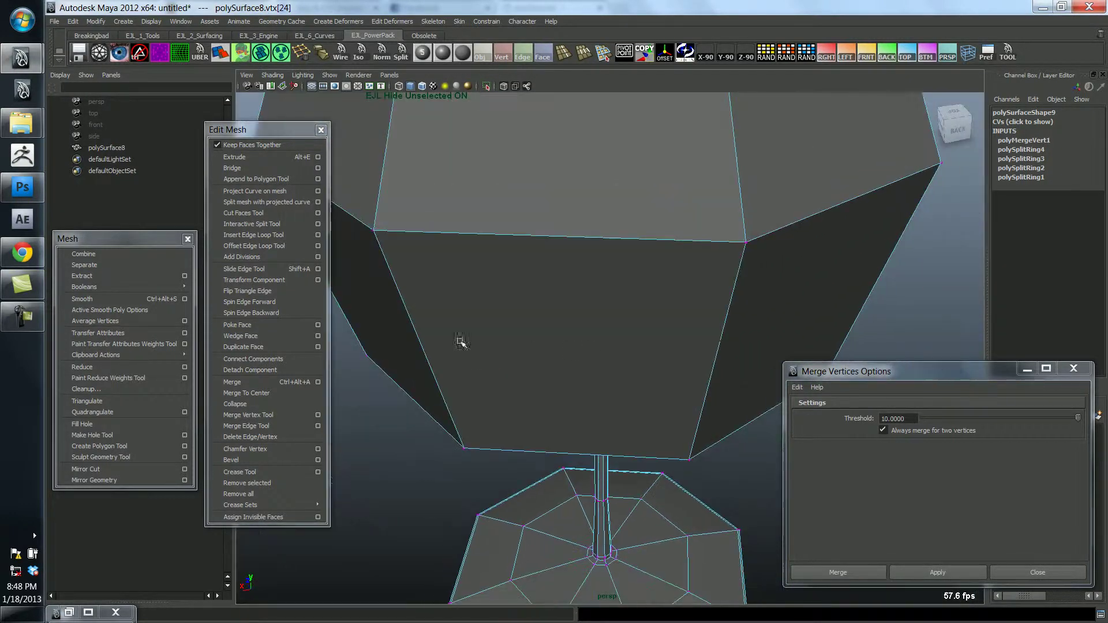
{"action": "scroll", "coordinate": [551, 326], "scroll_direction": "down", "scroll_amount": 6}
{"action": "right_click_drag", "start_coordinate": [627, 306], "coordinate": [851, 206]}
{"action": "left_click_drag", "start_coordinate": [809, 230], "coordinate": [800, 261], "text": "alt"}
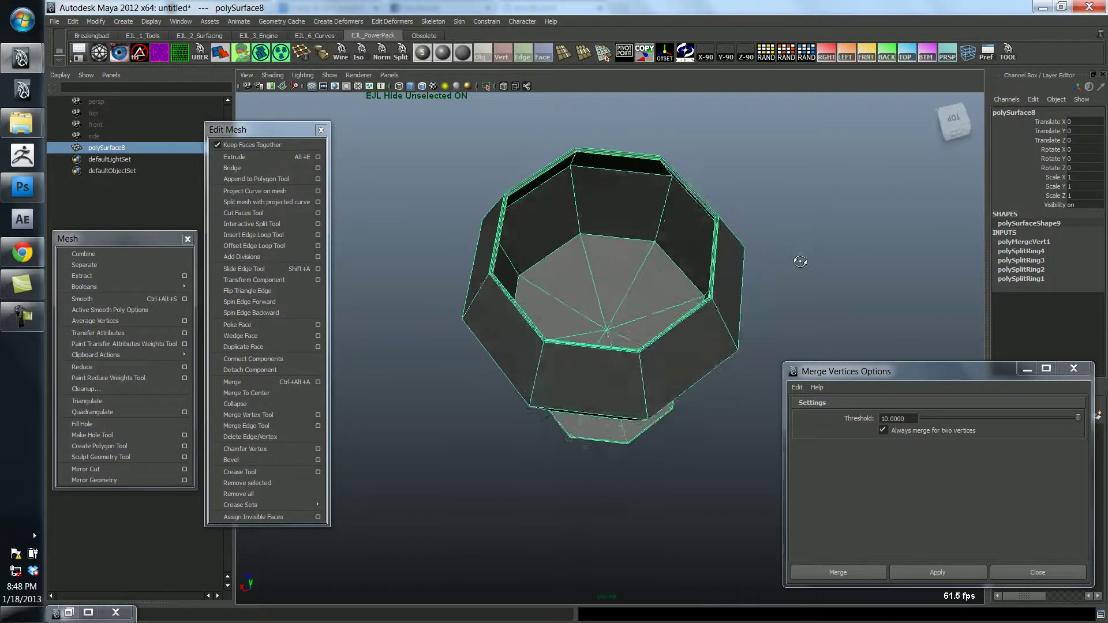
{"action": "key", "text": "3"}
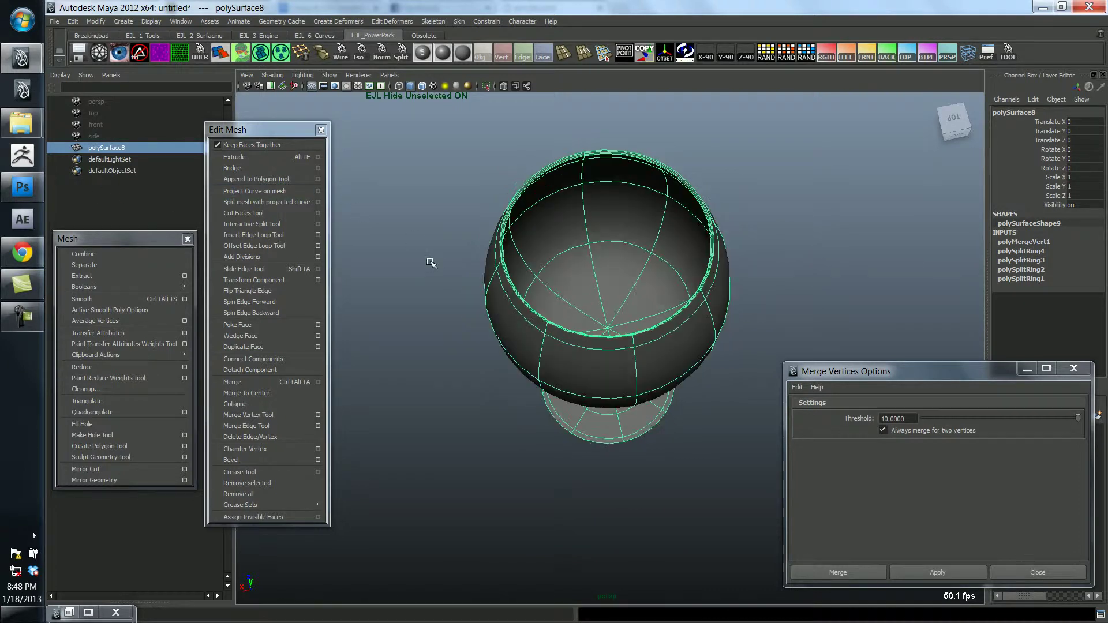
Deselect the goblet and inspect its smoothed form from above and from the side
{"action": "left_click", "coordinate": [481, 345]}
{"action": "left_click_drag", "start_coordinate": [523, 350], "coordinate": [526, 362], "text": "alt"}
{"action": "left_click_drag", "start_coordinate": [517, 357], "coordinate": [539, 346], "text": "alt"}
{"action": "middle_click_drag", "start_coordinate": [539, 346], "coordinate": [527, 344], "text": "alt"}
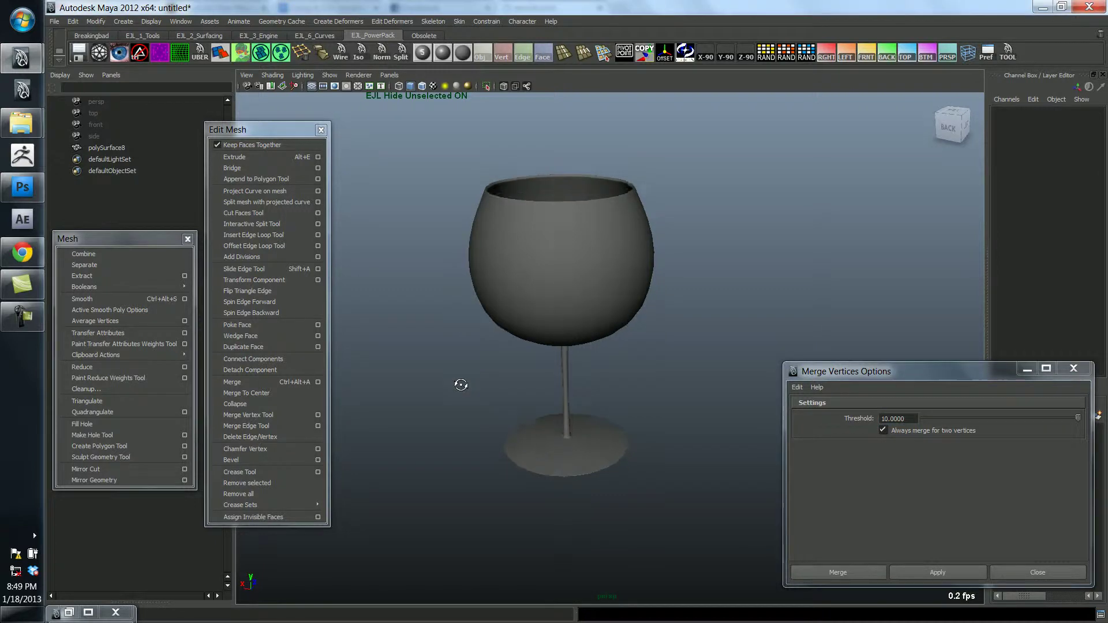
{"action": "left_click_drag", "start_coordinate": [463, 387], "coordinate": [460, 337], "text": "alt"}
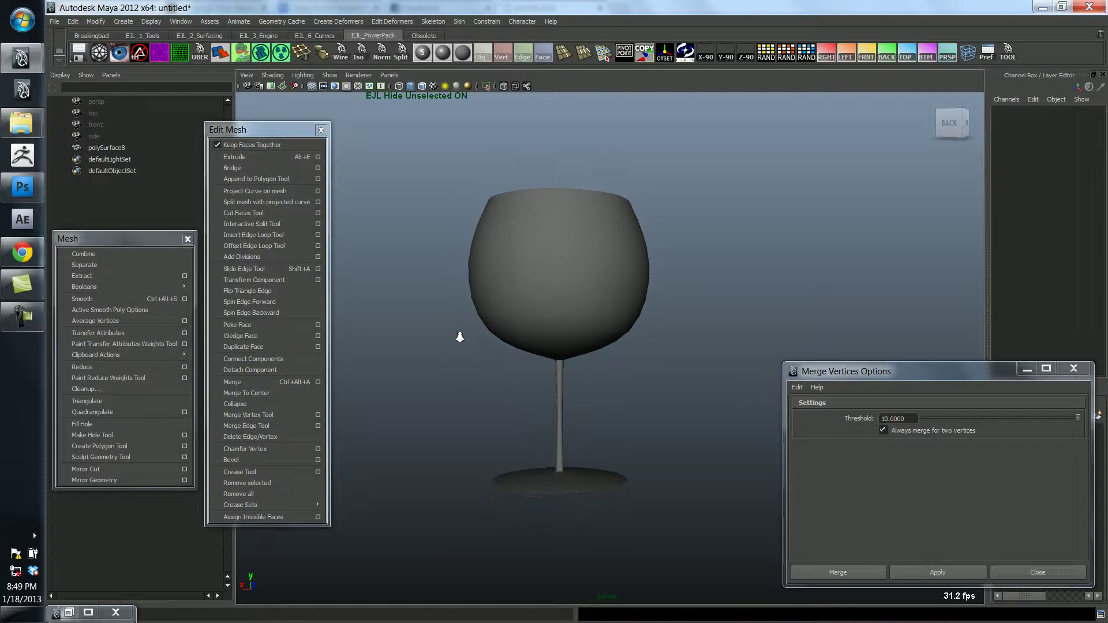
Select the goblet and turn off its smooth preview
{"action": "left_click_drag", "start_coordinate": [478, 381], "coordinate": [485, 337], "text": "alt"}
{"action": "right_click_drag", "start_coordinate": [485, 337], "coordinate": [570, 382], "text": "alt"}
{"action": "middle_click_drag", "start_coordinate": [570, 382], "coordinate": [596, 373], "text": "alt"}
{"action": "mouse_move", "coordinate": [596, 373]}
{"action": "left_mouse_down", "text": "alt"}
{"action": "mouse_move", "coordinate": [571, 367]}
{"action": "mouse_move", "coordinate": [592, 371]}
{"action": "left_mouse_up", "text": "alt"}
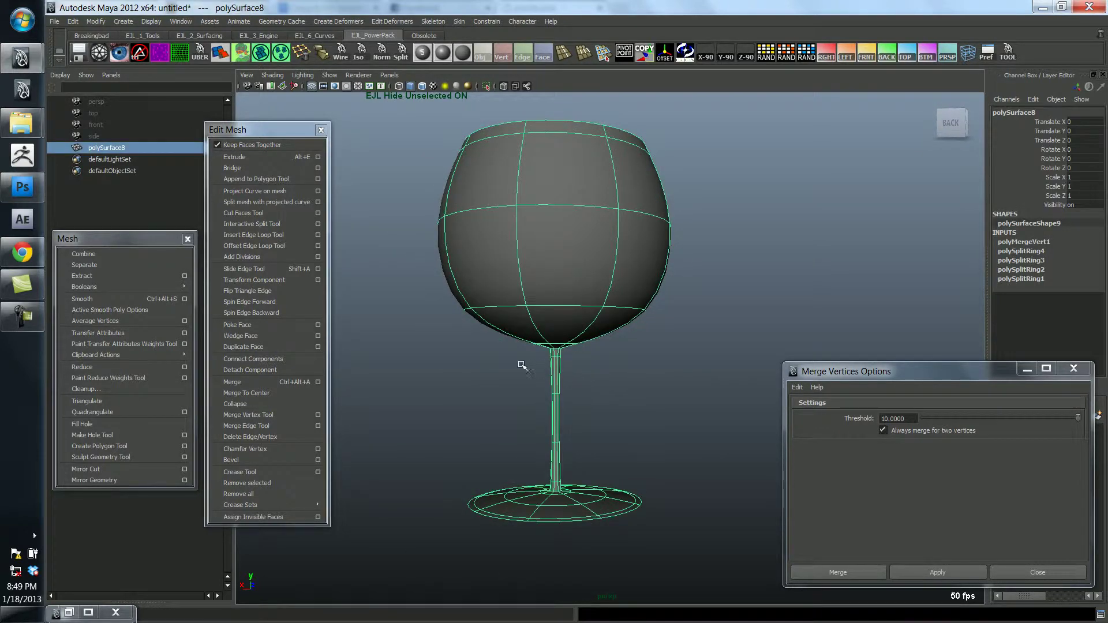
{"action": "right_click_drag", "start_coordinate": [522, 365], "coordinate": [695, 391], "text": "alt"}
{"action": "key", "text": "1"}
Examine the unsmoothed goblet's stem edge loops, its joints with bowl and base, and the bowl from above
{"action": "left_click_drag", "start_coordinate": [592, 398], "coordinate": [577, 312], "text": "alt"}
{"action": "right_click_drag", "start_coordinate": [577, 312], "coordinate": [650, 327], "text": "alt"}
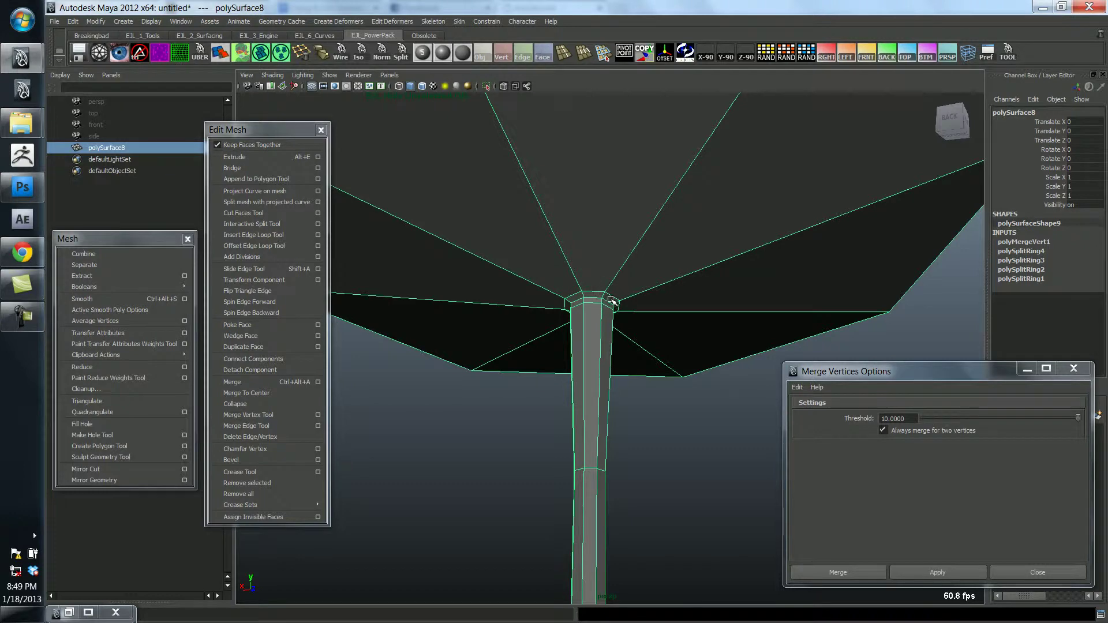
{"action": "right_click_drag", "start_coordinate": [652, 324], "coordinate": [639, 369], "text": "alt"}
{"action": "left_click_drag", "start_coordinate": [638, 368], "coordinate": [541, 329], "text": "alt"}
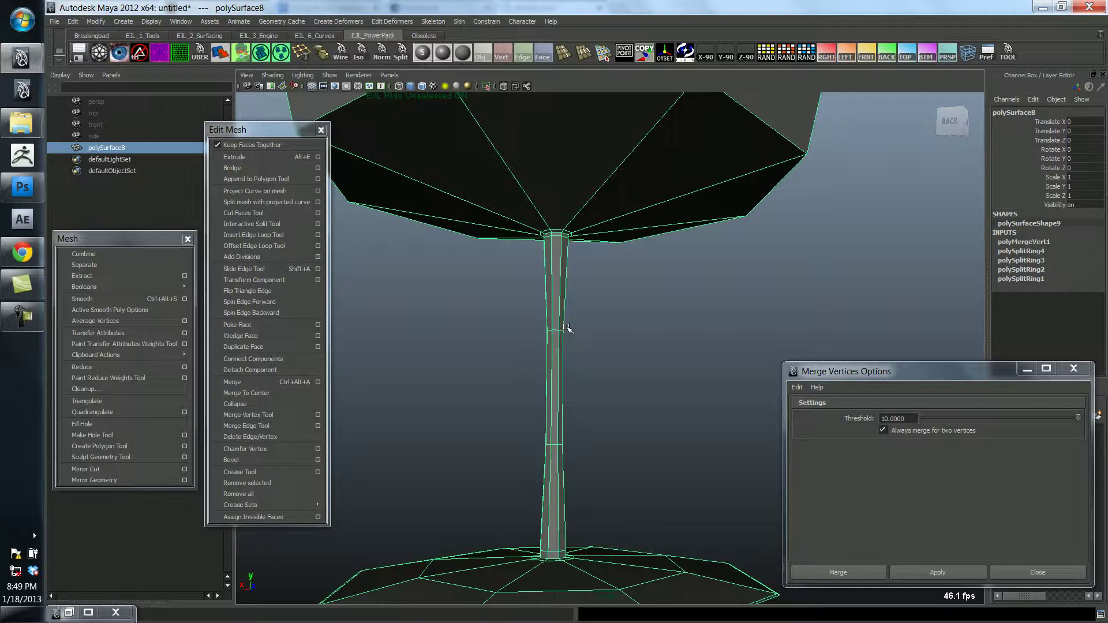
{"action": "left_click_drag", "start_coordinate": [545, 442], "coordinate": [649, 451], "text": "alt"}
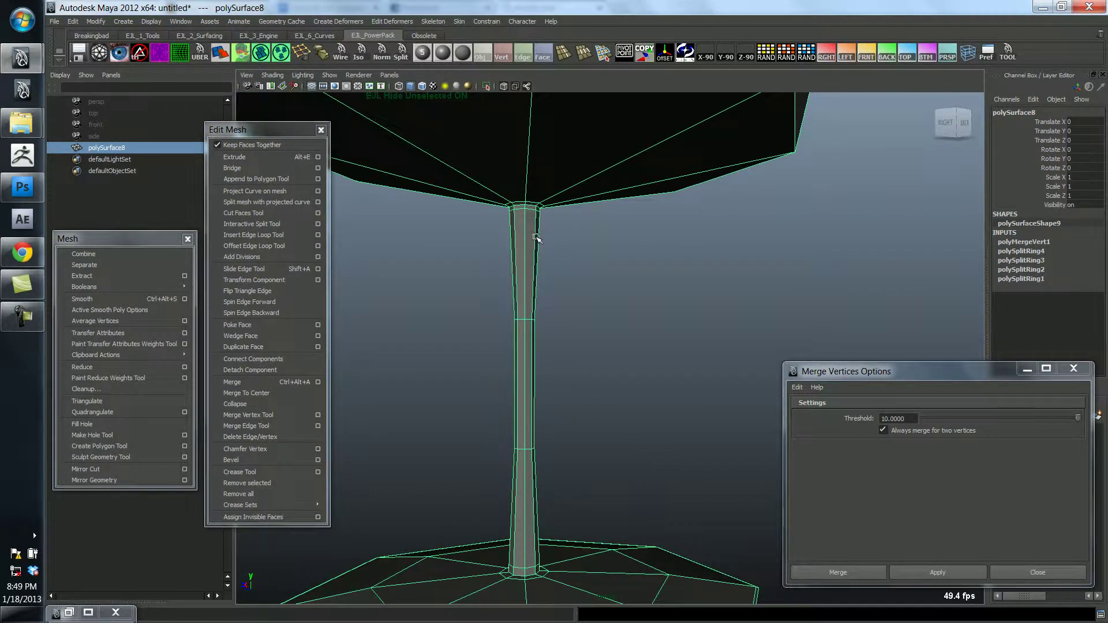
{"action": "left_click_drag", "start_coordinate": [530, 280], "coordinate": [565, 351], "text": "alt"}
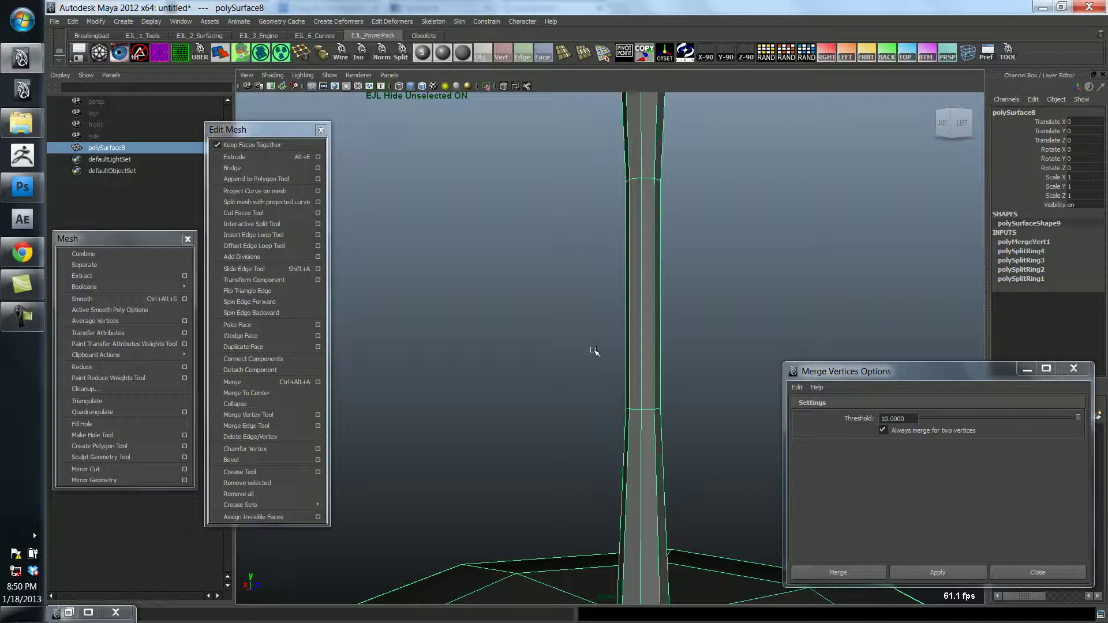
{"action": "left_click_drag", "start_coordinate": [583, 350], "coordinate": [537, 277], "text": "alt"}
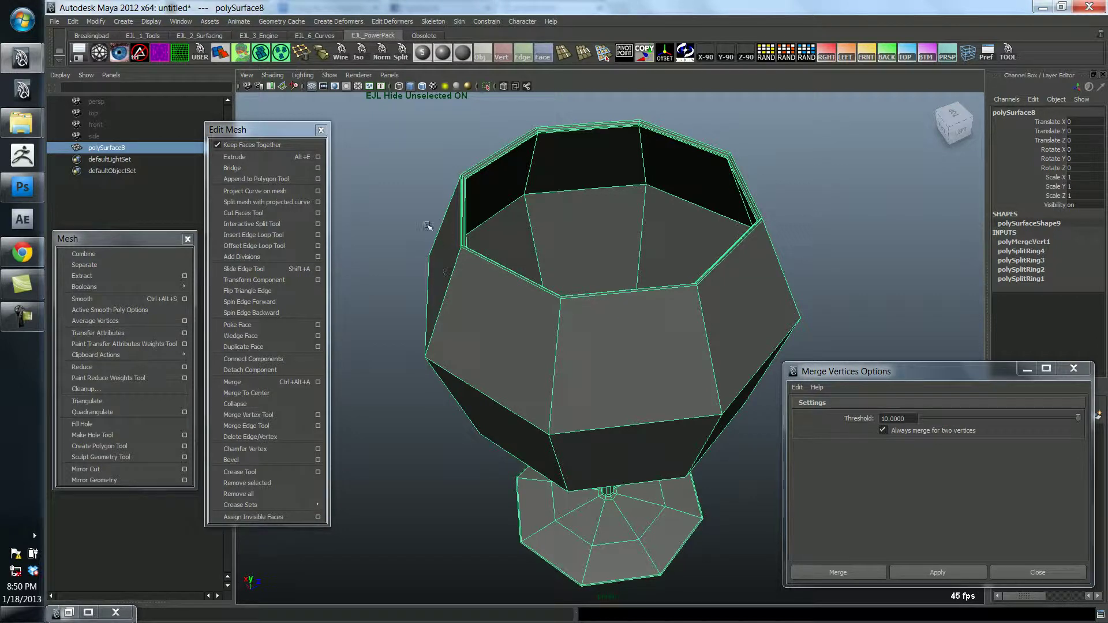
Create a polygon cube beside the goblet and duplicate it twice, moving one copy to Z -2.15 and the other also to X 1.942
{"action": "right_click_drag", "start_coordinate": [416, 429], "coordinate": [417, 455], "text": "shift"}
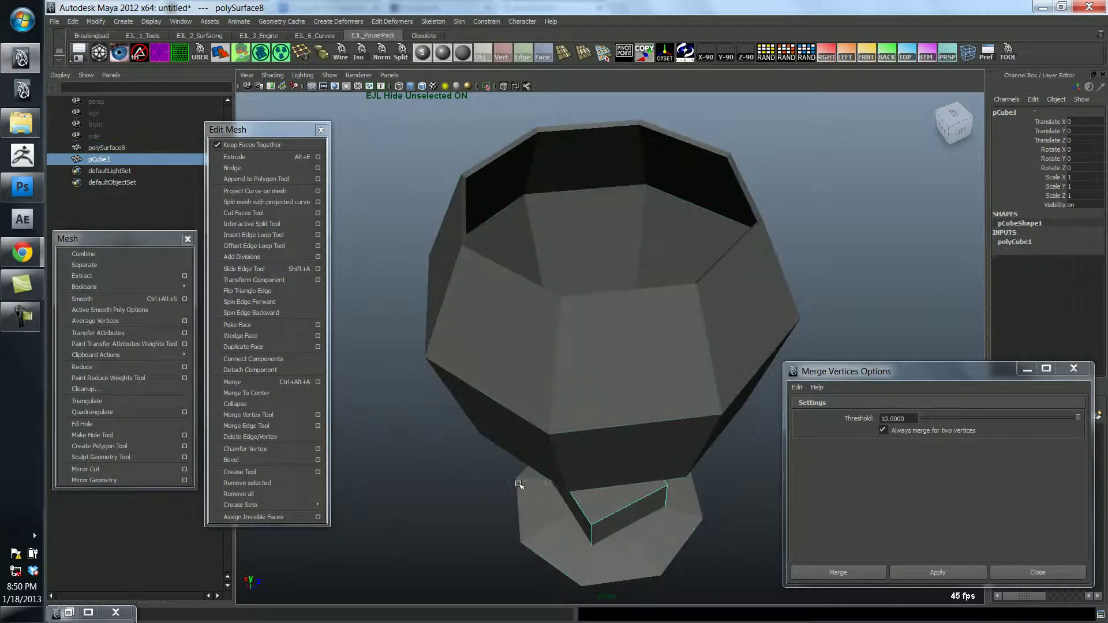
{"action": "right_click_drag", "start_coordinate": [517, 482], "coordinate": [496, 449], "text": "alt"}
{"action": "middle_click_drag", "start_coordinate": [496, 449], "coordinate": [517, 340], "text": "alt"}
{"action": "left_click_drag", "start_coordinate": [688, 344], "coordinate": [574, 391]}
{"action": "key", "text": "ctrl+d"}
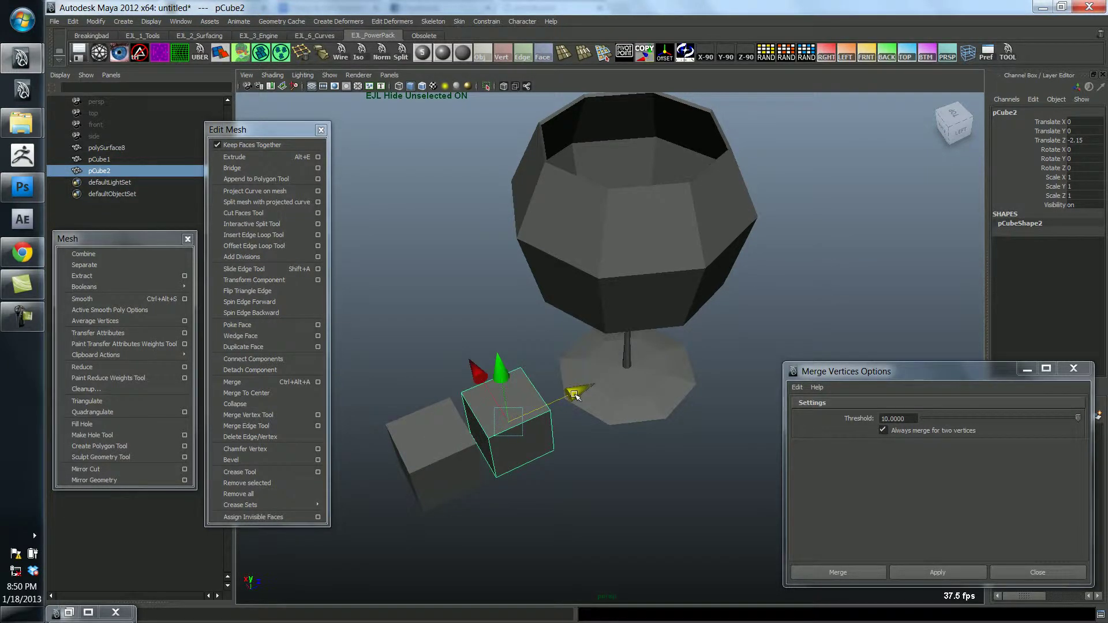
{"action": "key", "text": "ctrl+d"}
{"action": "left_click_drag", "start_coordinate": [478, 372], "coordinate": [430, 301]}
Combine the three cubes into one mesh, separate it back into individual cubes and select them one by one
{"action": "left_click_drag", "start_coordinate": [406, 347], "coordinate": [480, 439]}
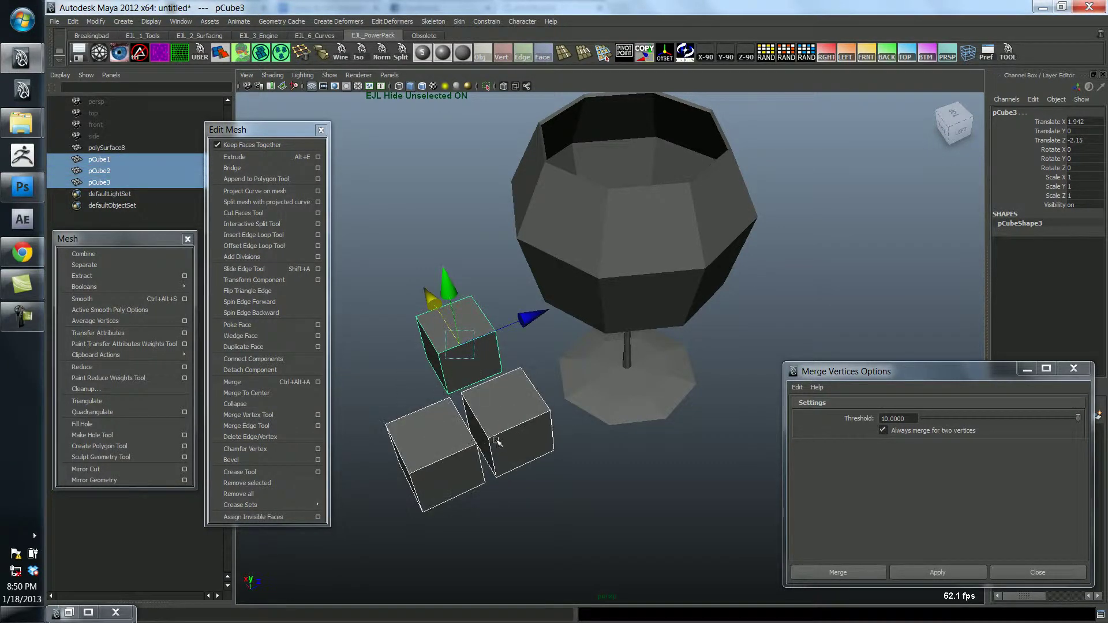
{"action": "left_click", "coordinate": [84, 254]}
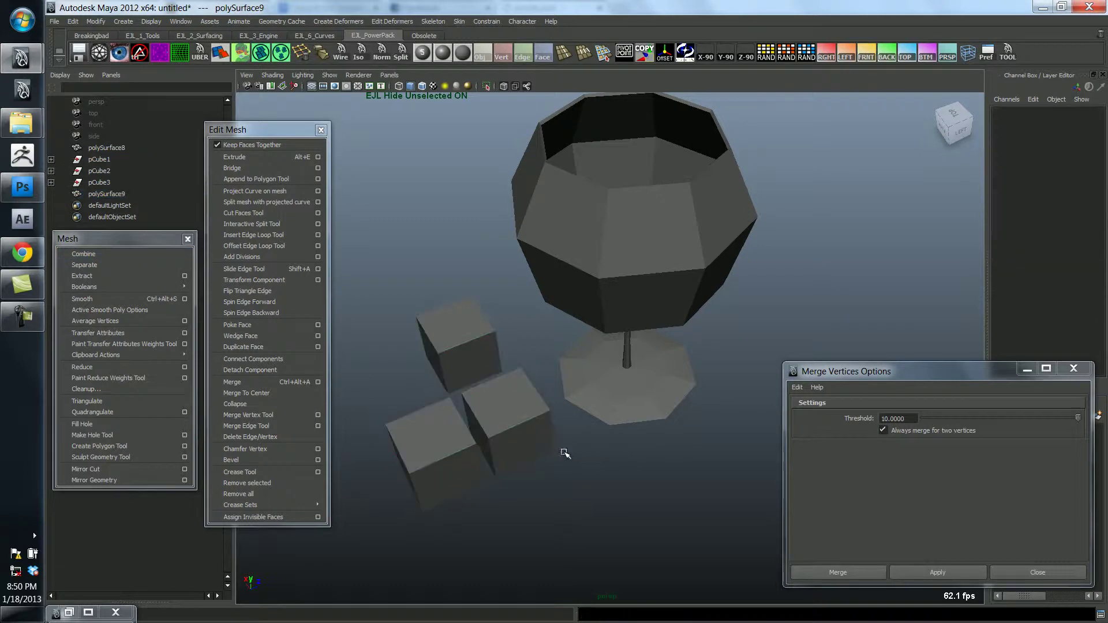
{"action": "left_click_drag", "start_coordinate": [496, 469], "coordinate": [585, 332], "text": "alt"}
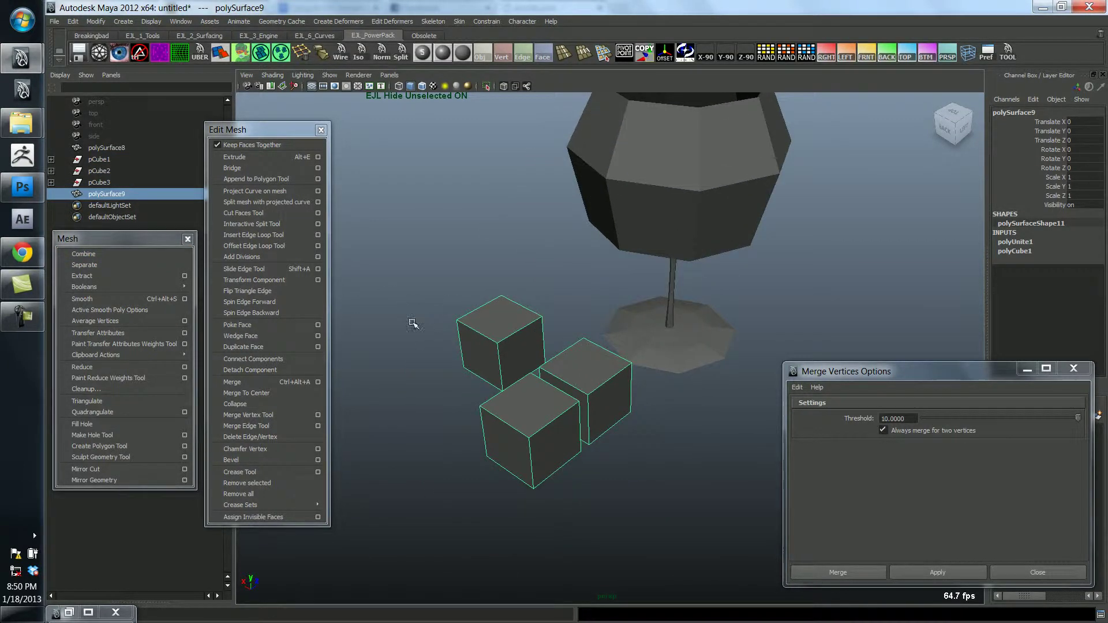
{"action": "left_click", "coordinate": [97, 265]}
{"action": "left_click", "coordinate": [563, 375]}
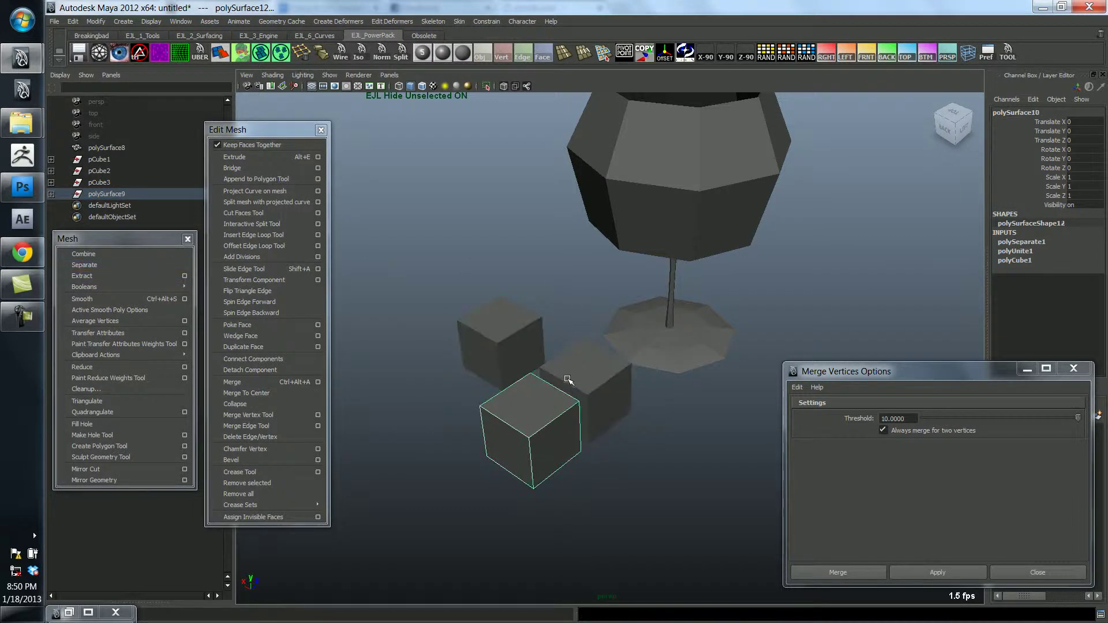
{"action": "left_click", "coordinate": [517, 368]}
{"action": "left_click", "coordinate": [526, 403]}
Select the top face and one side face of the rear cube and extract them as a separate mesh
{"action": "right_click_drag", "start_coordinate": [502, 351], "coordinate": [507, 390]}
{"action": "left_click", "coordinate": [500, 326]}
{"action": "left_click", "coordinate": [485, 357], "text": "shift"}
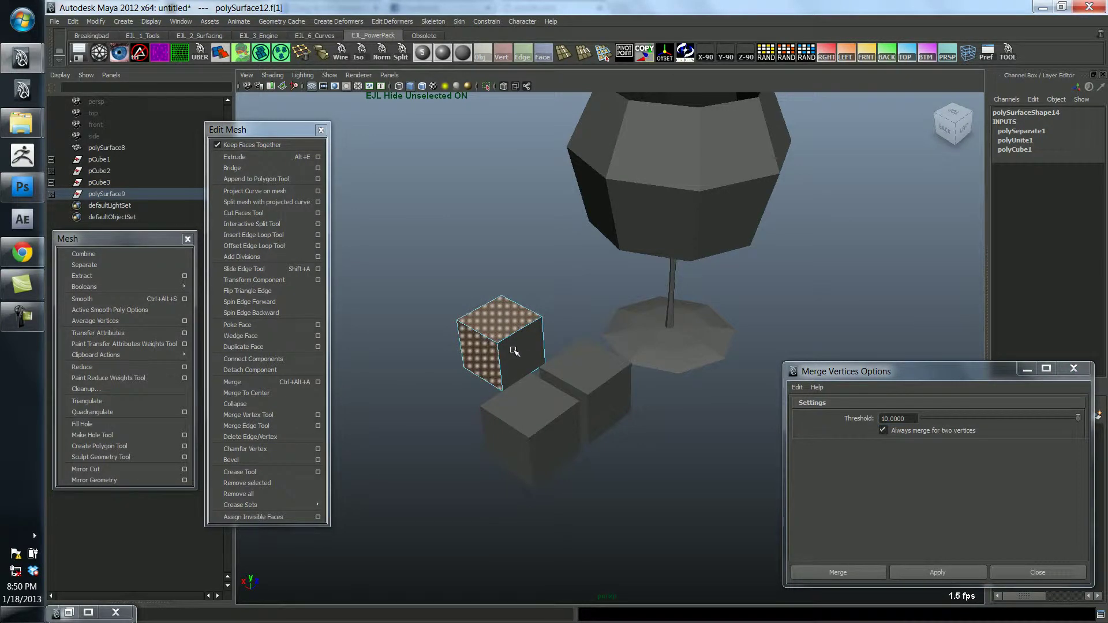
{"action": "left_click", "coordinate": [516, 352], "text": "shift"}
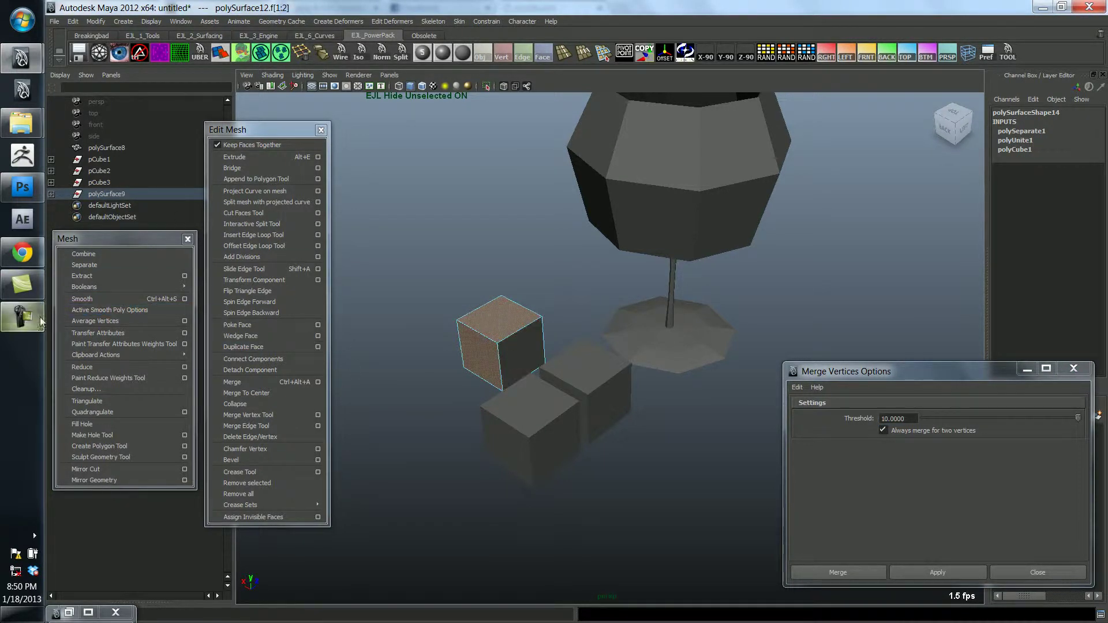
{"action": "left_click", "coordinate": [93, 276]}
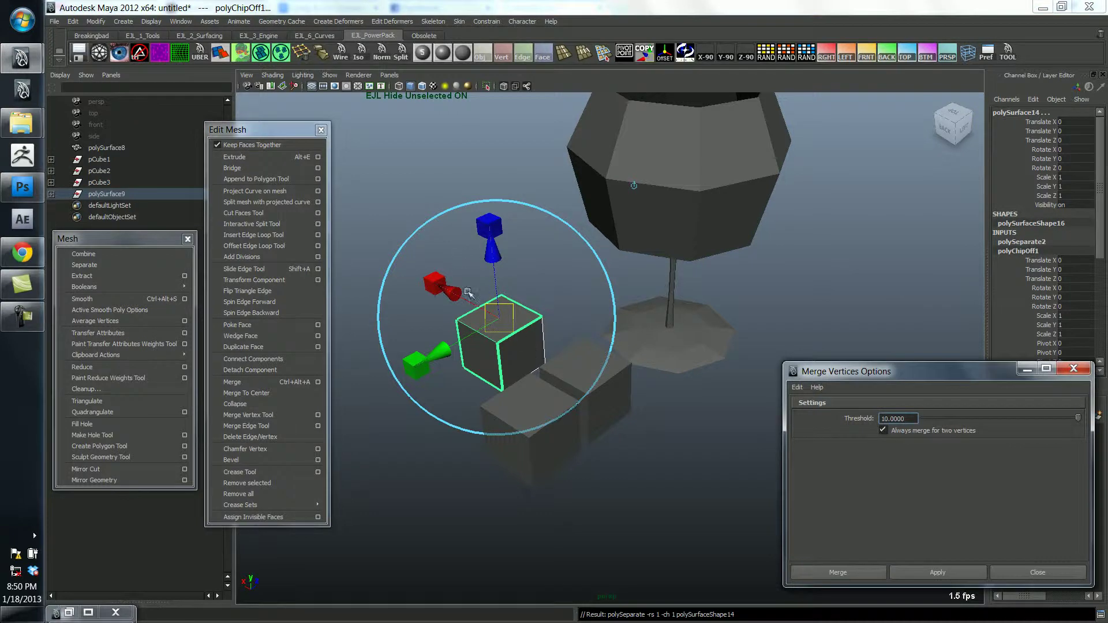
Return to object mode and check the separated meshes by selecting the goblet, the cubes and the extracted pieces individually
{"action": "right_click_drag", "start_coordinate": [506, 359], "coordinate": [522, 339]}
{"action": "left_click", "coordinate": [663, 361]}
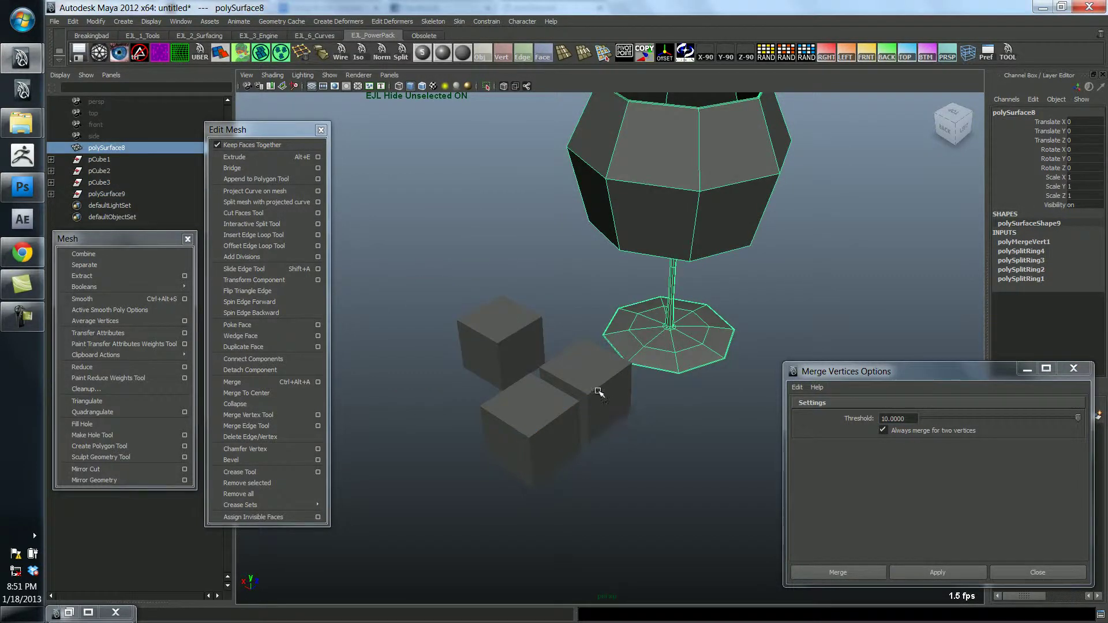
{"action": "left_click", "coordinate": [598, 389]}
{"action": "left_click", "coordinate": [498, 327]}
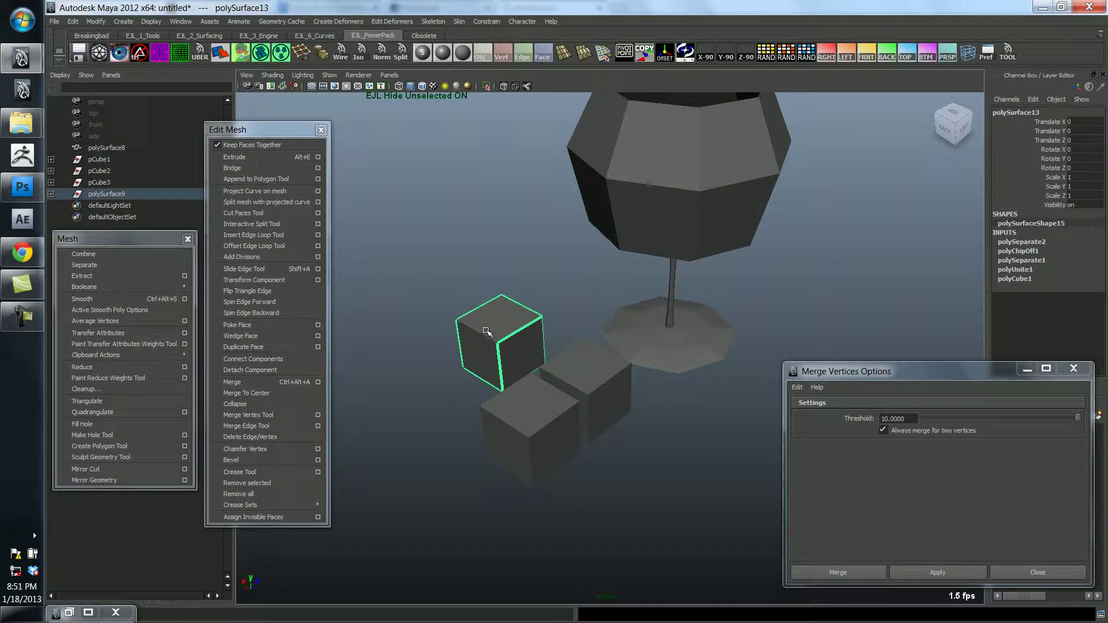
{"action": "left_click", "coordinate": [513, 361], "text": "shift"}
{"action": "scroll", "coordinate": [511, 341], "scroll_direction": "up", "scroll_amount": 3}
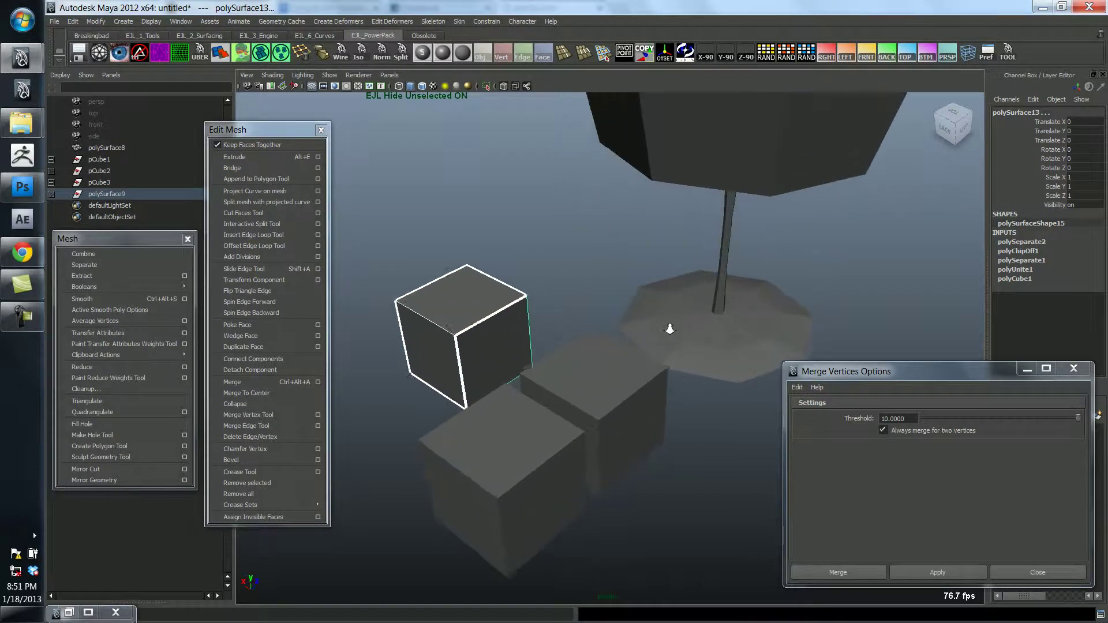
{"action": "middle_click_drag", "start_coordinate": [436, 304], "coordinate": [497, 283], "text": "alt"}
{"action": "left_click", "coordinate": [589, 414]}
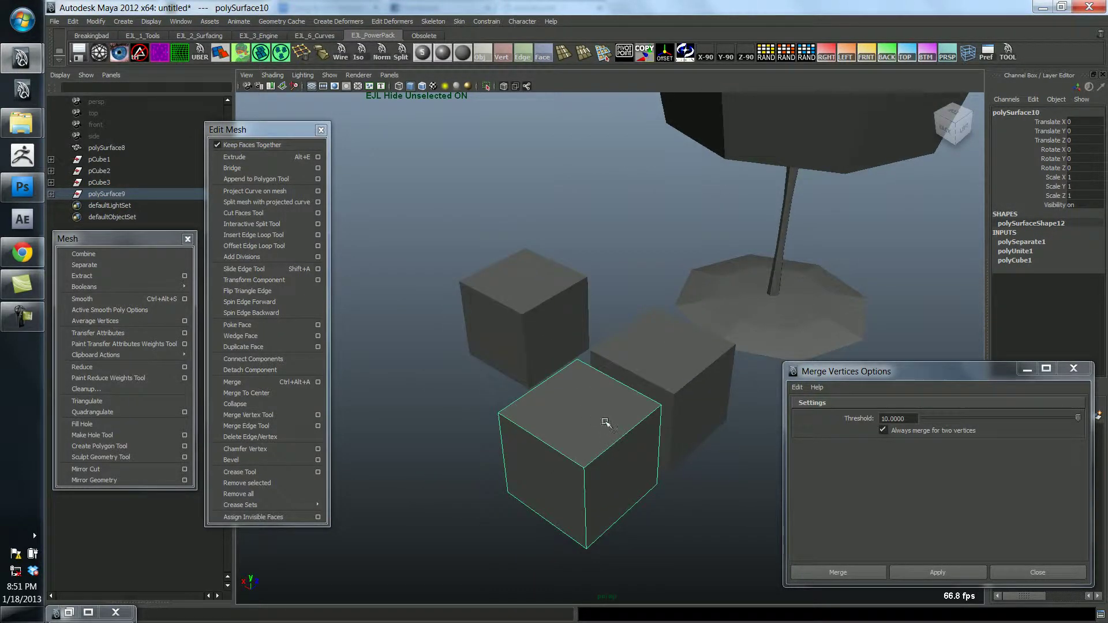
{"action": "middle_click_drag", "start_coordinate": [603, 421], "coordinate": [597, 386], "text": "alt"}
Combine the rear cube's two pieces into one mesh and display it in wireframe
{"action": "left_click", "coordinate": [530, 286]}
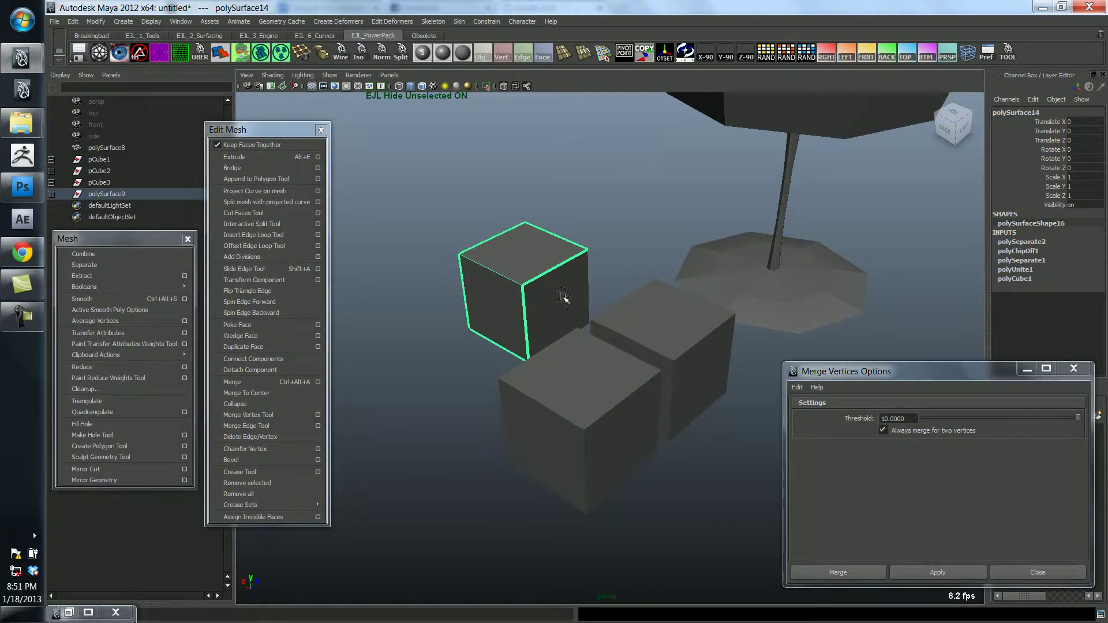
{"action": "left_click", "coordinate": [86, 254]}
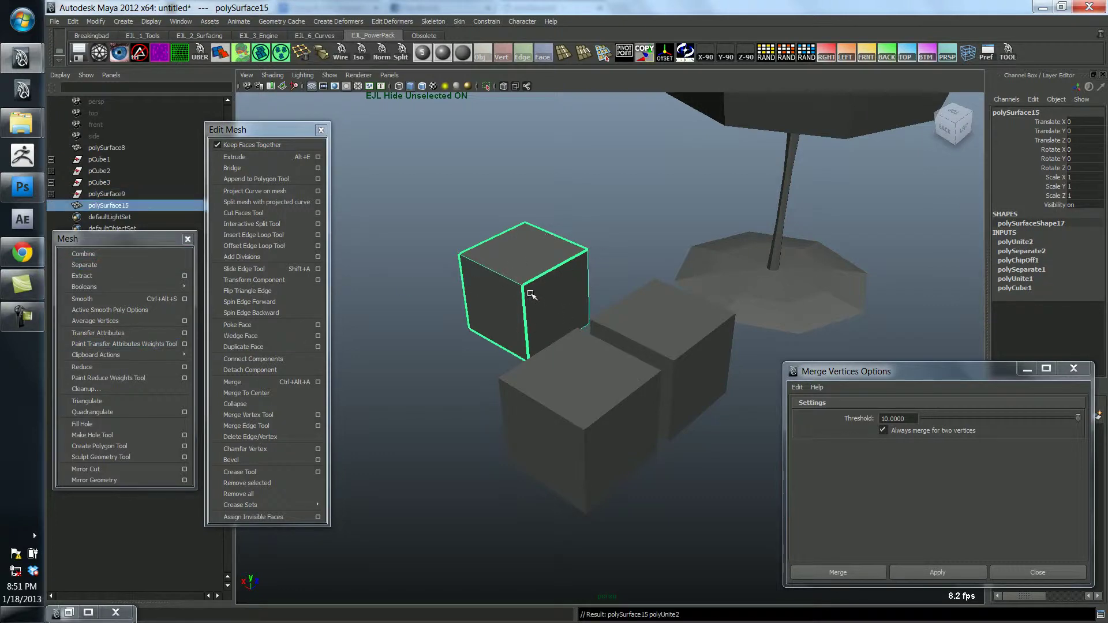
{"action": "key", "text": "4"}
{"action": "mouse_move", "coordinate": [518, 278]}
{"action": "left_mouse_down", "text": "alt"}
{"action": "mouse_move", "coordinate": [498, 262]}
{"action": "mouse_move", "coordinate": [508, 268]}
{"action": "left_mouse_up", "text": "alt"}
Merge overlapping corner vertices along the rear cube's open seam with a threshold of 10 and restore shaded display
{"action": "key", "text": "F9"}
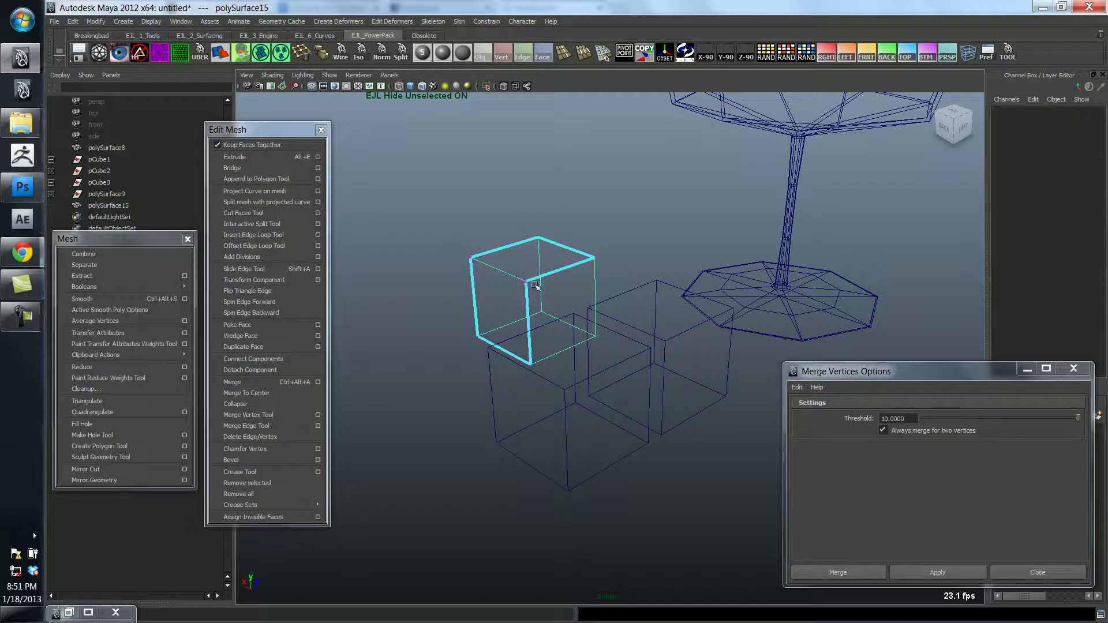
{"action": "left_click", "coordinate": [534, 285]}
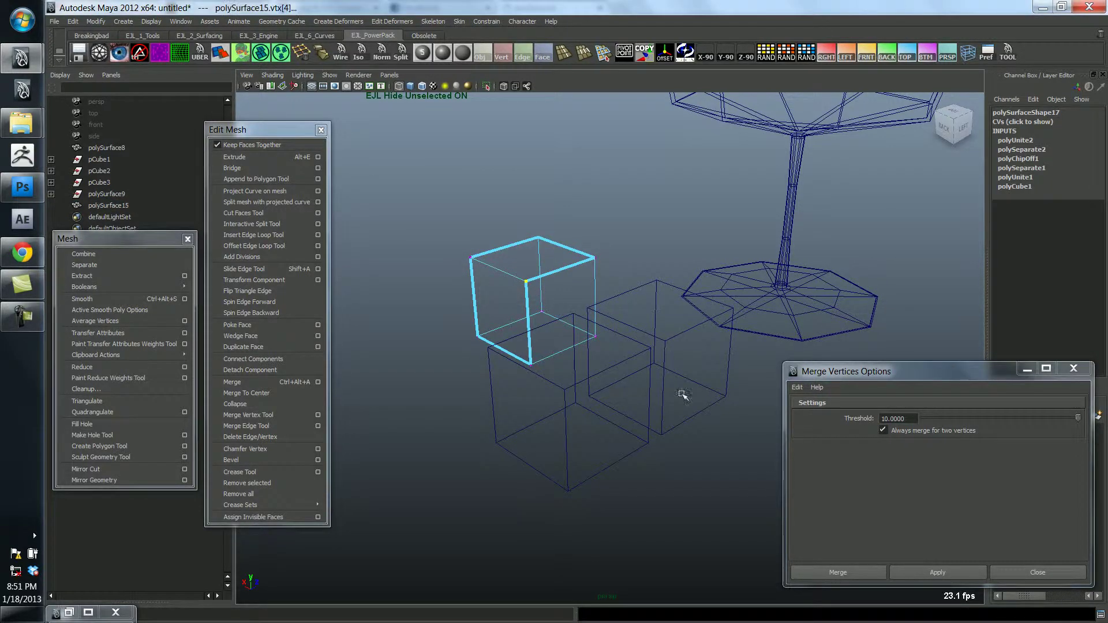
{"action": "left_click", "coordinate": [933, 572]}
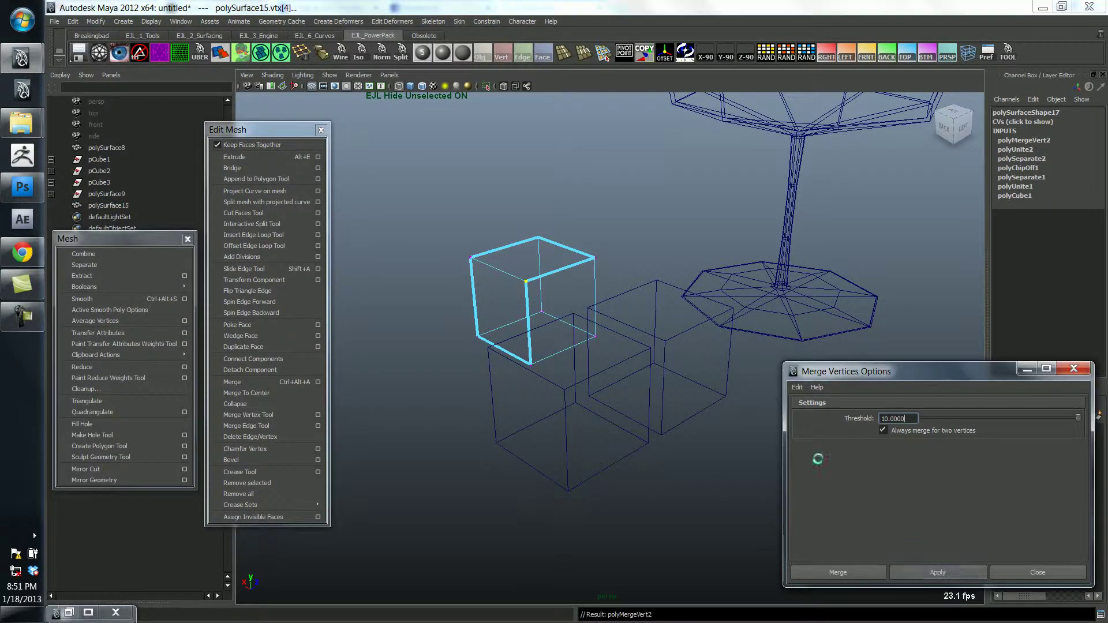
{"action": "left_click", "coordinate": [922, 573]}
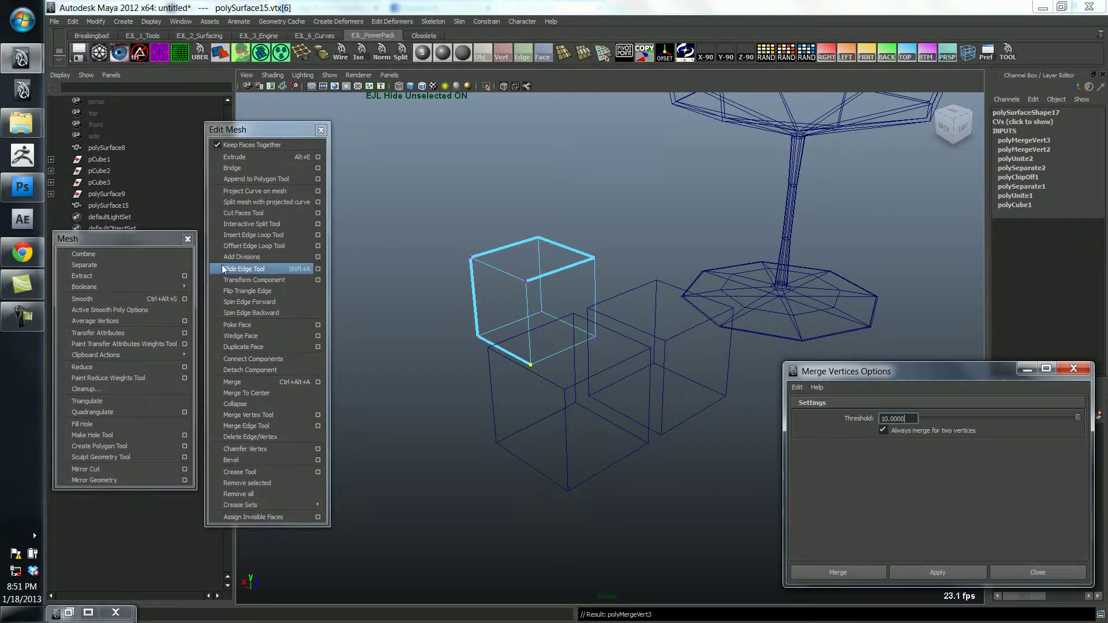
{"action": "left_click", "coordinate": [924, 573]}
{"action": "key", "text": "g"}
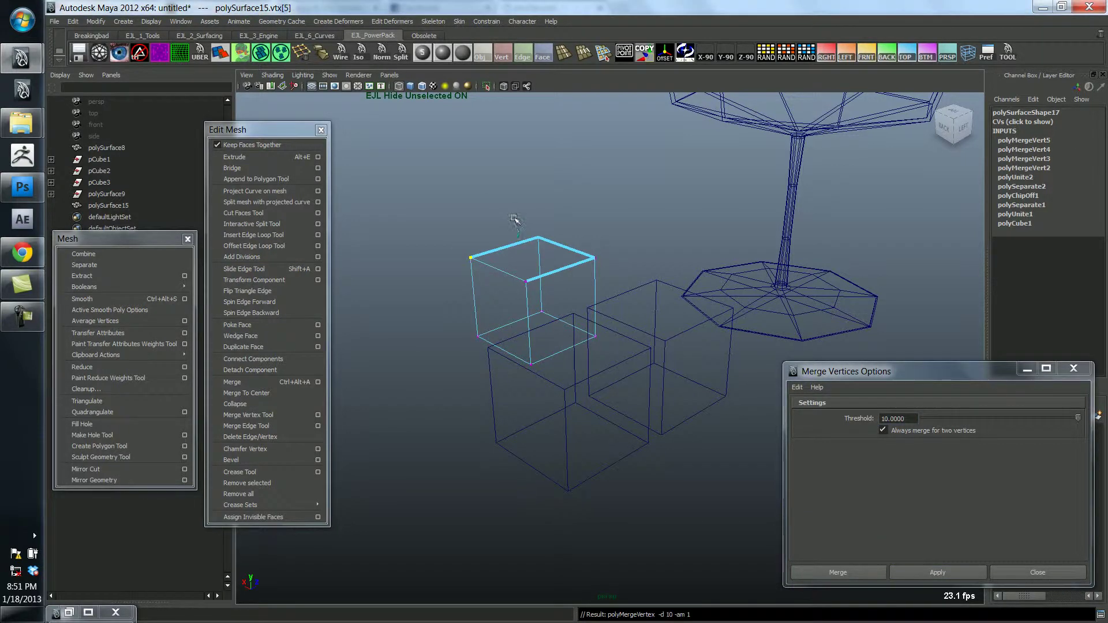
{"action": "left_click", "coordinate": [551, 273]}
{"action": "left_click_drag", "start_coordinate": [553, 312], "coordinate": [576, 289], "text": "alt"}
{"action": "key", "text": "5"}
Insert four vertical and two horizontal edge loops into the front cube
{"action": "left_click", "coordinate": [582, 382]}
{"action": "right_click_drag", "start_coordinate": [585, 366], "coordinate": [581, 364], "text": "alt"}
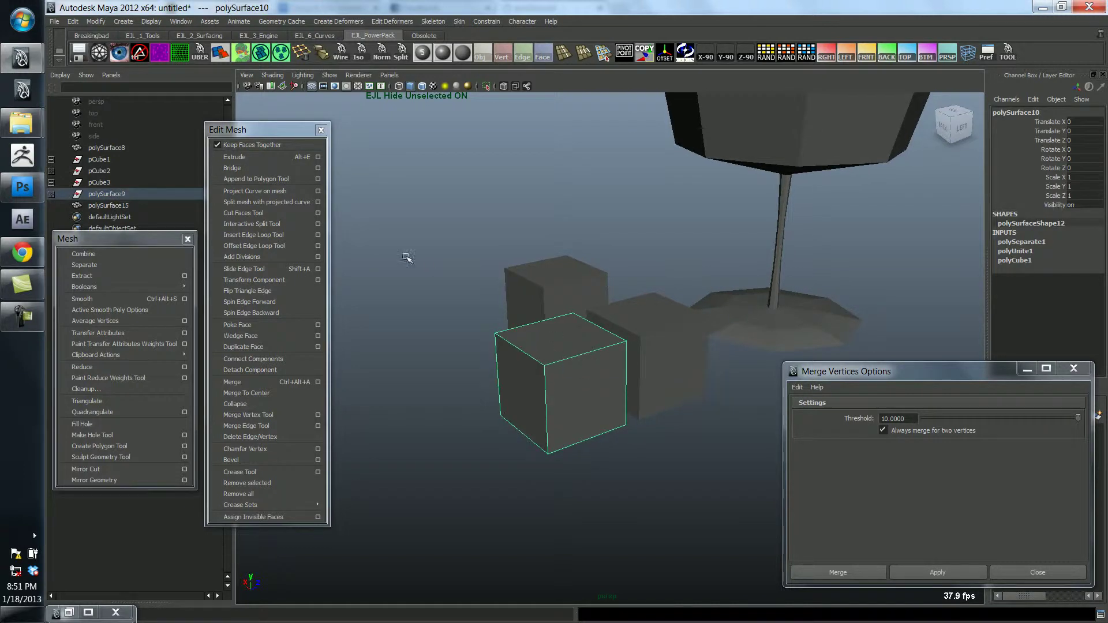
{"action": "left_click", "coordinate": [282, 233]}
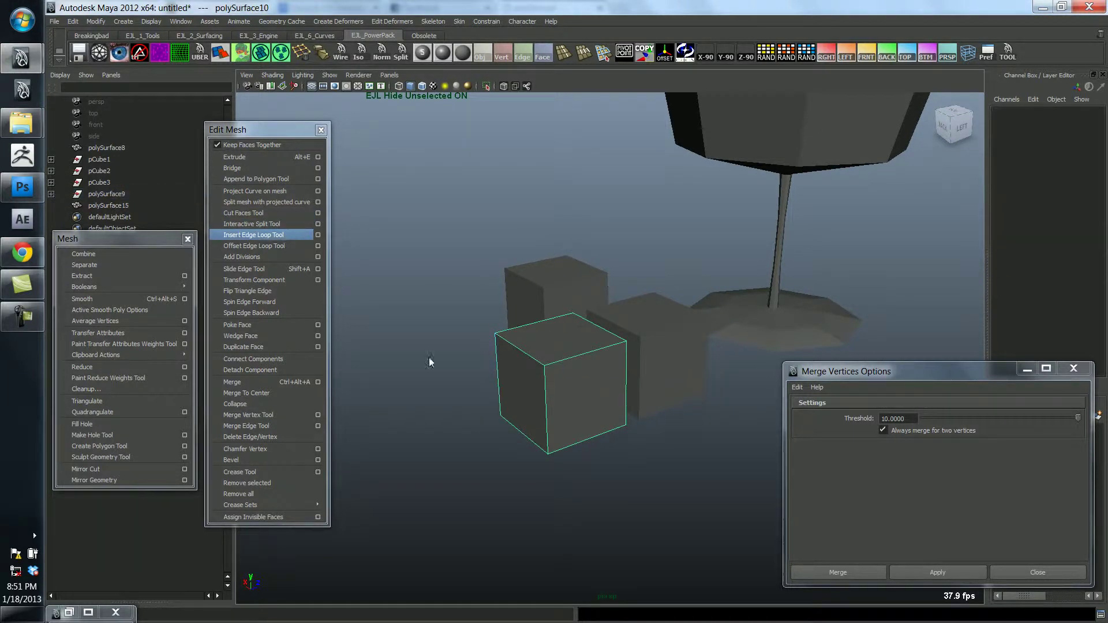
{"action": "left_click", "coordinate": [563, 361]}
{"action": "left_click", "coordinate": [568, 358]}
{"action": "left_click", "coordinate": [584, 353]}
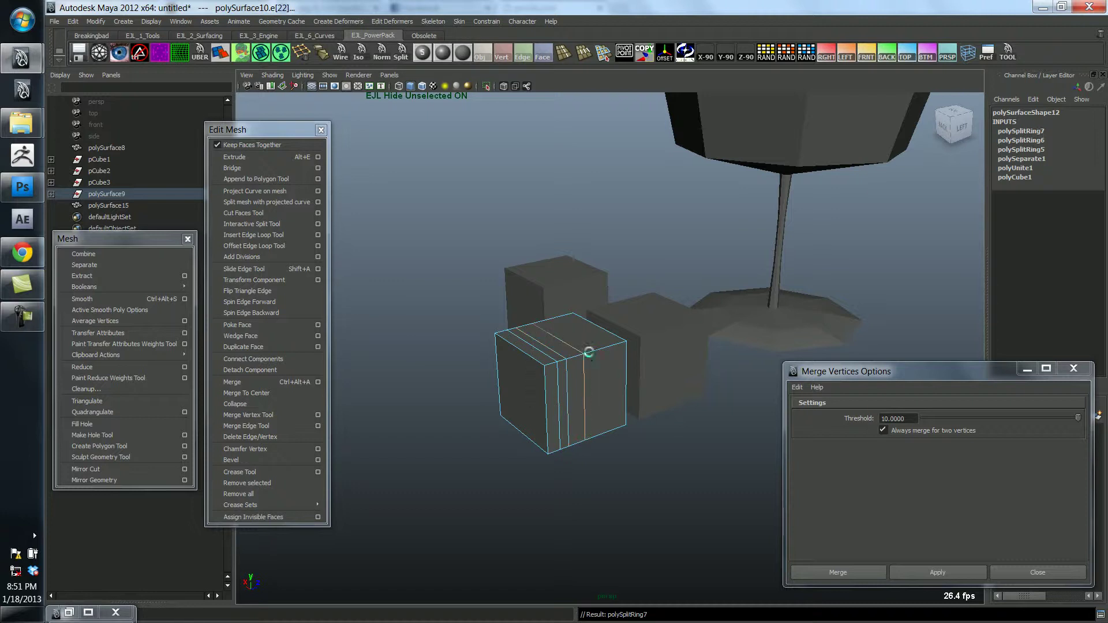
{"action": "left_click", "coordinate": [601, 349]}
{"action": "left_click", "coordinate": [586, 371]}
{"action": "left_click", "coordinate": [587, 378]}
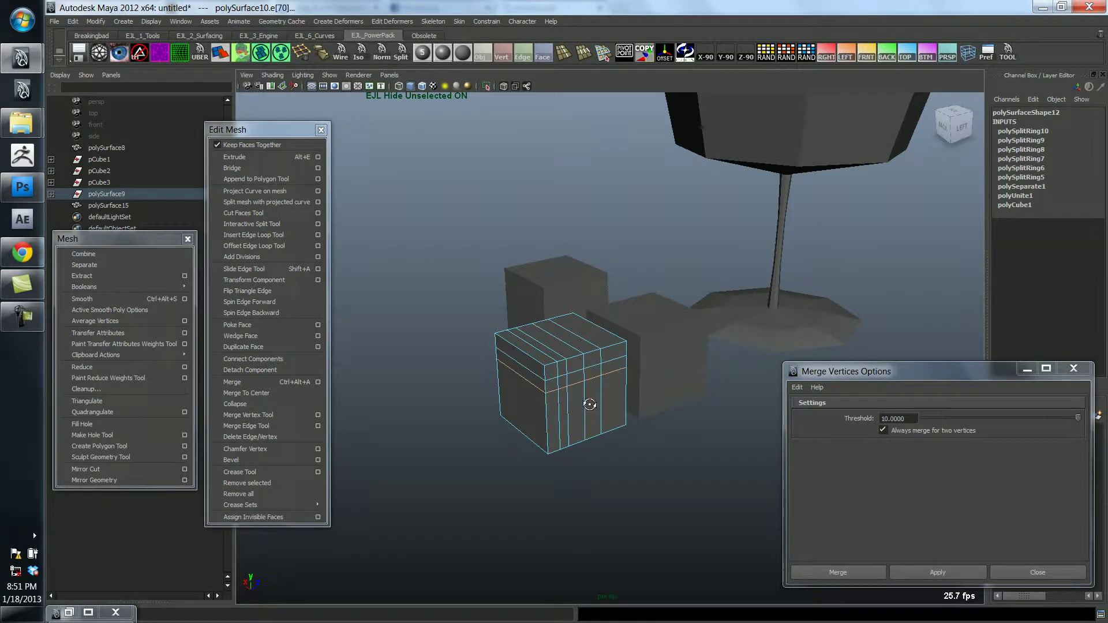
Exit the edge loop tool, return to object mode and deselect the cube to view all objects together
{"action": "left_click_drag", "start_coordinate": [589, 398], "coordinate": [498, 418], "text": "alt"}
{"action": "key", "text": "w"}
{"action": "key", "text": "F8"}
{"action": "left_click", "coordinate": [581, 440]}
{"action": "right_click_drag", "start_coordinate": [582, 440], "coordinate": [548, 420], "text": "alt"}
{"action": "middle_click_drag", "start_coordinate": [549, 421], "coordinate": [557, 445], "text": "alt"}
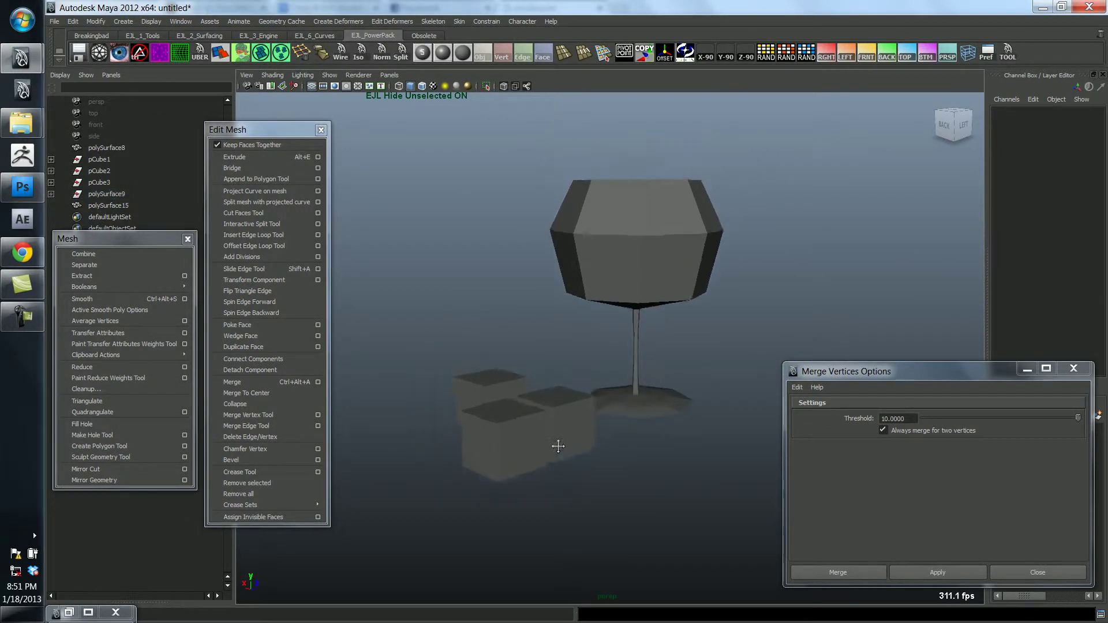
{"action": "mouse_move", "coordinate": [556, 445]}
{"action": "left_mouse_down", "text": "alt"}
{"action": "mouse_move", "coordinate": [568, 442]}
{"action": "mouse_move", "coordinate": [562, 426]}
{"action": "left_mouse_up", "text": "alt"}
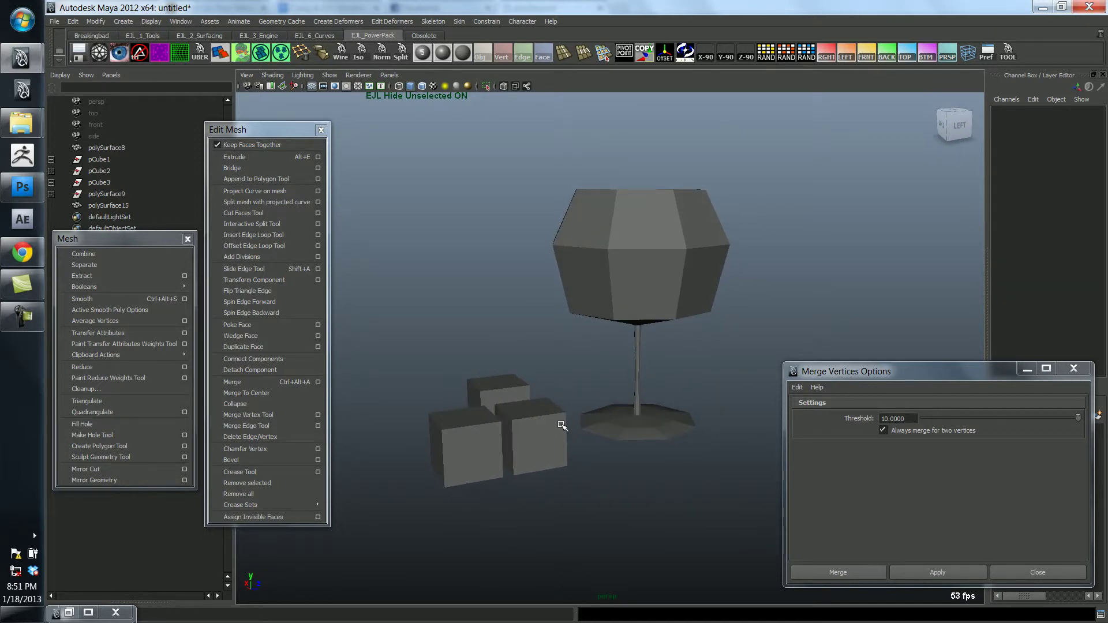